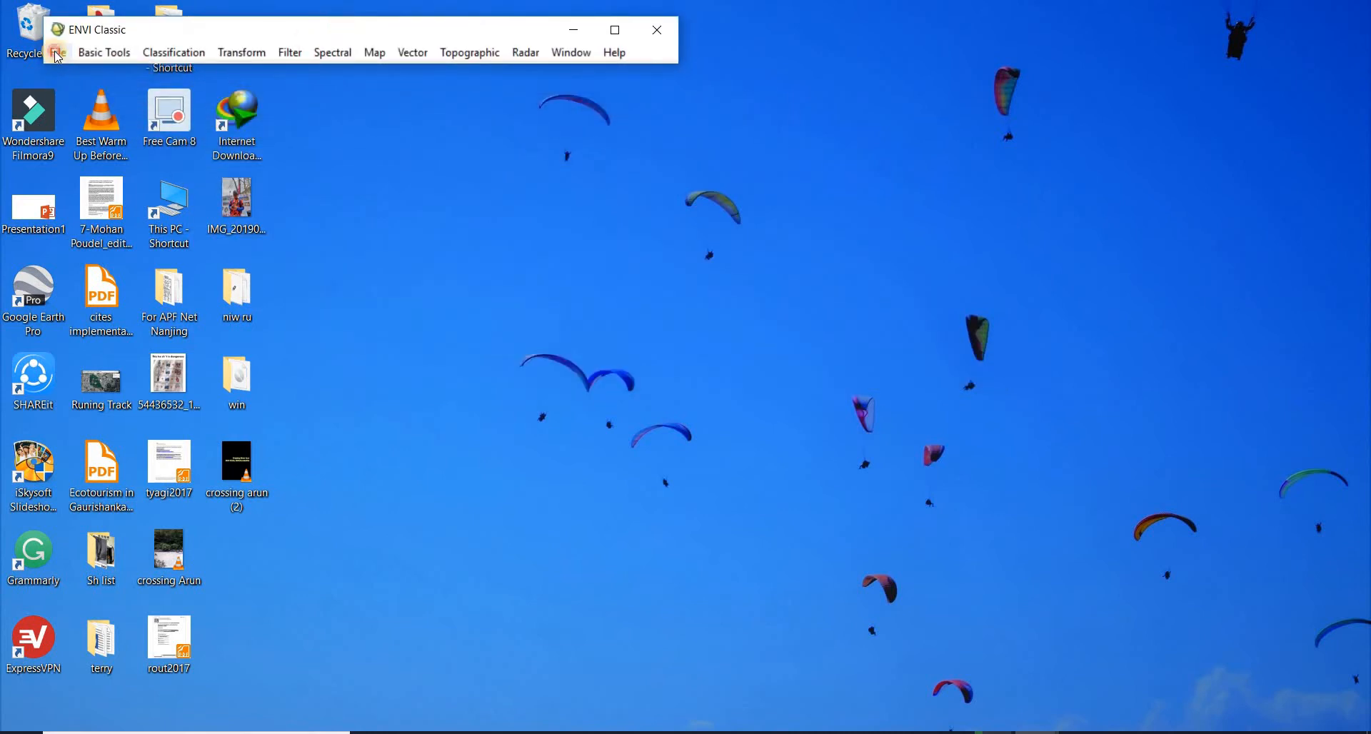
{"action": "left_click", "coordinate": [58, 53]}
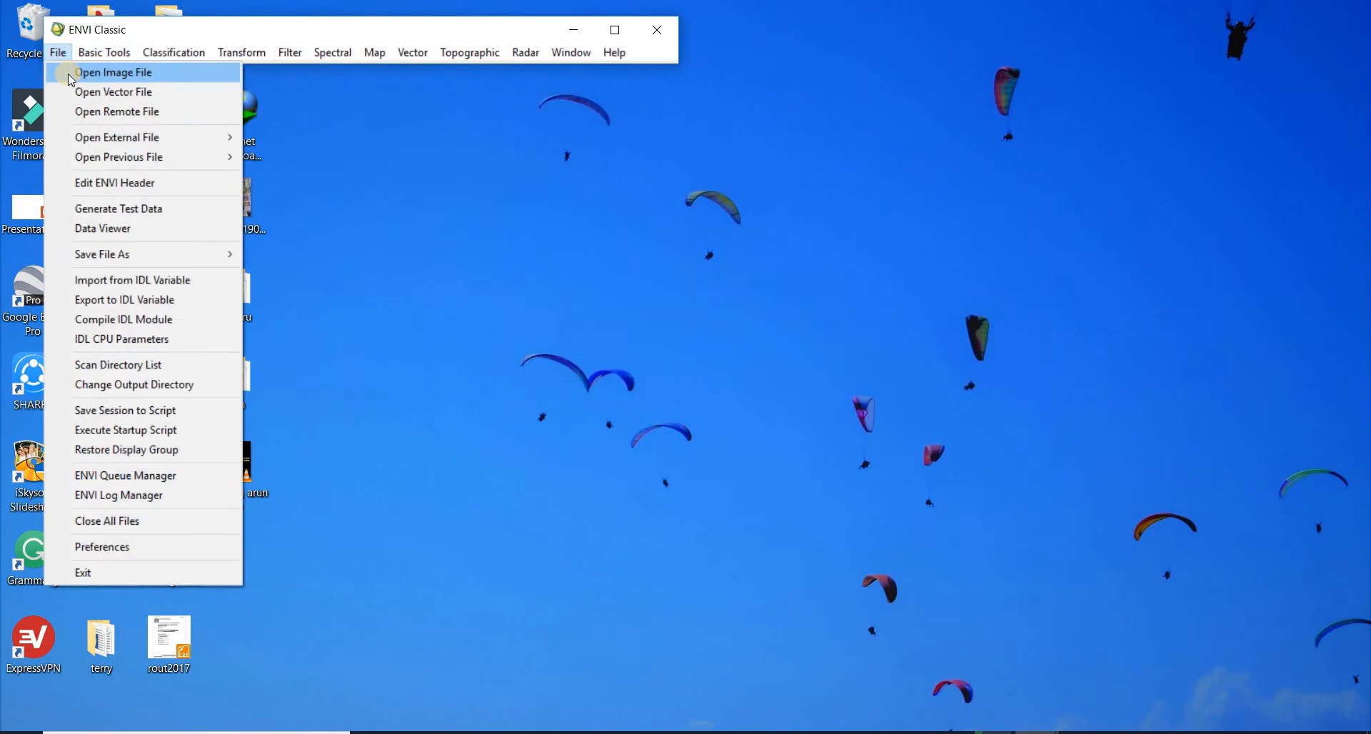
{"action": "left_click", "coordinate": [72, 74]}
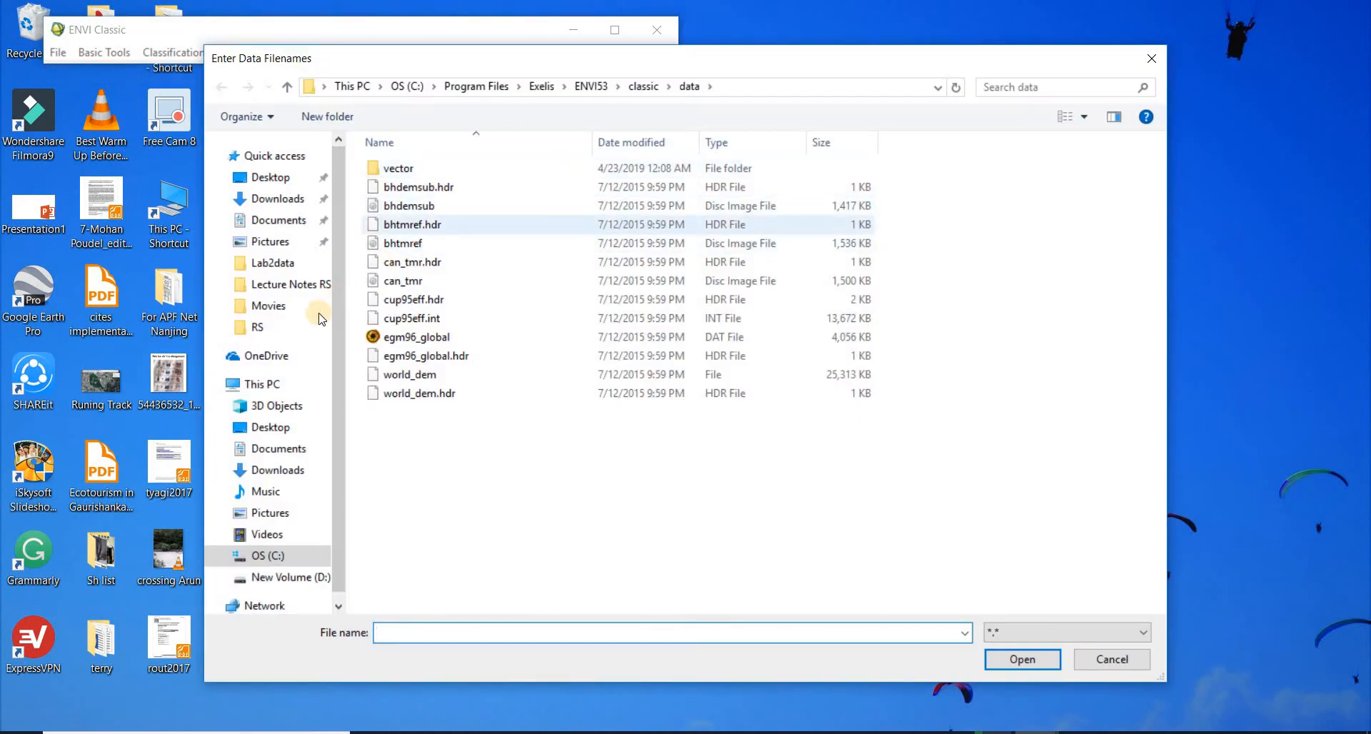
{"action": "left_click", "coordinate": [257, 326]}
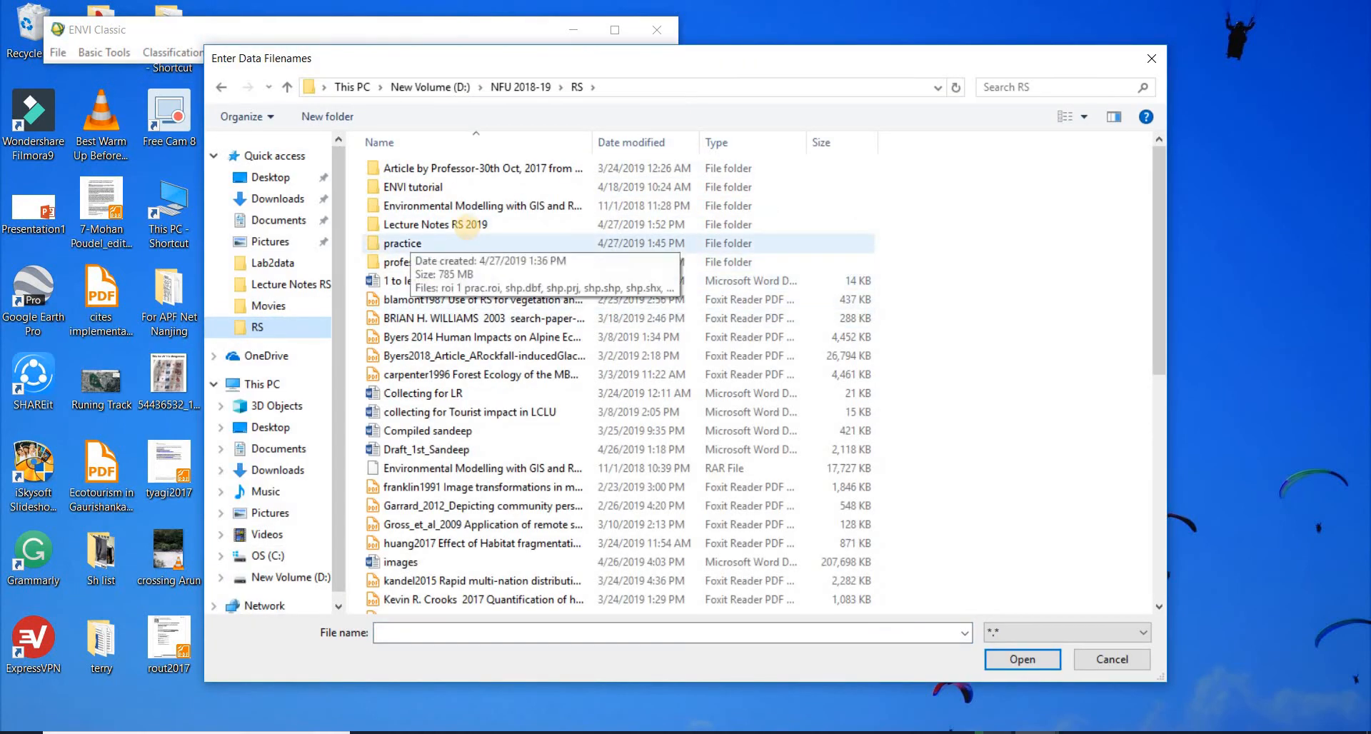
{"action": "double_click", "coordinate": [470, 226]}
{"action": "double_click", "coordinate": [422, 211]}
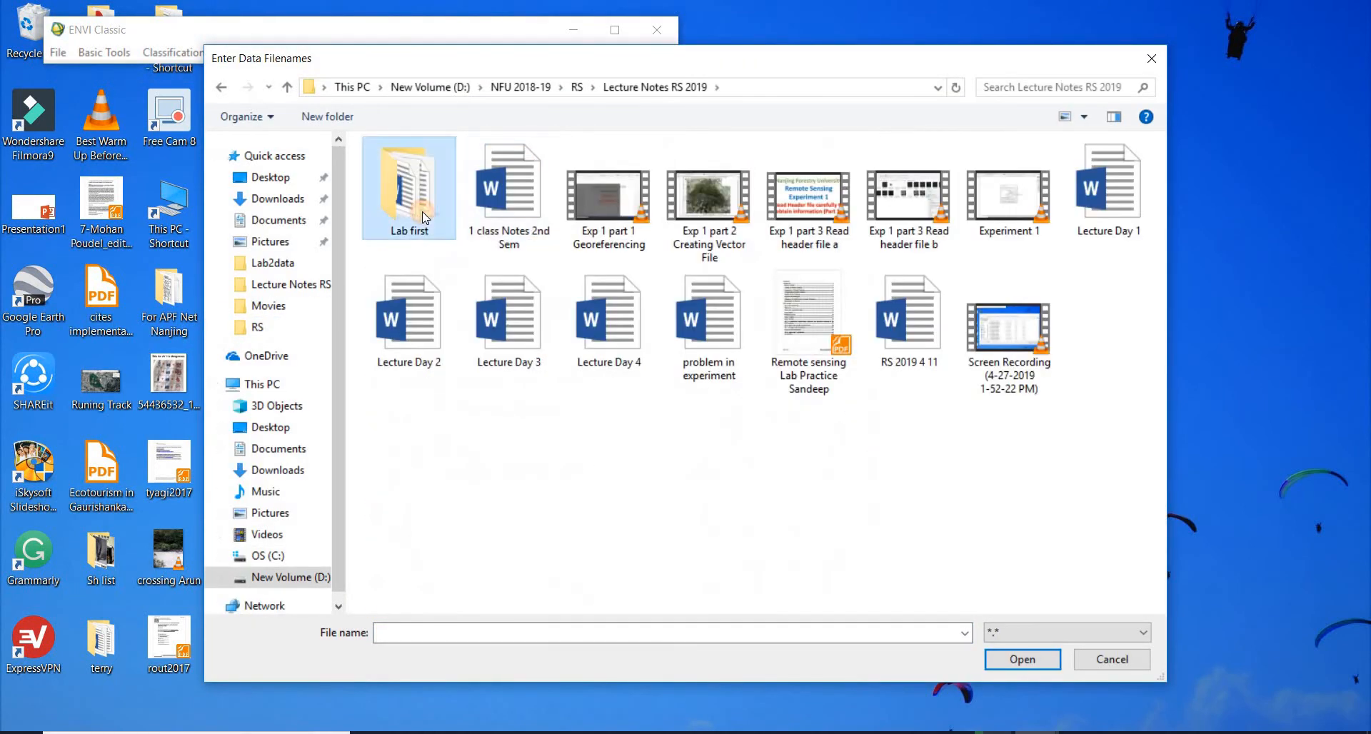
{"action": "double_click", "coordinate": [429, 186]}
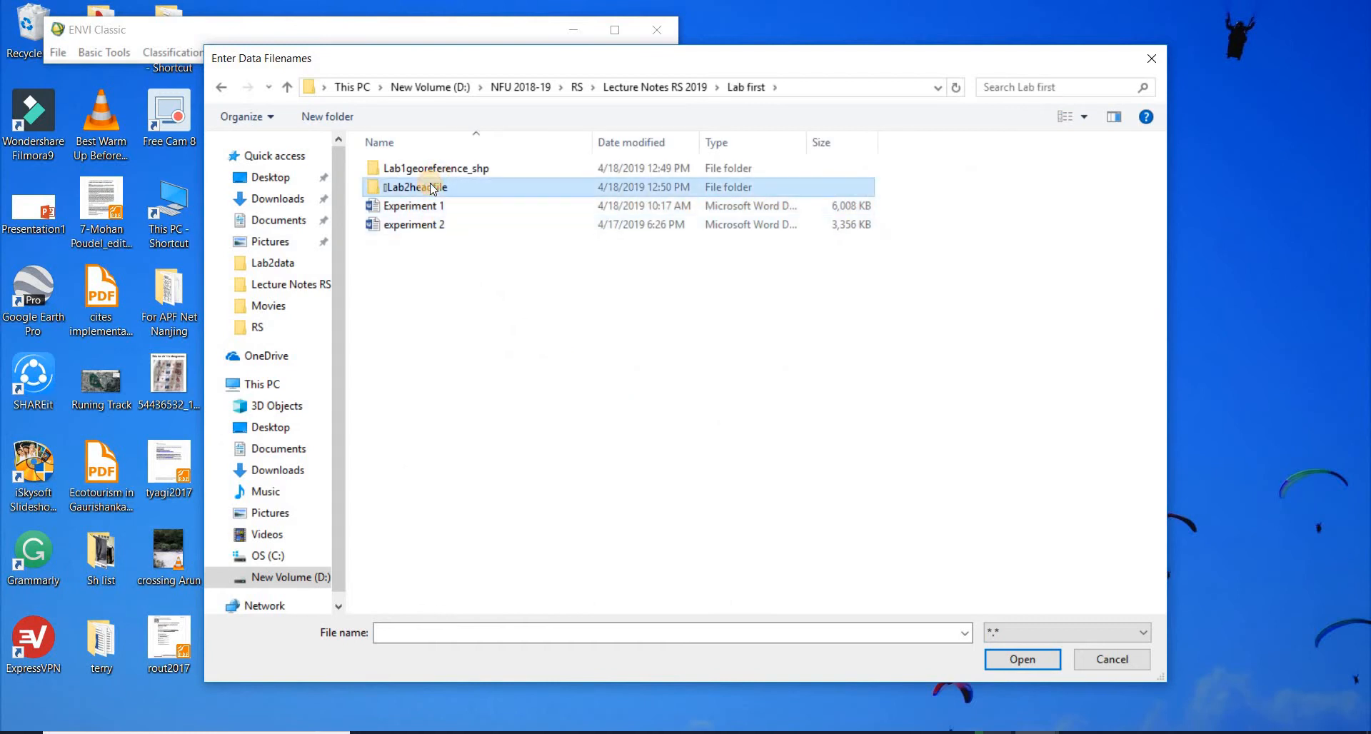
{"action": "double_click", "coordinate": [431, 168]}
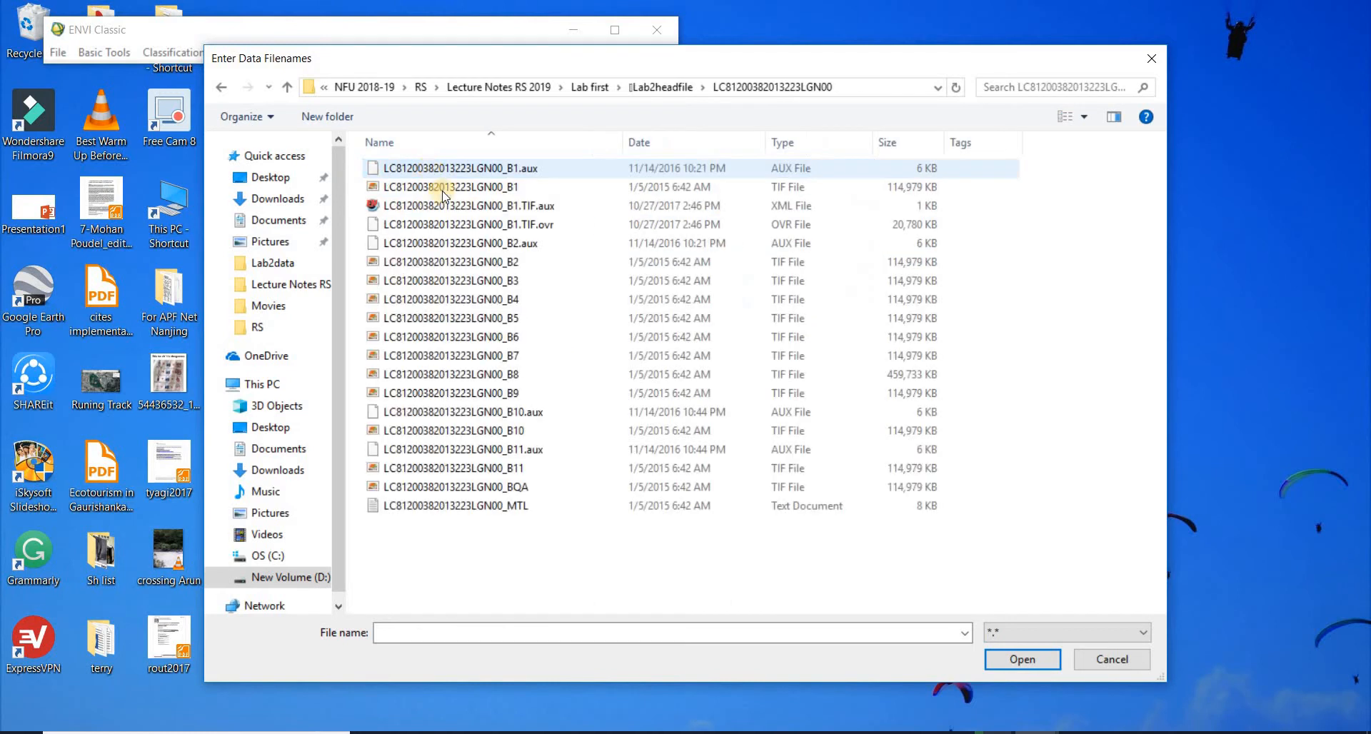
{"action": "left_click", "coordinate": [493, 189]}
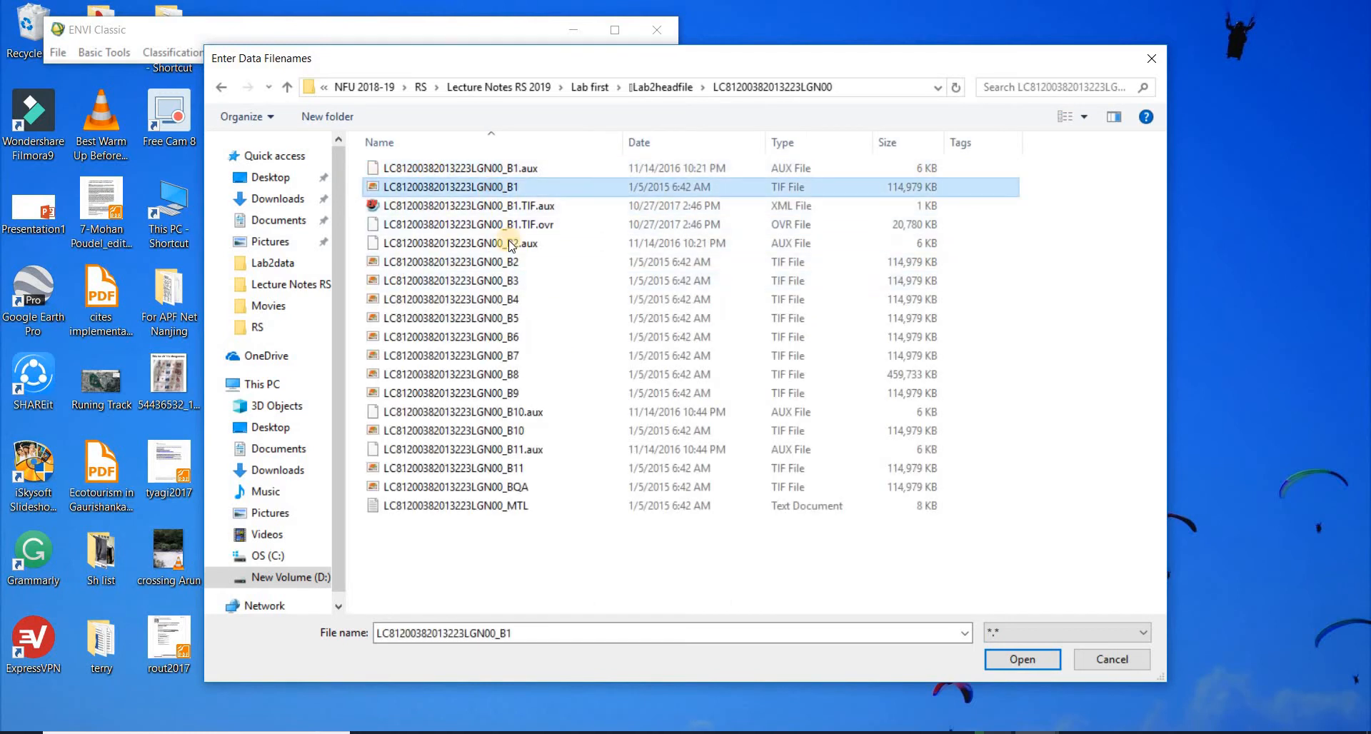
{"action": "left_click", "coordinate": [538, 262], "text": "ctrl"}
{"action": "left_click", "coordinate": [504, 375], "text": "ctrl+shift"}
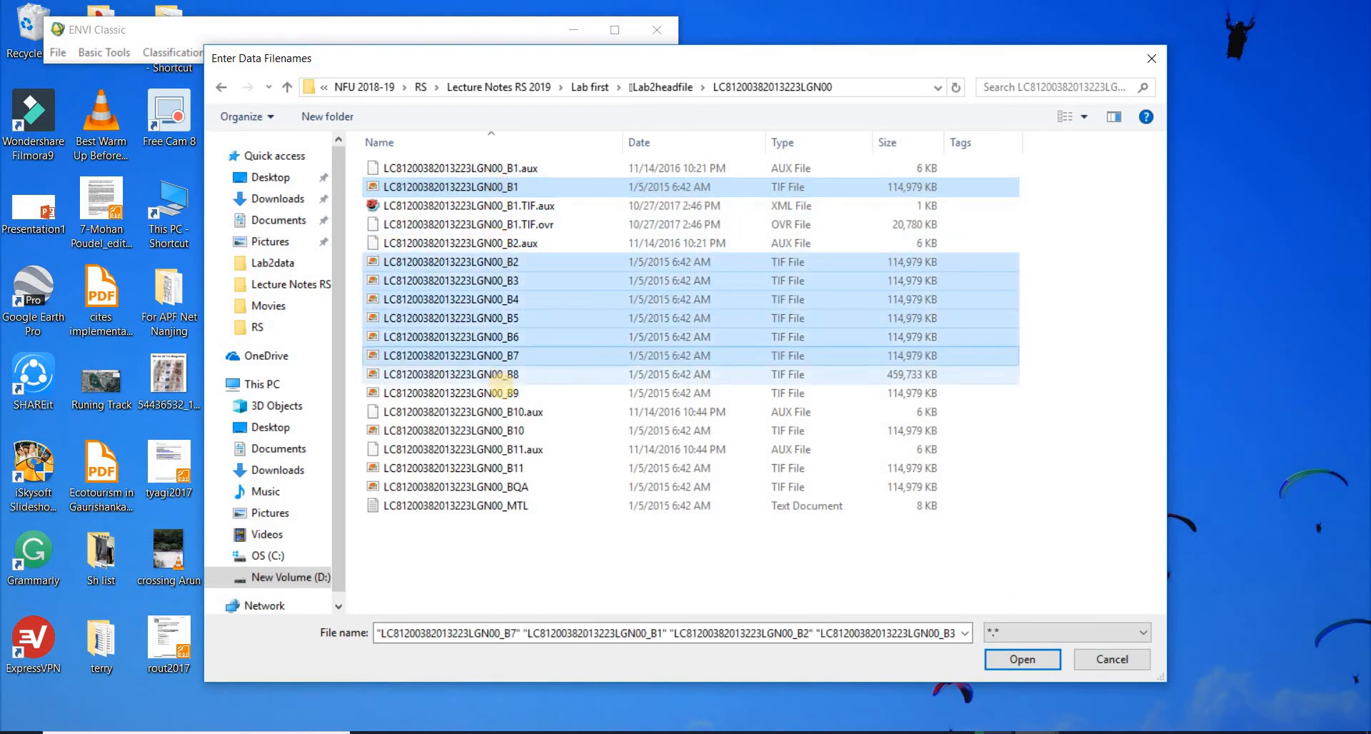
{"action": "left_click", "coordinate": [504, 394], "text": "ctrl"}
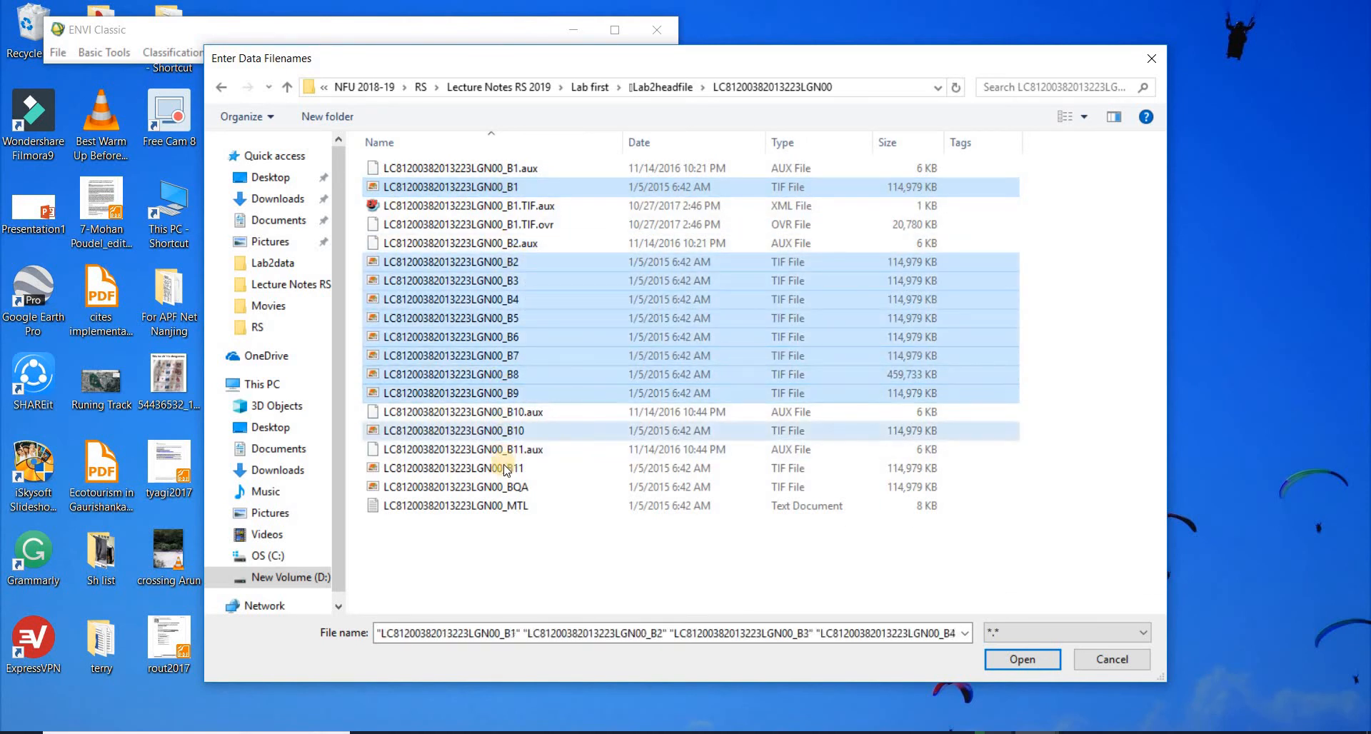
{"action": "left_click", "coordinate": [507, 431], "text": "ctrl"}
{"action": "left_click", "coordinate": [512, 469], "text": "ctrl"}
{"action": "left_click", "coordinate": [1017, 661]}
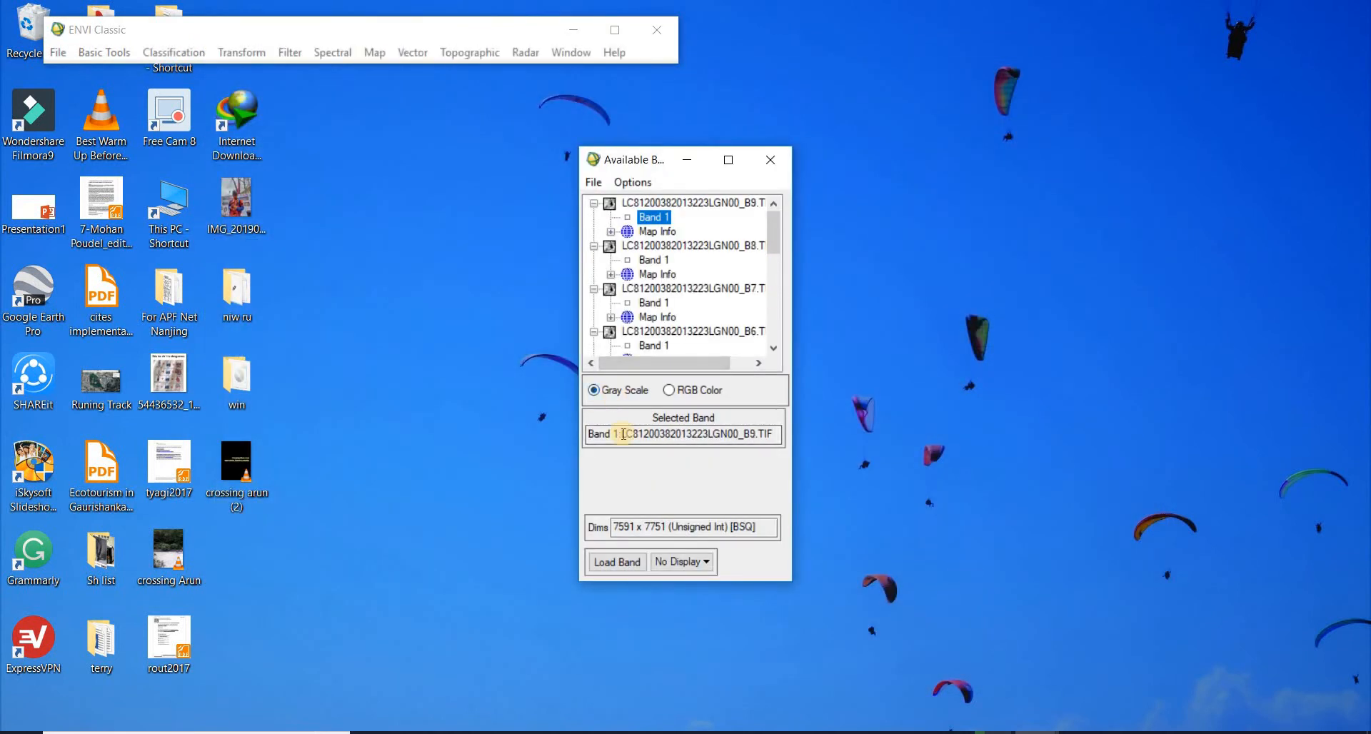
{"action": "left_click", "coordinate": [613, 563]}
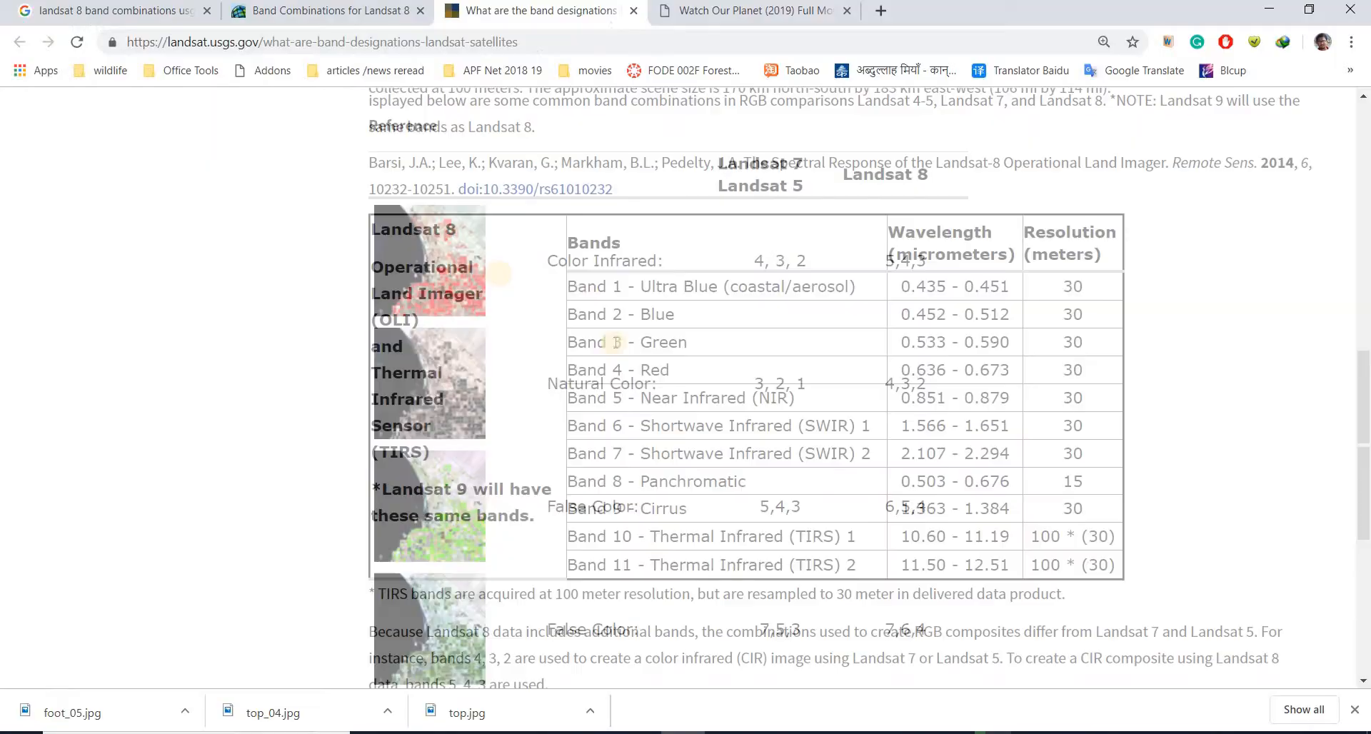
Step: Switch to the browser and review the Landsat 8 band designations and common RGB band combinations on the USGS page
{"action": "left_click_drag", "start_coordinate": [628, 286], "coordinate": [629, 342]}
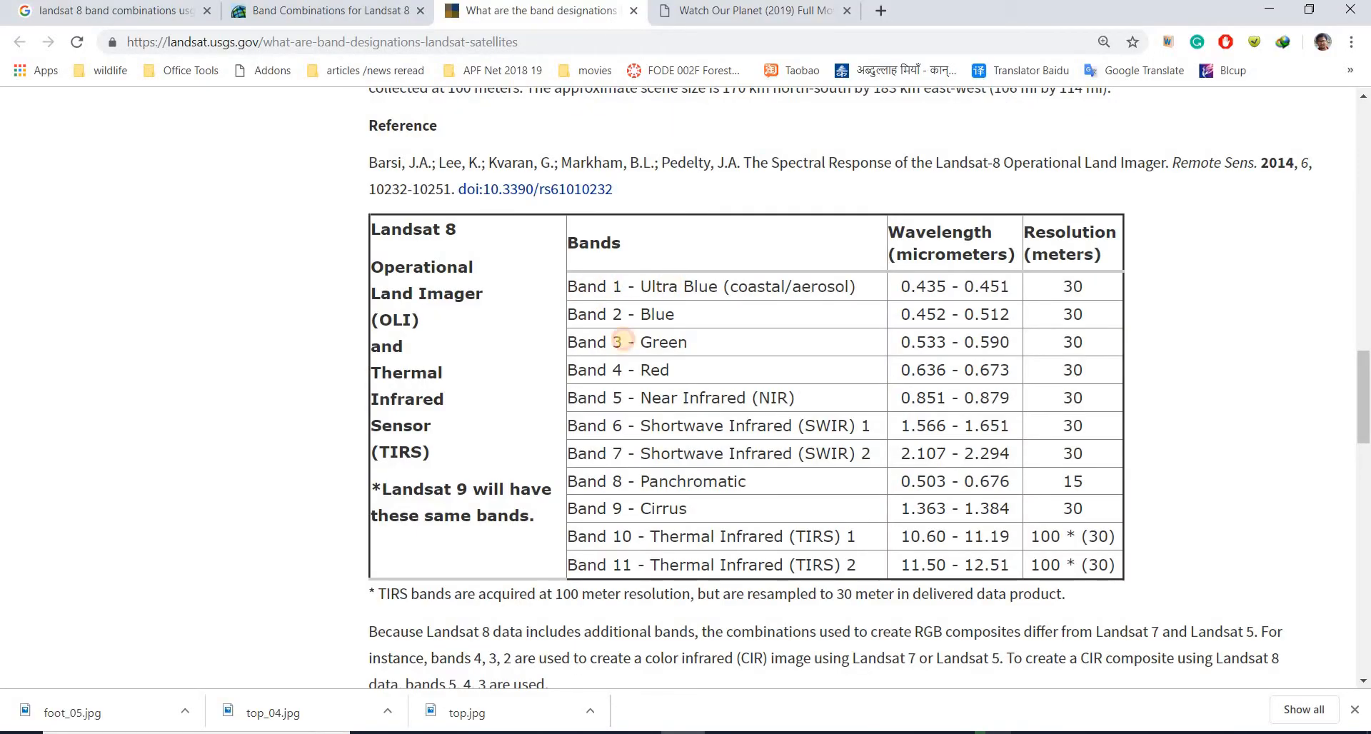
{"action": "left_click_drag", "start_coordinate": [714, 561], "coordinate": [1114, 572]}
{"action": "left_click", "coordinate": [461, 295]}
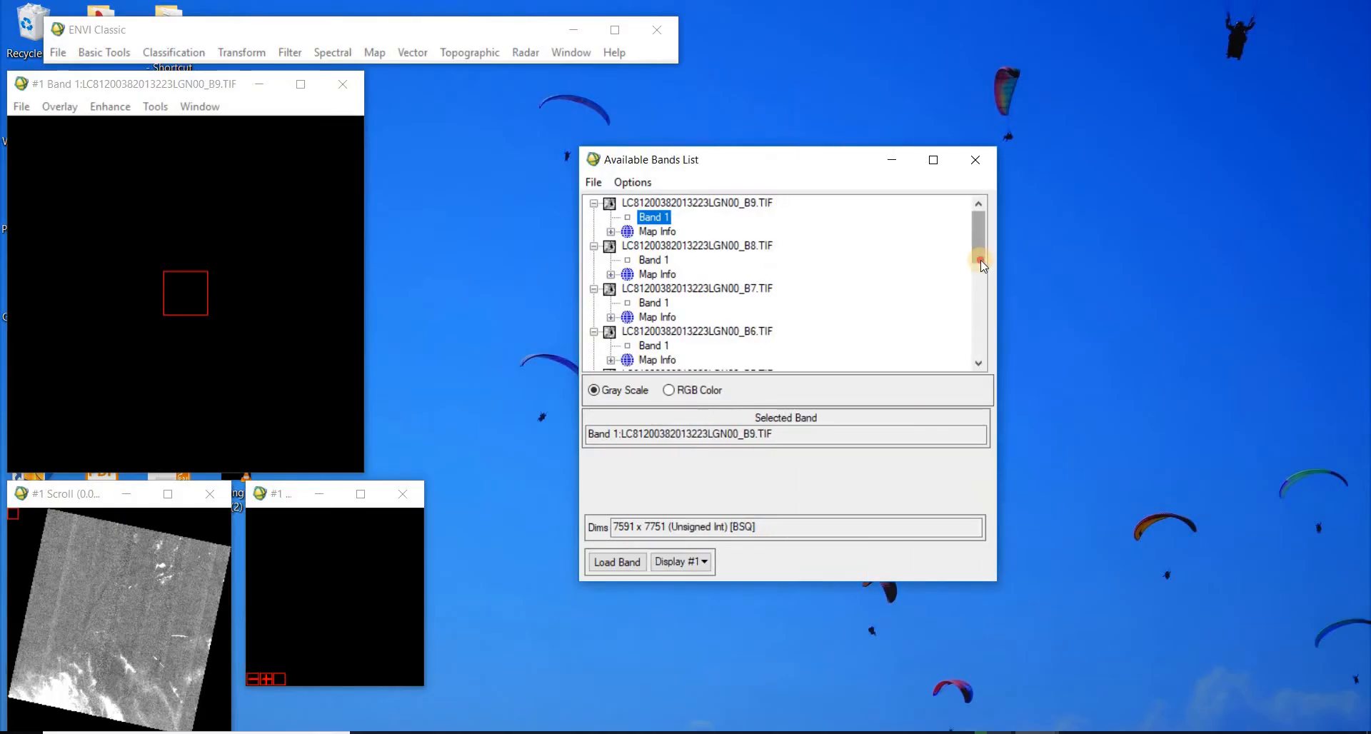
{"action": "left_click_drag", "start_coordinate": [980, 260], "coordinate": [979, 327]}
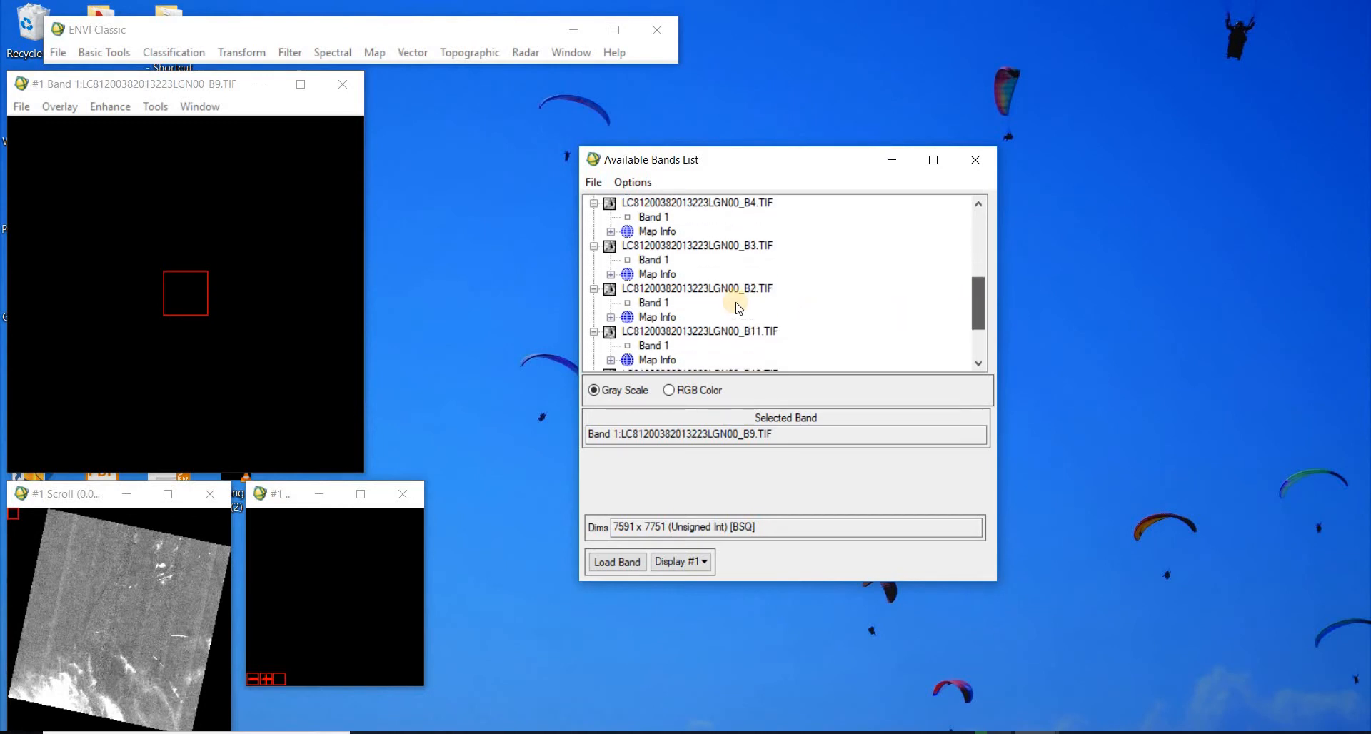
{"action": "left_click", "coordinate": [663, 289]}
{"action": "left_click", "coordinate": [653, 303]}
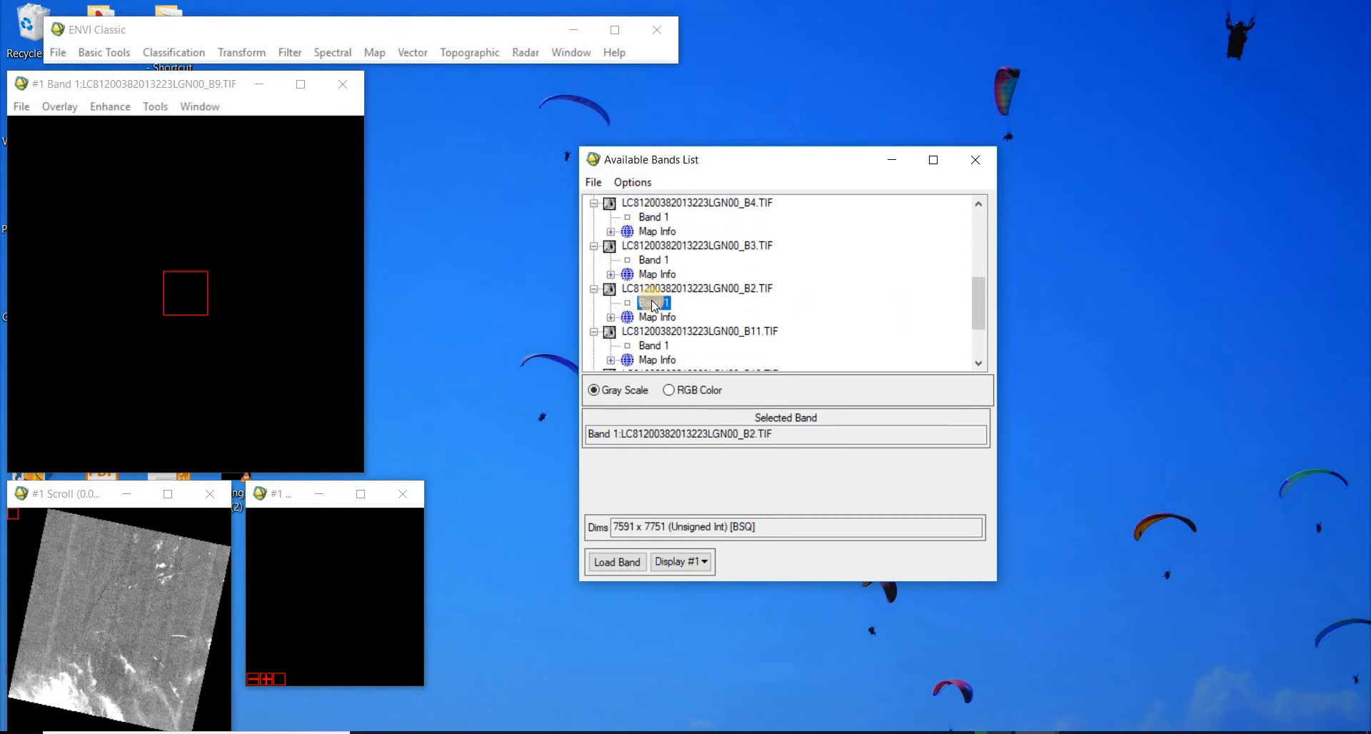
{"action": "left_click", "coordinate": [618, 563]}
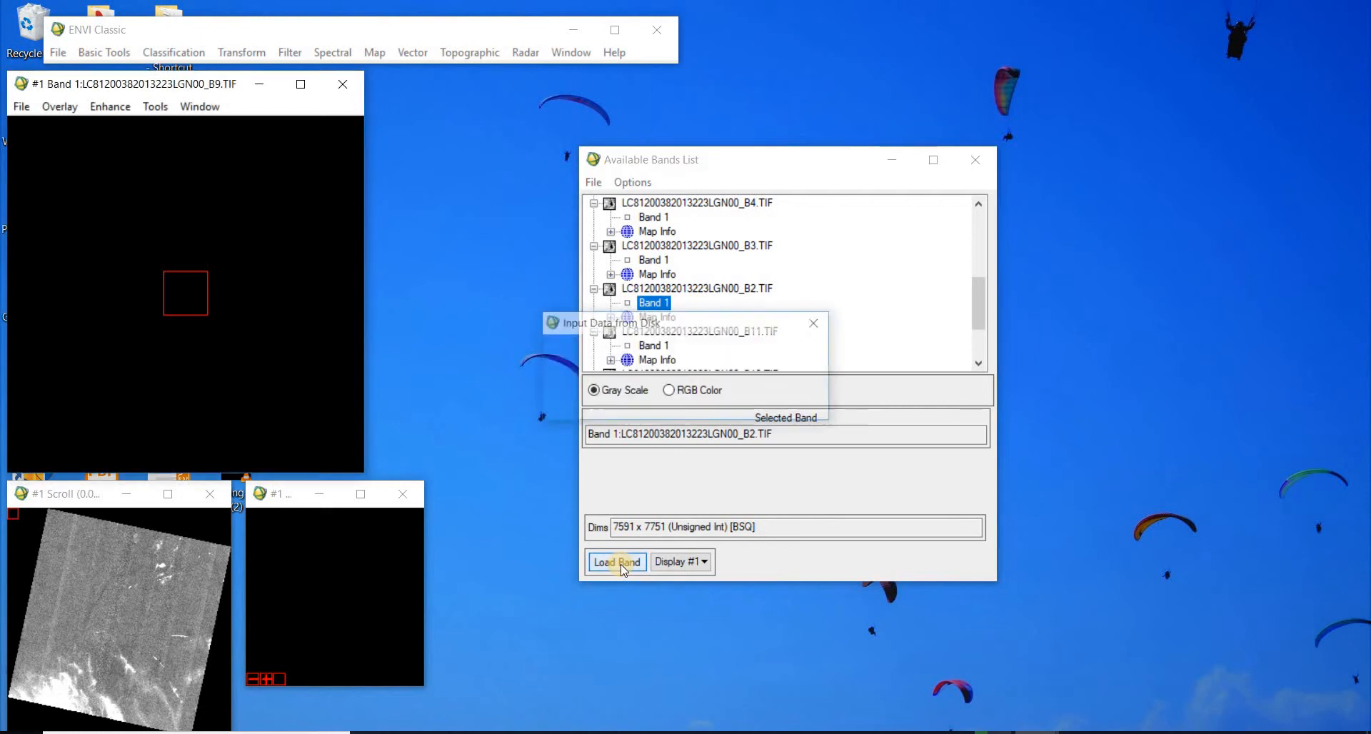
Step: Examine several areas of the gray-scale B2 image around the river in the northern part of the scene
{"action": "left_click", "coordinate": [150, 571]}
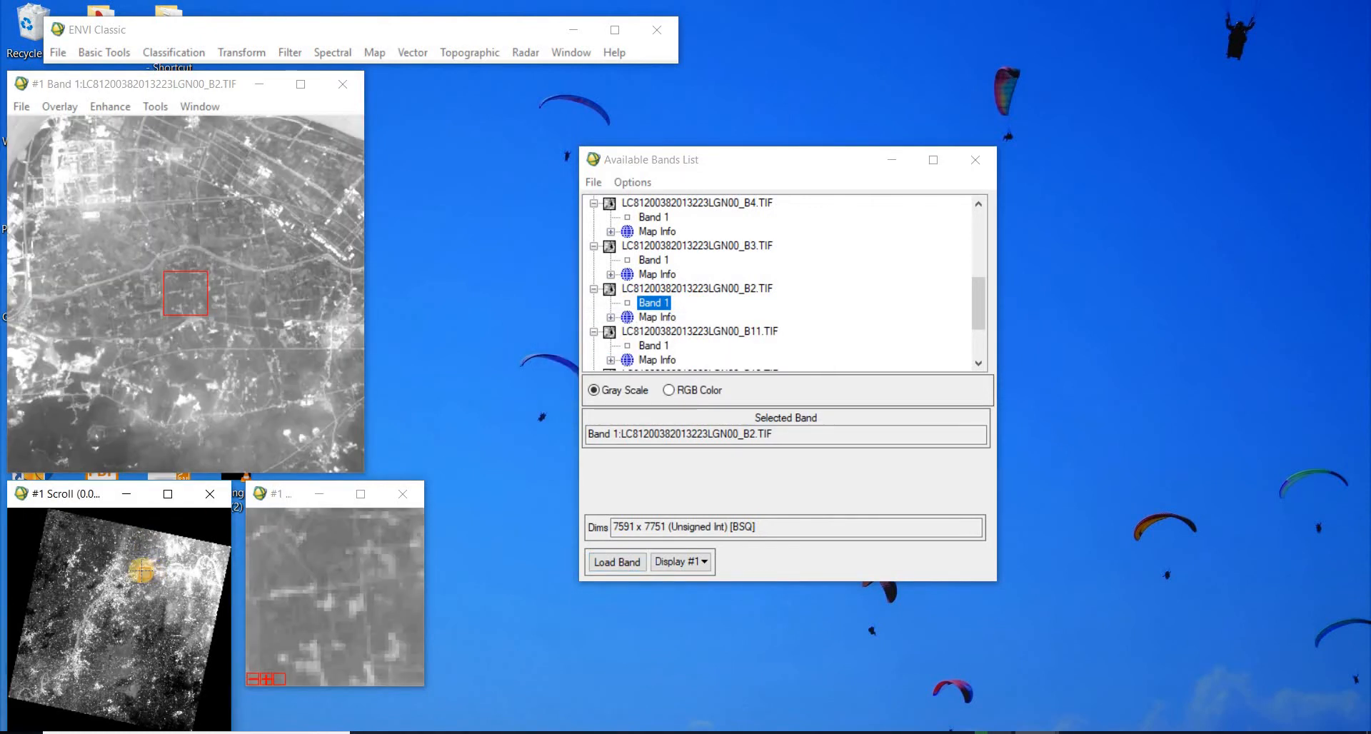
{"action": "left_click_drag", "start_coordinate": [146, 565], "coordinate": [144, 563]}
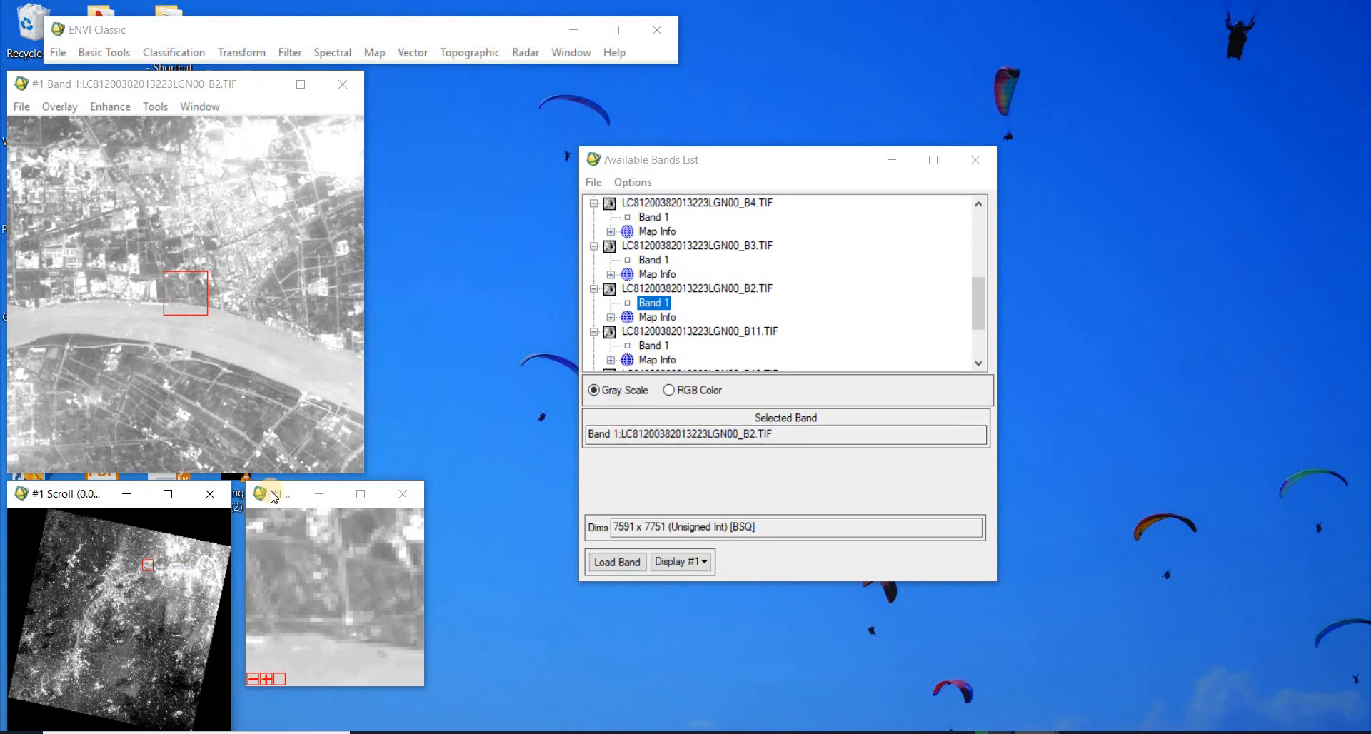
{"action": "left_click", "coordinate": [145, 579]}
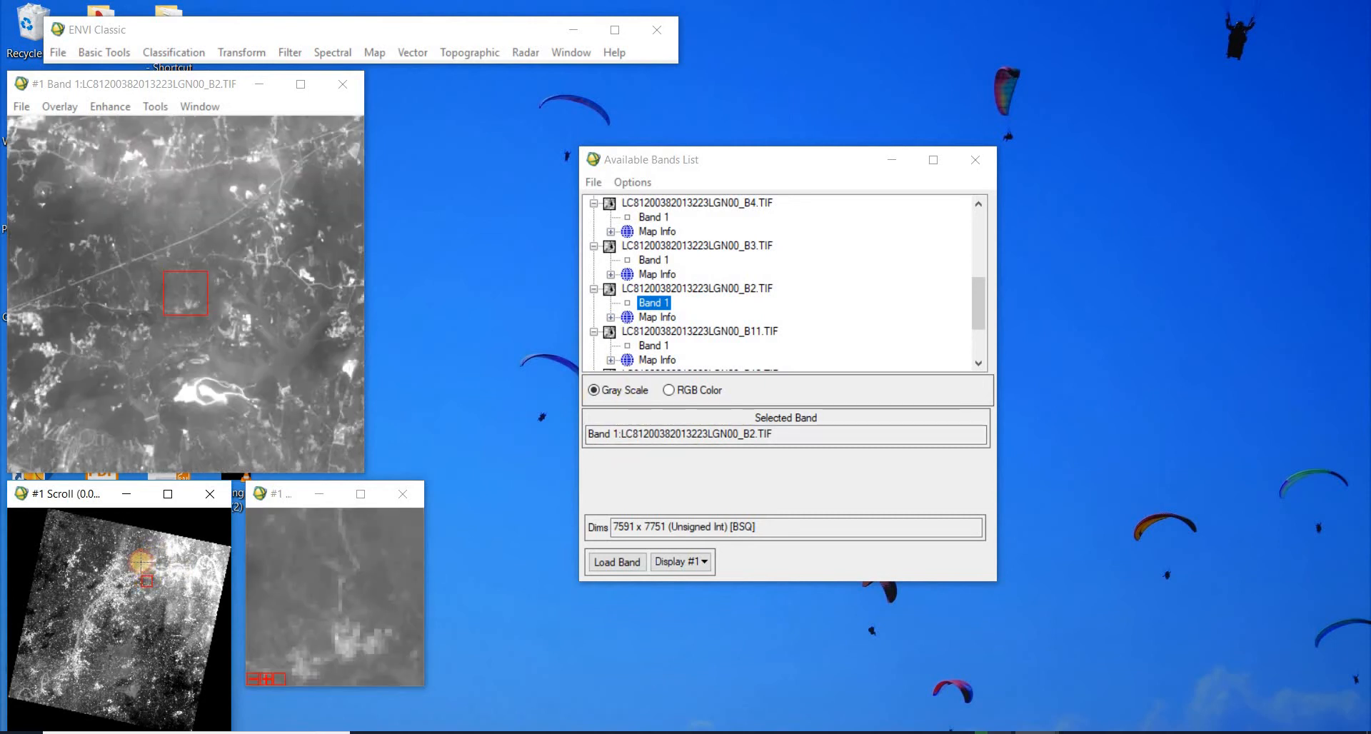
{"action": "left_click", "coordinate": [136, 566]}
{"action": "left_click", "coordinate": [137, 570]}
{"action": "left_click", "coordinate": [137, 575]}
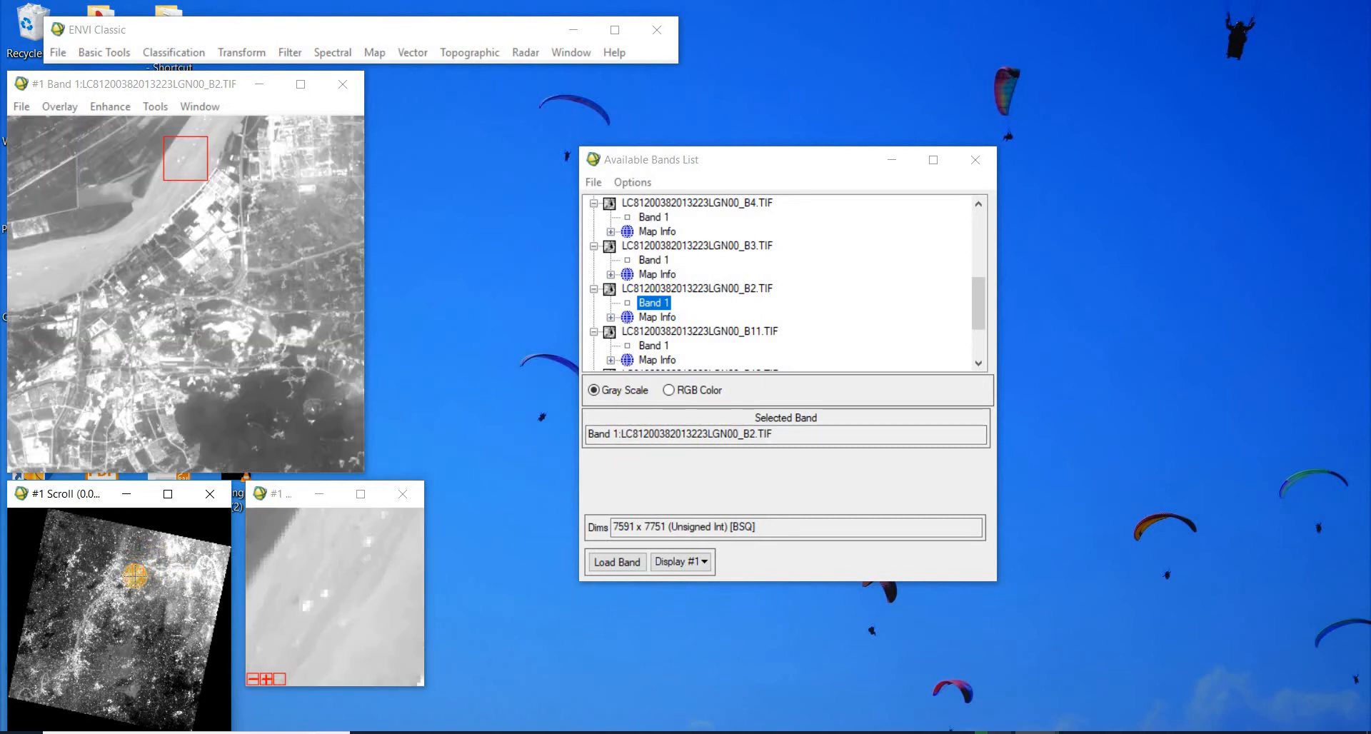
{"action": "left_click_drag", "start_coordinate": [131, 576], "coordinate": [171, 572]}
{"action": "left_click", "coordinate": [171, 574]}
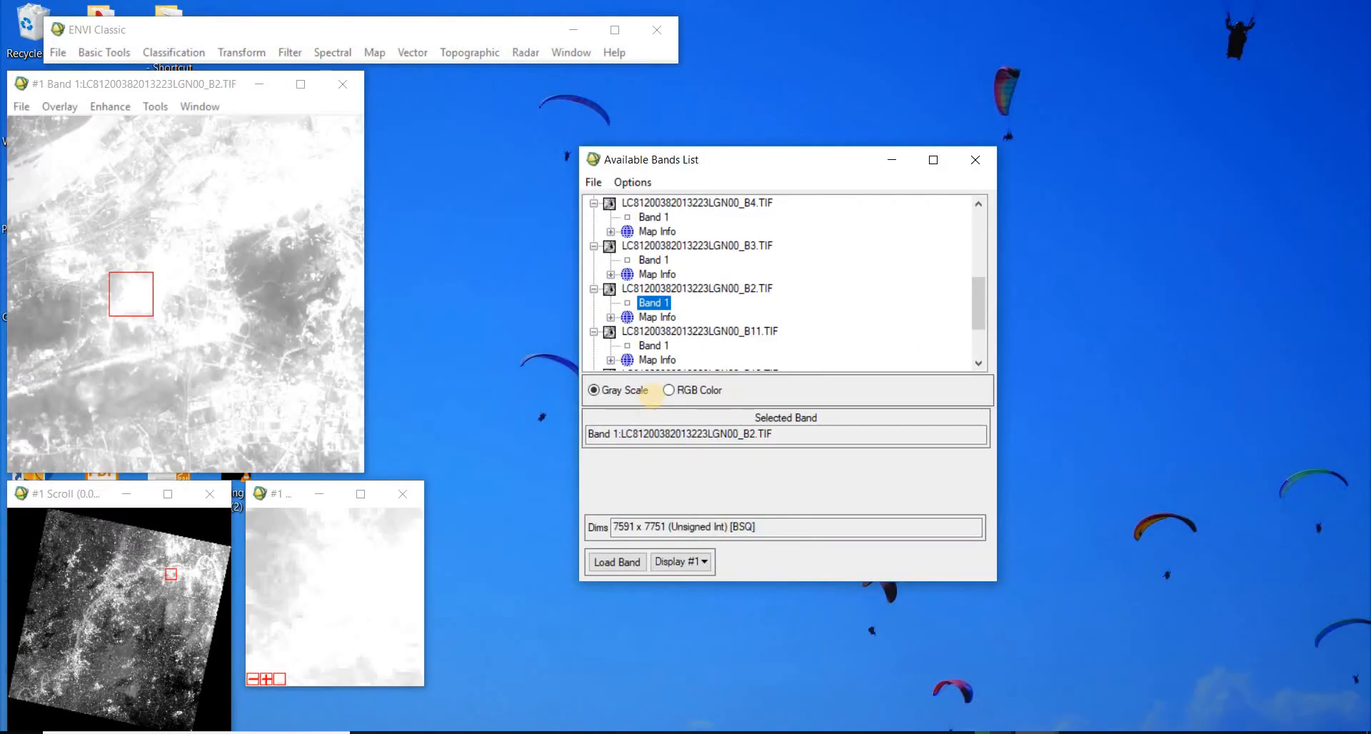
Step: Load an RGB composite into Display #1 with B4 as red, B3 as green and B2 as blue
{"action": "left_click", "coordinate": [666, 390]}
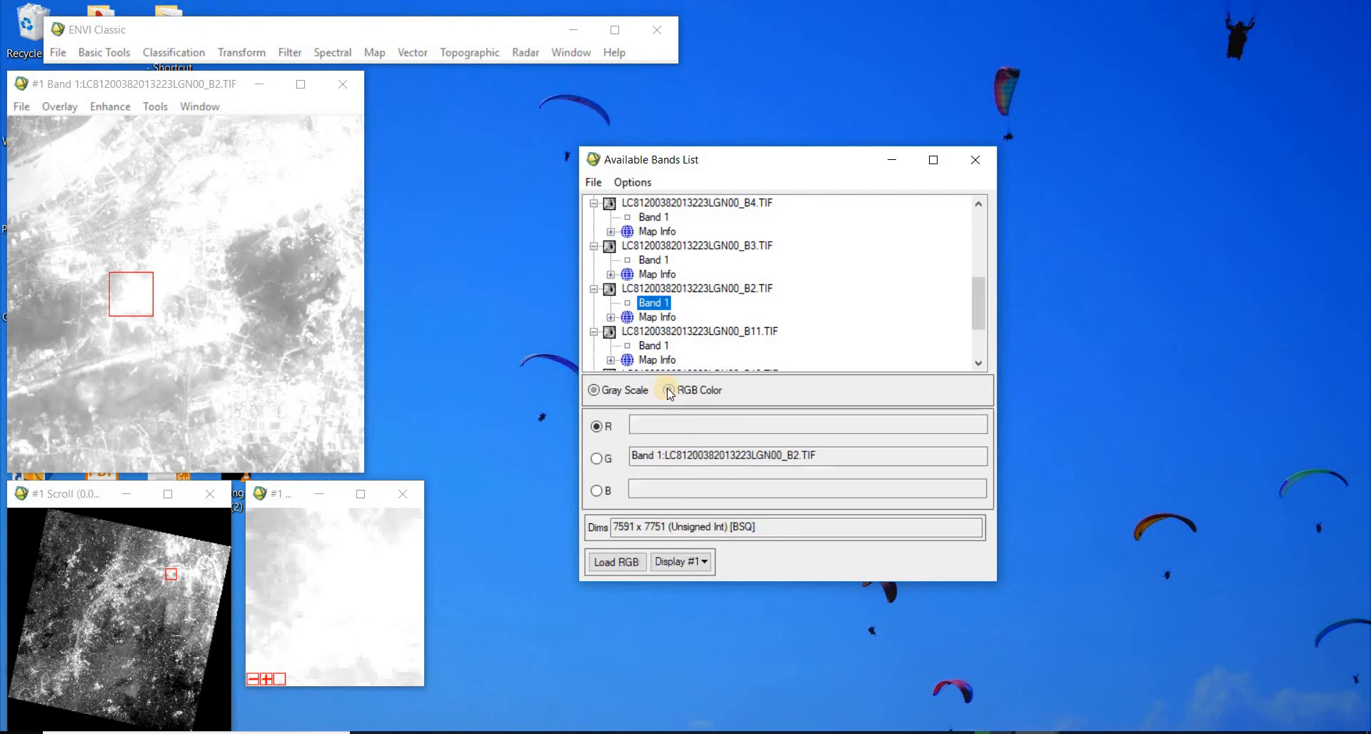
{"action": "left_click", "coordinate": [599, 426]}
{"action": "left_click", "coordinate": [649, 219]}
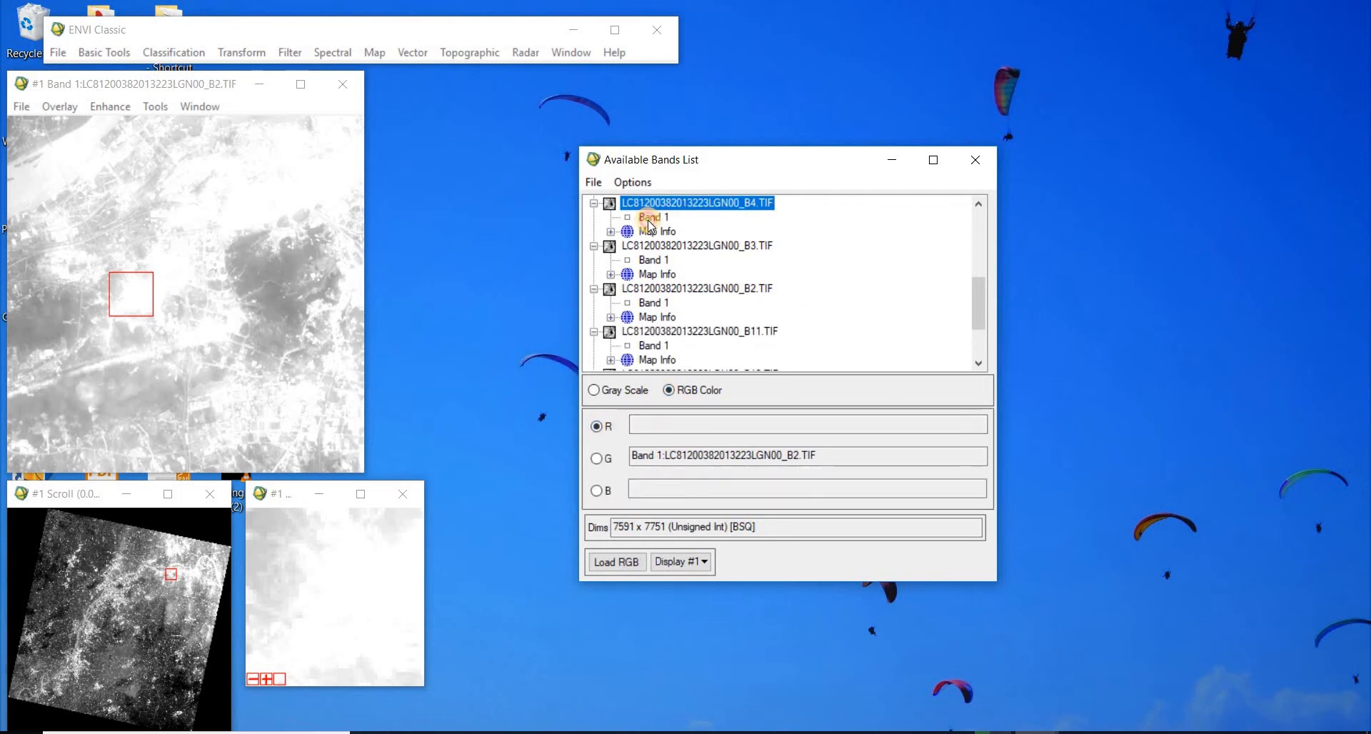
{"action": "left_click", "coordinate": [649, 219]}
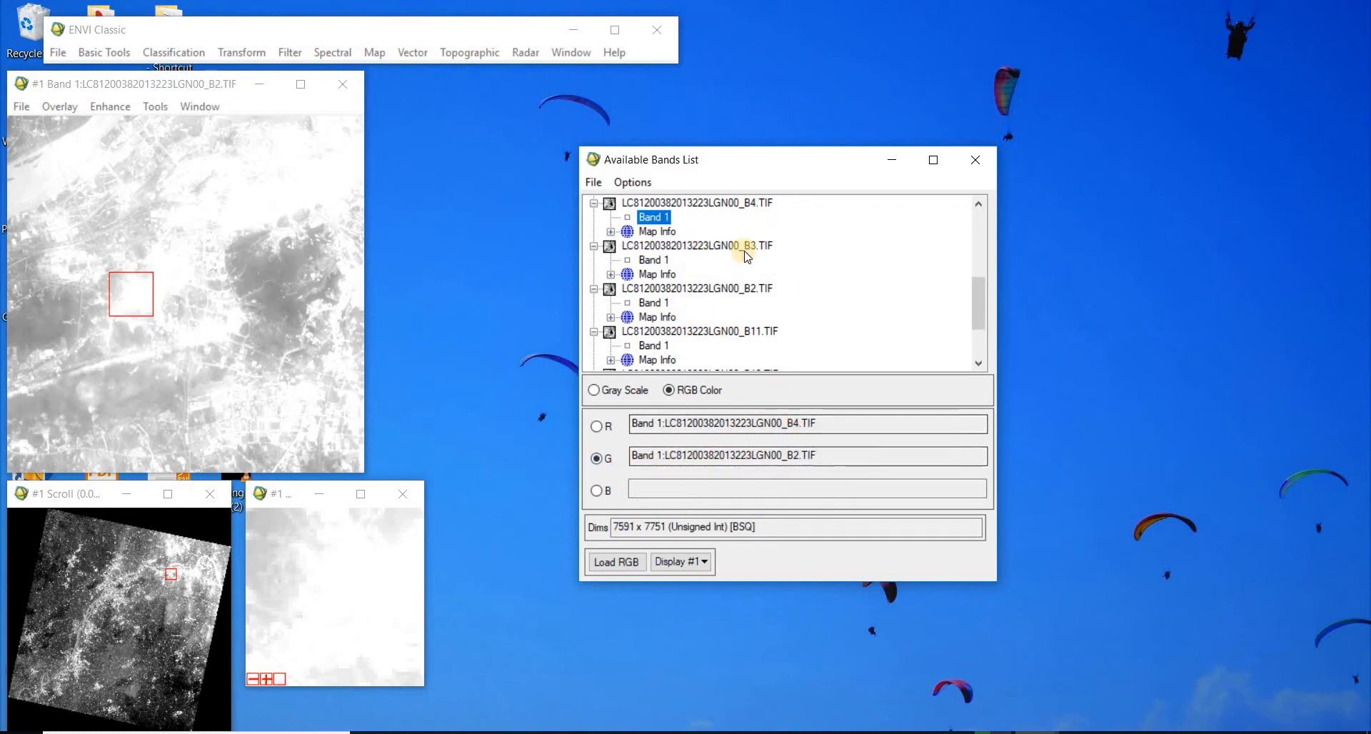
{"action": "left_click", "coordinate": [649, 261]}
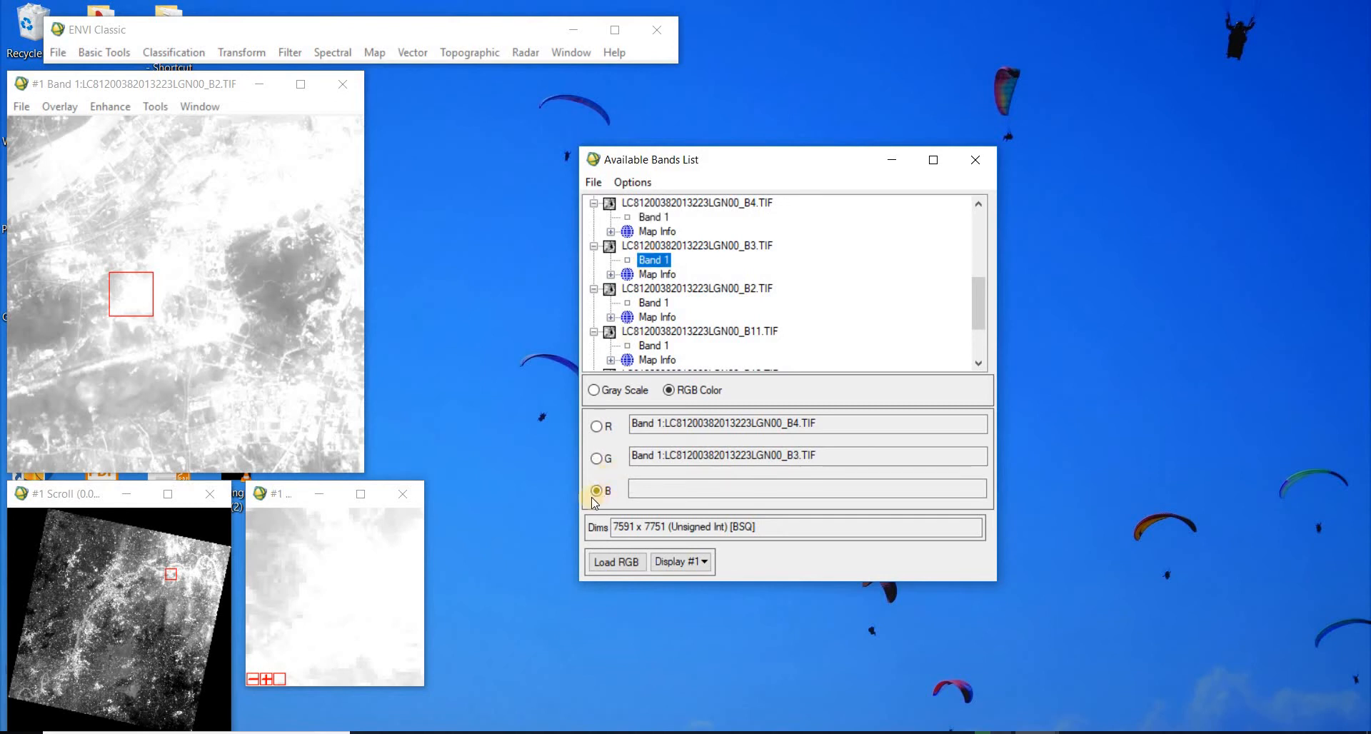
{"action": "left_click", "coordinate": [651, 304]}
{"action": "left_click", "coordinate": [620, 561]}
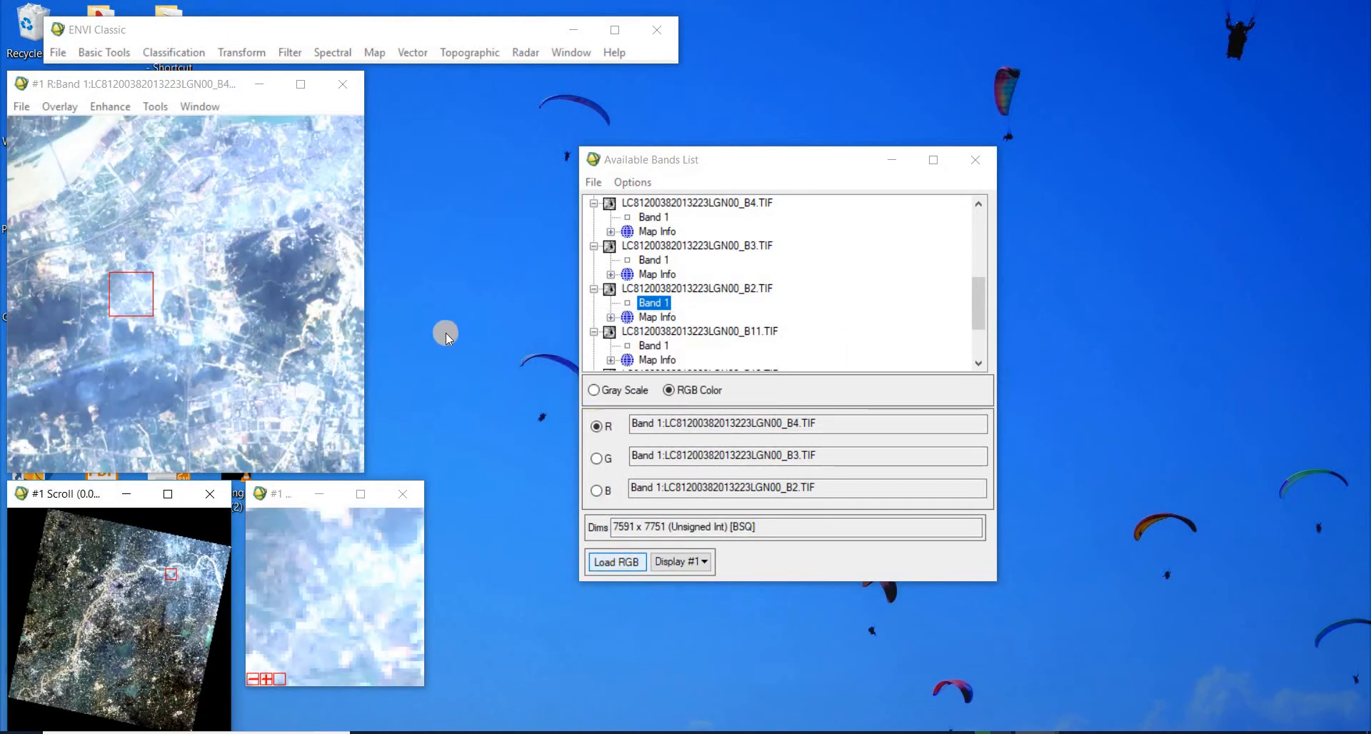
Step: Examine the dark hill area and the lake west of it in the natural-color composite
{"action": "left_click", "coordinate": [118, 587]}
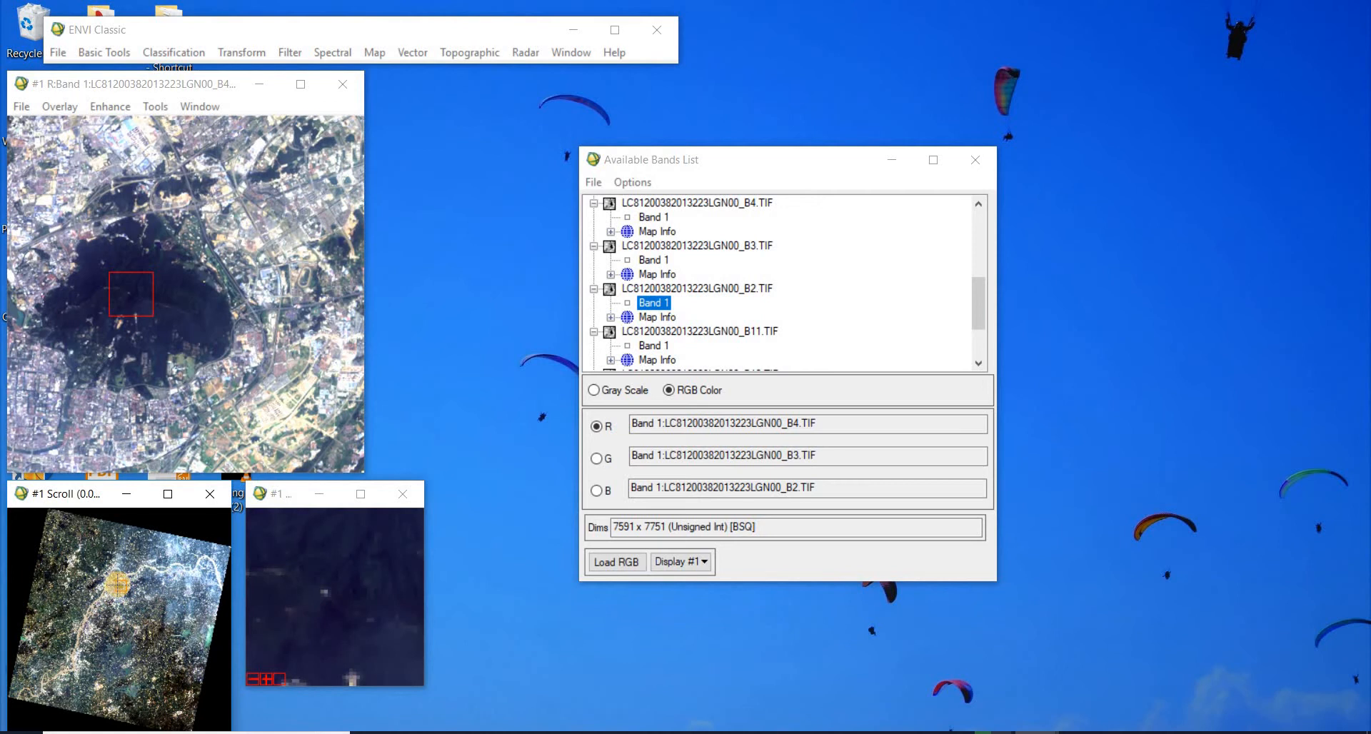
{"action": "left_click", "coordinate": [116, 585]}
{"action": "left_click", "coordinate": [91, 282]}
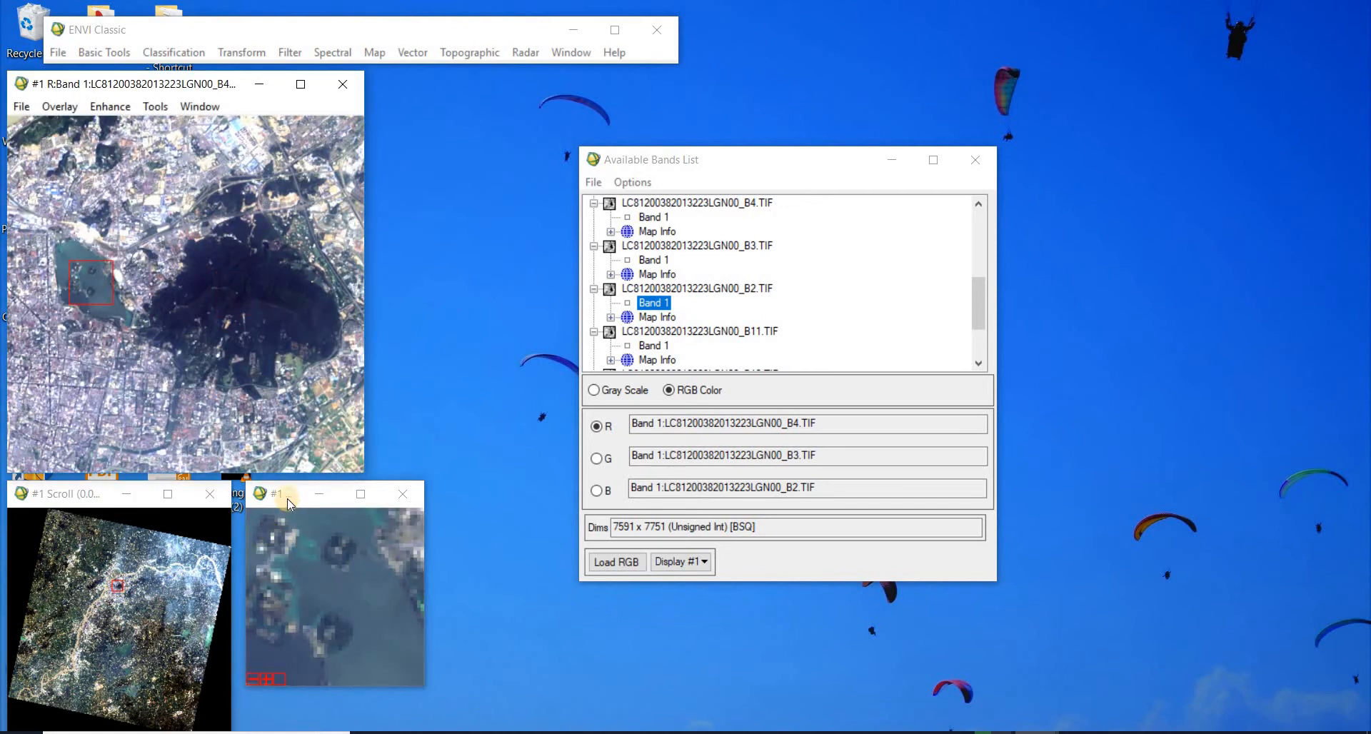
{"action": "left_click", "coordinate": [143, 263]}
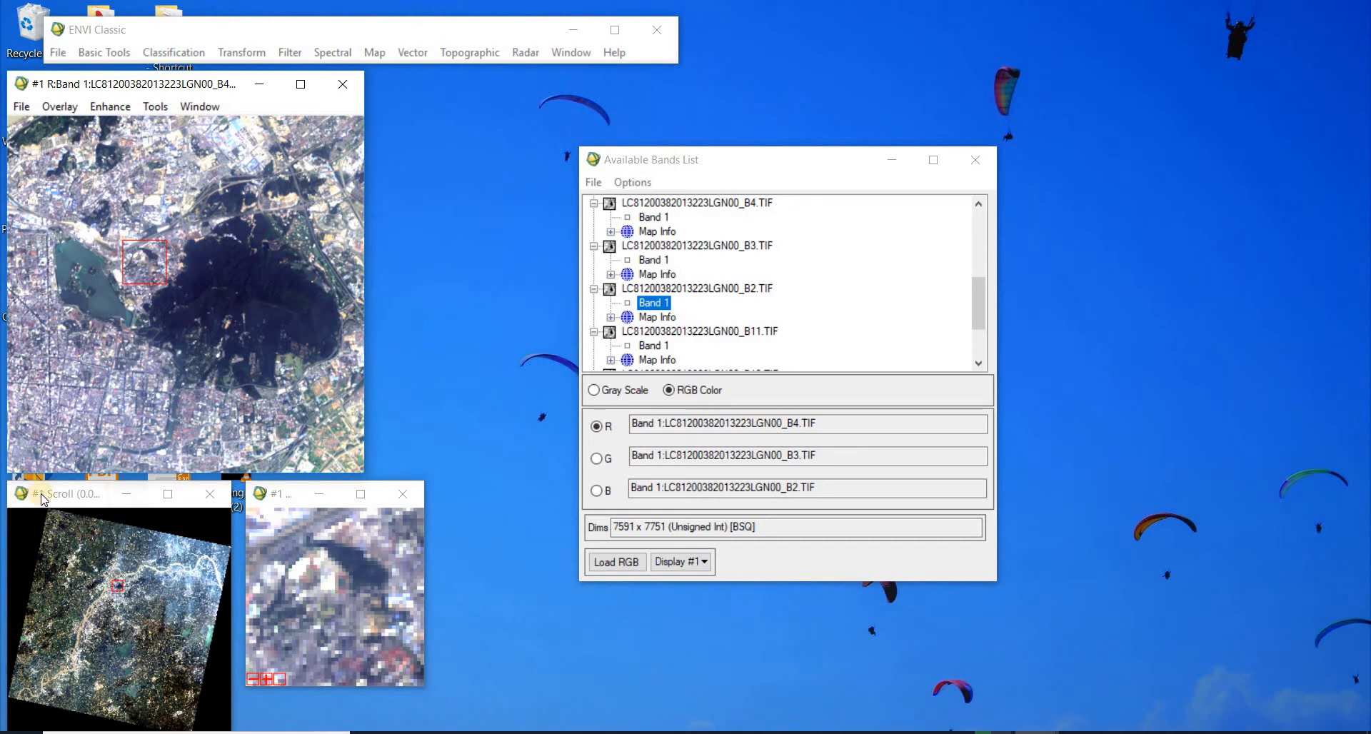
Step: Shift the image display windows slightly and inspect the lake's eastern shore and the adjoining built-up area in the zoomed view
{"action": "left_click", "coordinate": [236, 721]}
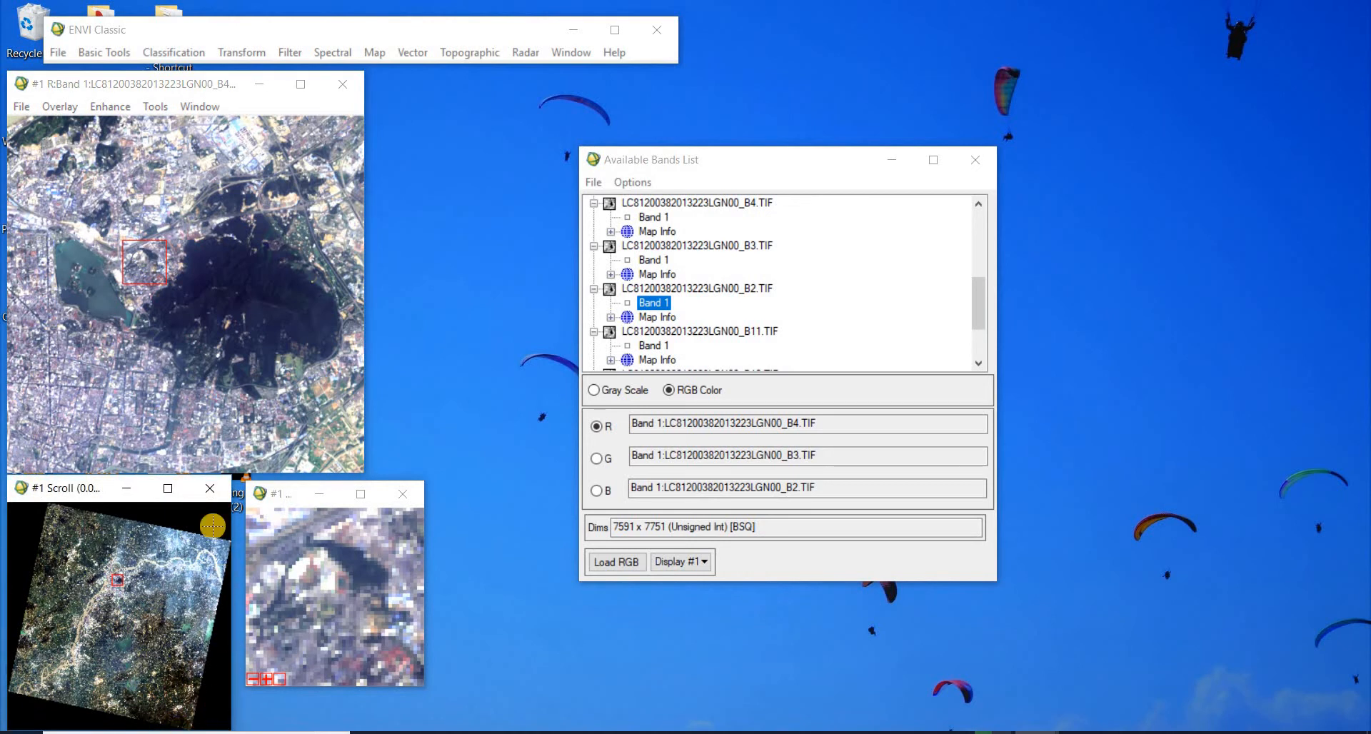
{"action": "left_click", "coordinate": [160, 83]}
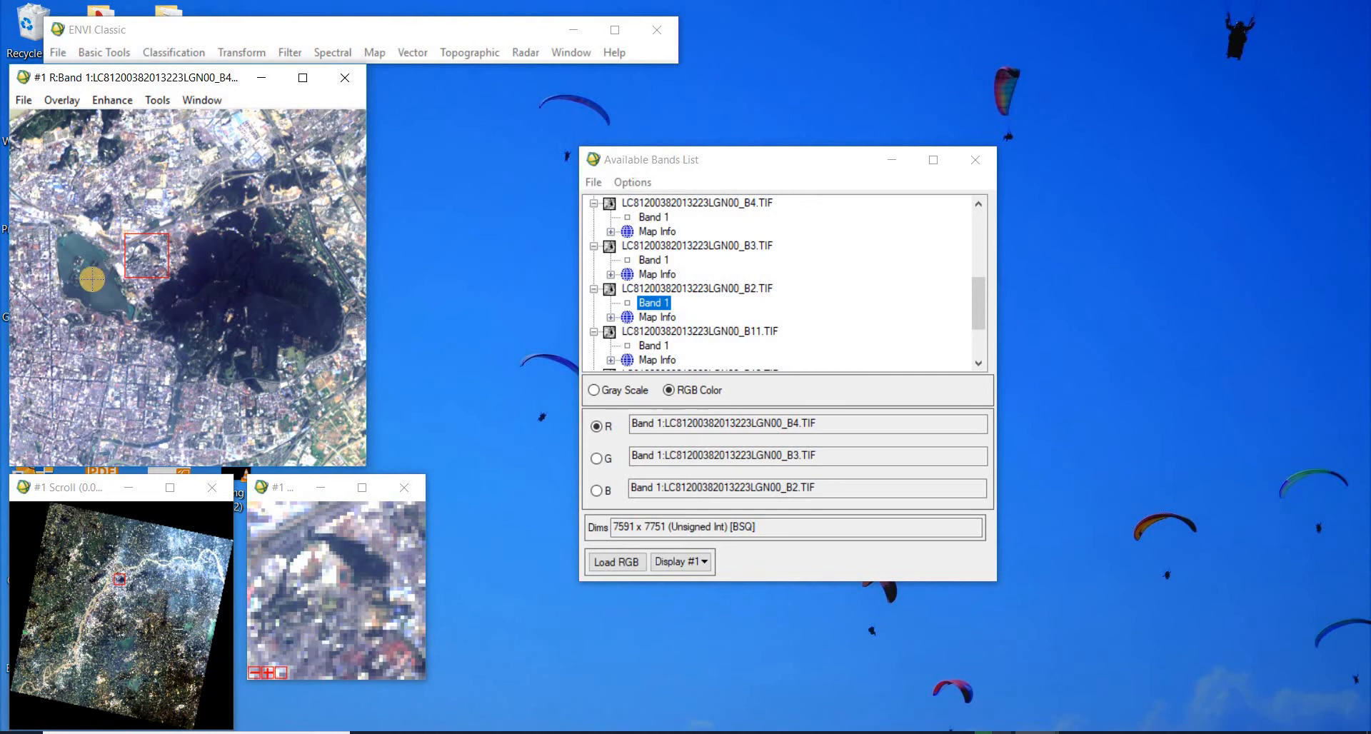
{"action": "left_click", "coordinate": [204, 298]}
{"action": "left_click_drag", "start_coordinate": [175, 286], "coordinate": [151, 260]}
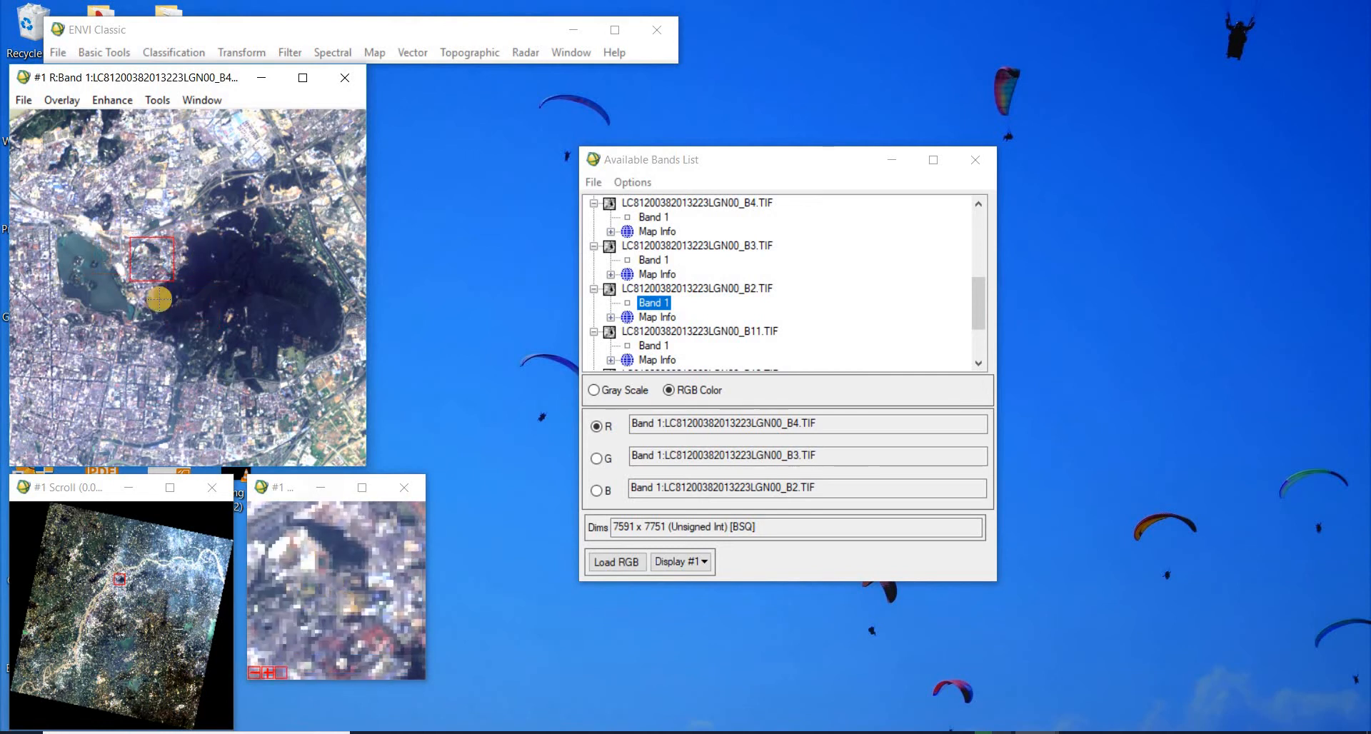
{"action": "left_click", "coordinate": [177, 264]}
{"action": "left_click", "coordinate": [130, 253]}
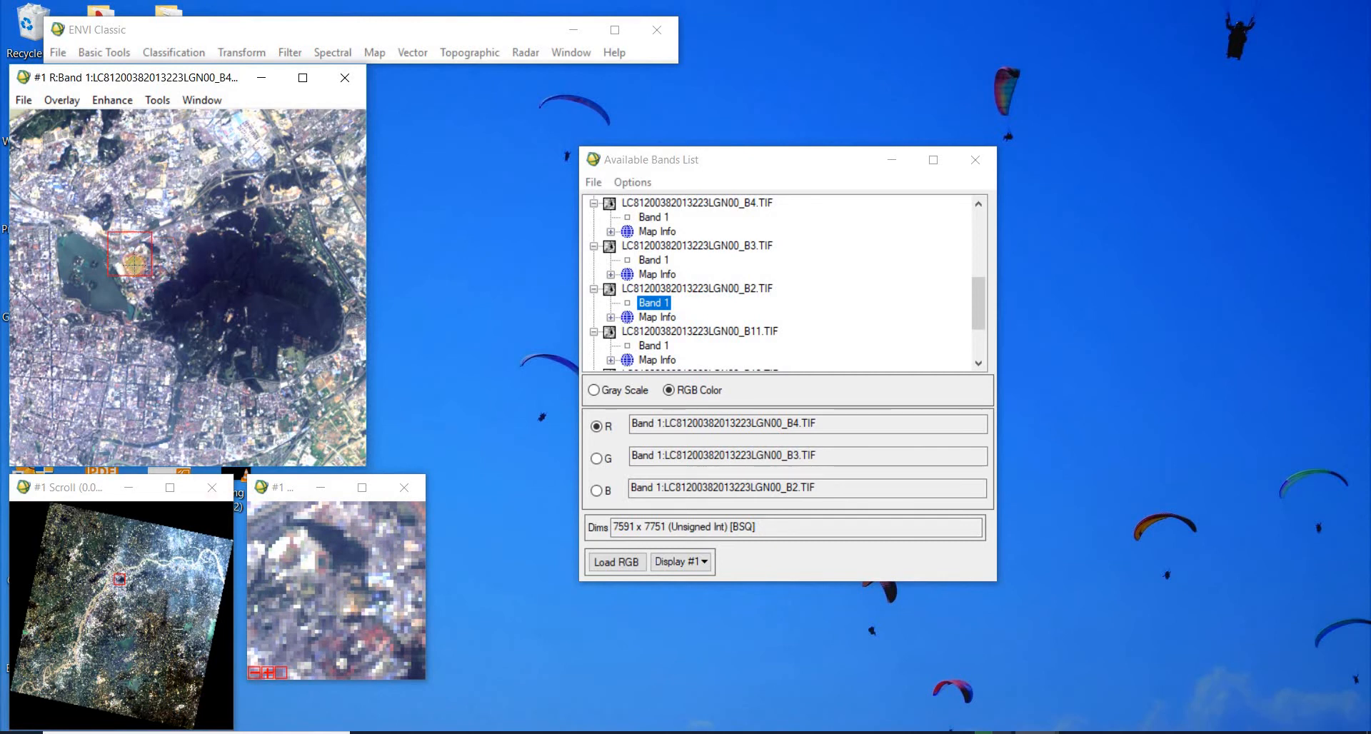
{"action": "left_click", "coordinate": [149, 270]}
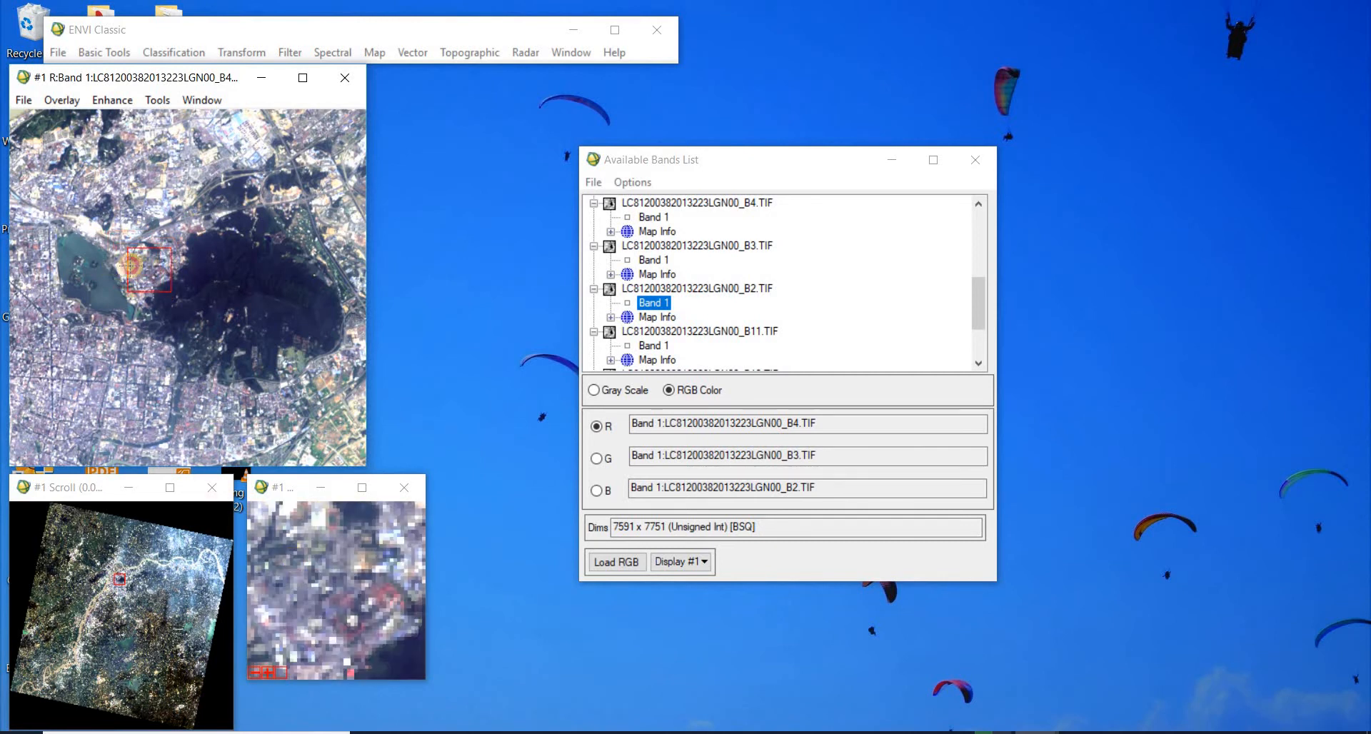
{"action": "left_click_drag", "start_coordinate": [130, 266], "coordinate": [84, 255]}
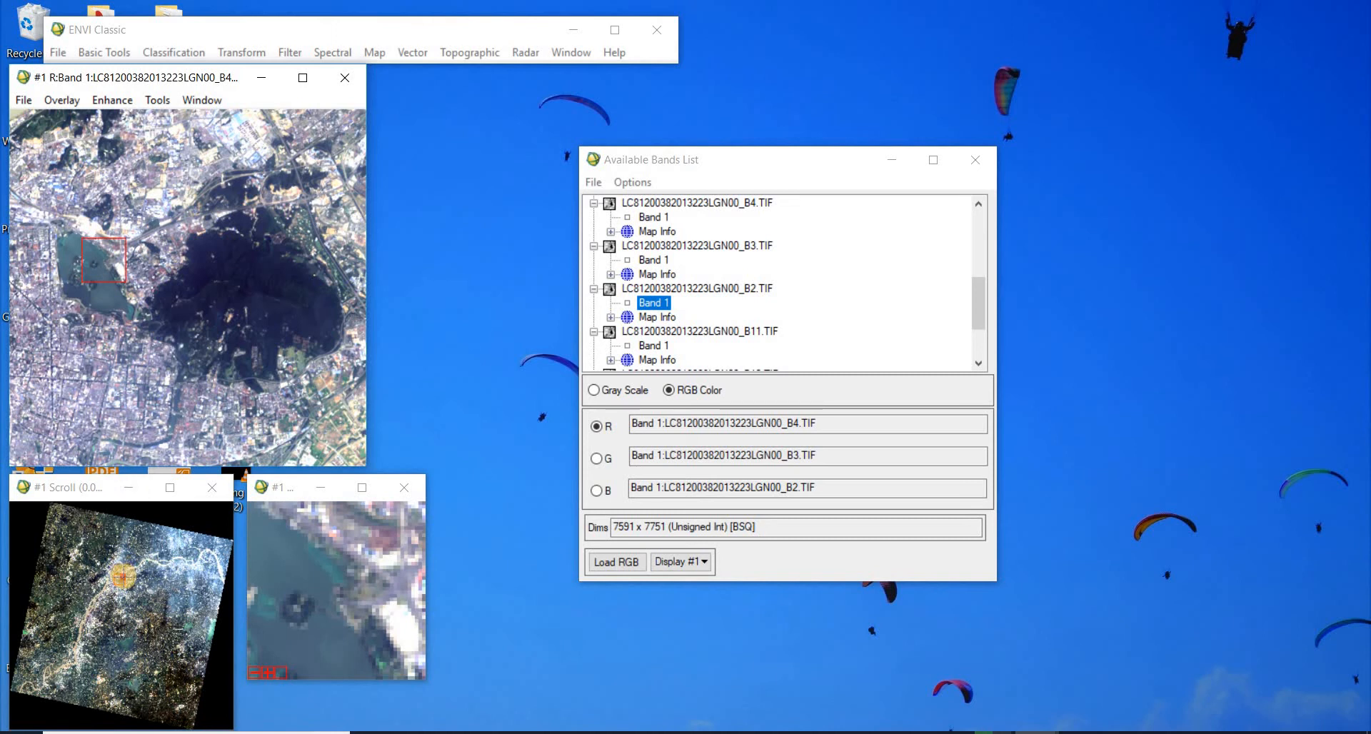
Step: Inspect the built-up area between the river and the dark hill in the natural-color composite, and return to the lake
{"action": "left_click", "coordinate": [115, 562]}
{"action": "left_click_drag", "start_coordinate": [115, 562], "coordinate": [125, 570]}
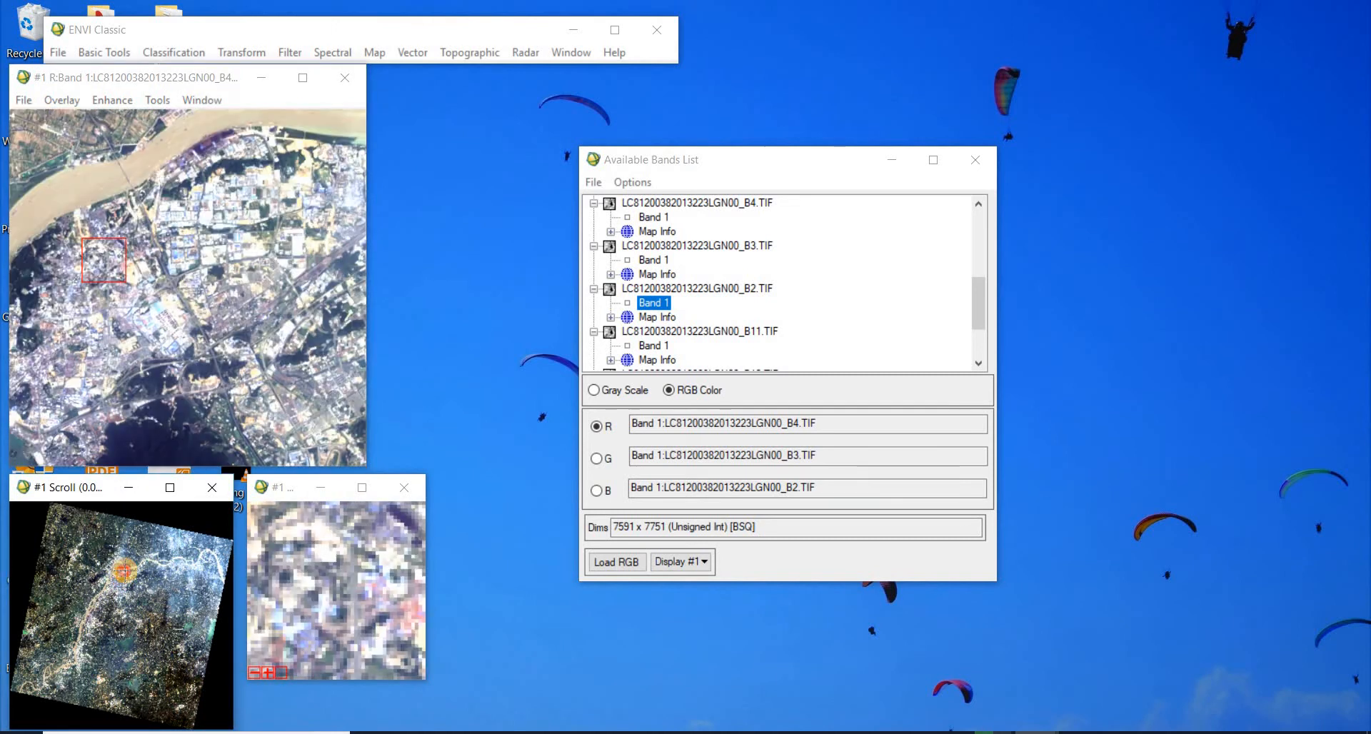
{"action": "left_click", "coordinate": [125, 570]}
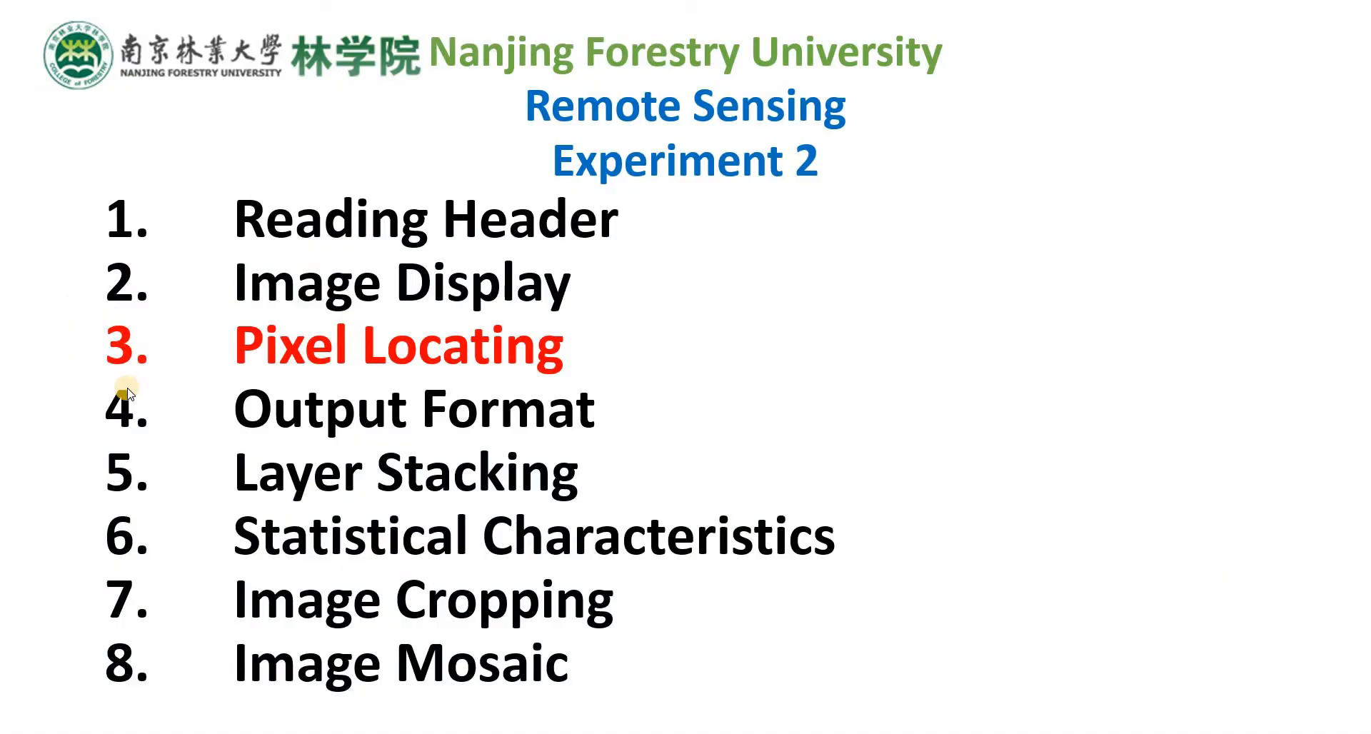
{"action": "left_click", "coordinate": [36, 344]}
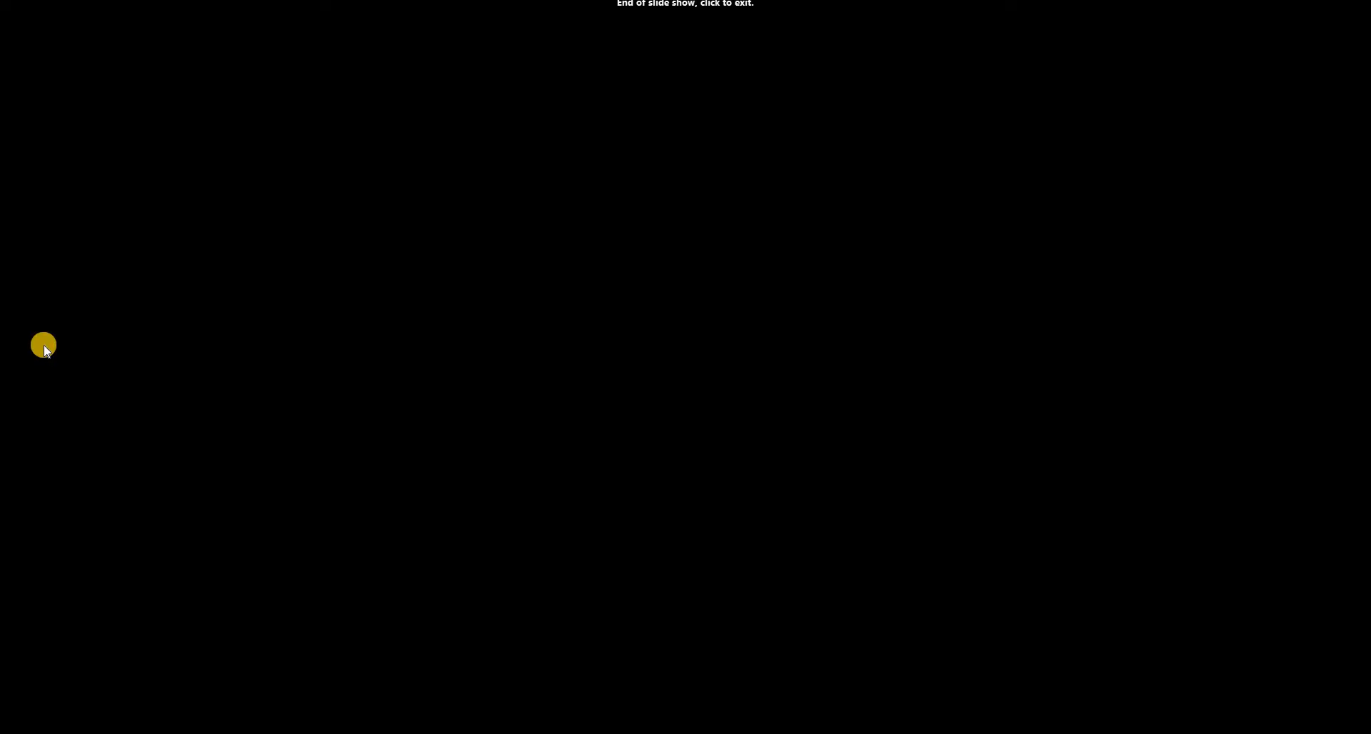
{"action": "left_click", "coordinate": [346, 370]}
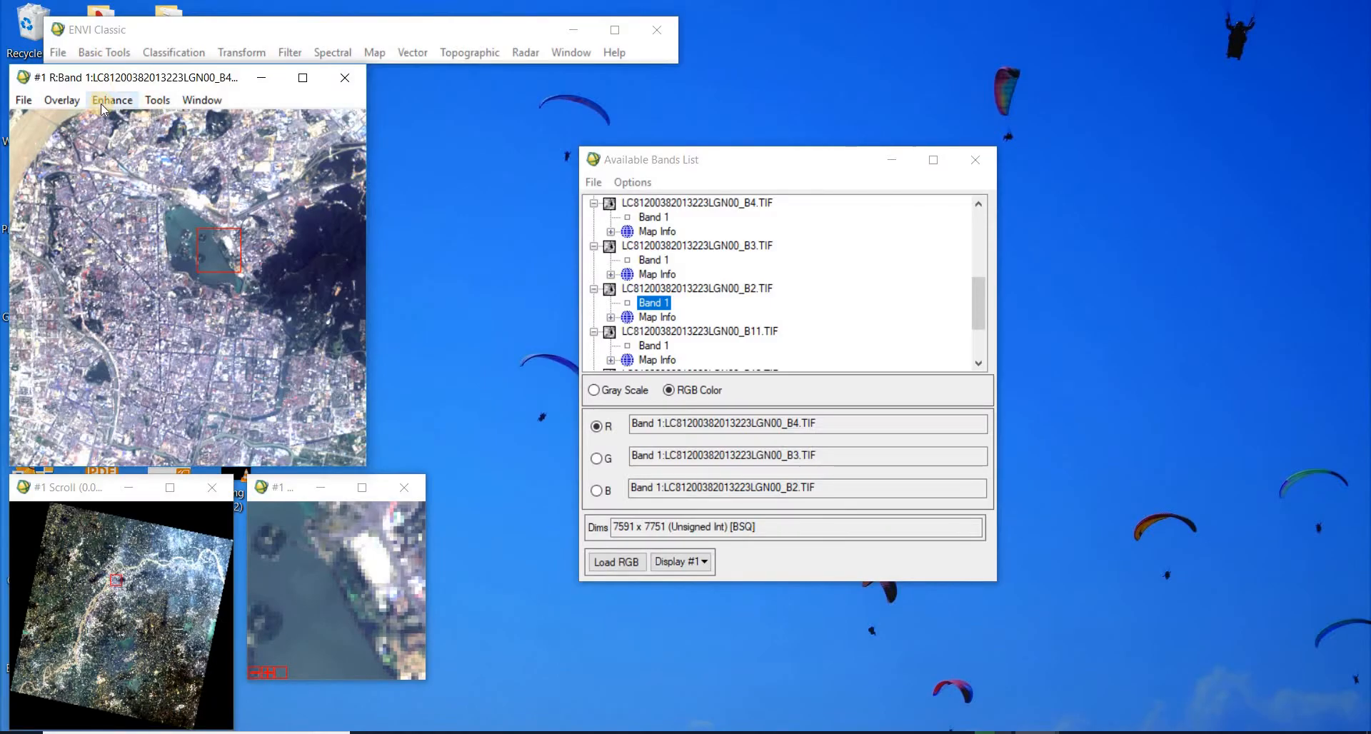
Step: Open the Pixel Locator for Display #1 and move its window higher, clear of most of the Available Bands List
{"action": "left_click", "coordinate": [157, 100]}
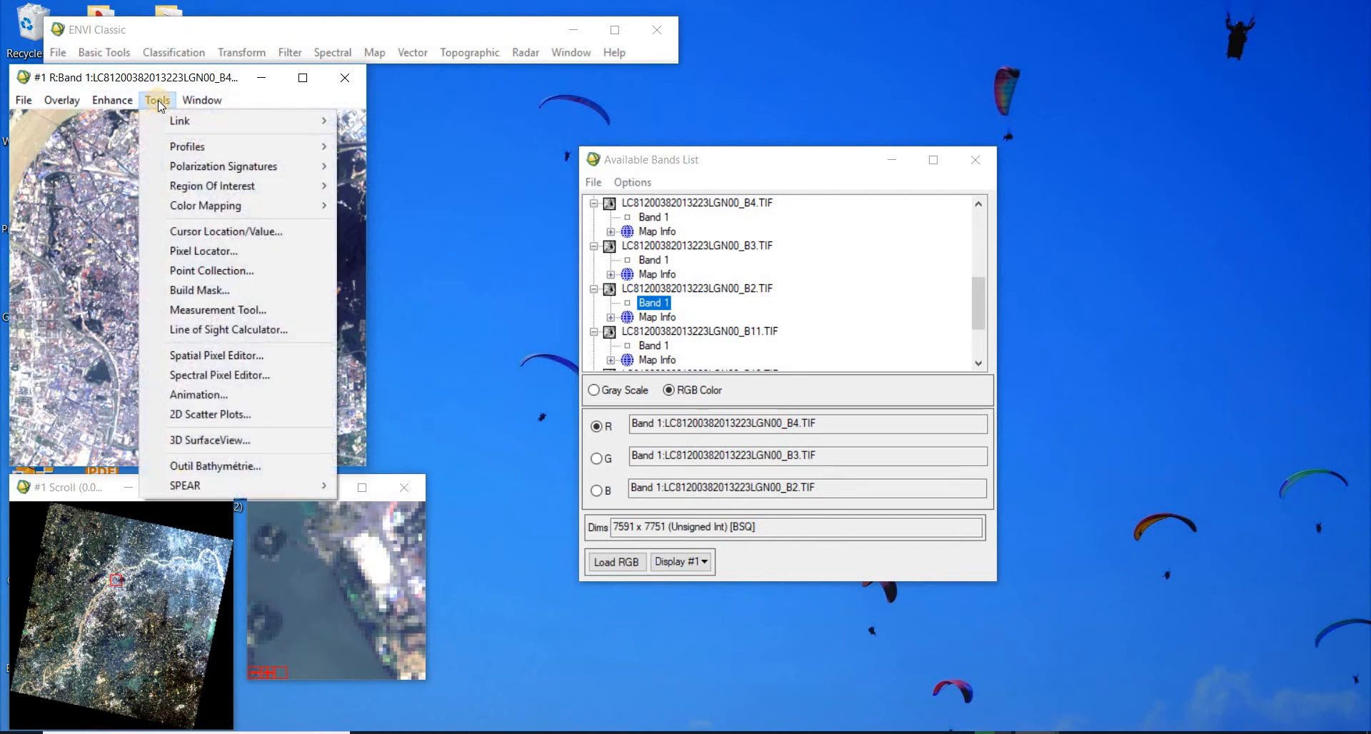
{"action": "left_click", "coordinate": [213, 251]}
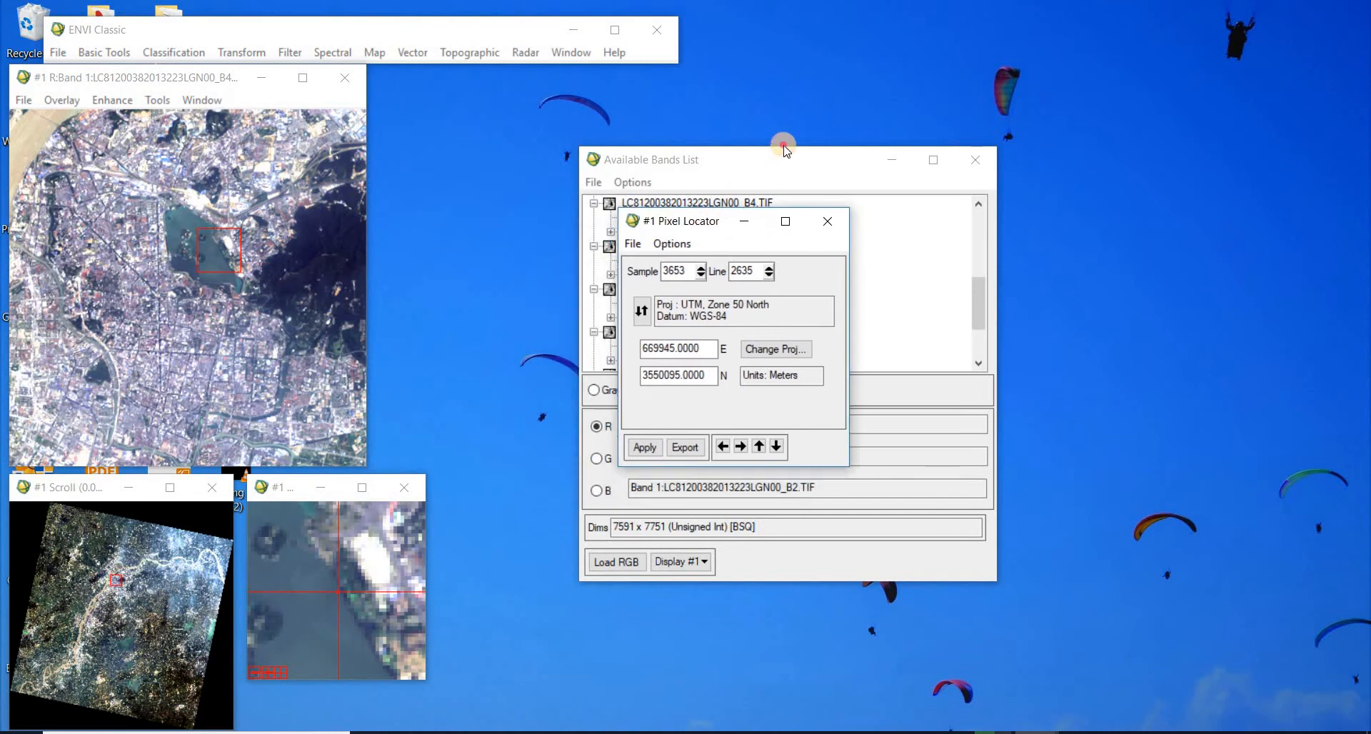
{"action": "left_click_drag", "start_coordinate": [783, 148], "coordinate": [785, 100]}
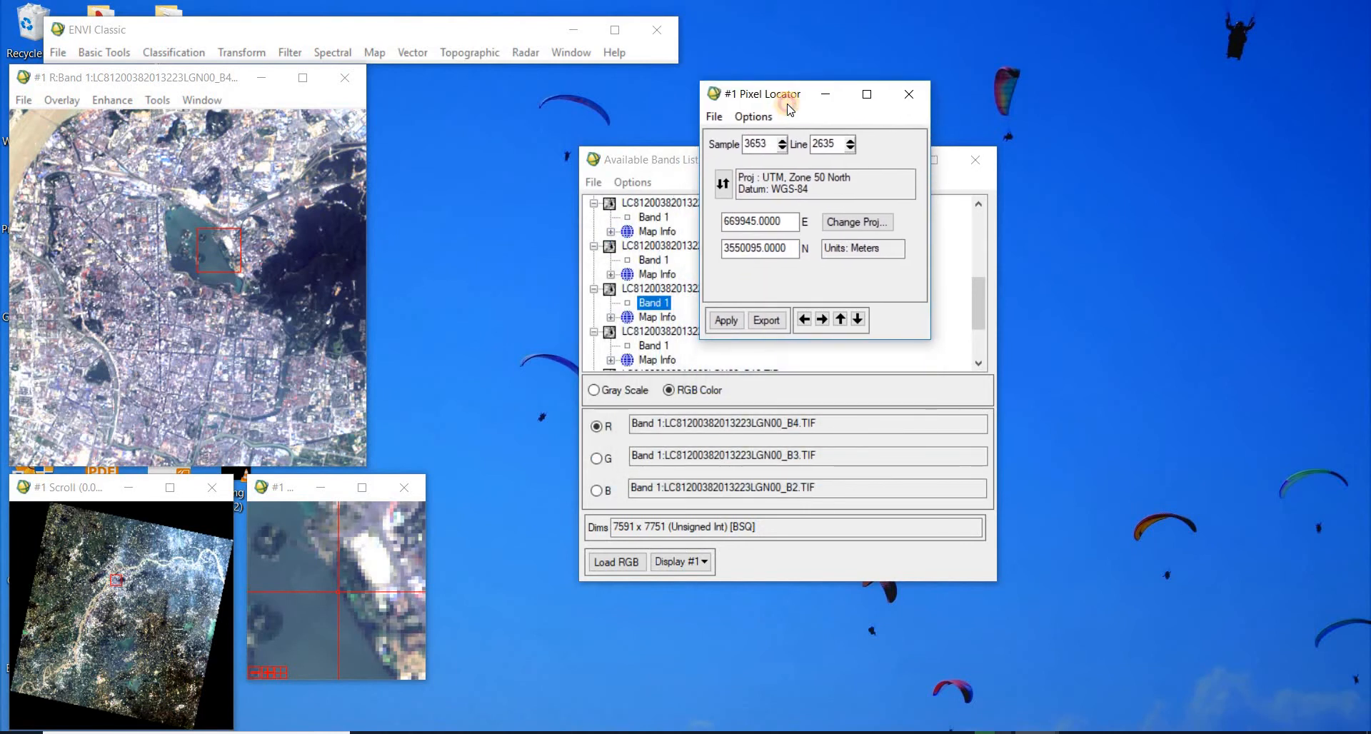
Step: Locate the pixel at easting 670515 and northing 3550215 with the Pixel Locator
{"action": "left_click", "coordinate": [788, 221]}
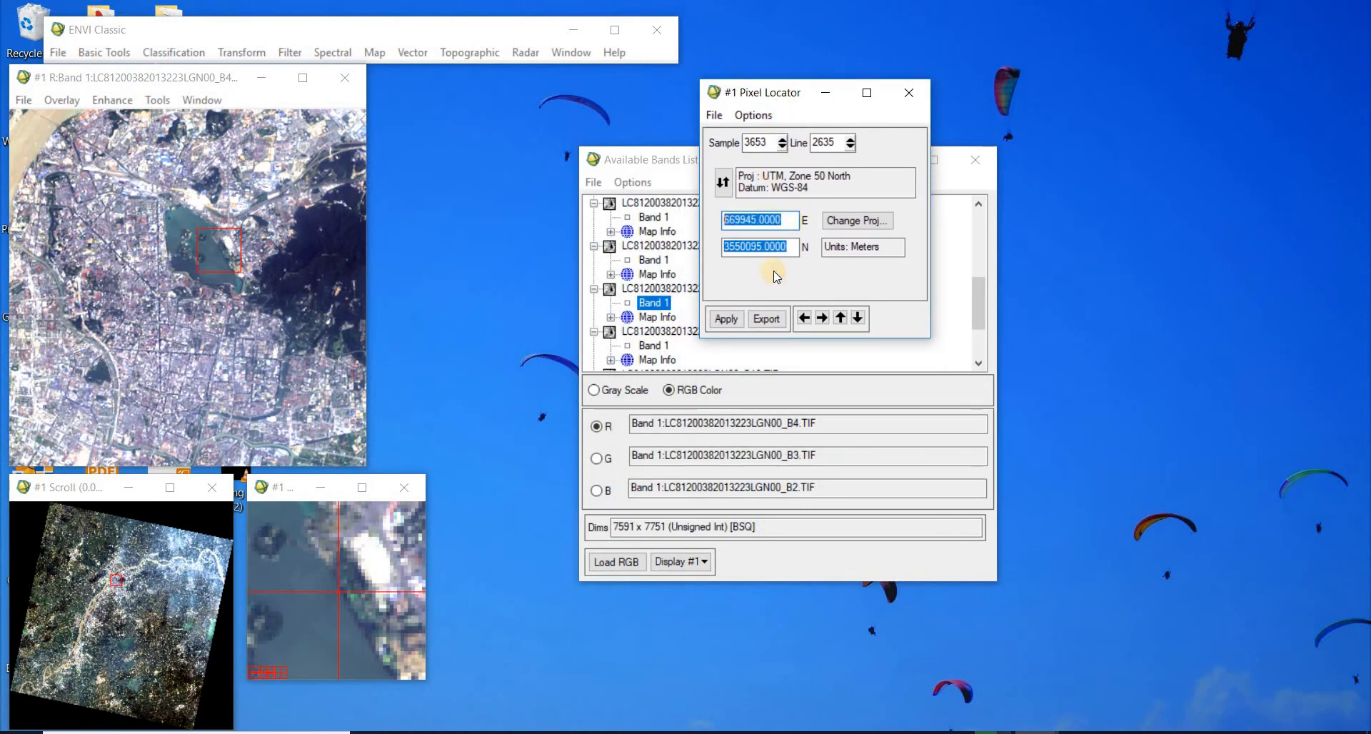
{"action": "left_click", "coordinate": [789, 247]}
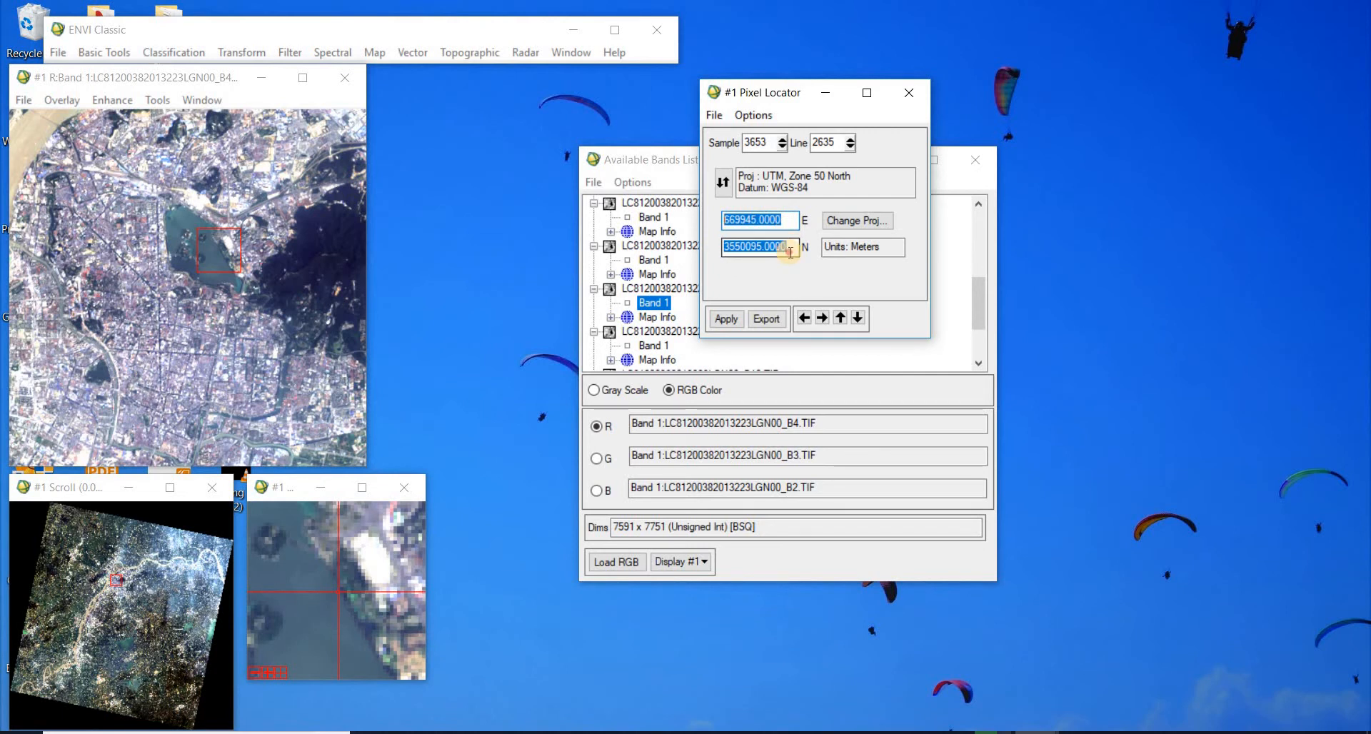
{"action": "left_click", "coordinate": [785, 223]}
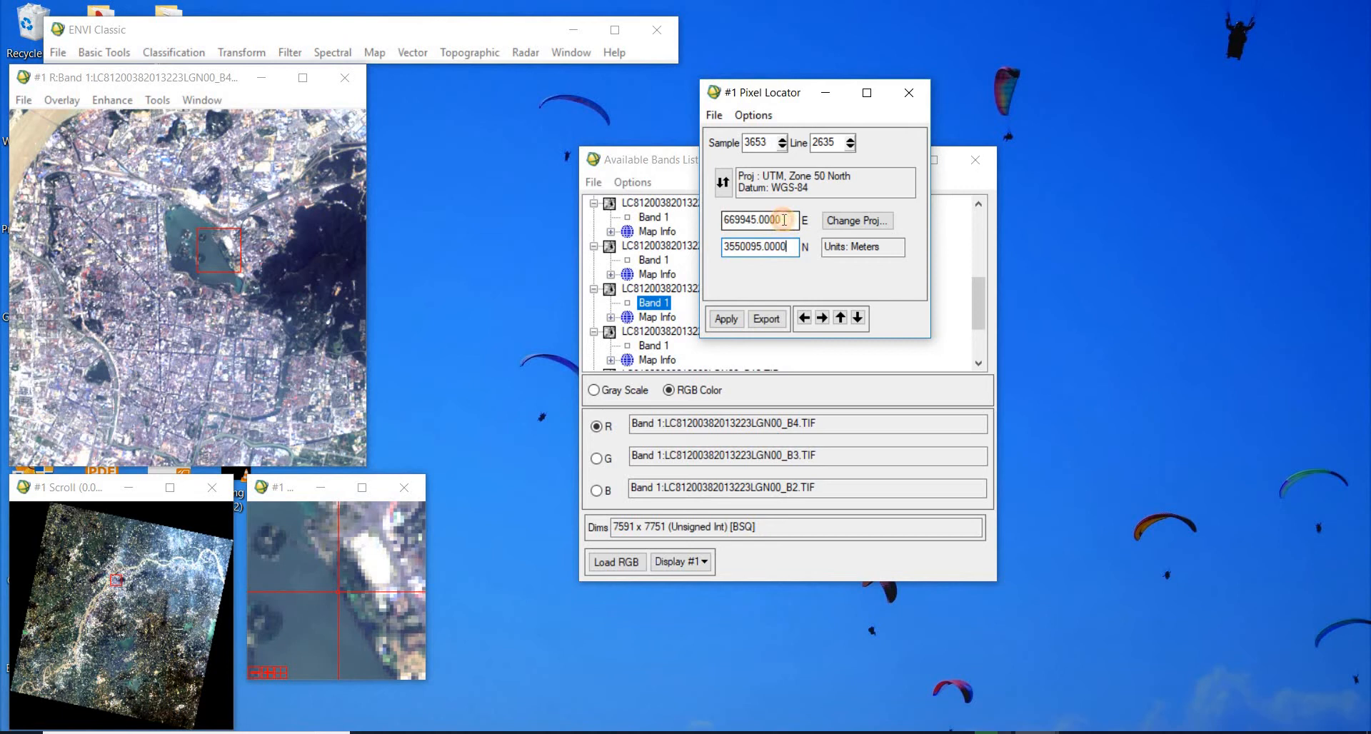
{"action": "left_click_drag", "start_coordinate": [784, 220], "coordinate": [684, 217]}
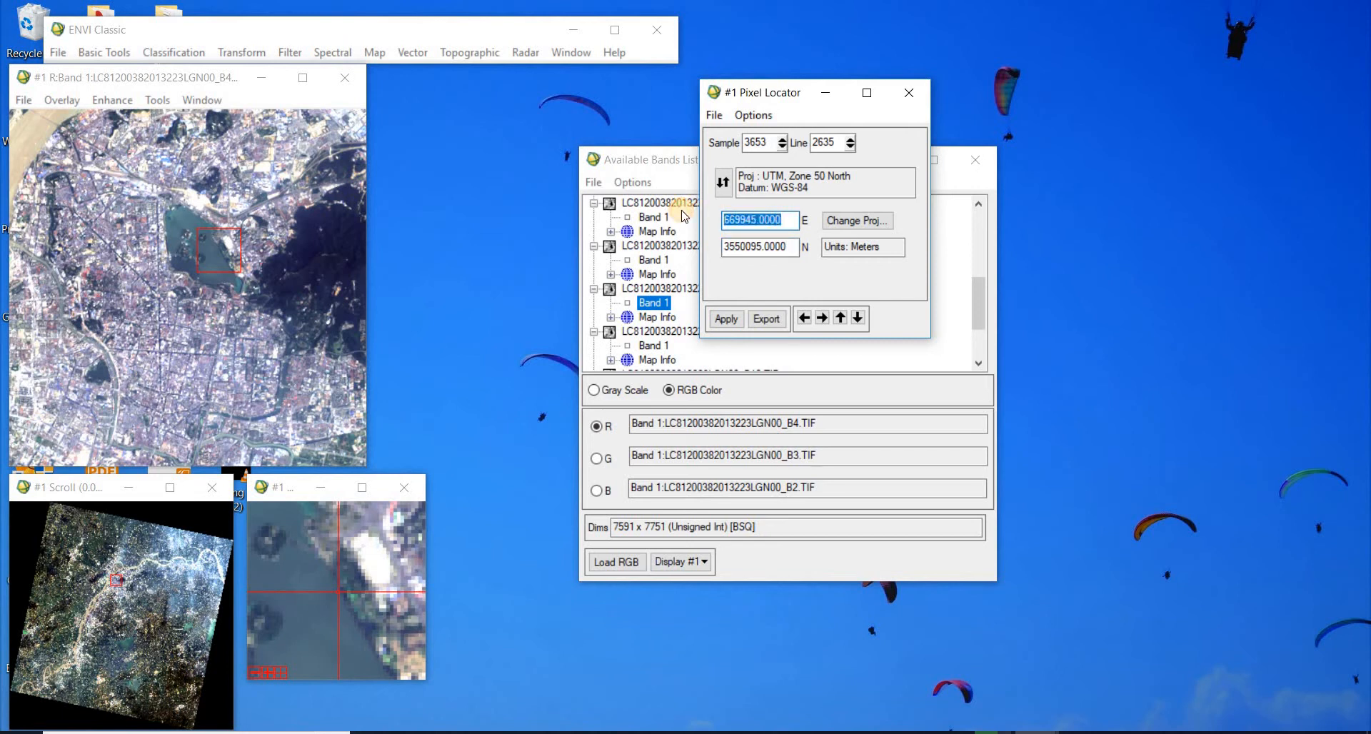
{"action": "type", "text": "670515"}
{"action": "left_click_drag", "start_coordinate": [787, 248], "coordinate": [708, 246]}
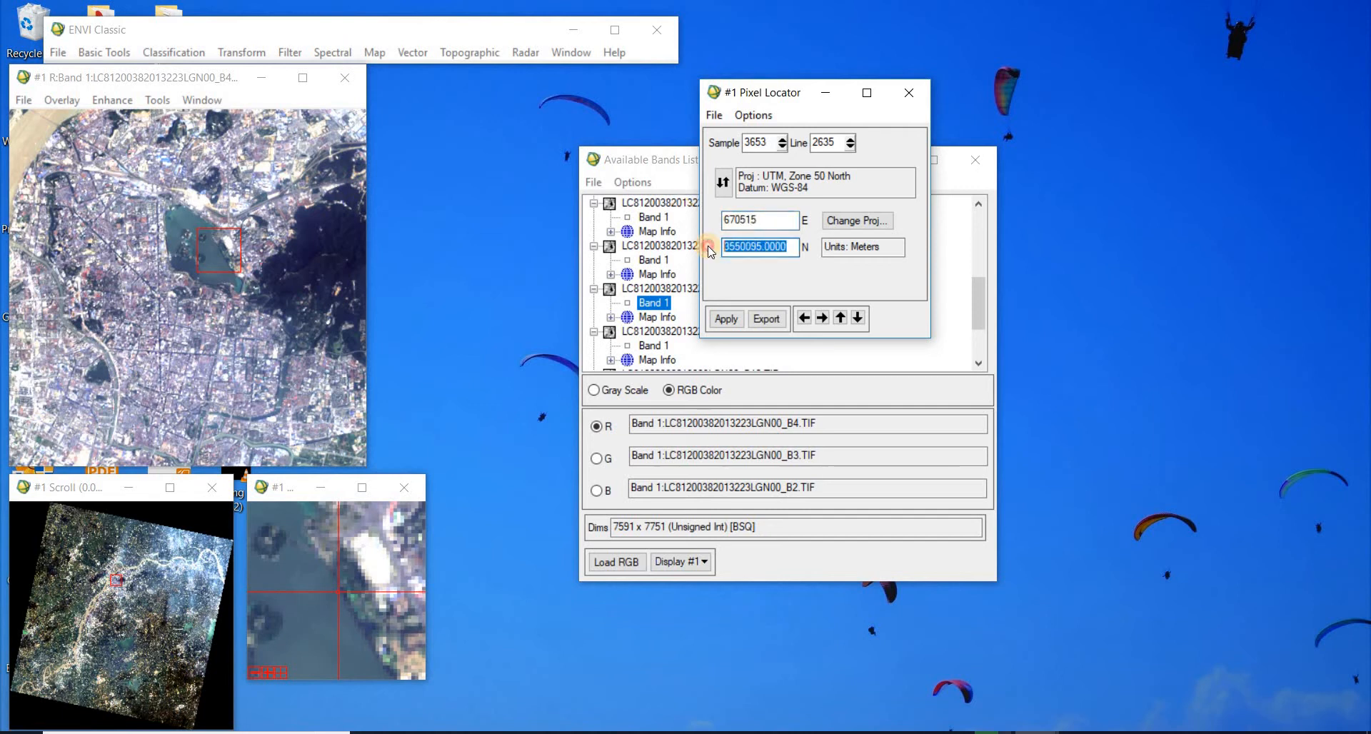
{"action": "type", "text": "3550215"}
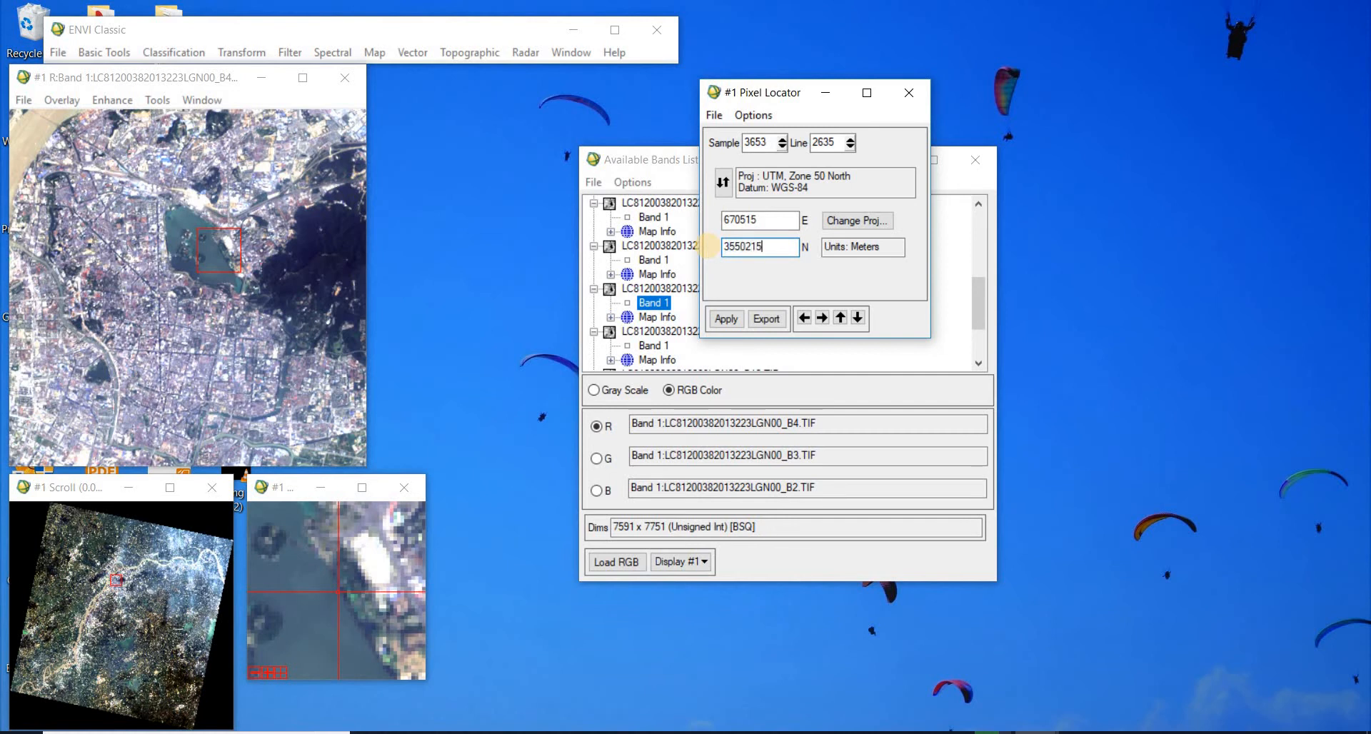
{"action": "left_click", "coordinate": [726, 323]}
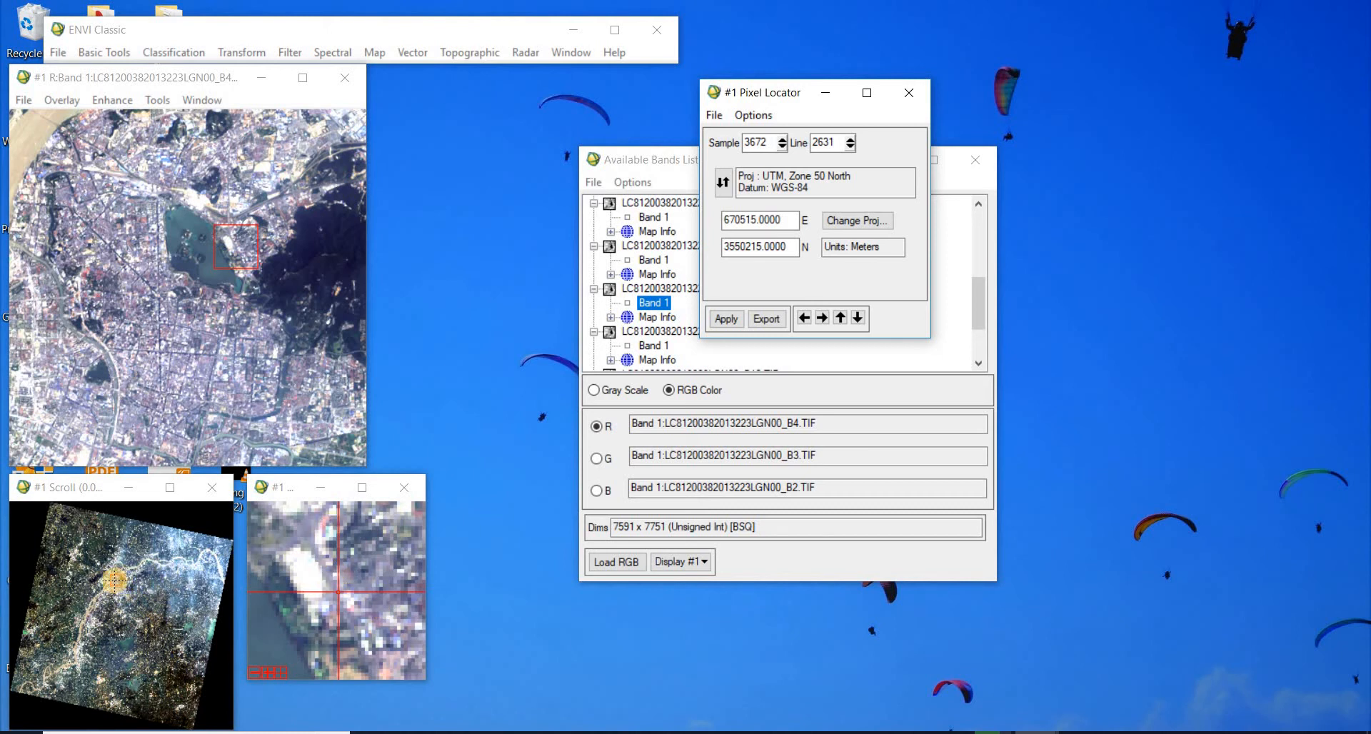
Step: Move the display to the river island in the southwest of the scene and place the zoom box on its northern part
{"action": "mouse_move", "coordinate": [79, 622]}
{"action": "left_mouse_down"}
{"action": "mouse_move", "coordinate": [93, 640]}
{"action": "mouse_move", "coordinate": [110, 626]}
{"action": "mouse_move", "coordinate": [80, 633]}
{"action": "left_mouse_up"}
{"action": "left_click", "coordinate": [776, 250]}
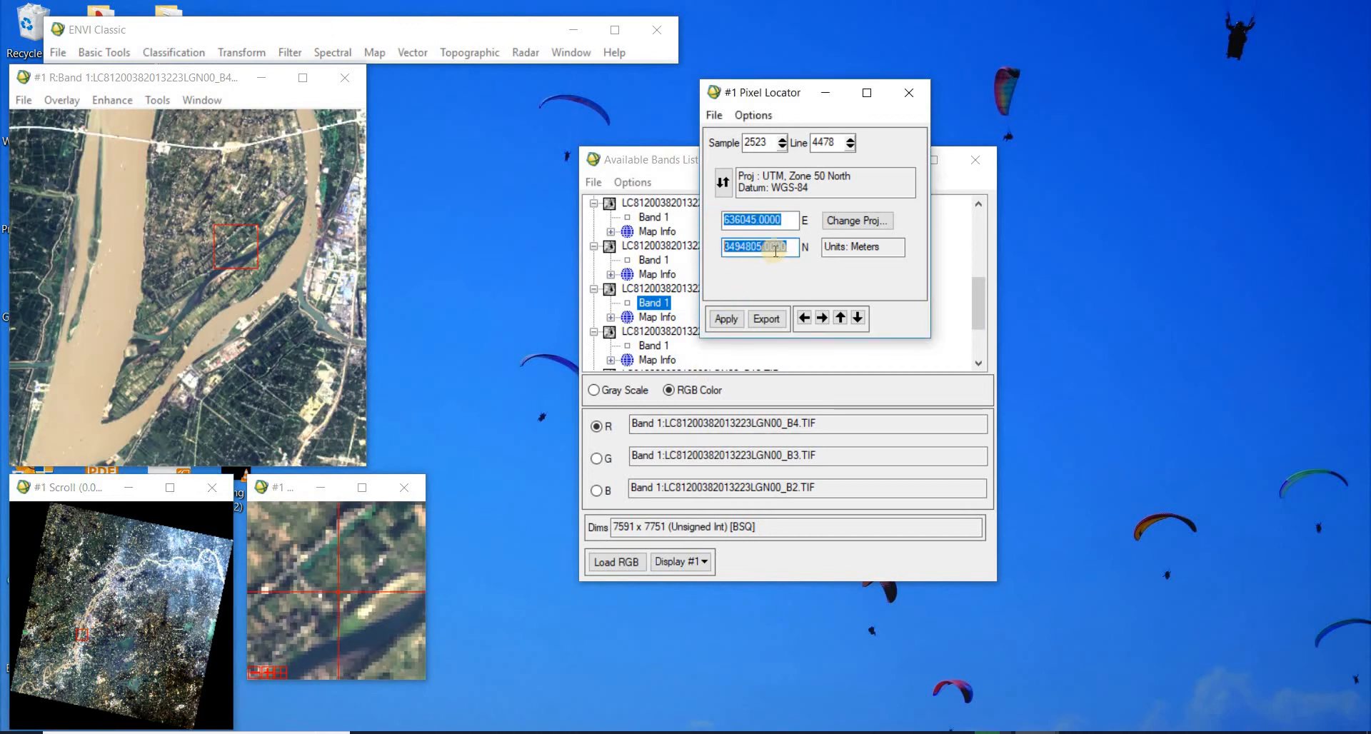
{"action": "left_click_drag", "start_coordinate": [113, 276], "coordinate": [213, 194]}
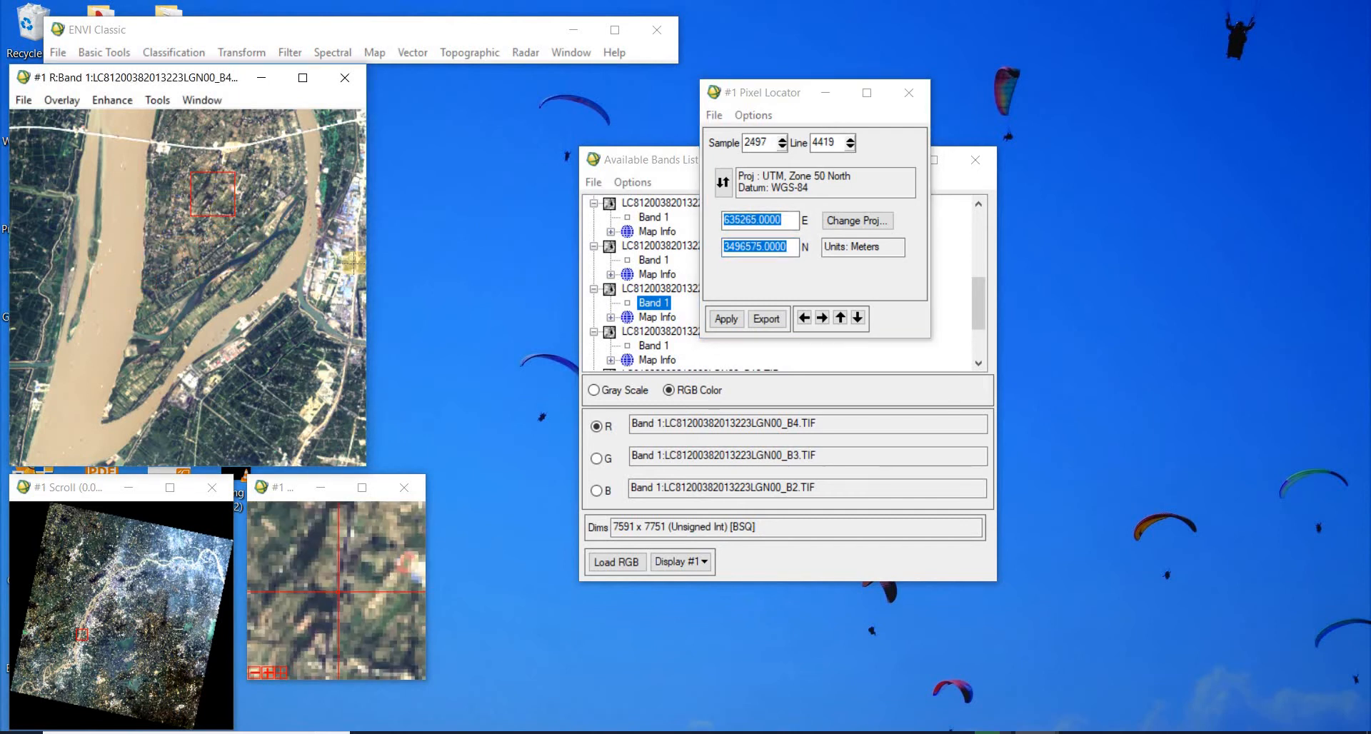
Step: Return the display from the river island to easting 670515 and northing 3550215 using the Pixel Locator coordinates
{"action": "left_click_drag", "start_coordinate": [786, 221], "coordinate": [712, 218]}
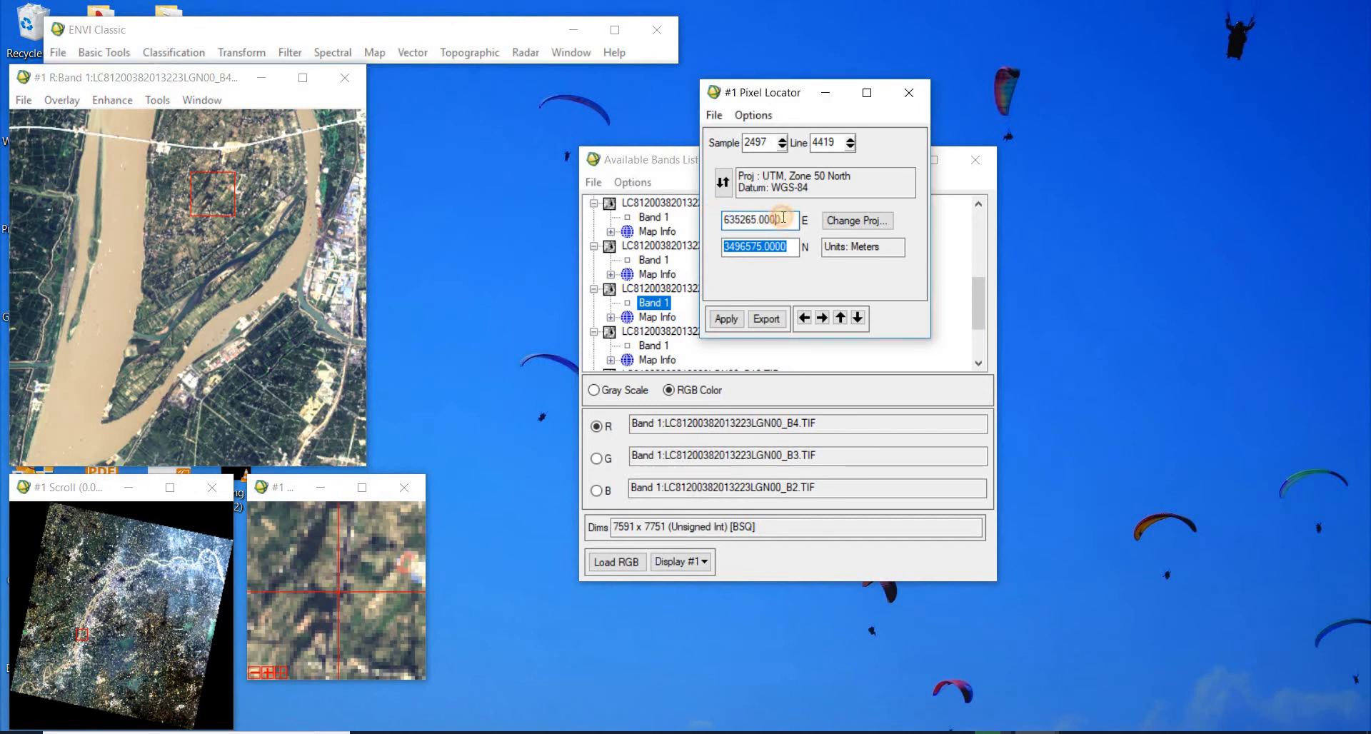
{"action": "key", "text": "BackSpace"}
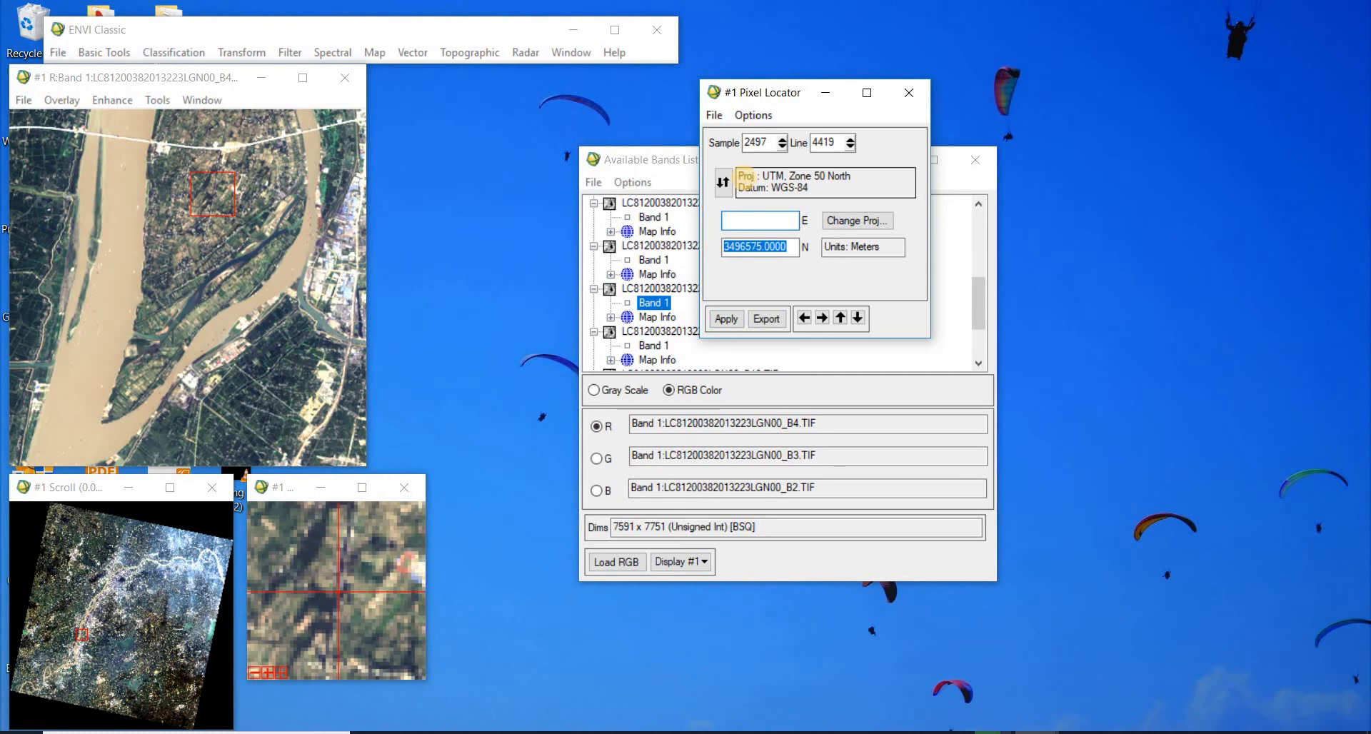
{"action": "type", "text": "670515"}
{"action": "key", "text": "Tab"}
{"action": "type", "text": "3"}
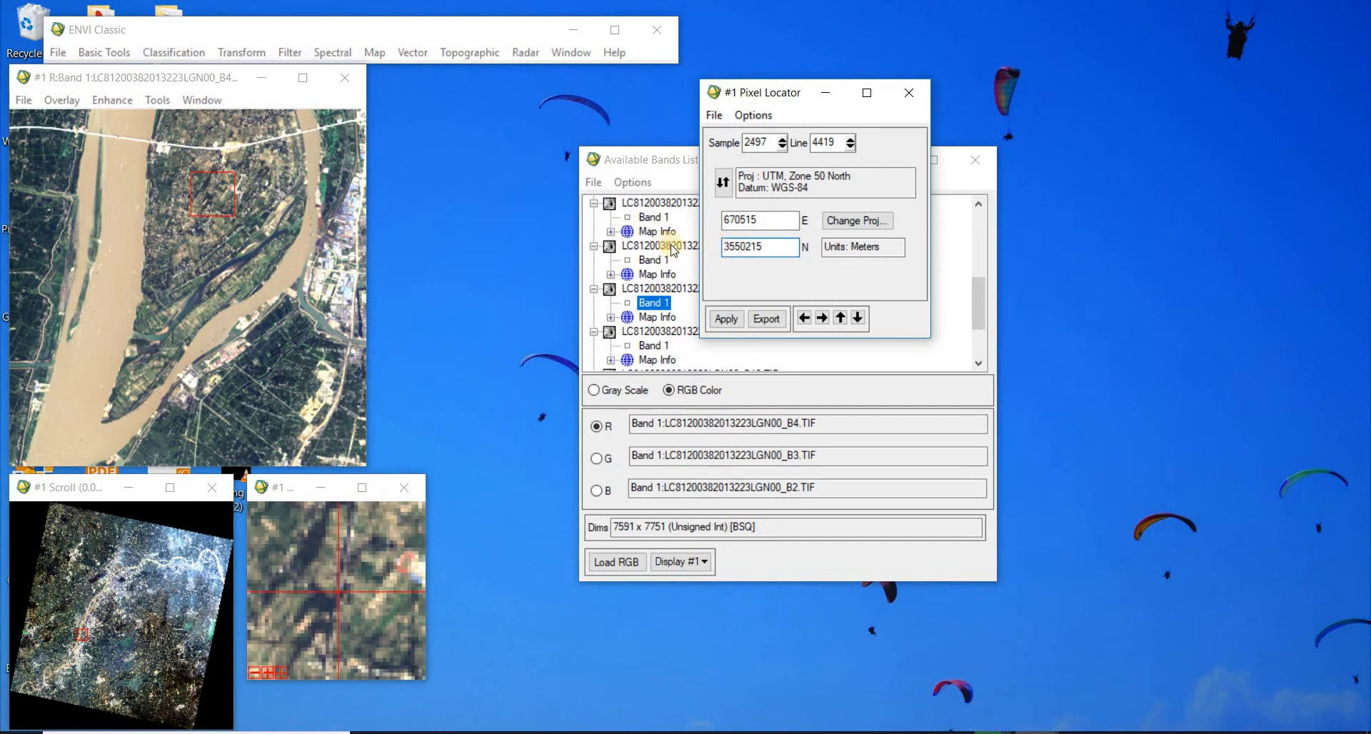
{"action": "left_click", "coordinate": [732, 319]}
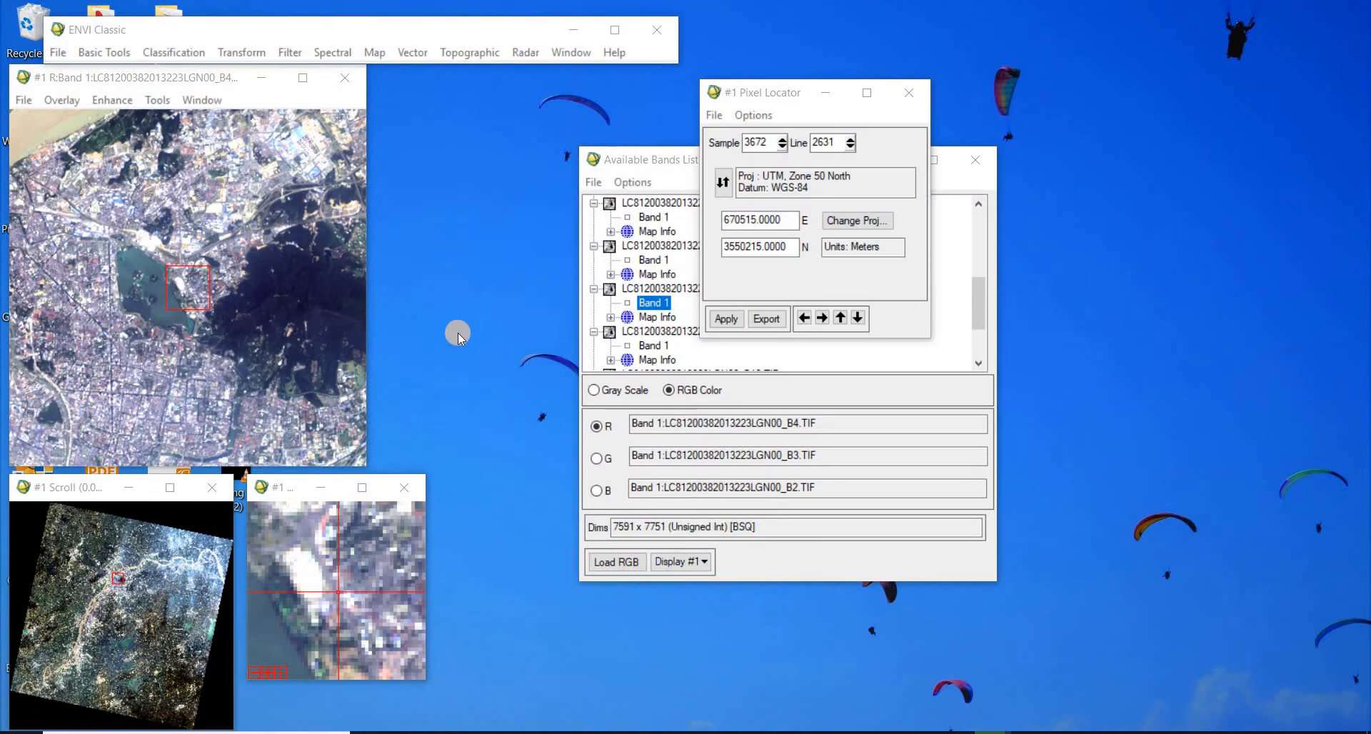
{"action": "left_click", "coordinate": [59, 54]}
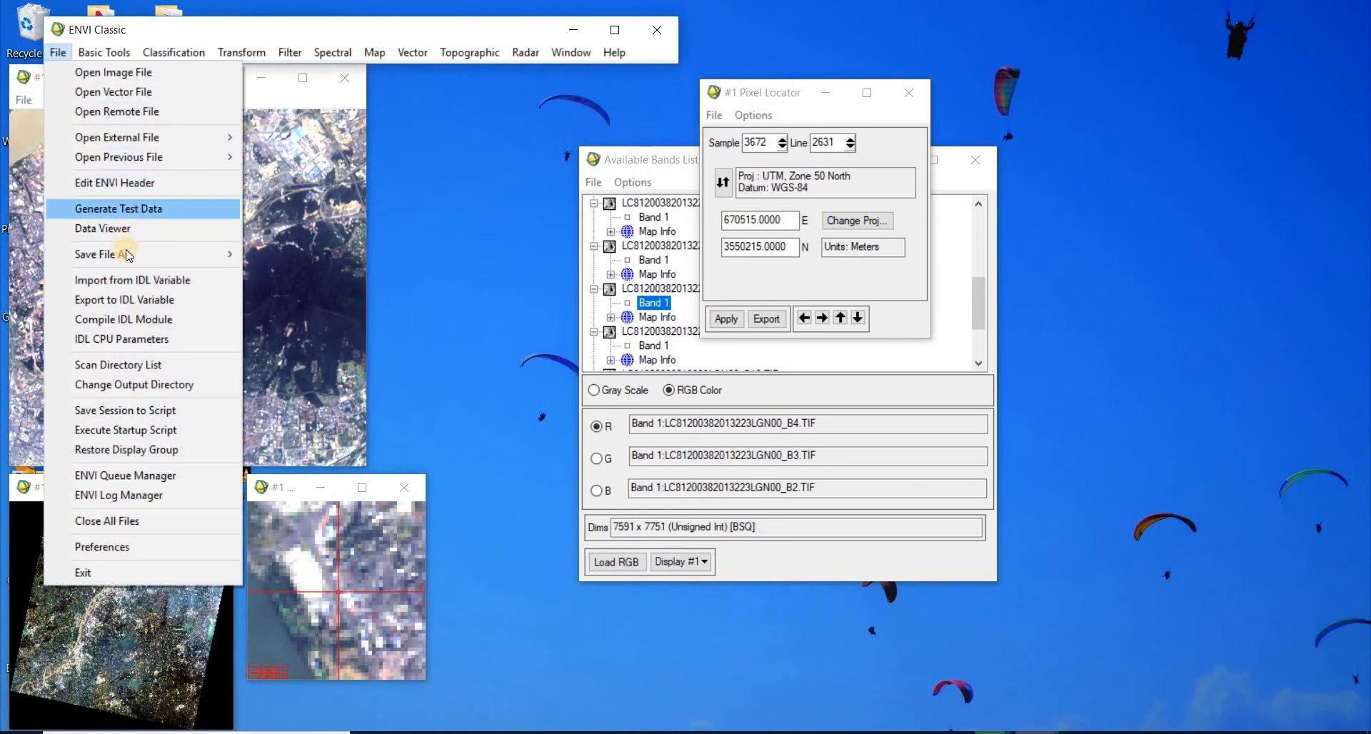
{"action": "mouse_move", "coordinate": [126, 254]}
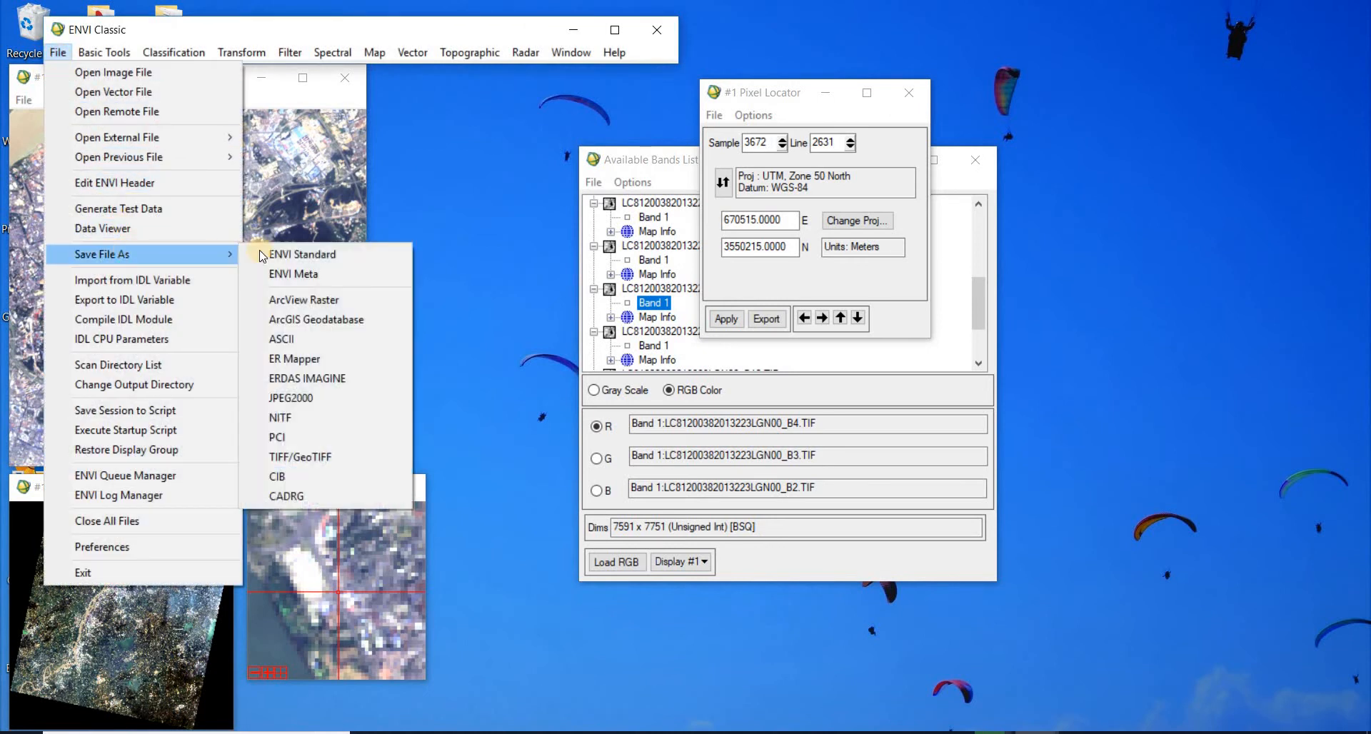
{"action": "left_click", "coordinate": [317, 400]}
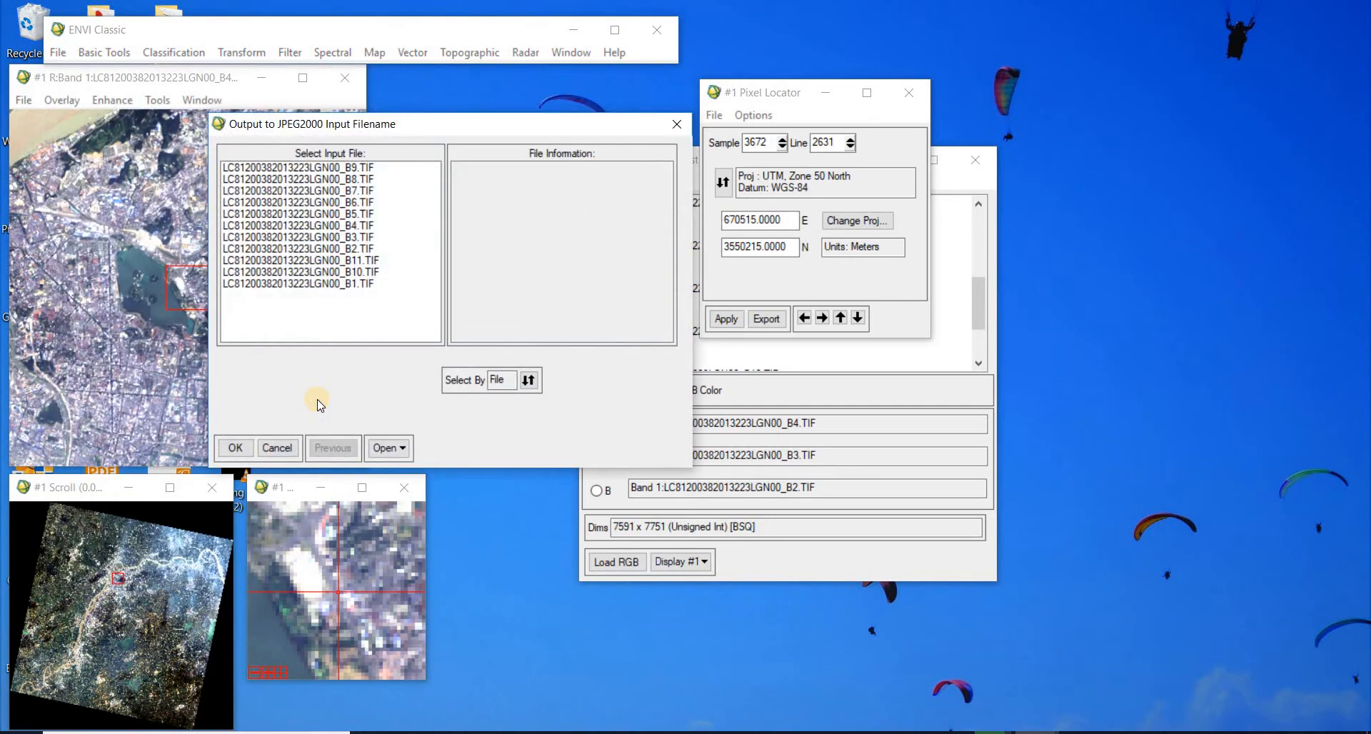
{"action": "left_click", "coordinate": [328, 168]}
{"action": "left_click", "coordinate": [329, 180]}
{"action": "left_click", "coordinate": [328, 192]}
{"action": "left_click", "coordinate": [329, 214]}
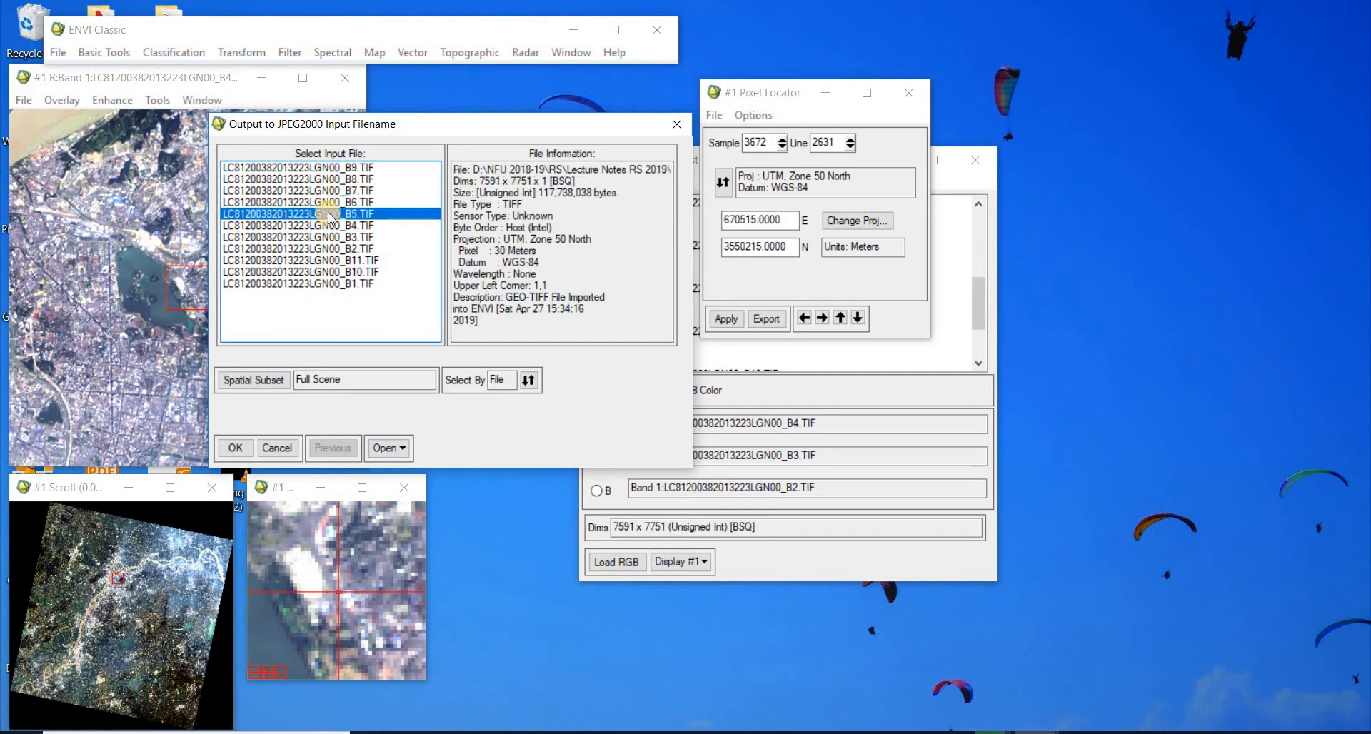
{"action": "left_click", "coordinate": [277, 448]}
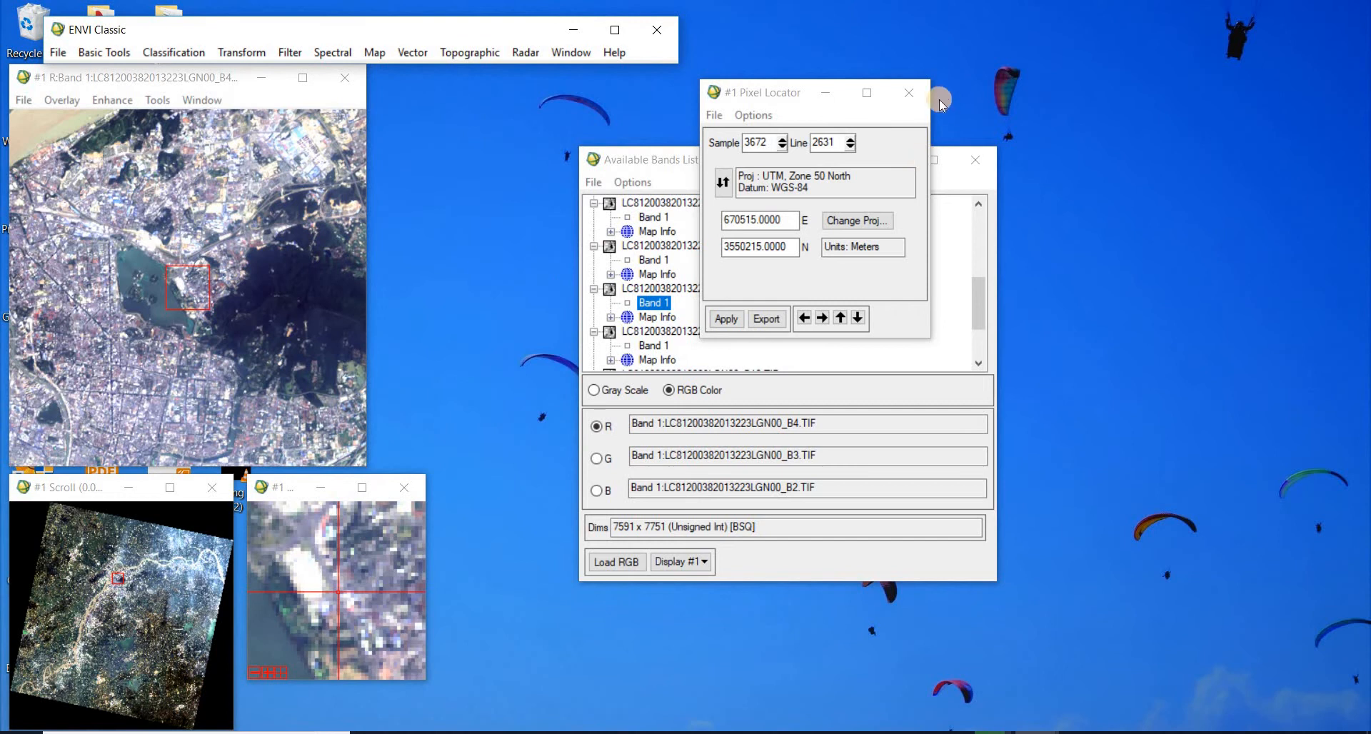
Step: Close the Pixel Locator window
{"action": "left_click", "coordinate": [909, 93]}
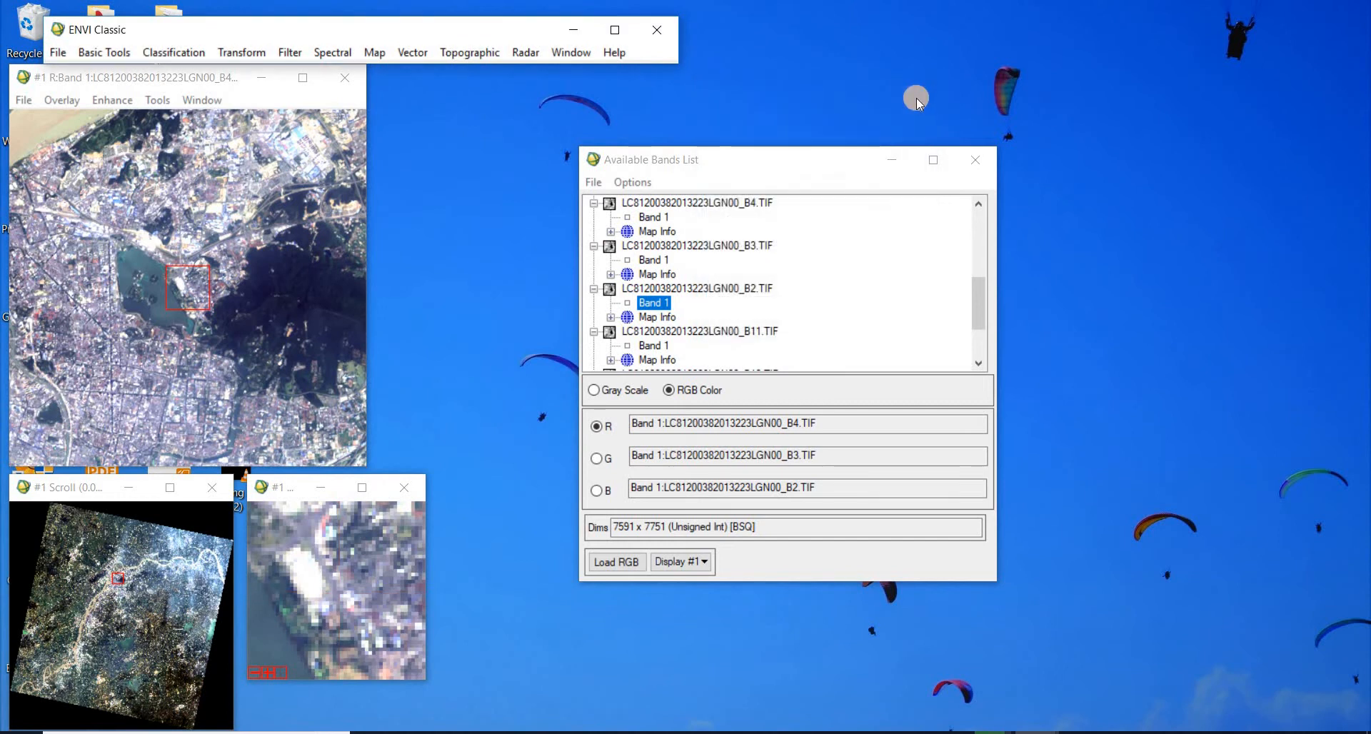
{"action": "key", "text": "alt+Tab"}
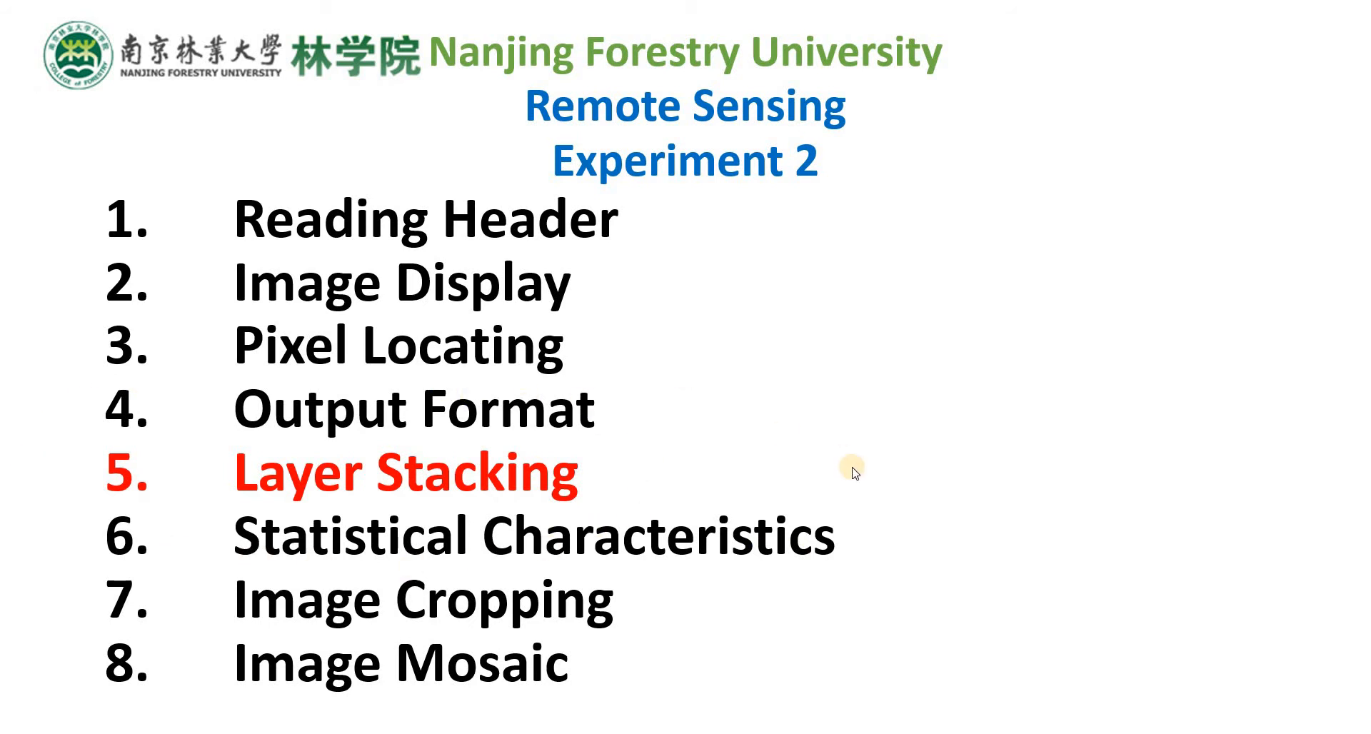
{"action": "key", "text": "alt+Tab"}
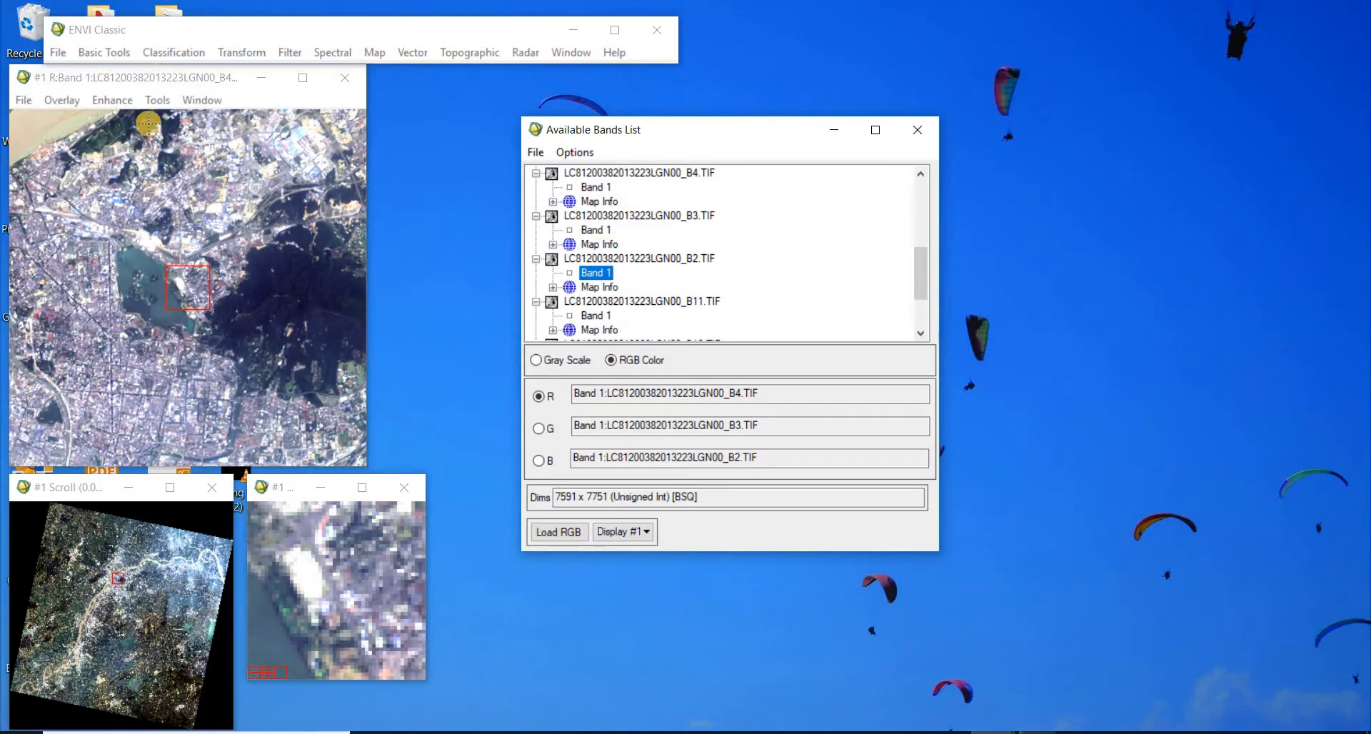
Step: Start Layer Stacking and import all eleven Landsat band files, B1 through B11, as full scenes
{"action": "left_click", "coordinate": [101, 53]}
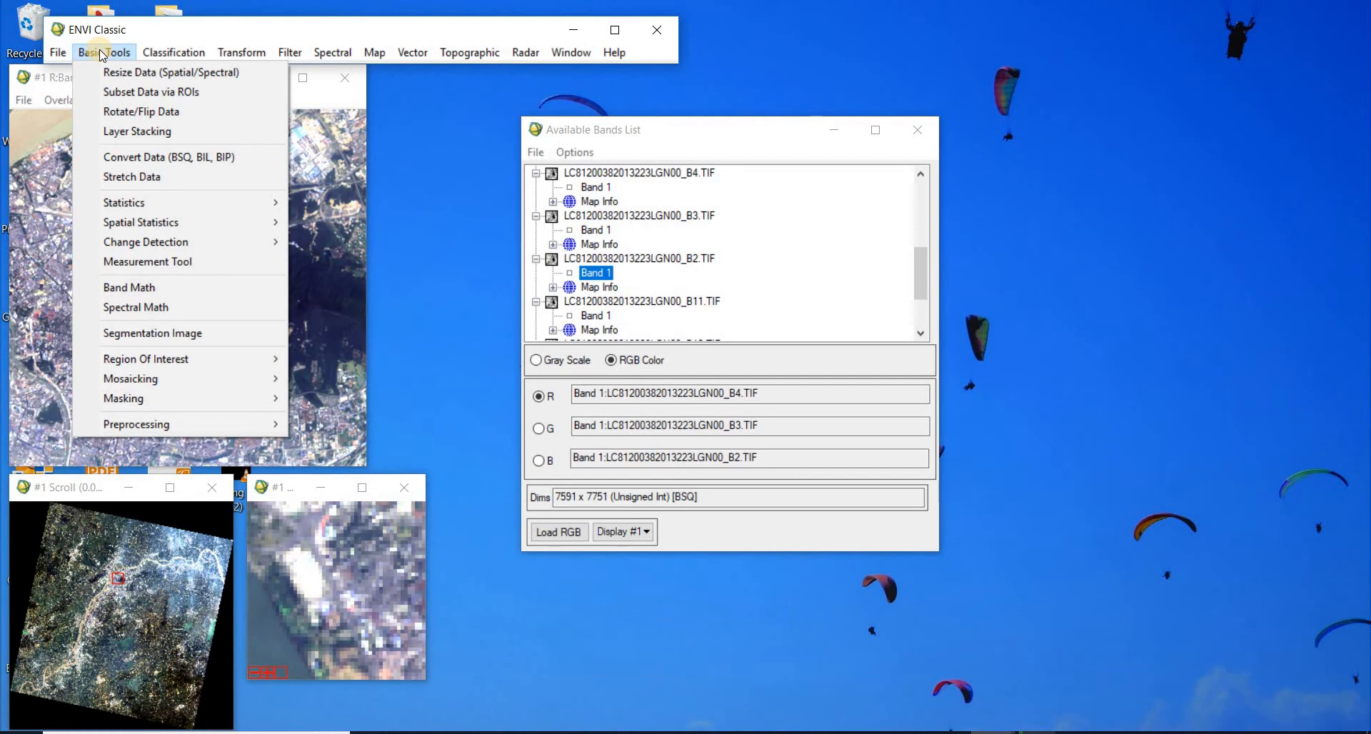
{"action": "left_click", "coordinate": [142, 132]}
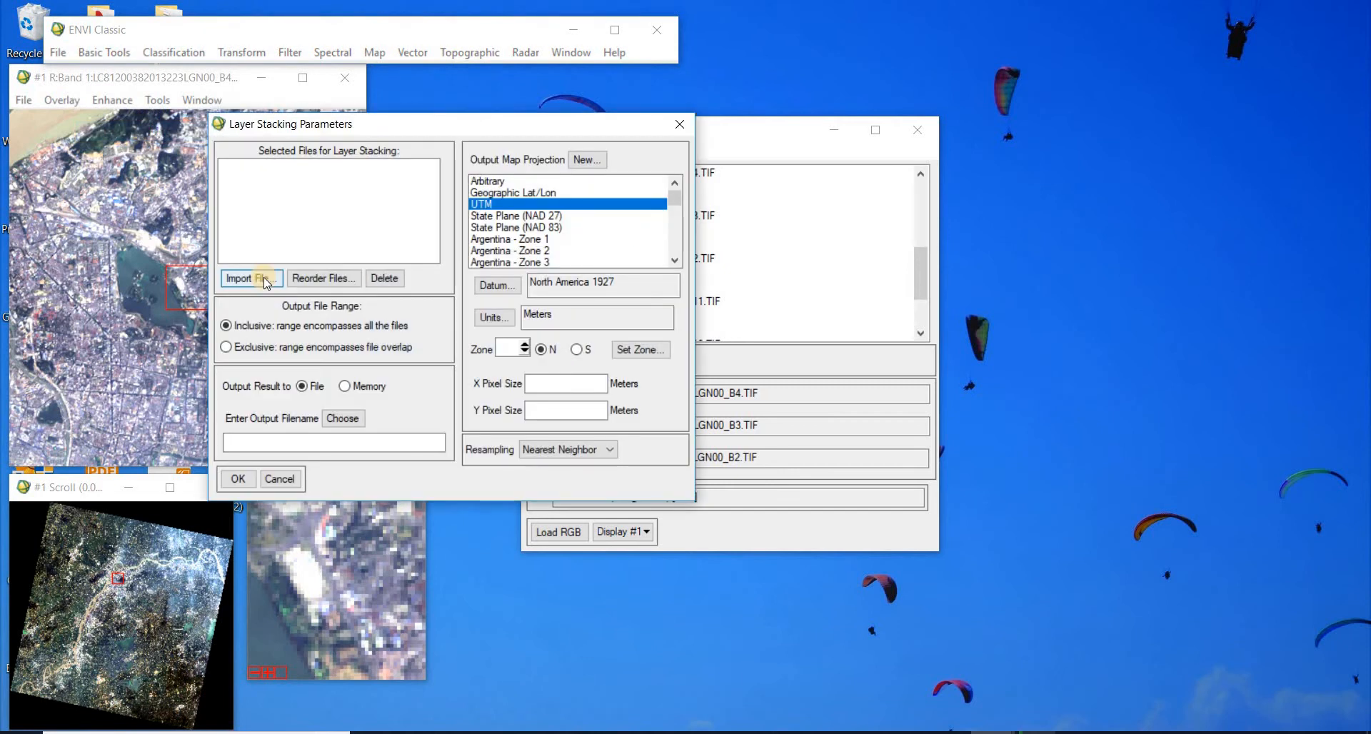
{"action": "left_click", "coordinate": [264, 277]}
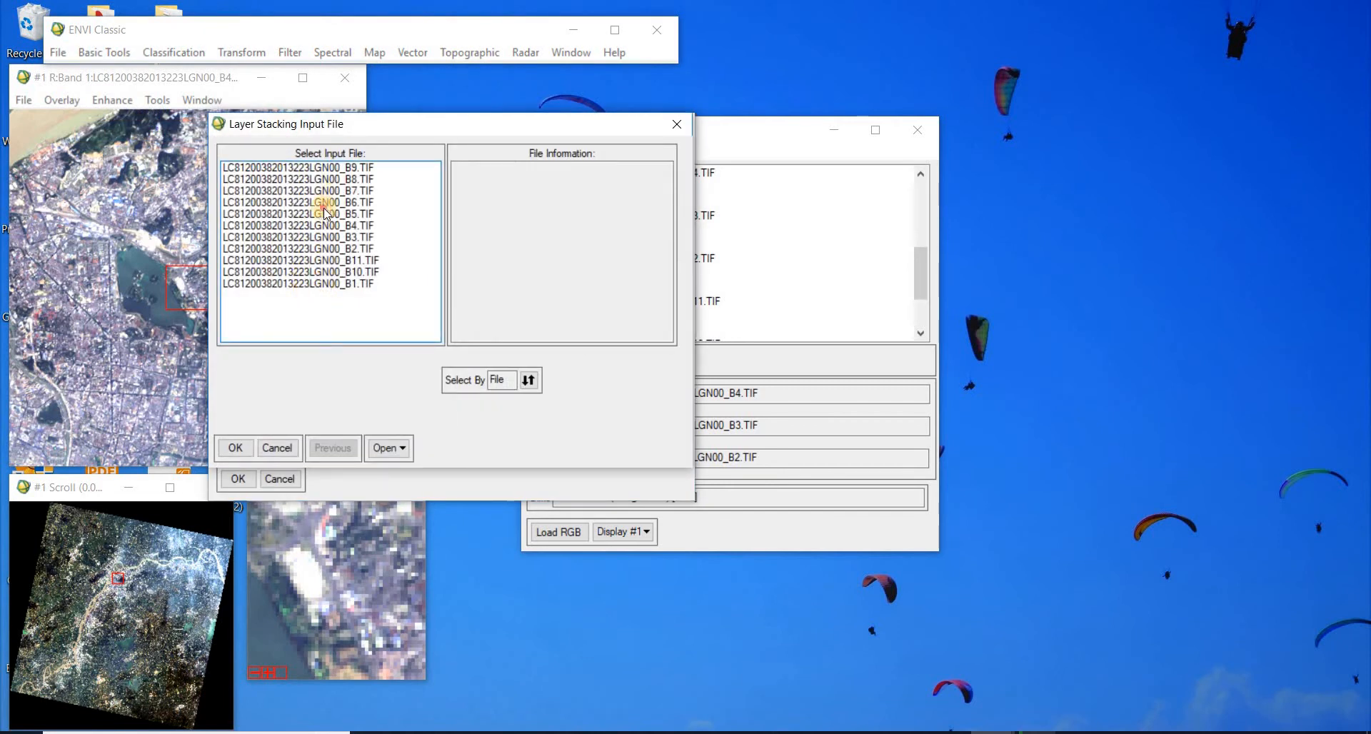
{"action": "left_click", "coordinate": [325, 167]}
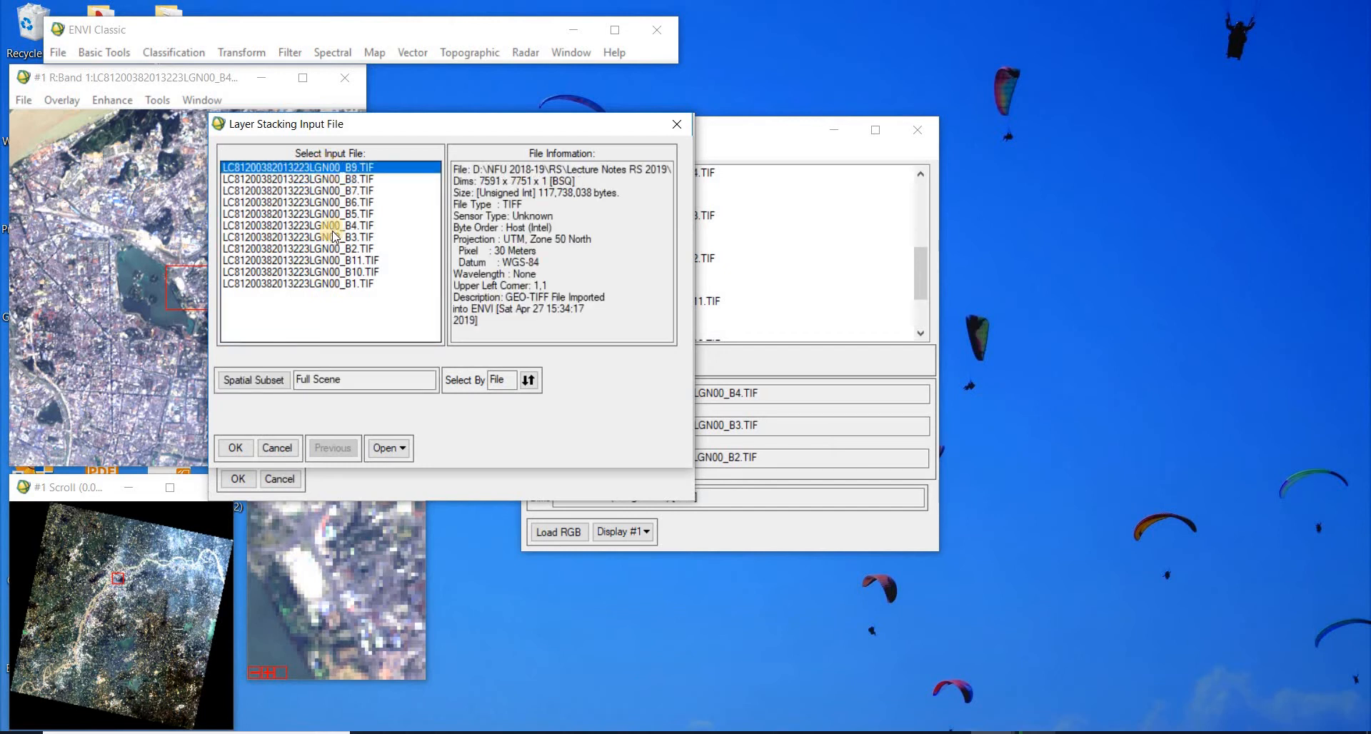
{"action": "left_click", "coordinate": [320, 284], "text": "shift"}
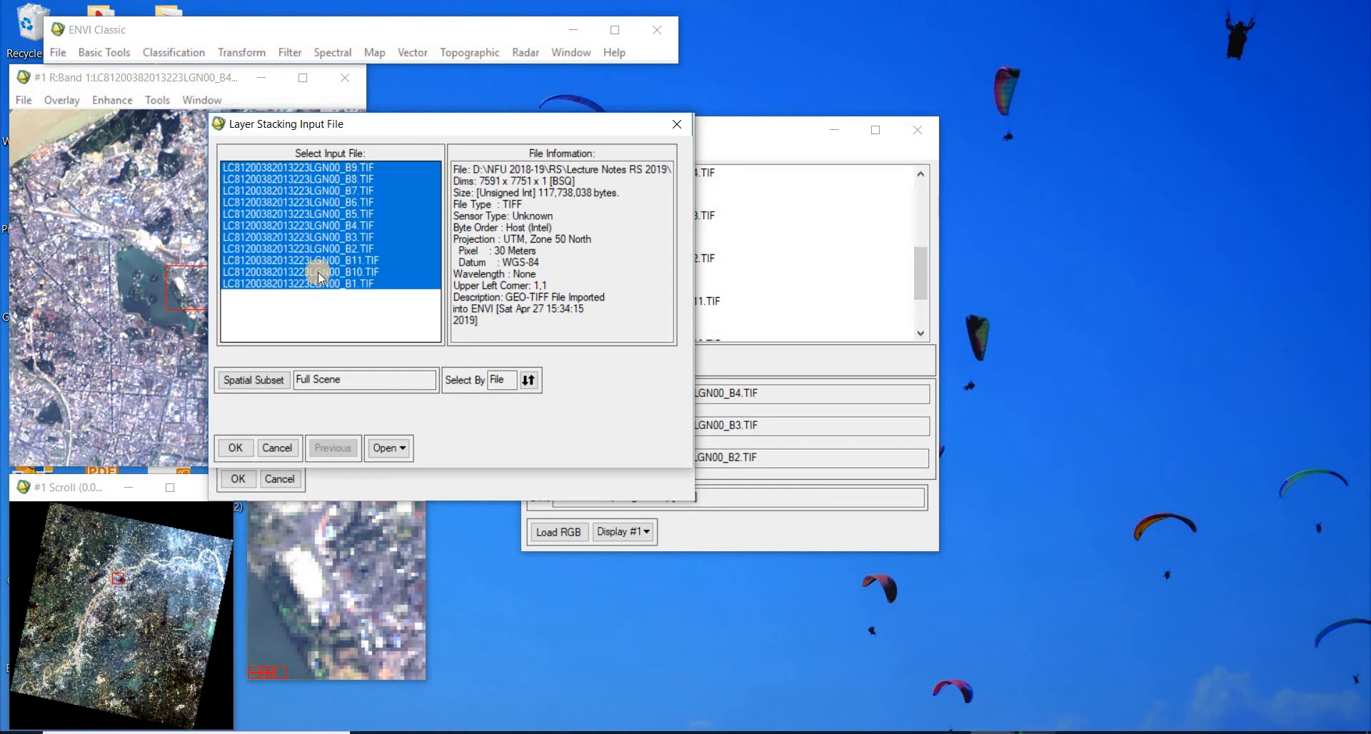
{"action": "left_click", "coordinate": [240, 445]}
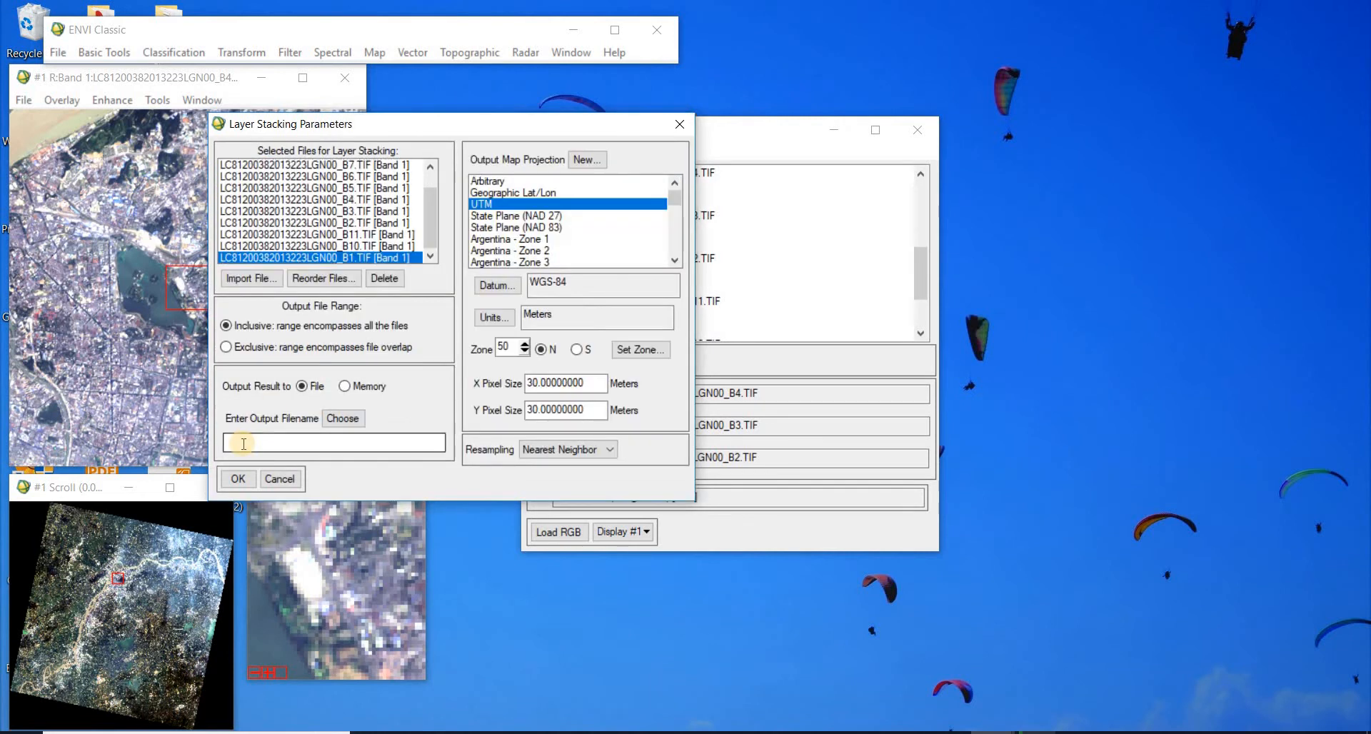
Step: Reorder the files selected for layer stacking into ascending band order from B1 to B11
{"action": "left_click", "coordinate": [325, 278]}
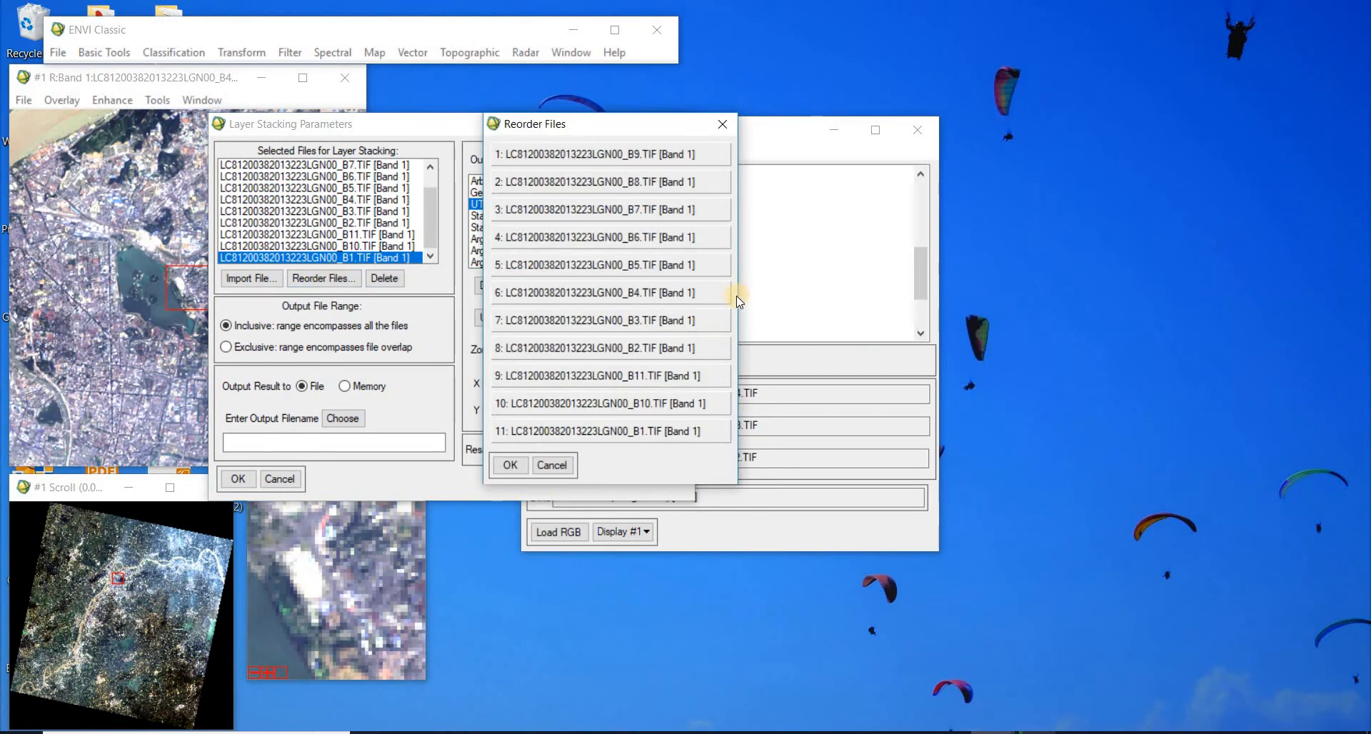
{"action": "left_click_drag", "start_coordinate": [624, 429], "coordinate": [645, 405]}
{"action": "left_click_drag", "start_coordinate": [647, 377], "coordinate": [650, 437]}
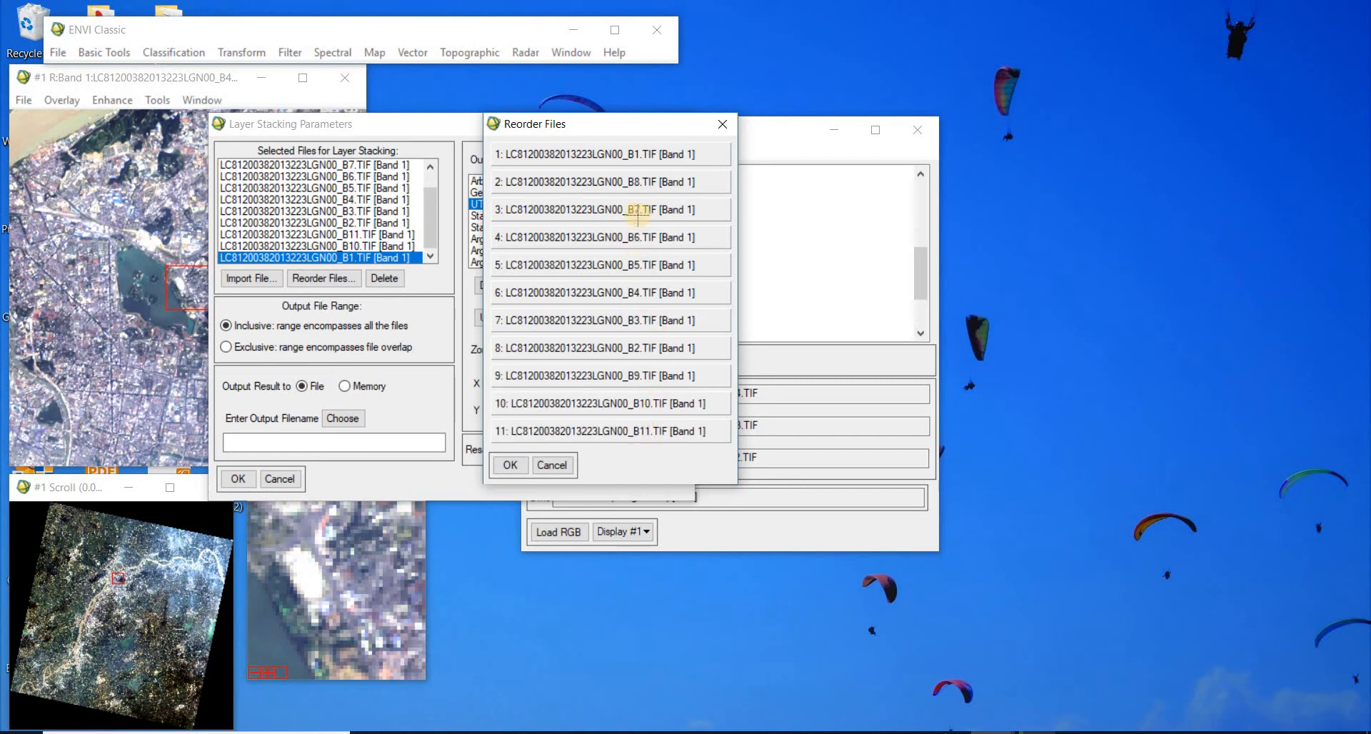
{"action": "left_click_drag", "start_coordinate": [639, 297], "coordinate": [650, 178]}
{"action": "left_click_drag", "start_coordinate": [636, 308], "coordinate": [649, 211]}
{"action": "left_click_drag", "start_coordinate": [645, 319], "coordinate": [647, 252]}
{"action": "left_click", "coordinate": [508, 465]}
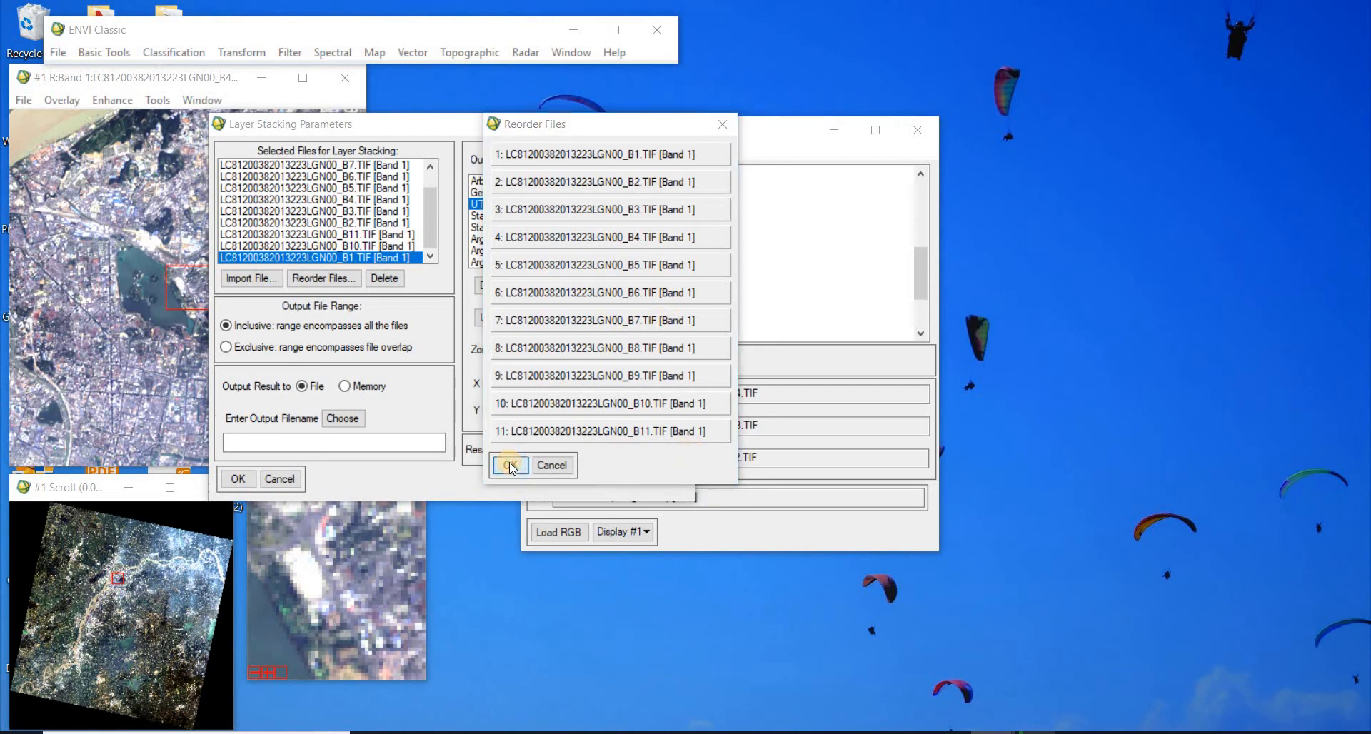
Step: Set the stacking result to be written to a file and browse to RS > Lecture Notes RS 2019 > Lab first for its location
{"action": "left_click", "coordinate": [345, 386]}
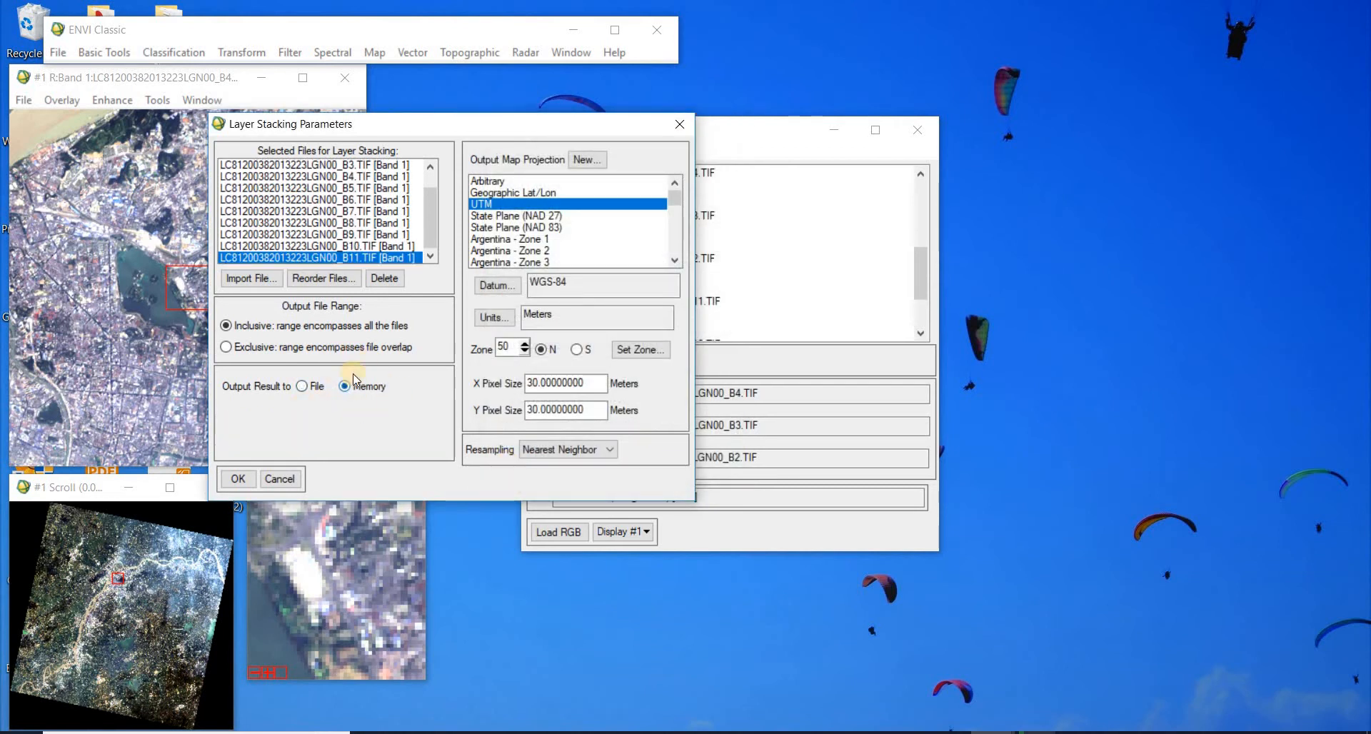
{"action": "left_click", "coordinate": [301, 386]}
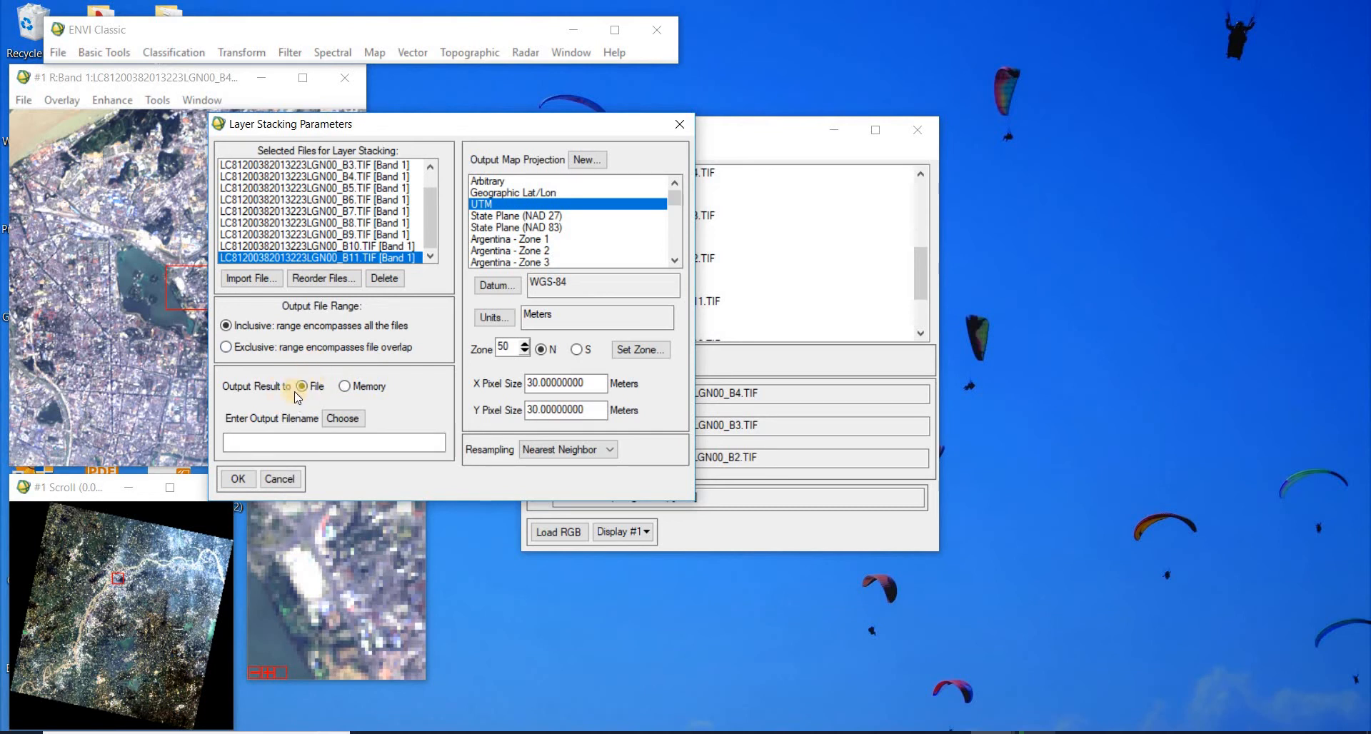
{"action": "left_click", "coordinate": [343, 427]}
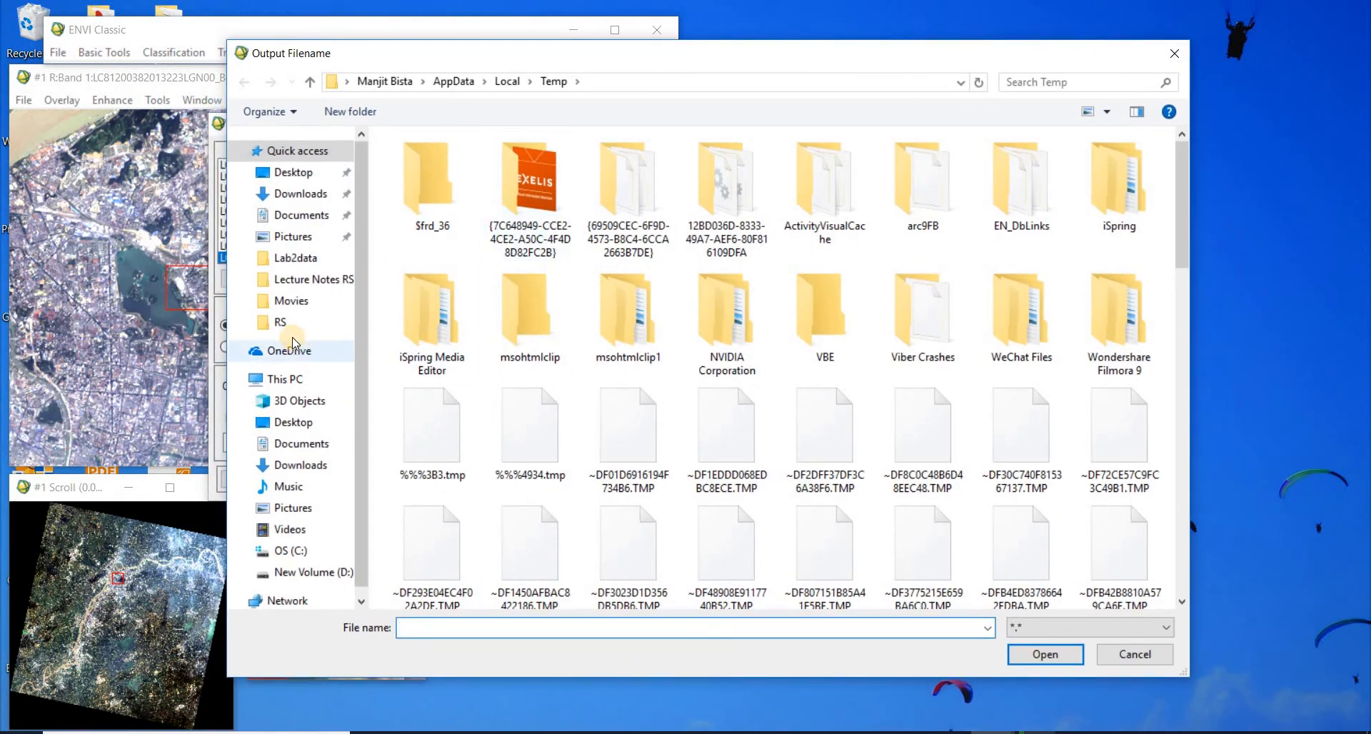
{"action": "left_click", "coordinate": [284, 325]}
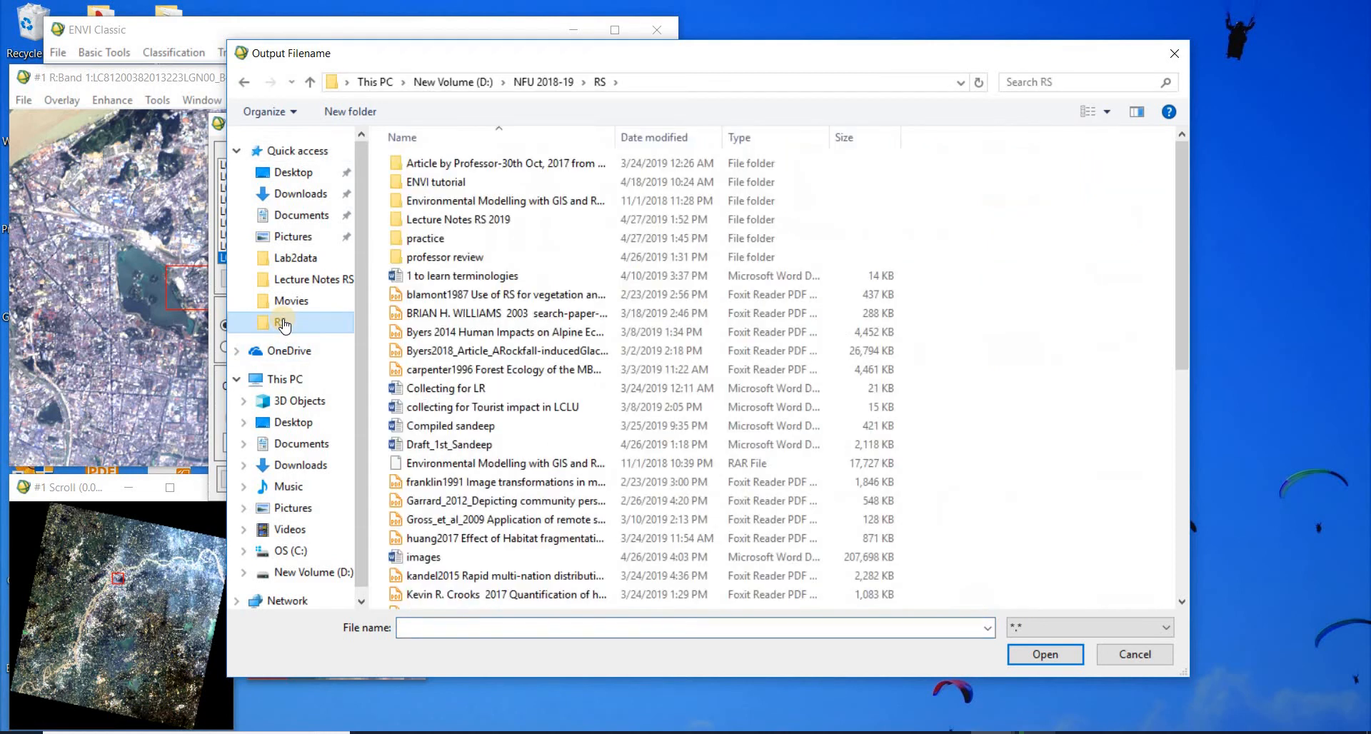
{"action": "double_click", "coordinate": [471, 221]}
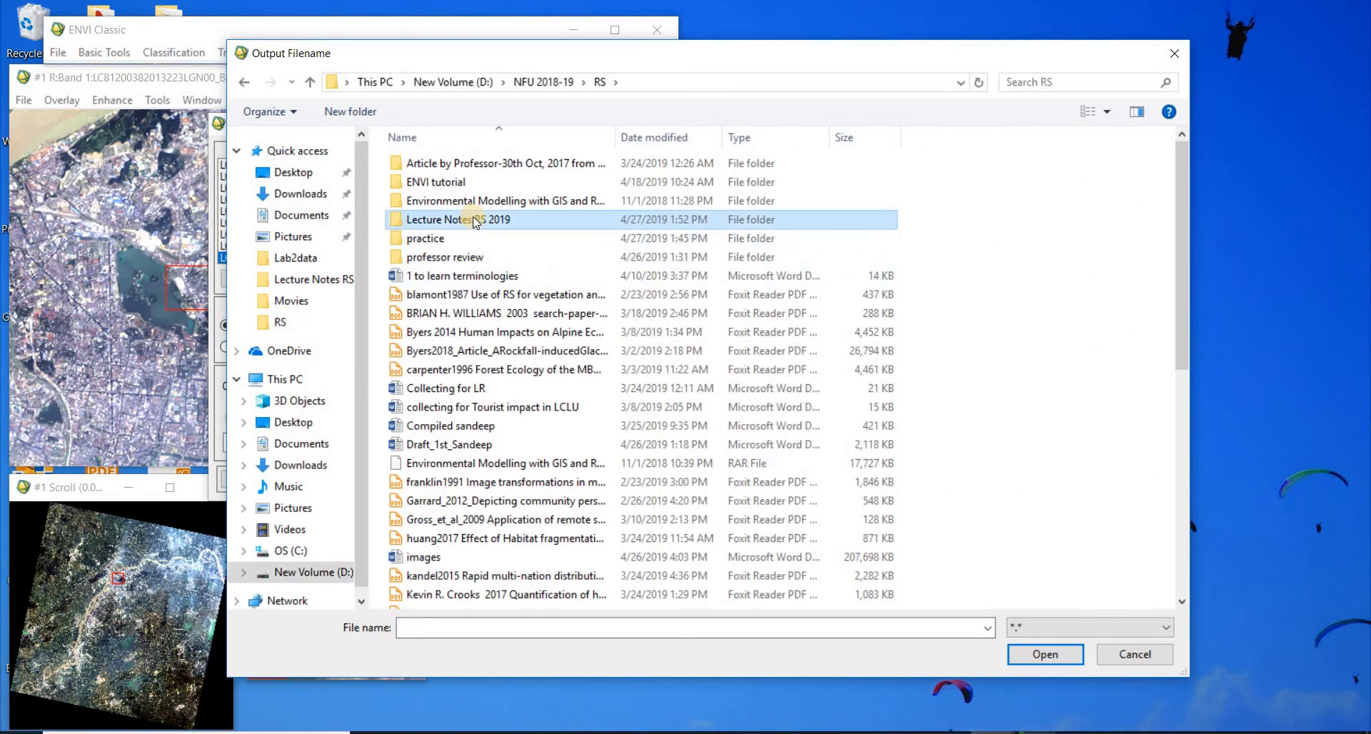
{"action": "double_click", "coordinate": [450, 184]}
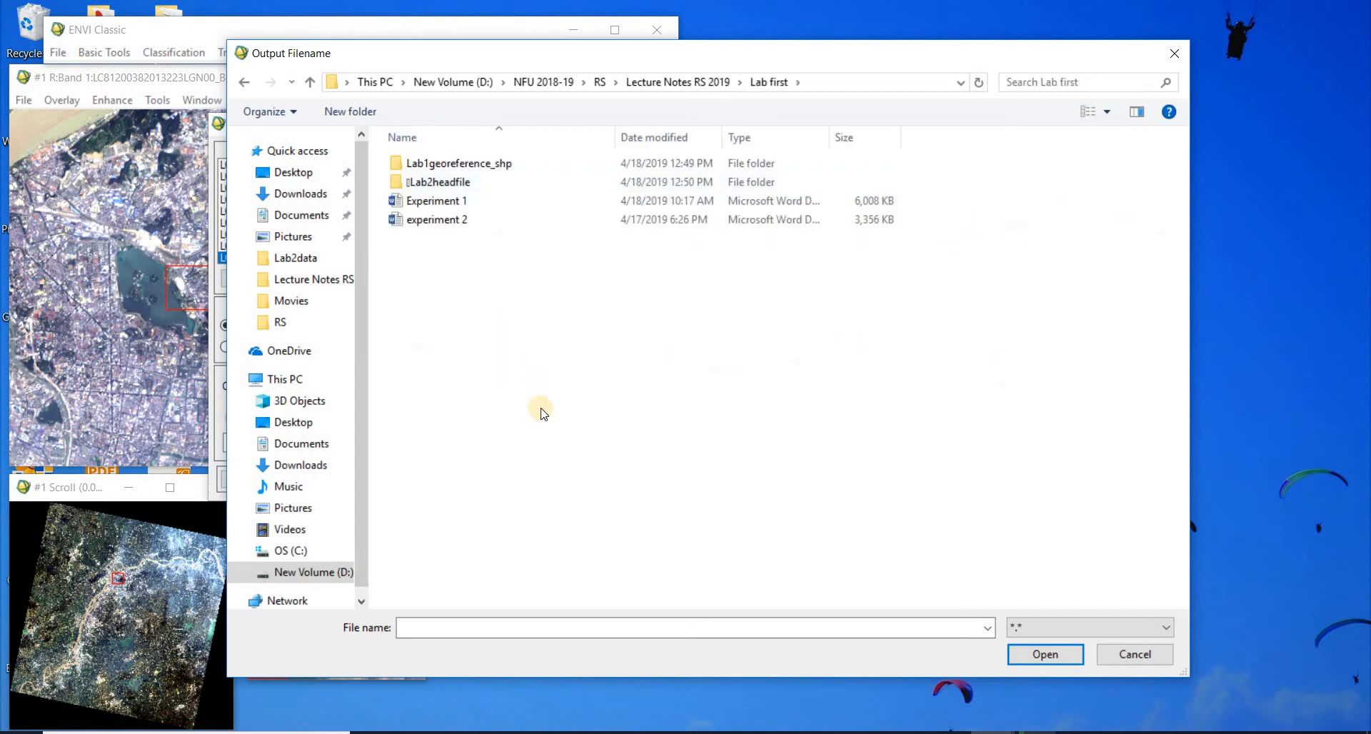
Step: Create a folder named Practice Lab inside Lab first and open it
{"action": "right_click", "coordinate": [499, 365]}
{"action": "mouse_move", "coordinate": [621, 554]}
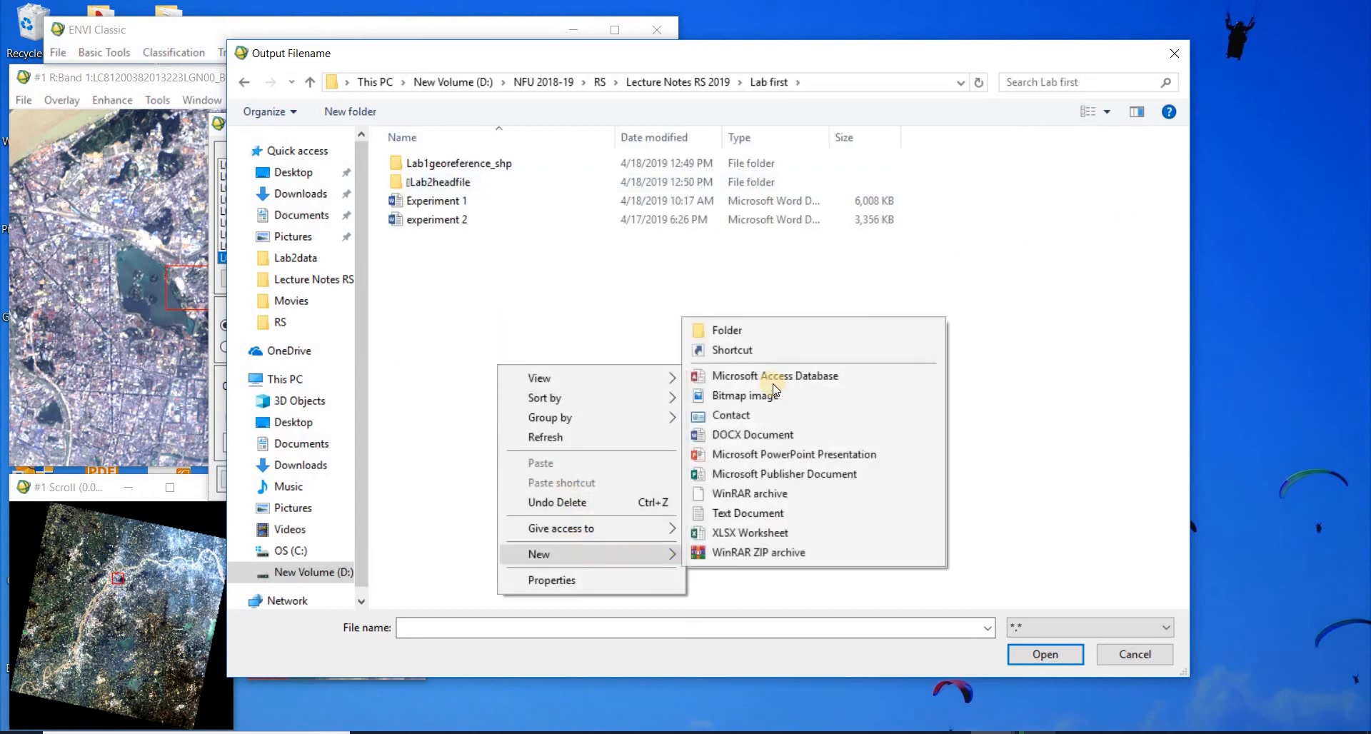
{"action": "left_click", "coordinate": [770, 330]}
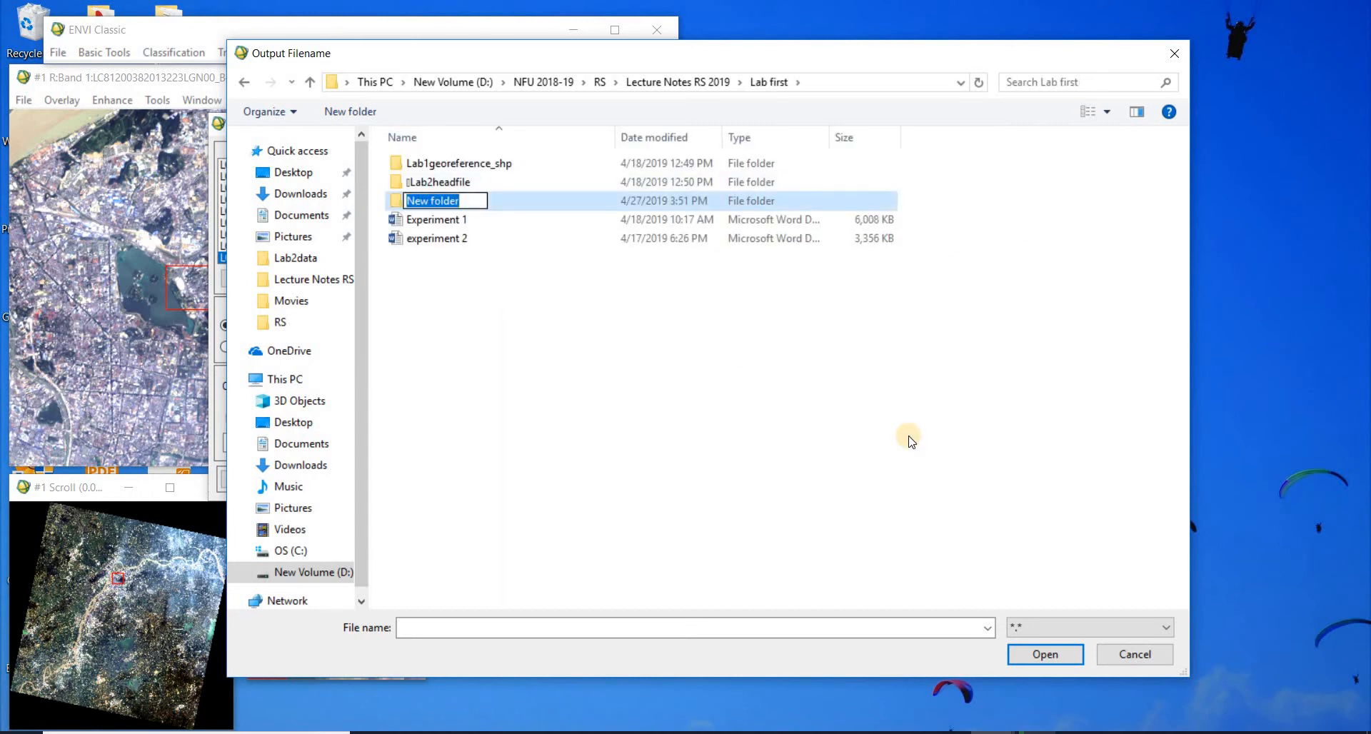
{"action": "type", "text": "Practi"}
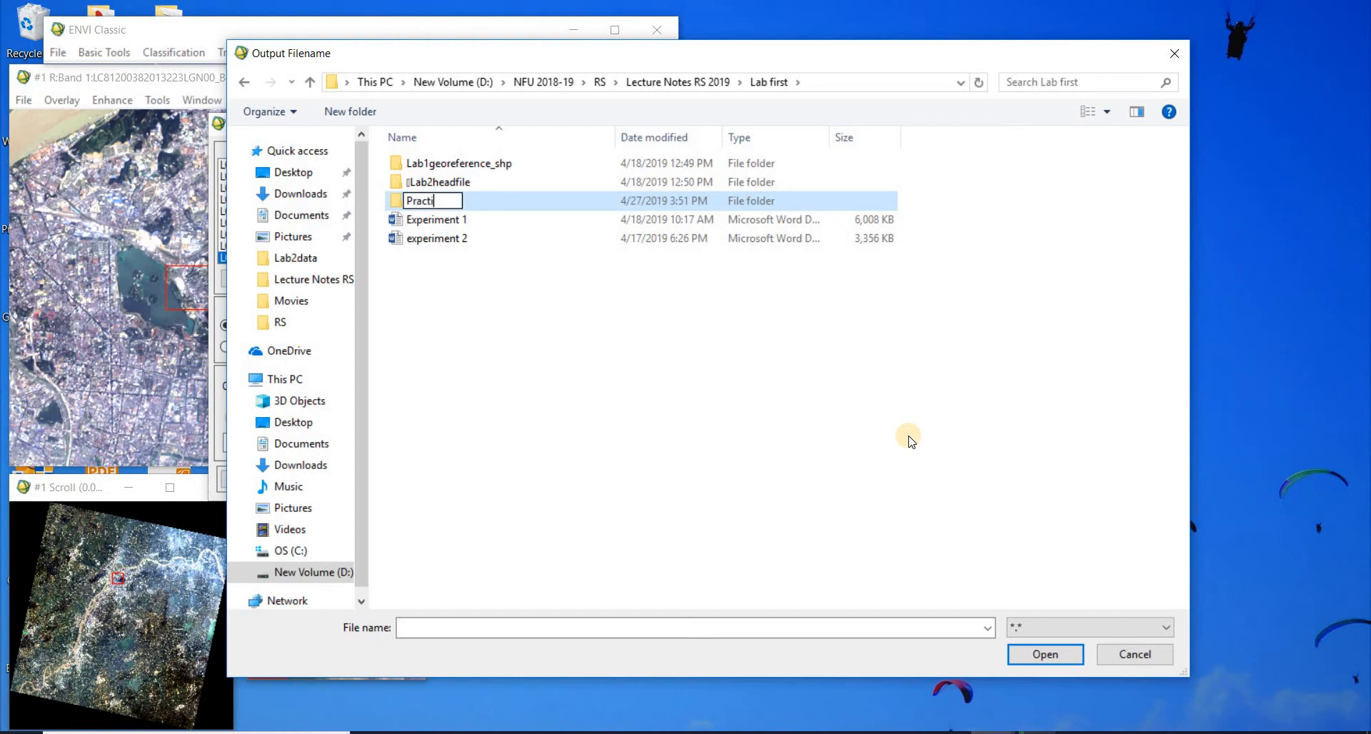
{"action": "type", "text": "ce Lab"}
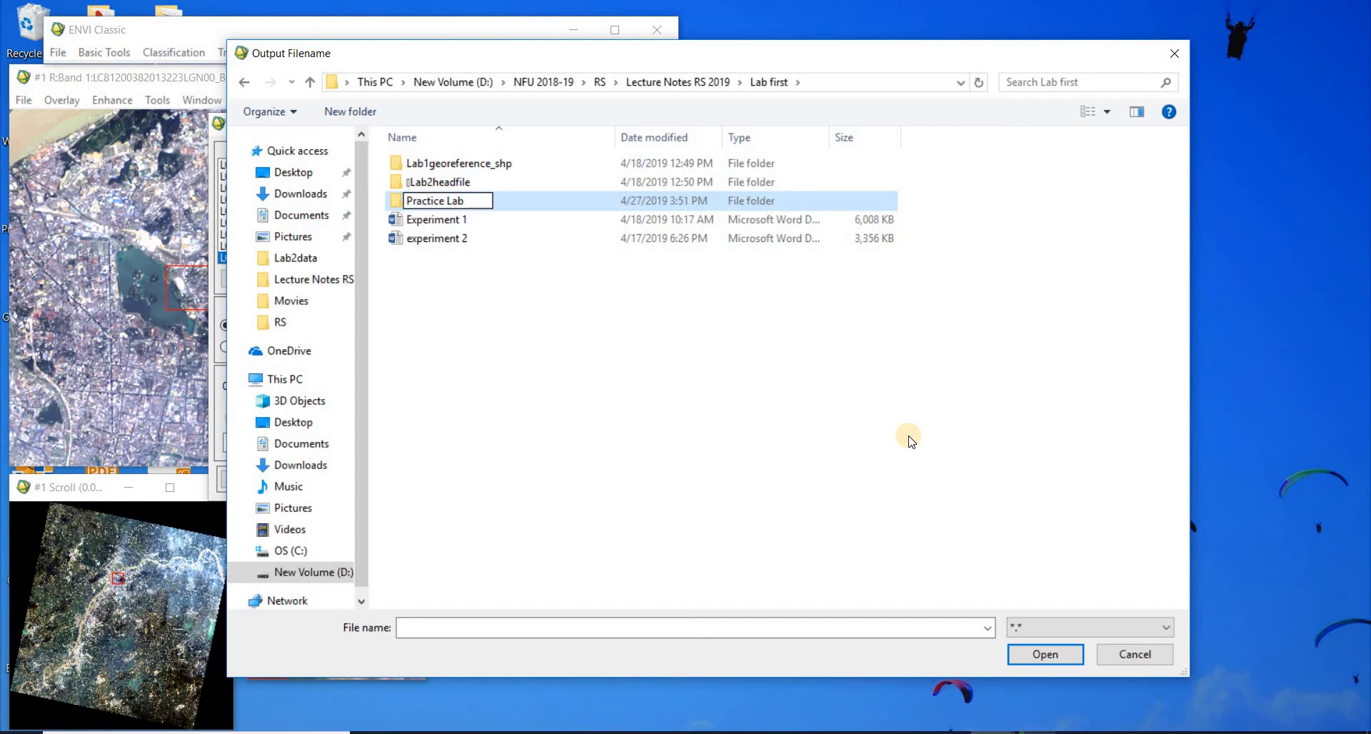
{"action": "double_click", "coordinate": [520, 203]}
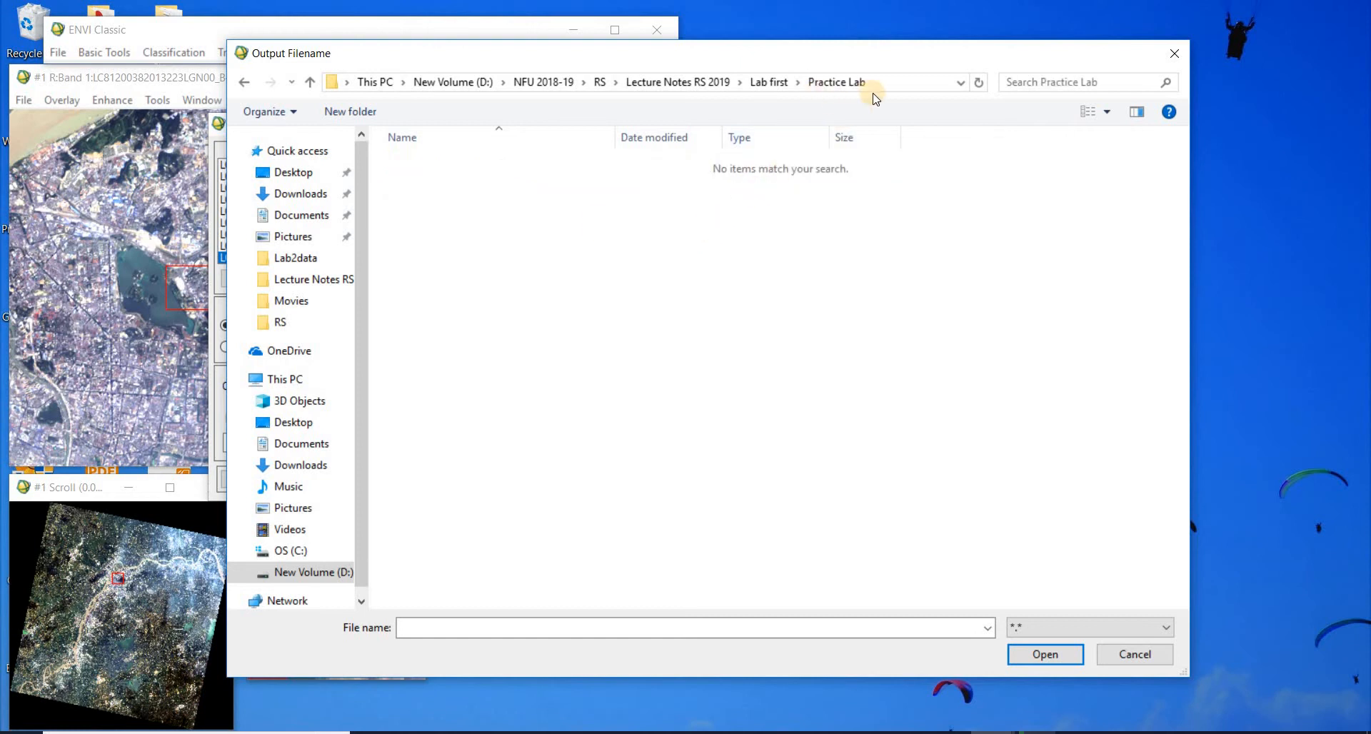
Step: Name the output file Stacked Practice in the Practice Lab folder and run the layer stacking
{"action": "left_click", "coordinate": [549, 625]}
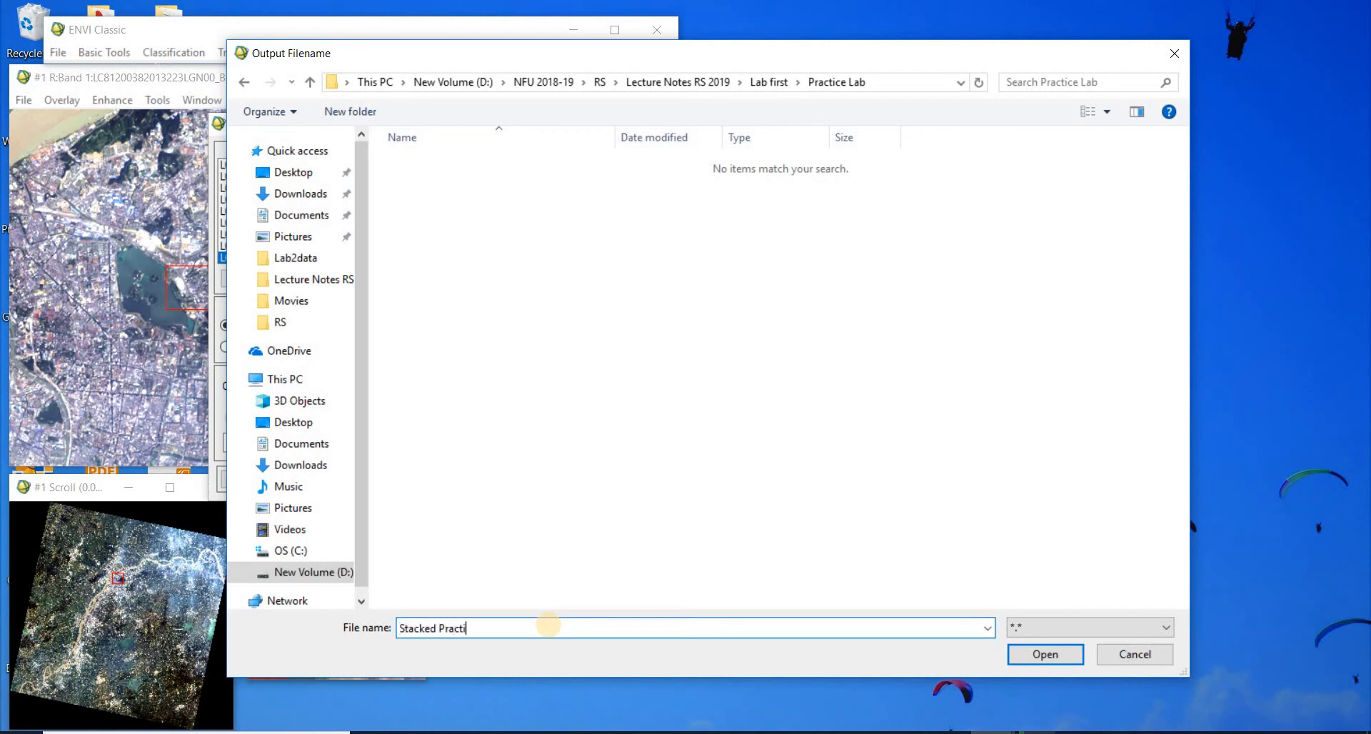
{"action": "left_click", "coordinate": [1029, 658]}
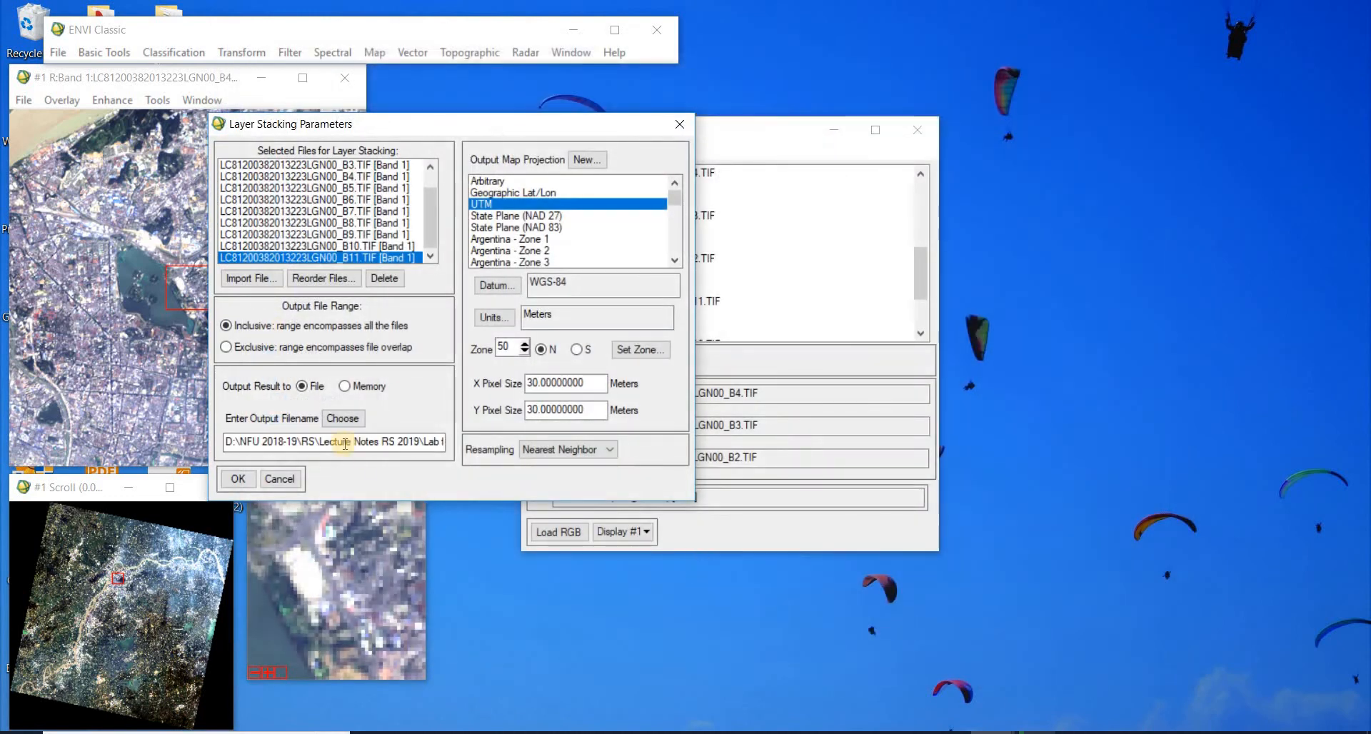
{"action": "left_click", "coordinate": [241, 479]}
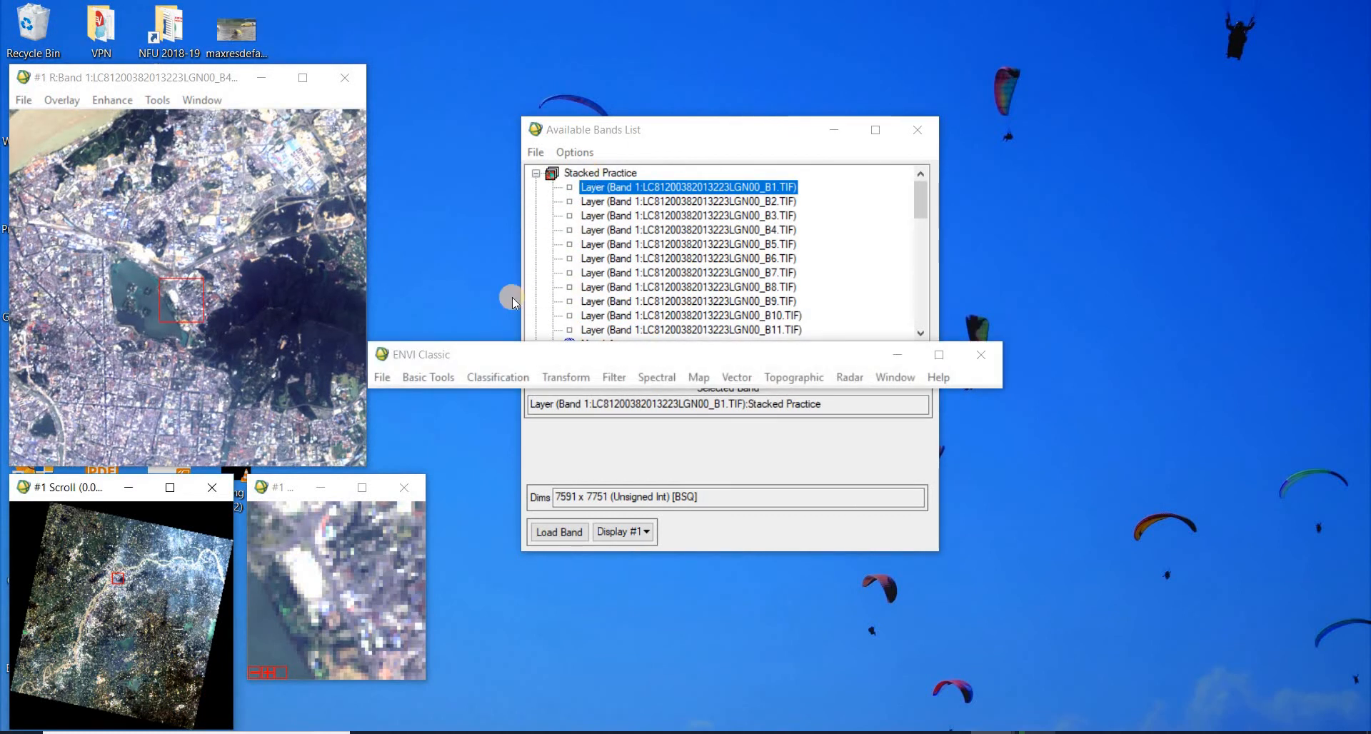
Step: Load Stacked Practice into Display #1 as an RGB image with B4 as red, B3 as green and B2 as blue
{"action": "left_click", "coordinate": [576, 173]}
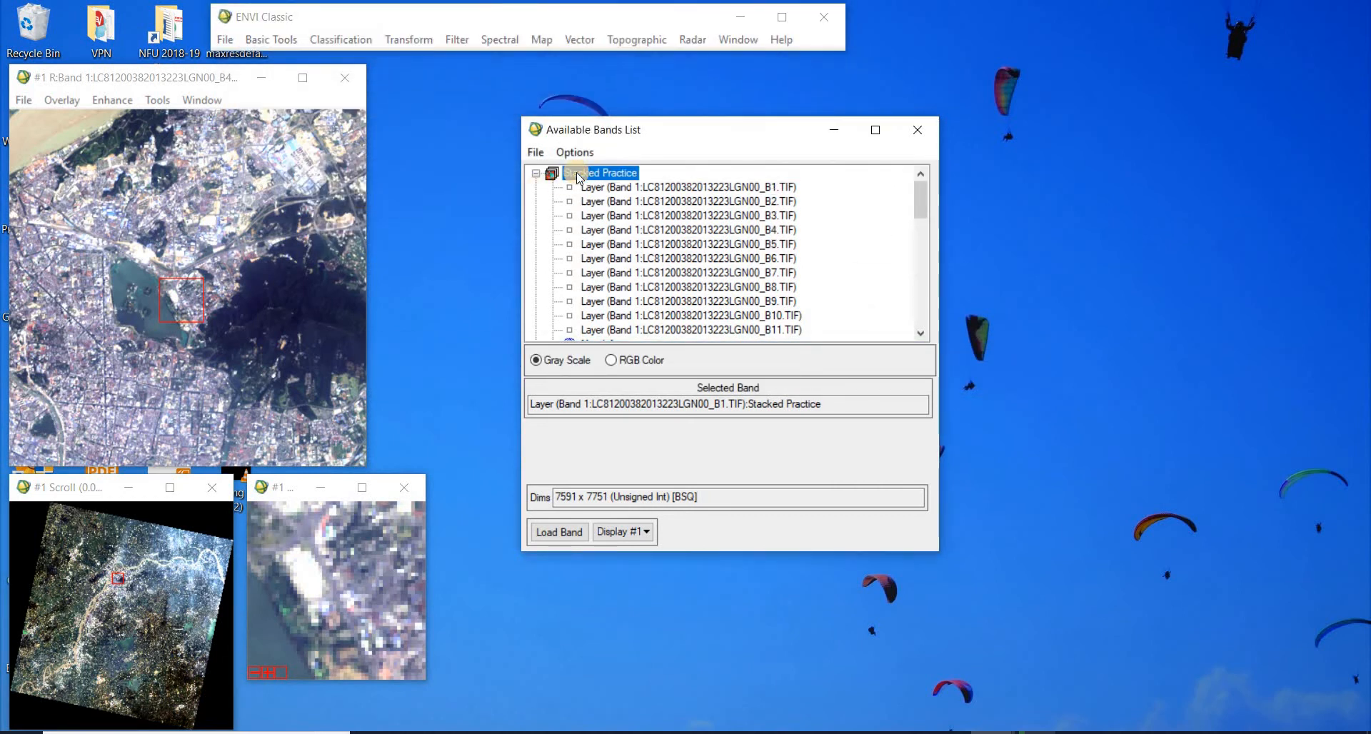
{"action": "left_click", "coordinate": [611, 361]}
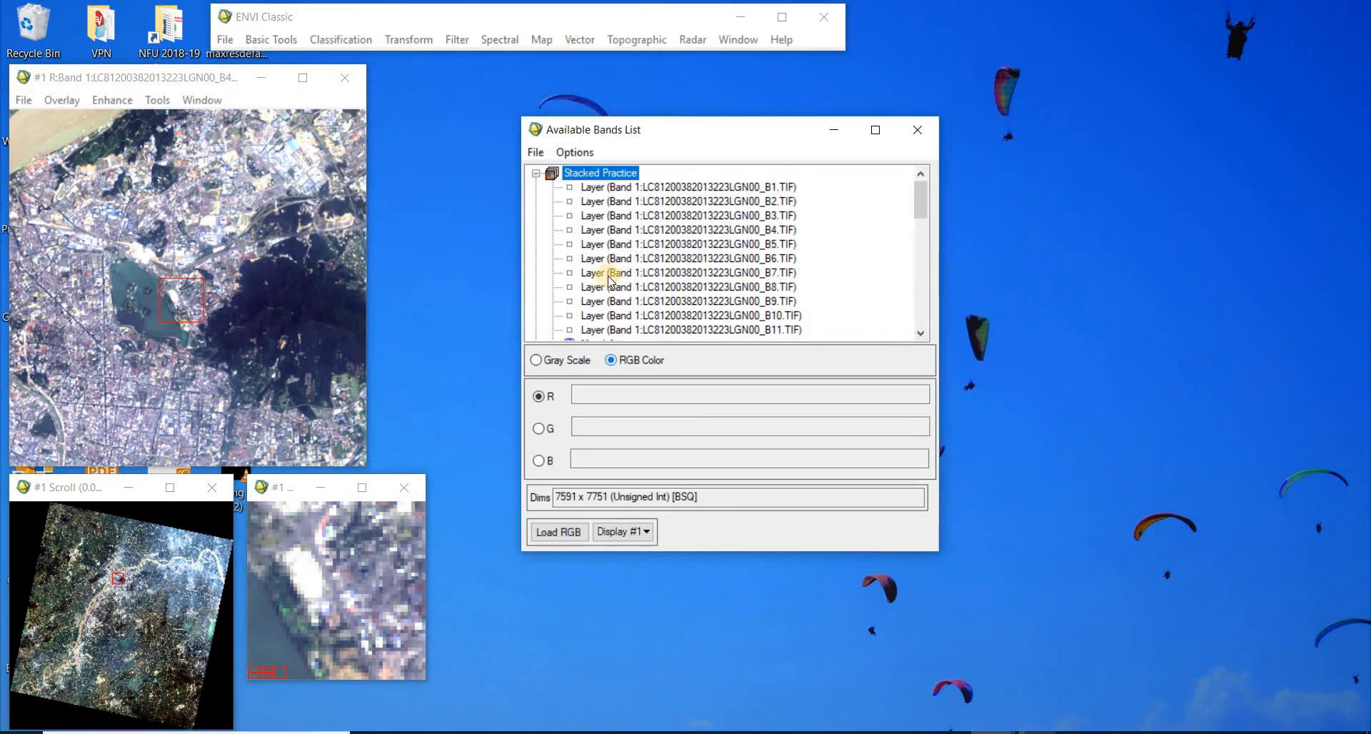
{"action": "left_click", "coordinate": [757, 230]}
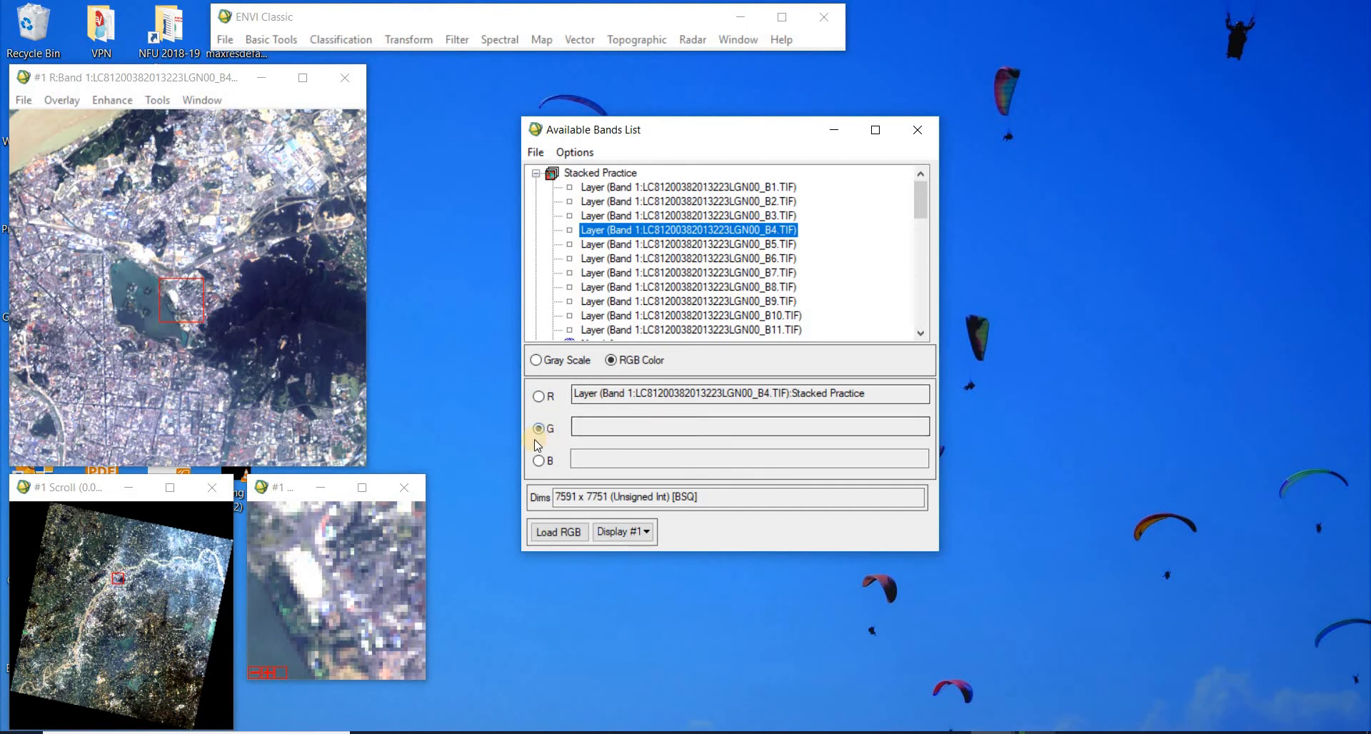
{"action": "left_click", "coordinate": [721, 218]}
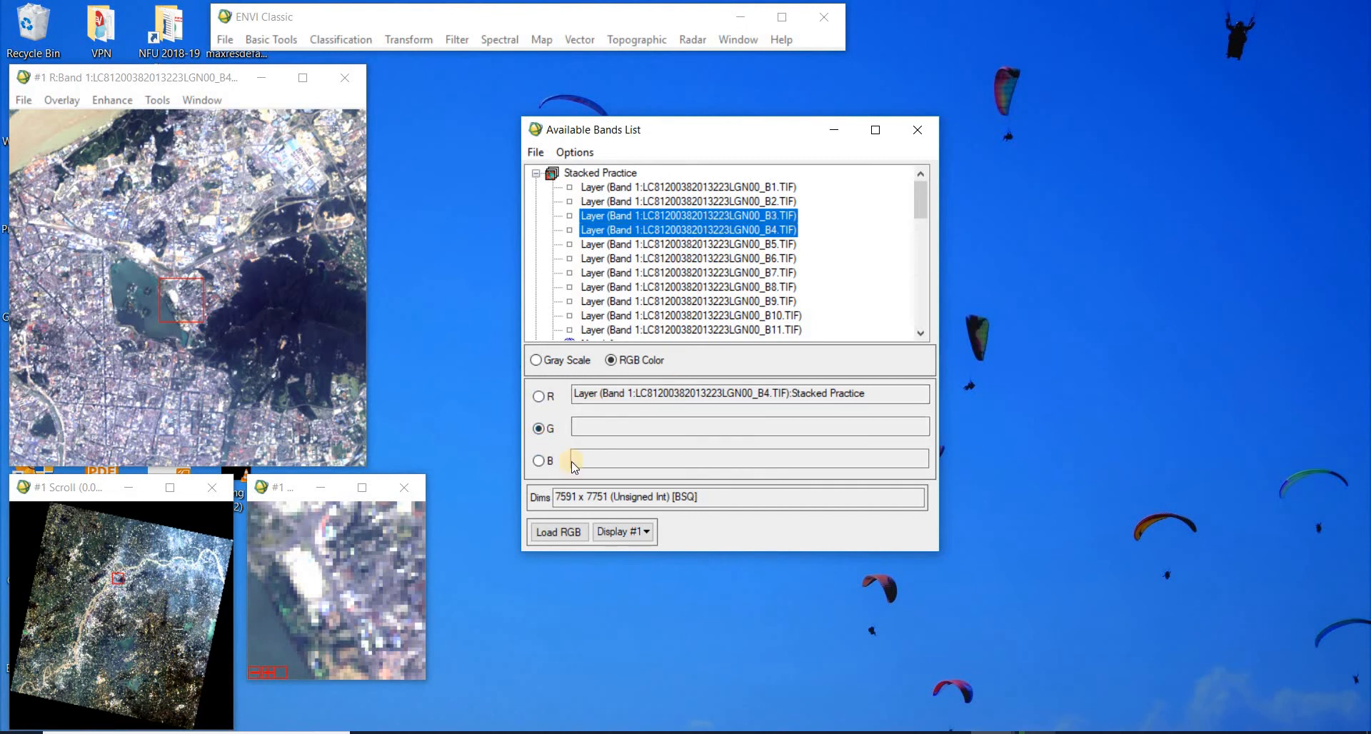
{"action": "left_click", "coordinate": [718, 202]}
{"action": "left_click", "coordinate": [549, 533]}
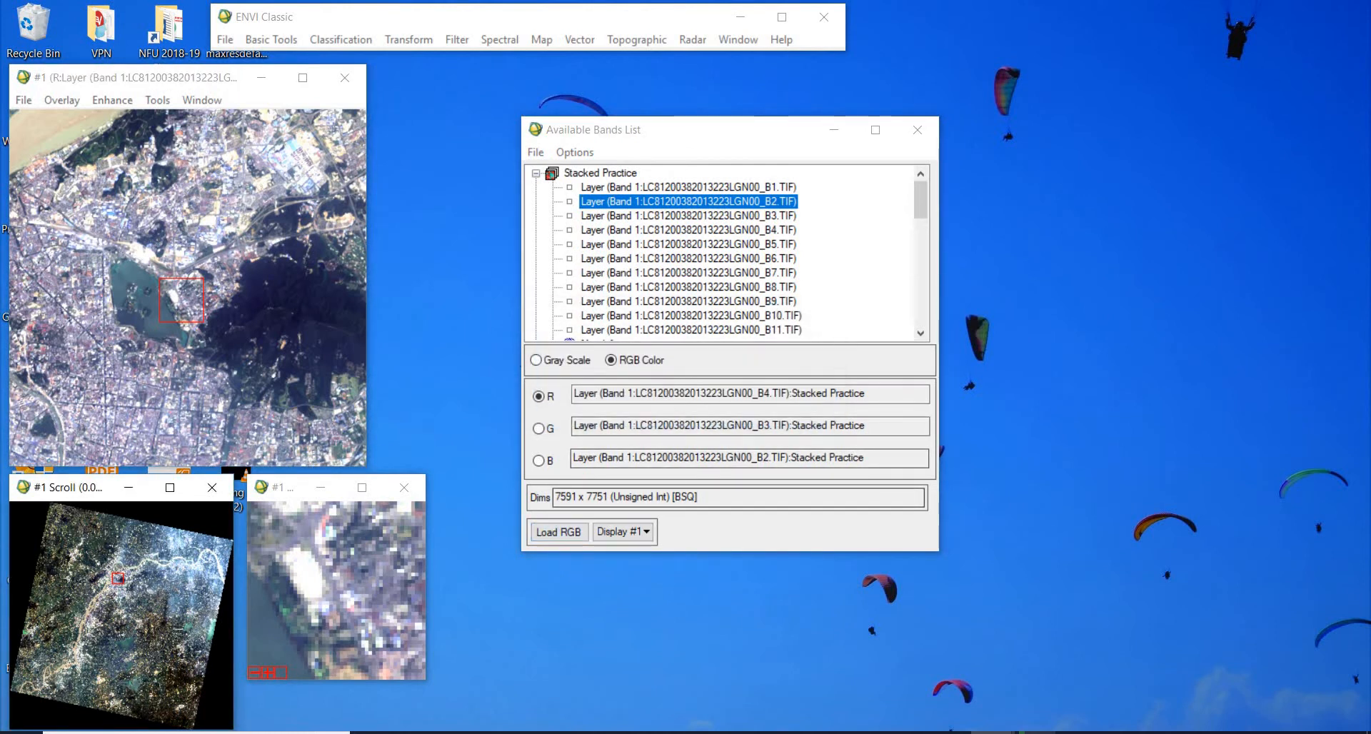
Step: Load Stacked Practice into Display #1 with B5, B4 and B3 as red, green and blue, and place the zoom box on the river and the lake
{"action": "left_click", "coordinate": [687, 733]}
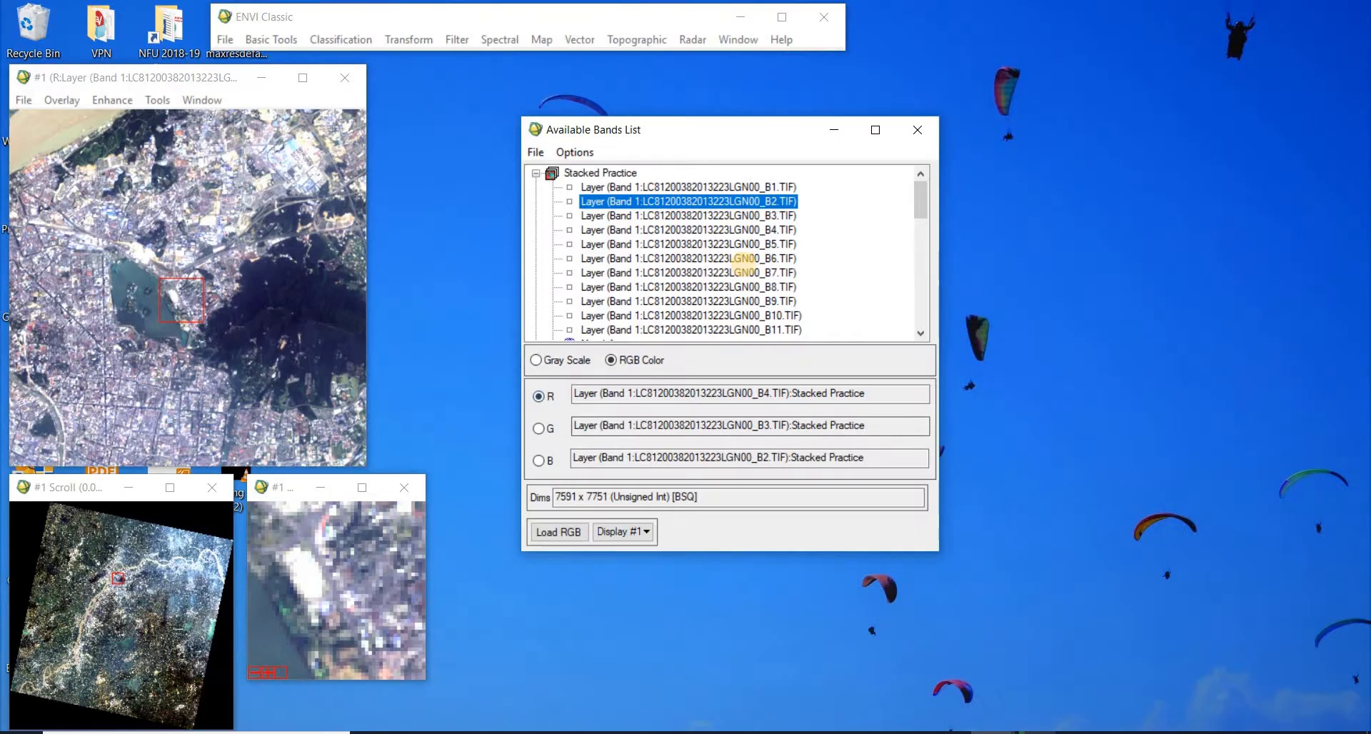
{"action": "left_click", "coordinate": [750, 244]}
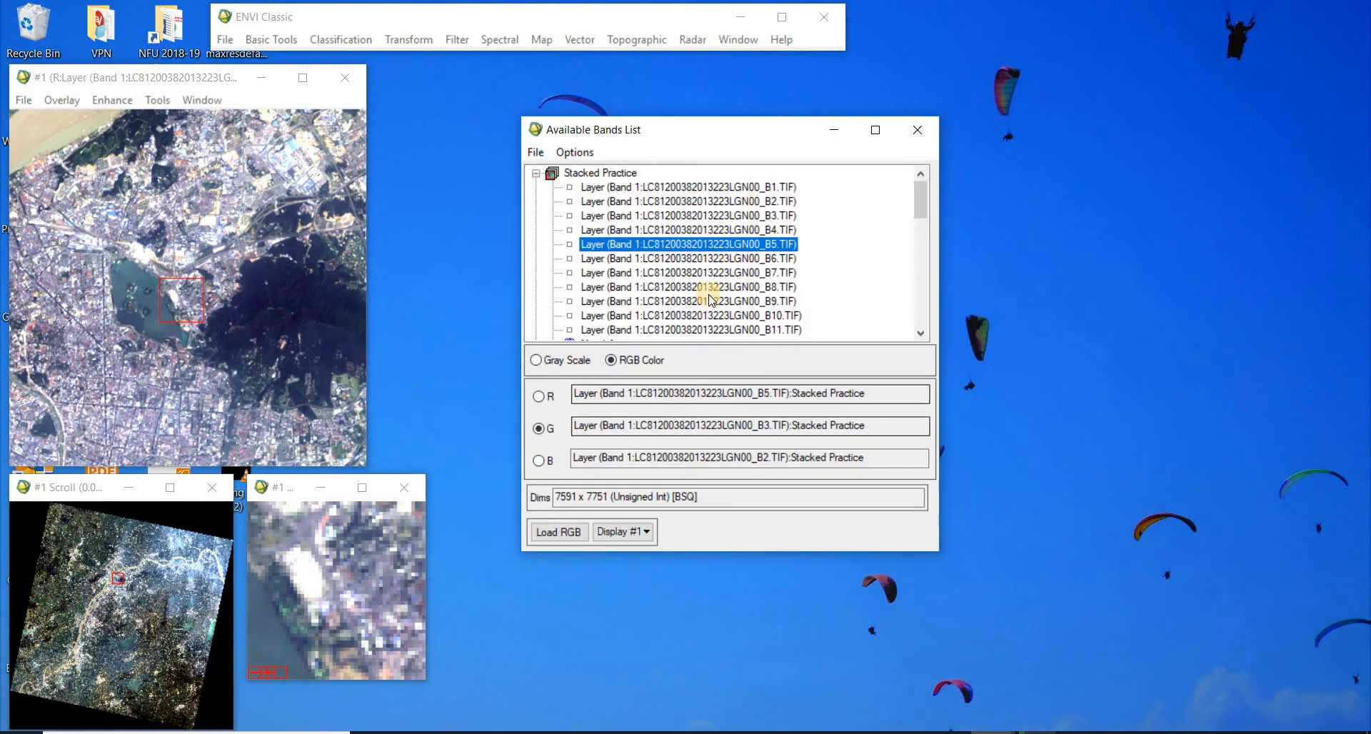
{"action": "left_click", "coordinate": [745, 228]}
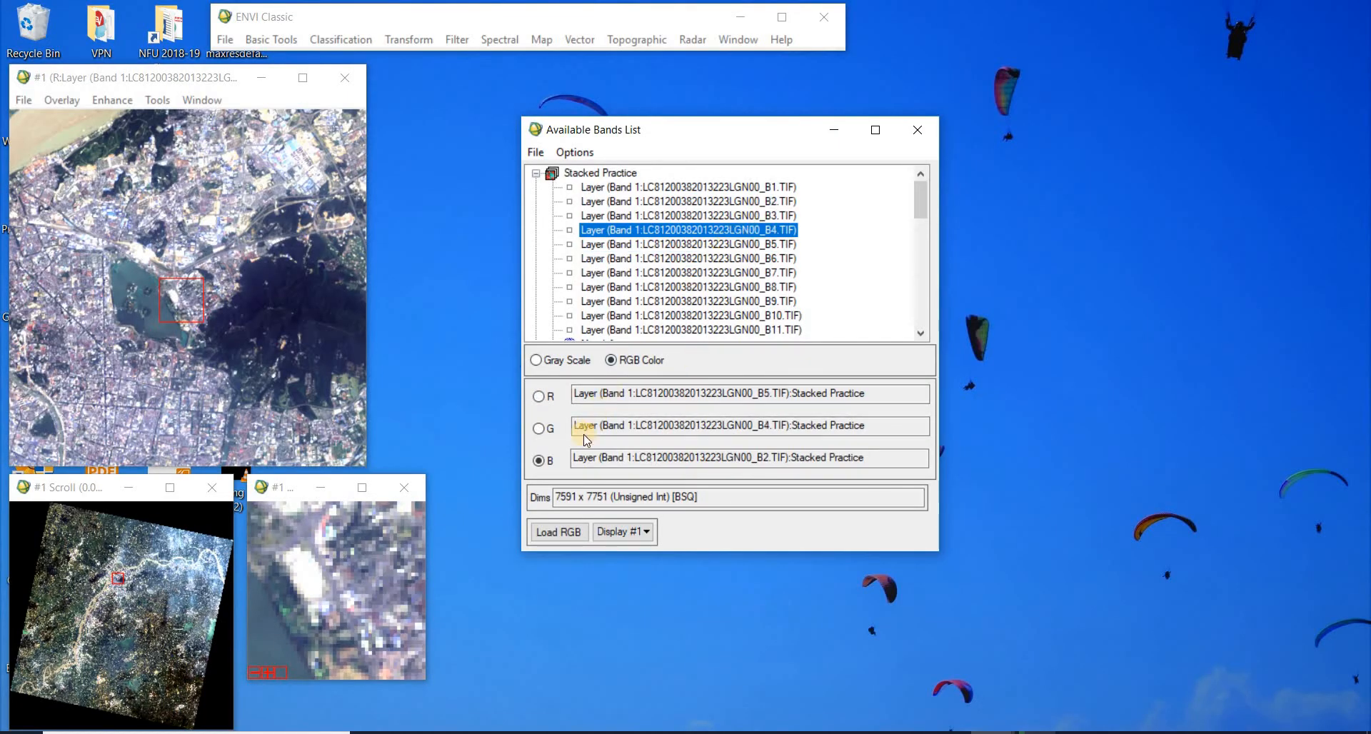
{"action": "left_click", "coordinate": [761, 216]}
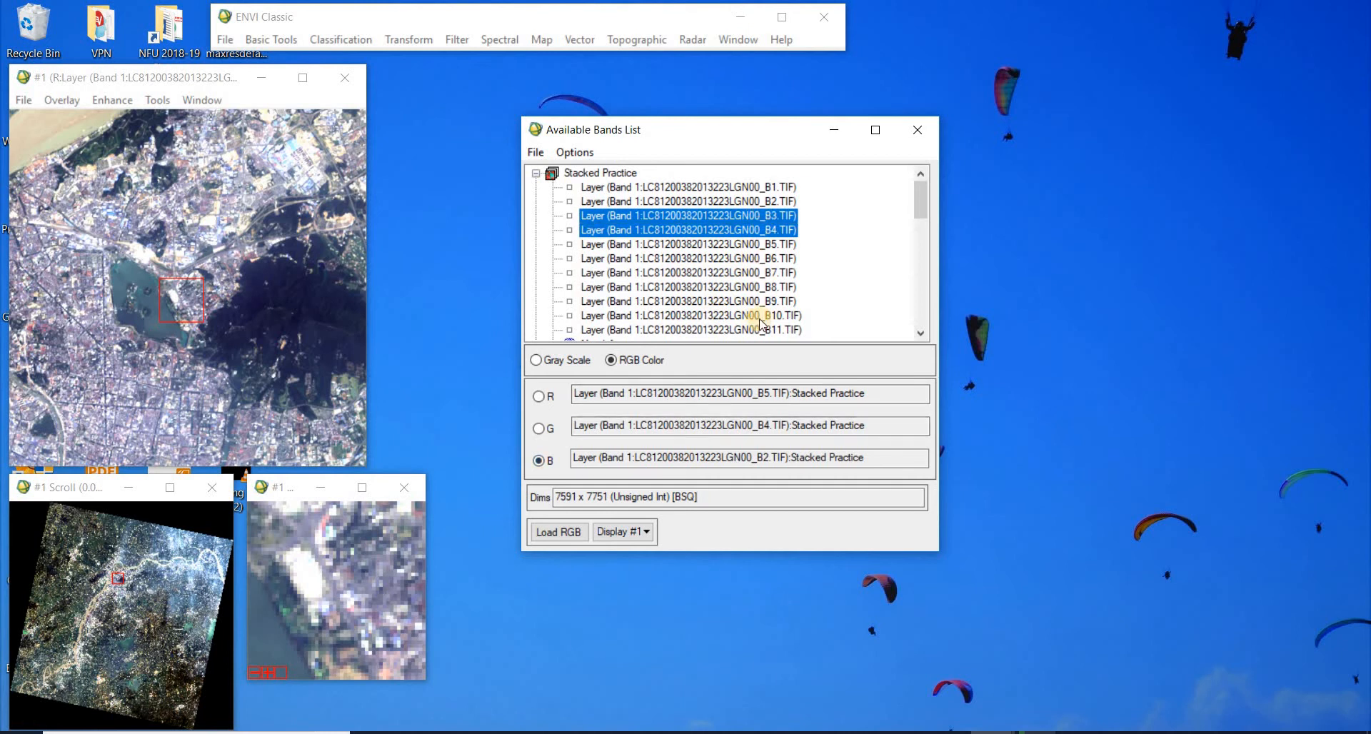
{"action": "left_click", "coordinate": [568, 533]}
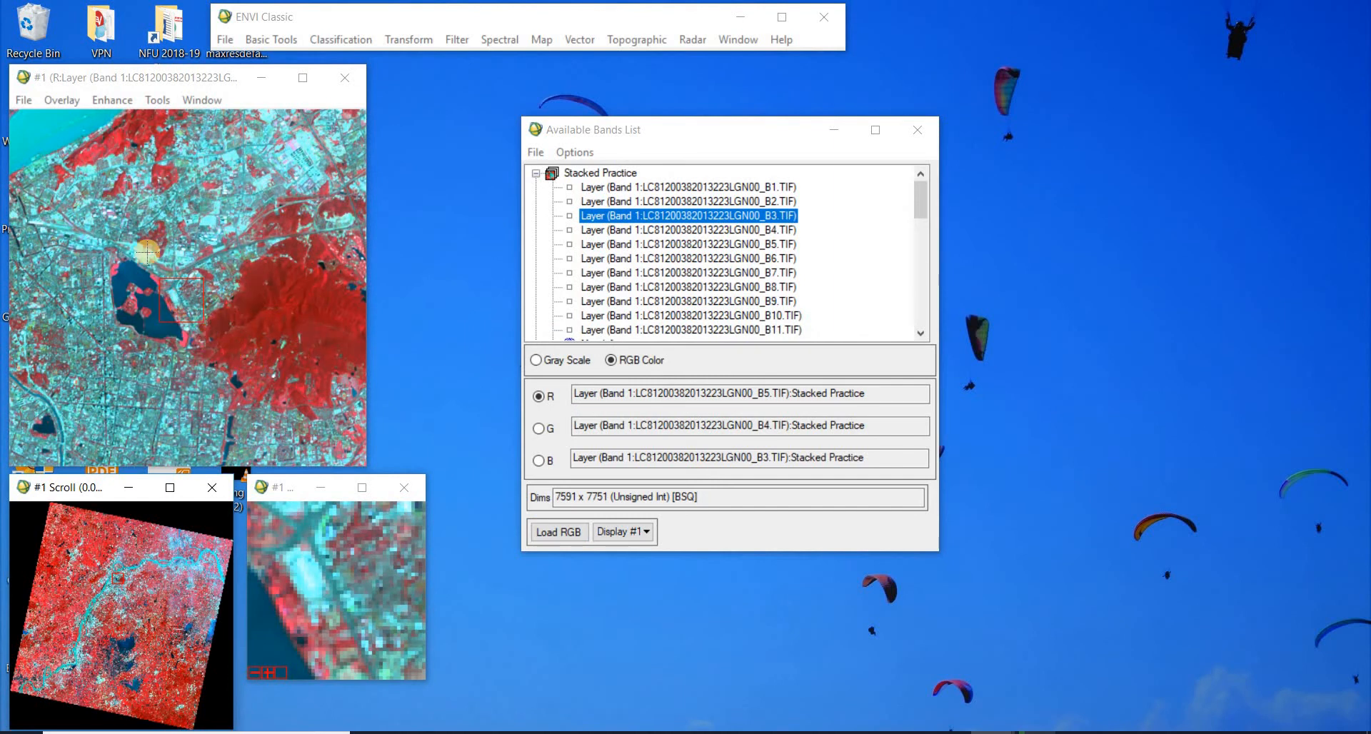
{"action": "left_click", "coordinate": [45, 129]}
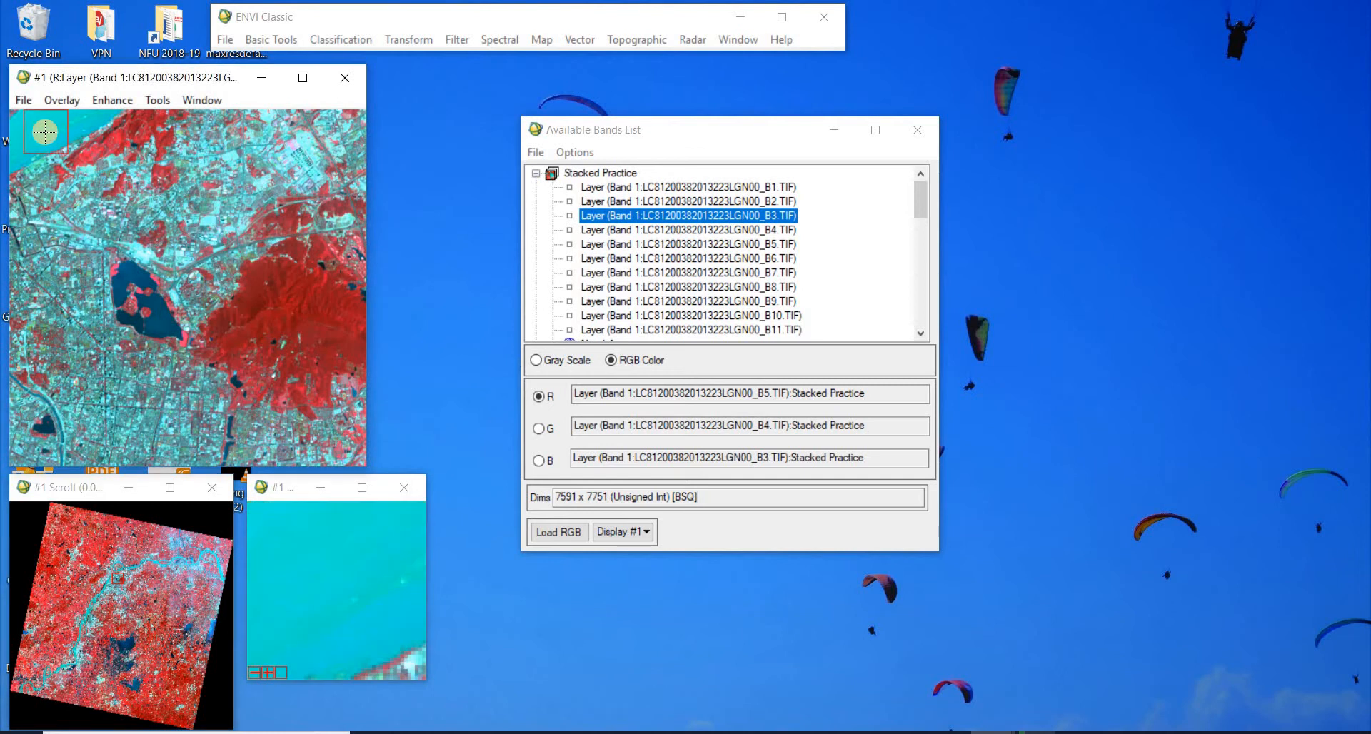
{"action": "left_click", "coordinate": [119, 278]}
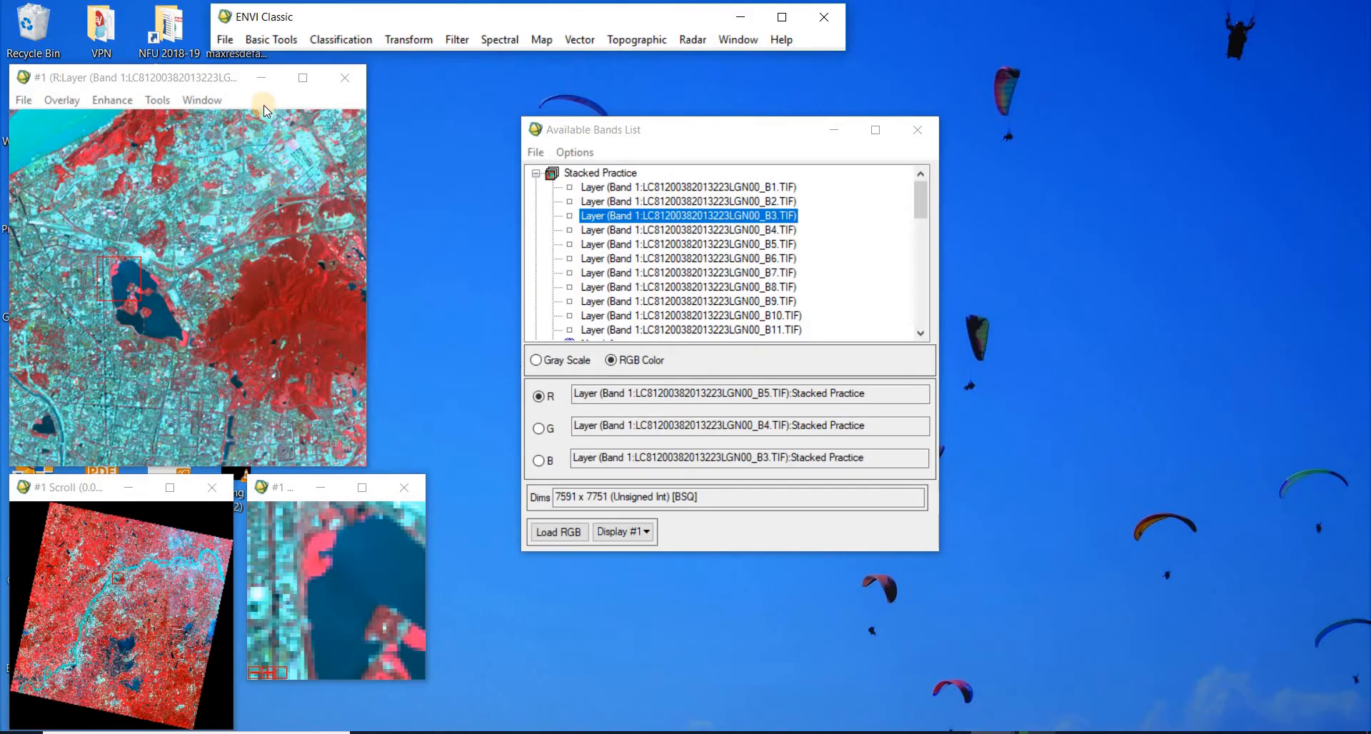
Step: Compute basic statistics and covariance for all 11 bands of the full Stacked Practice scene, with output to the screen
{"action": "left_click", "coordinate": [283, 40]}
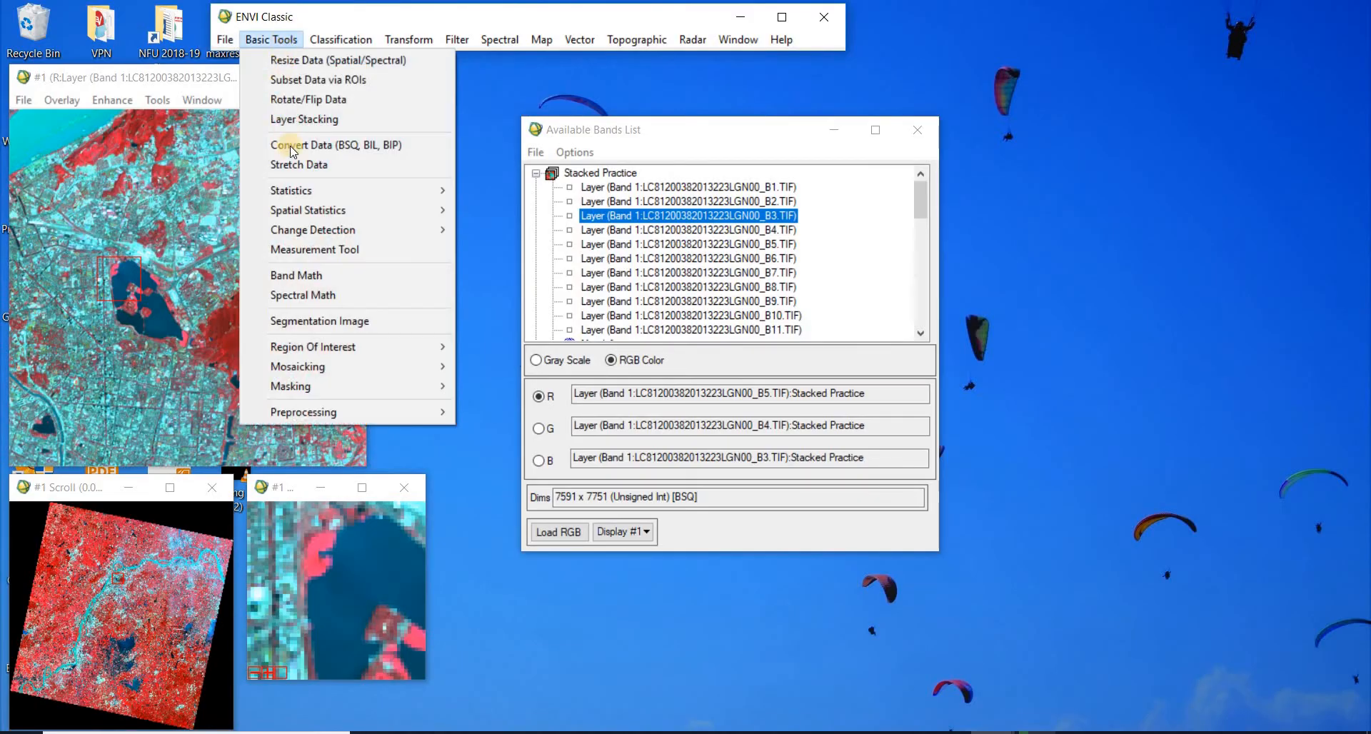
{"action": "mouse_move", "coordinate": [301, 190]}
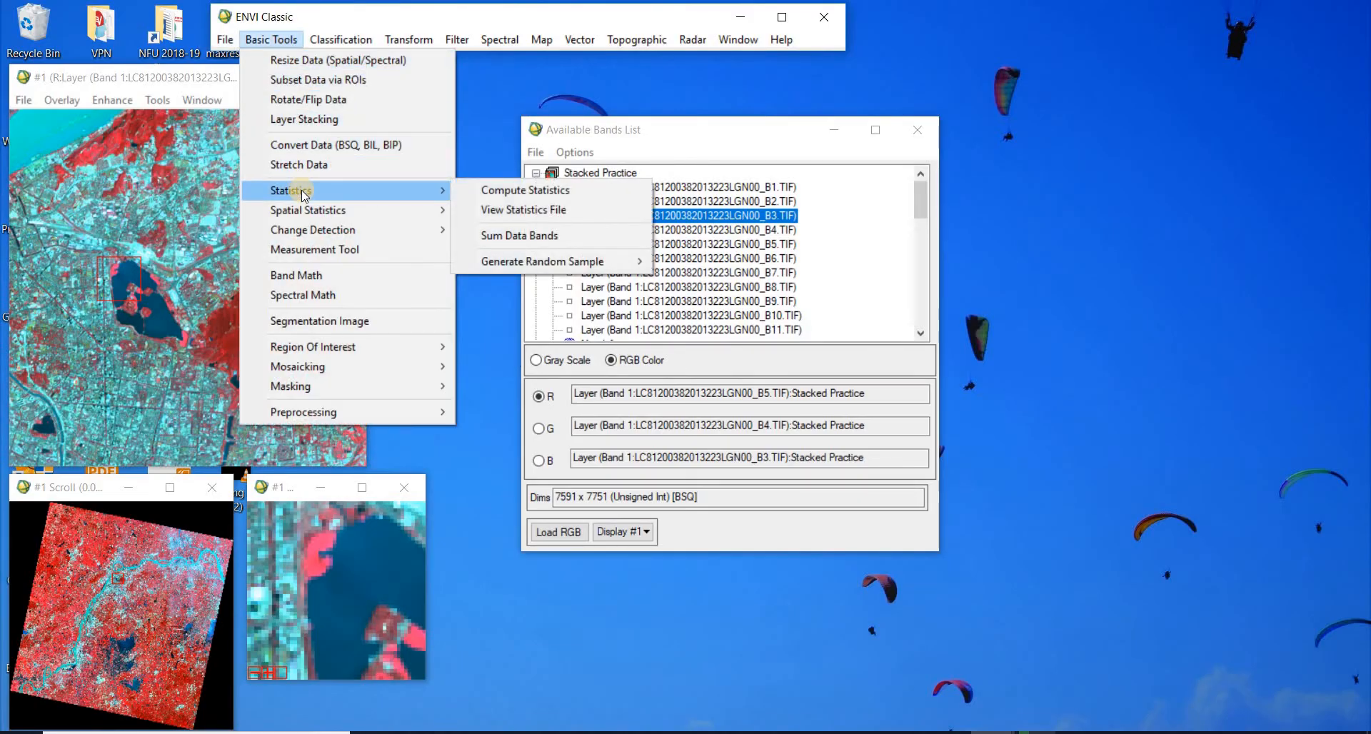
{"action": "left_click", "coordinate": [506, 190]}
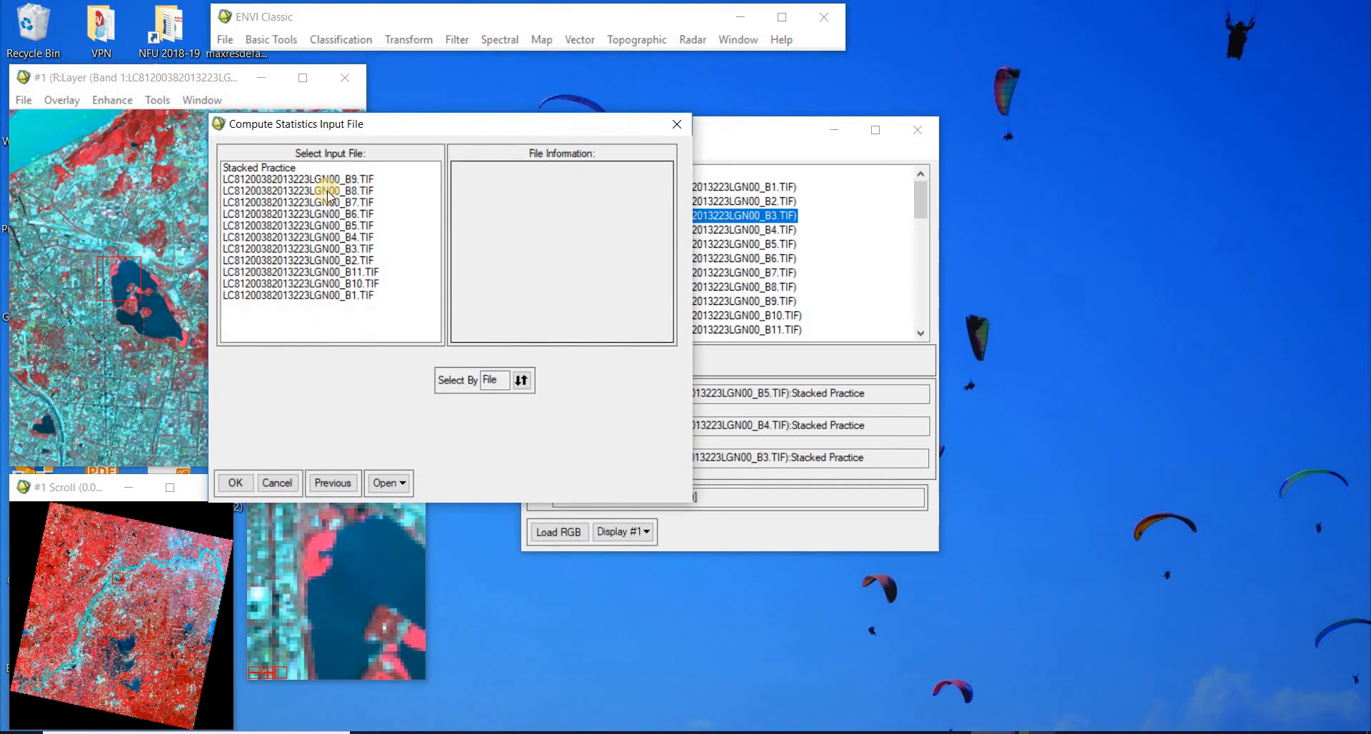
{"action": "left_click", "coordinate": [280, 180]}
{"action": "left_click", "coordinate": [282, 203]}
{"action": "left_click", "coordinate": [283, 238]}
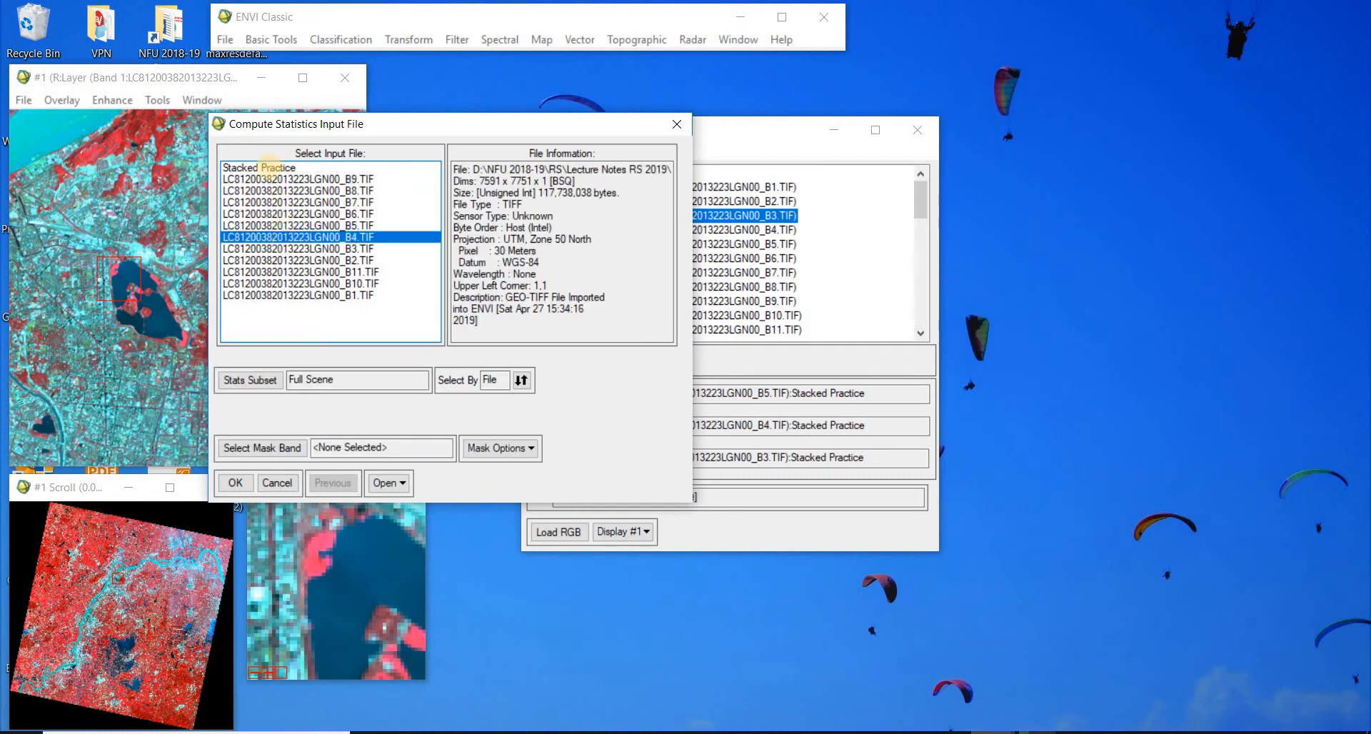
{"action": "left_click", "coordinate": [269, 169]}
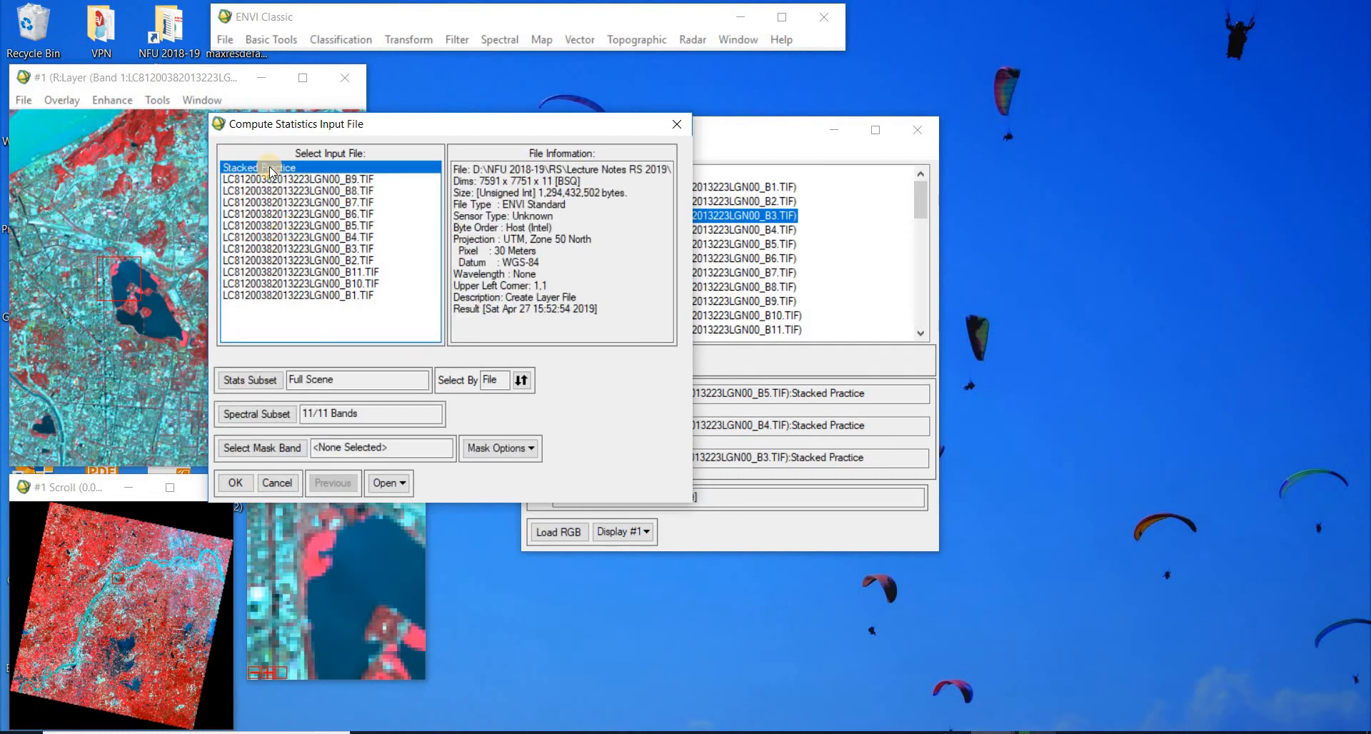
{"action": "left_click", "coordinate": [307, 413]}
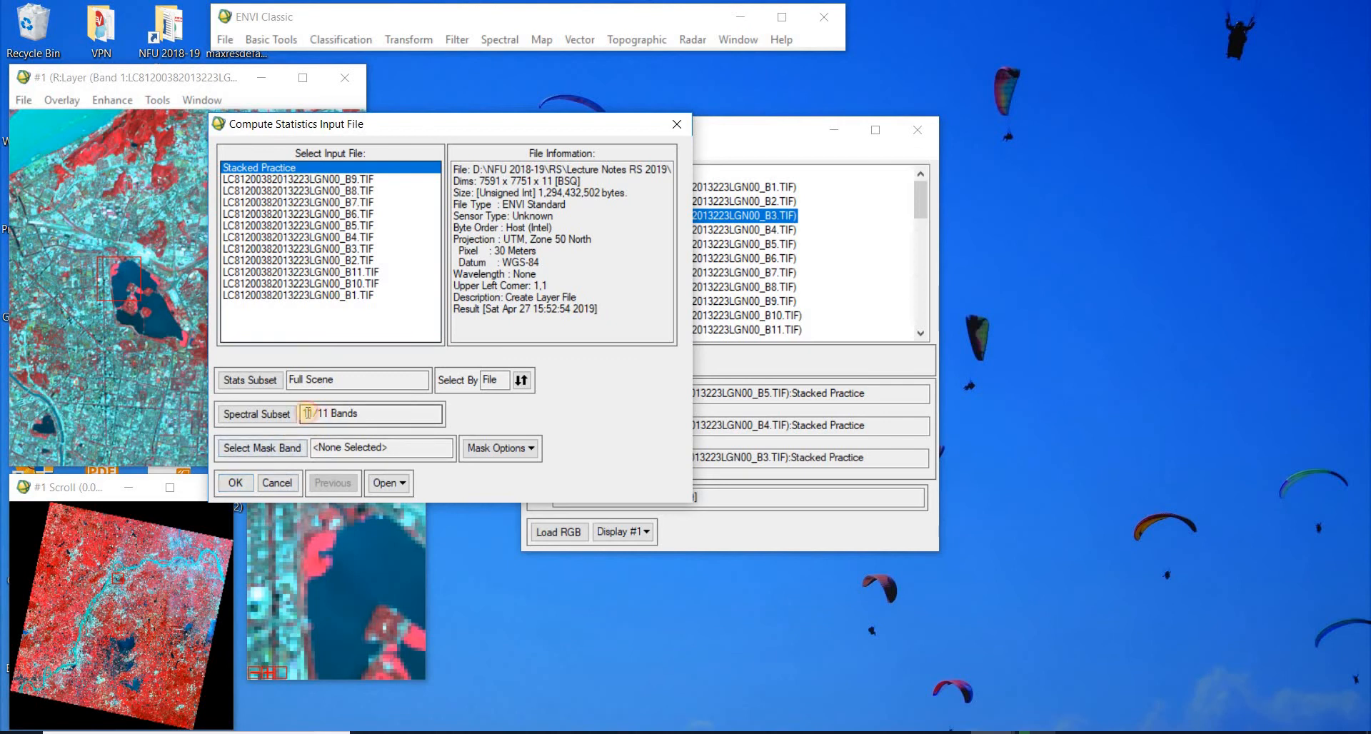
{"action": "double_click", "coordinate": [306, 412]}
{"action": "left_click_drag", "start_coordinate": [341, 380], "coordinate": [285, 381]}
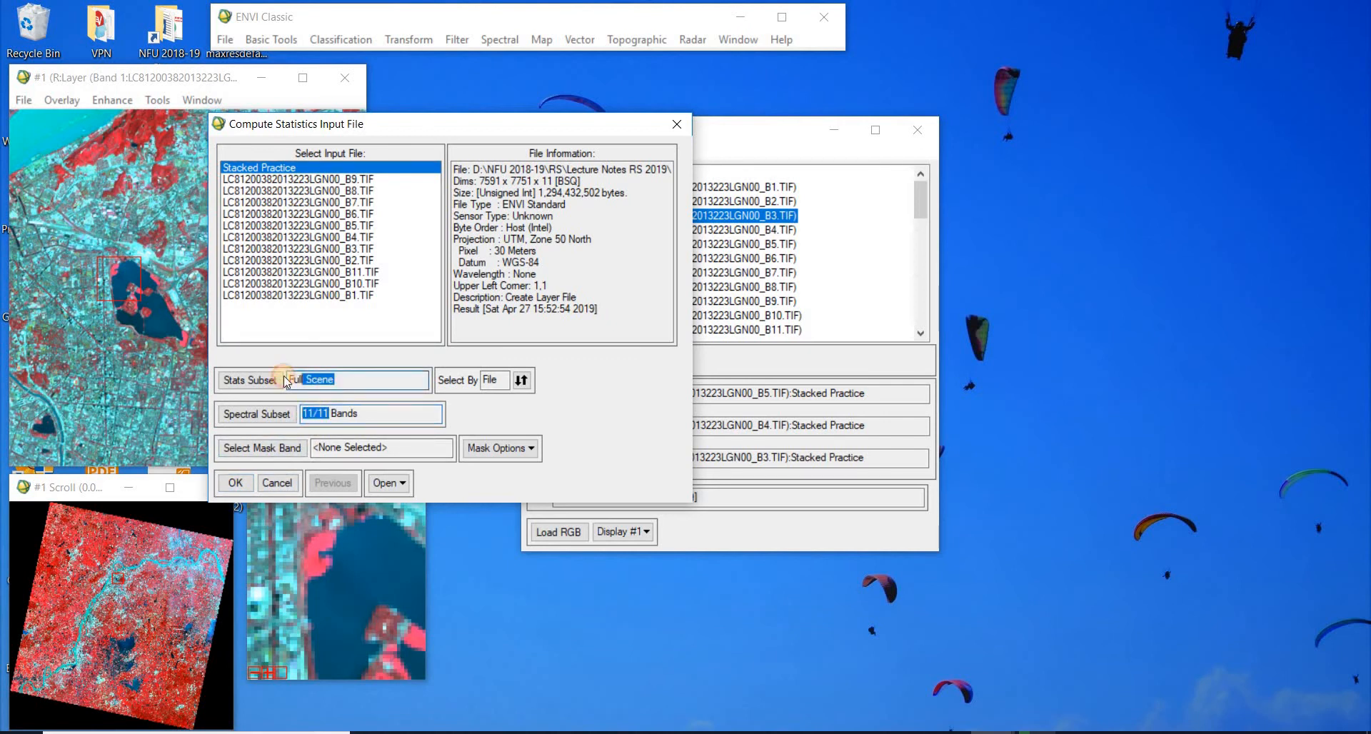
{"action": "left_click", "coordinate": [235, 483]}
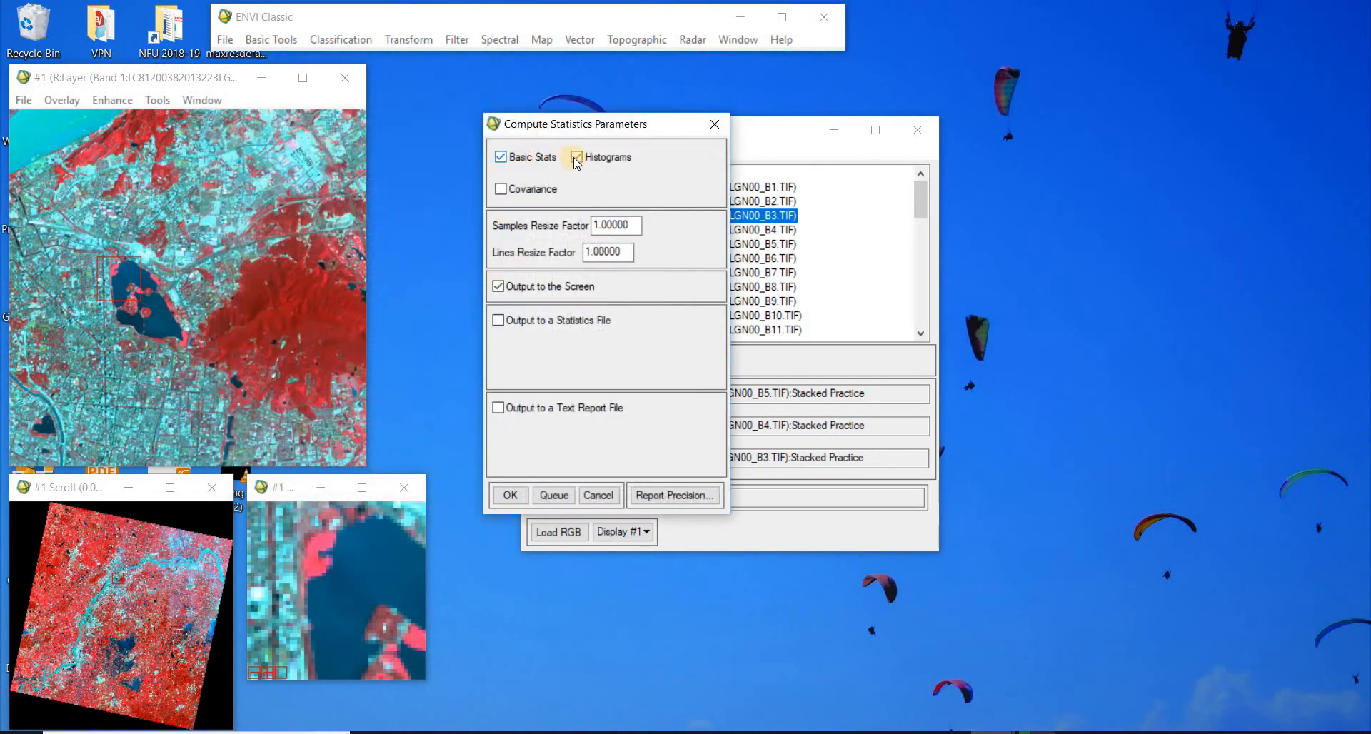
{"action": "left_click", "coordinate": [502, 188]}
{"action": "left_click", "coordinate": [517, 492]}
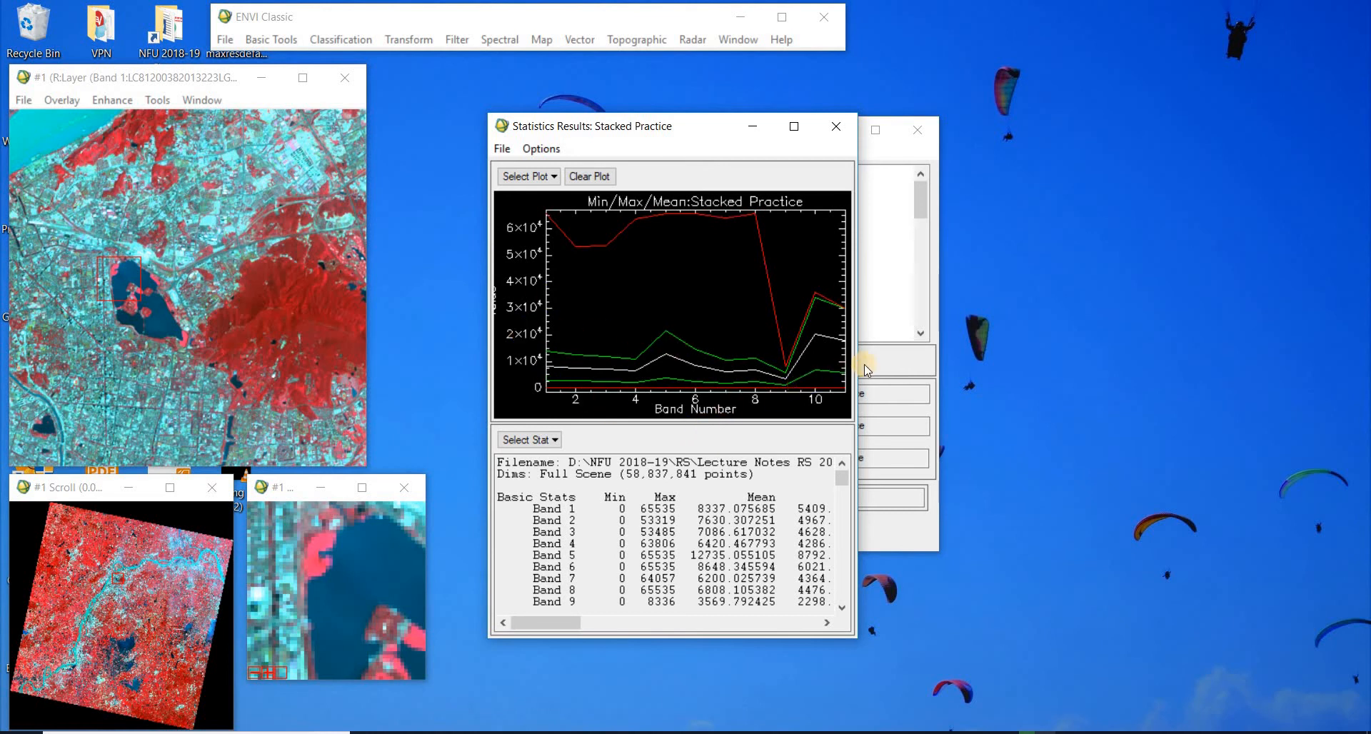
Step: Widen the statistics results, examine the basic stats, covariance and correlation tables across the bands, and close the results
{"action": "left_click_drag", "start_coordinate": [861, 365], "coordinate": [1237, 364]}
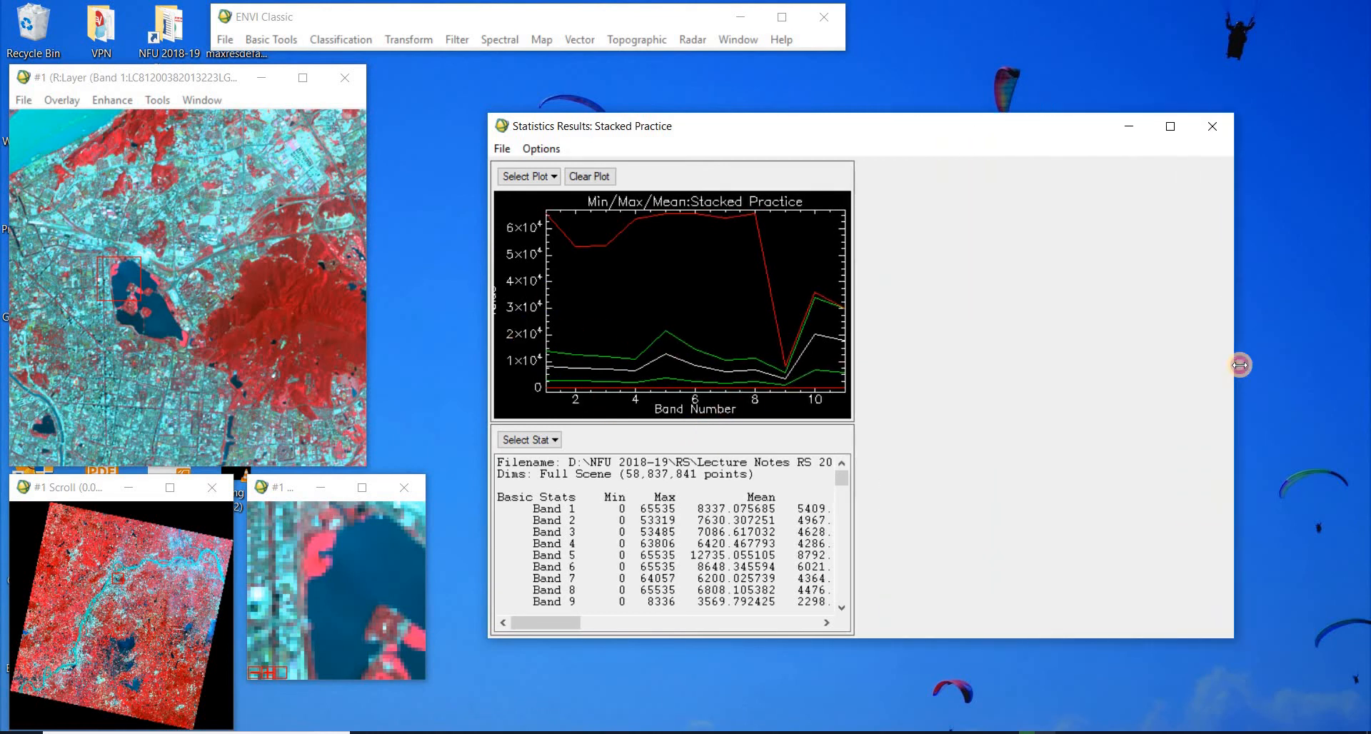
{"action": "left_click_drag", "start_coordinate": [832, 127], "coordinate": [785, 120]}
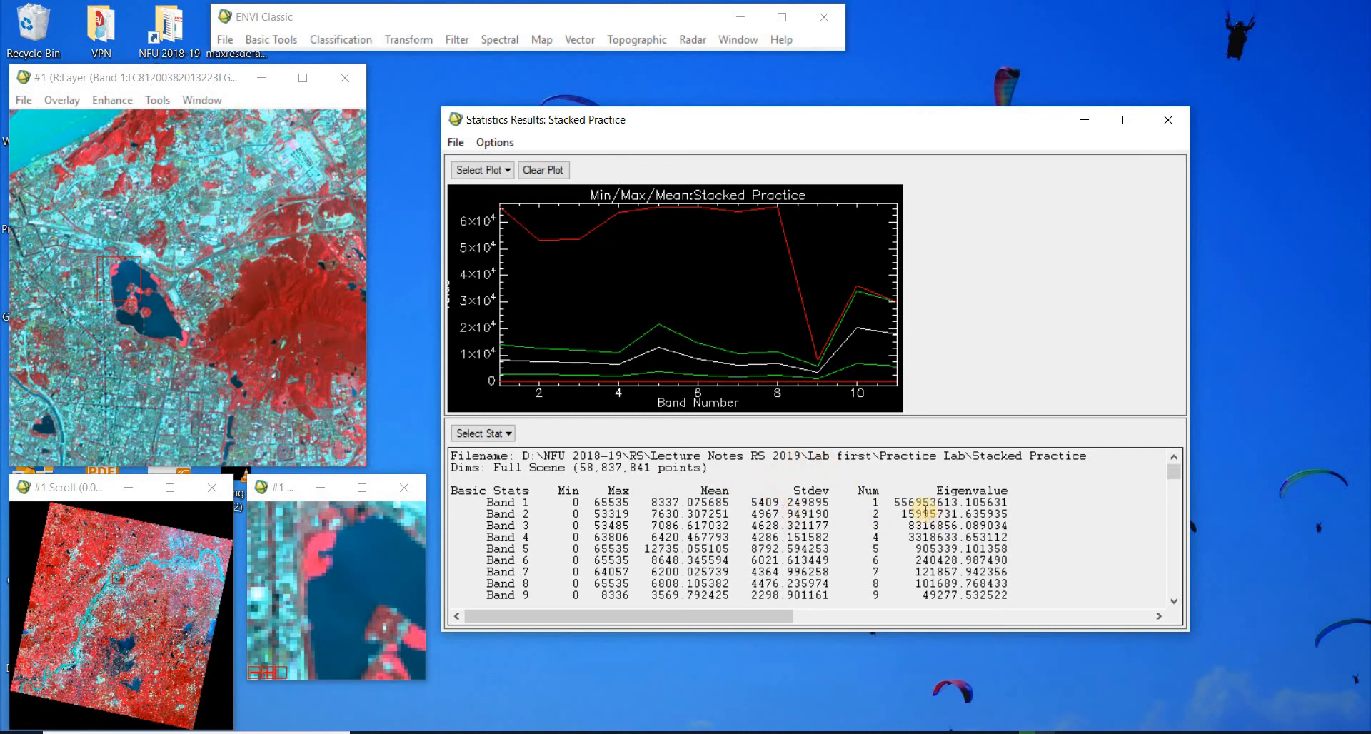
{"action": "scroll", "coordinate": [851, 505], "scroll_direction": "down", "scroll_amount": 1}
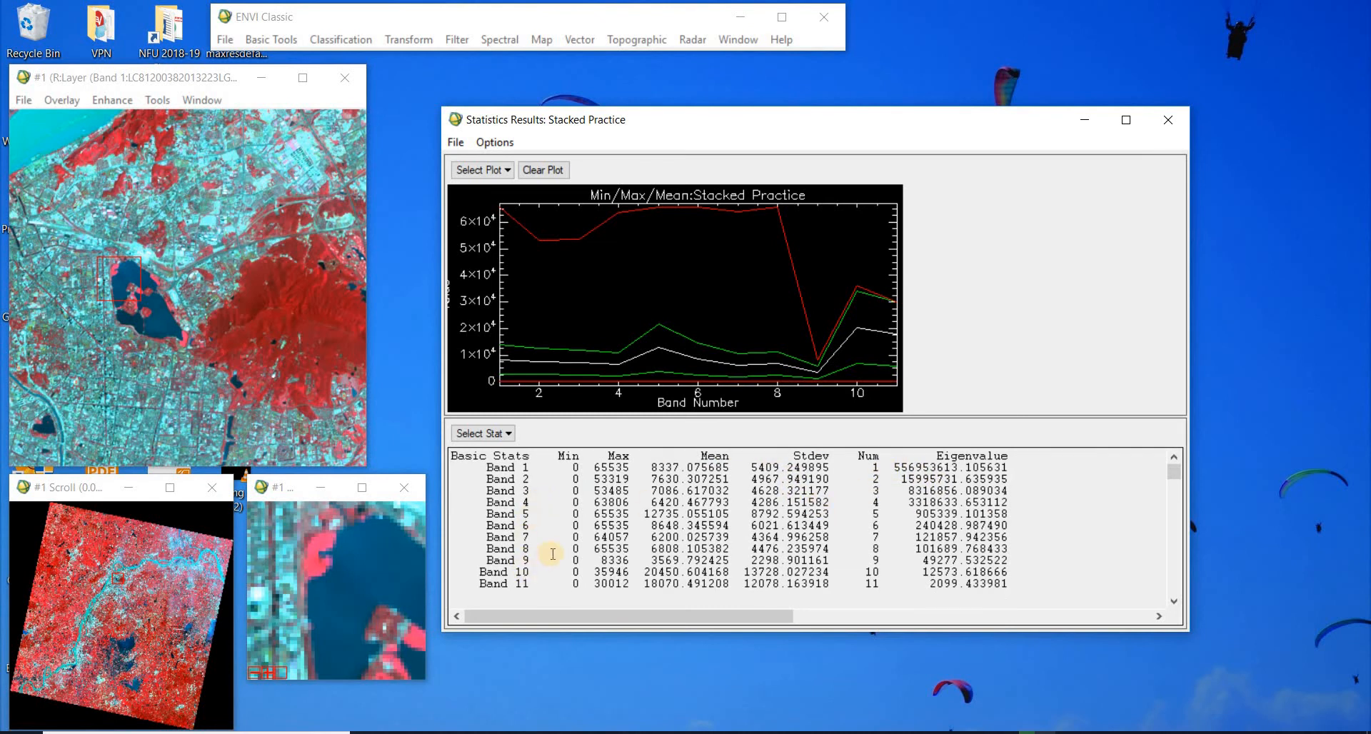
{"action": "scroll", "coordinate": [552, 554], "scroll_direction": "down", "scroll_amount": 3}
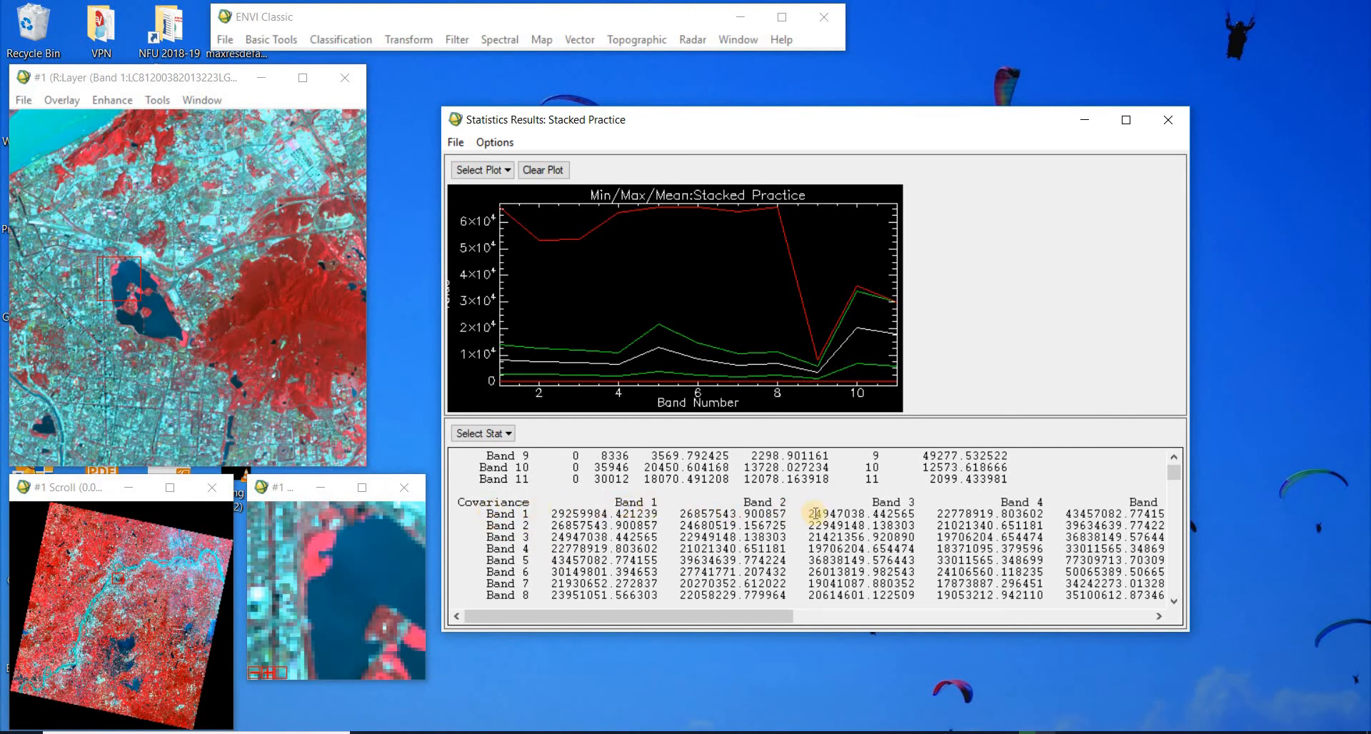
{"action": "scroll", "coordinate": [815, 514], "scroll_direction": "down", "scroll_amount": 2}
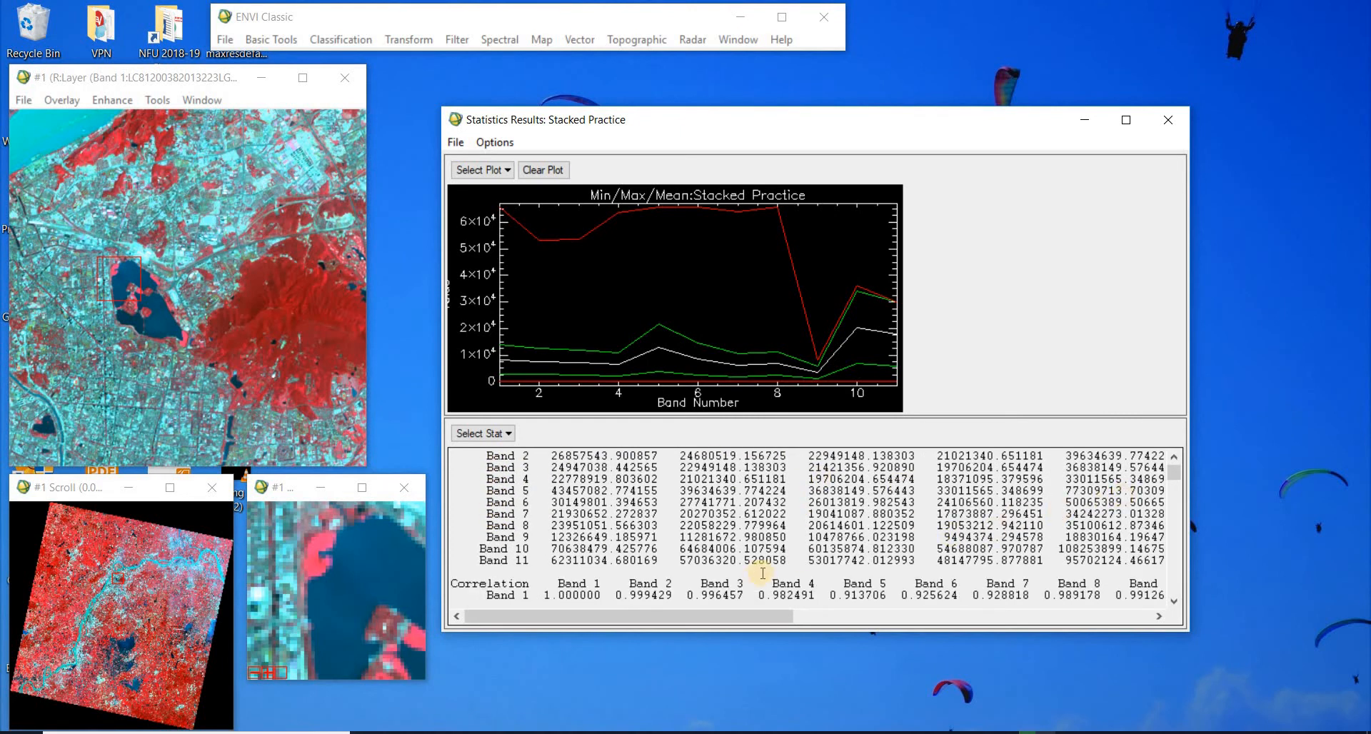
{"action": "scroll", "coordinate": [752, 567], "scroll_direction": "up", "scroll_amount": 1}
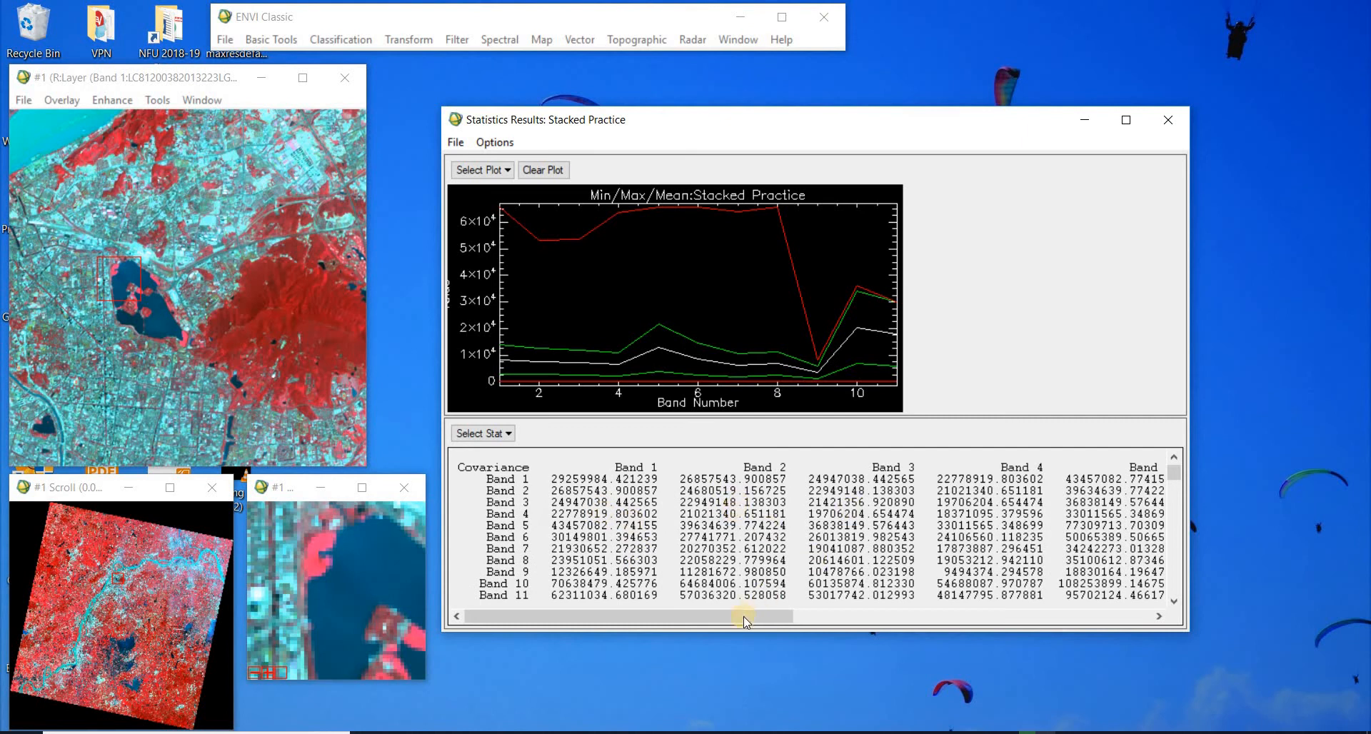
{"action": "left_click_drag", "start_coordinate": [784, 612], "coordinate": [1154, 611]}
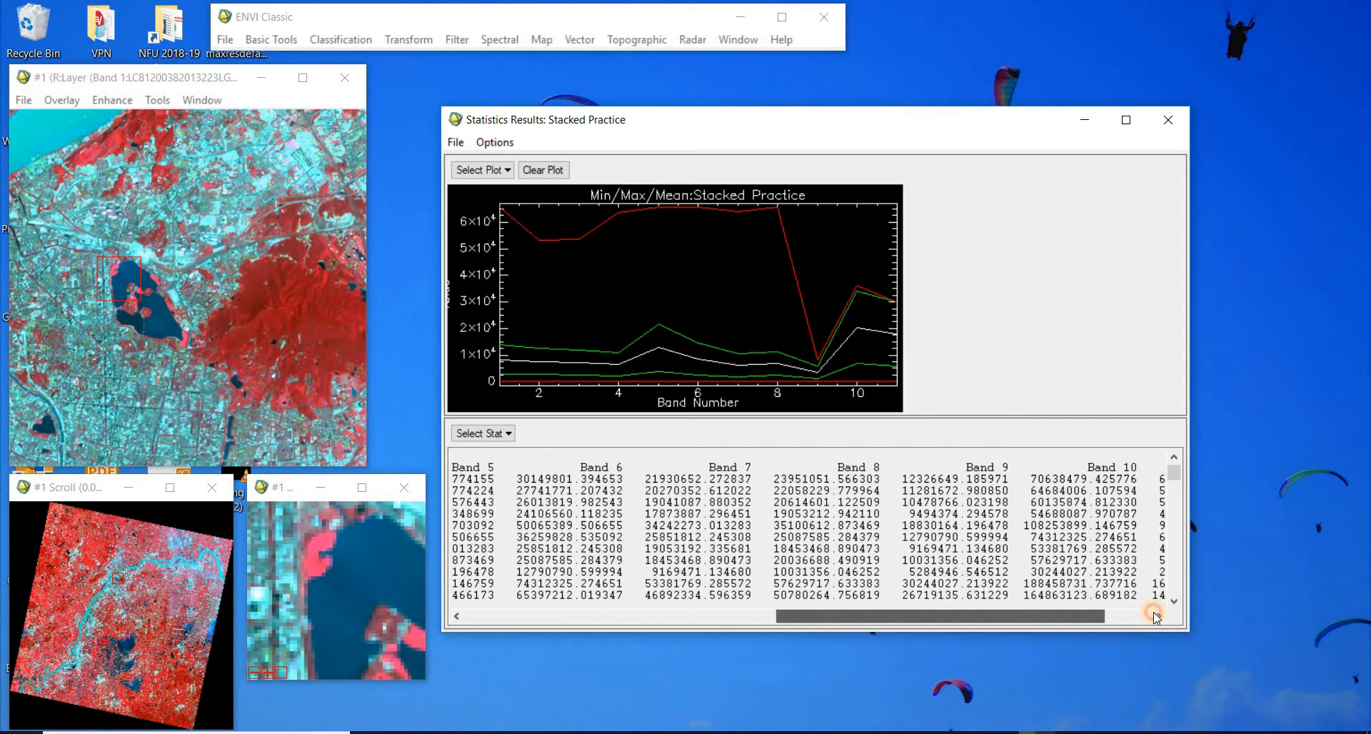
{"action": "left_click_drag", "start_coordinate": [969, 616], "coordinate": [657, 612]}
{"action": "scroll", "coordinate": [679, 500], "scroll_direction": "down", "scroll_amount": 4}
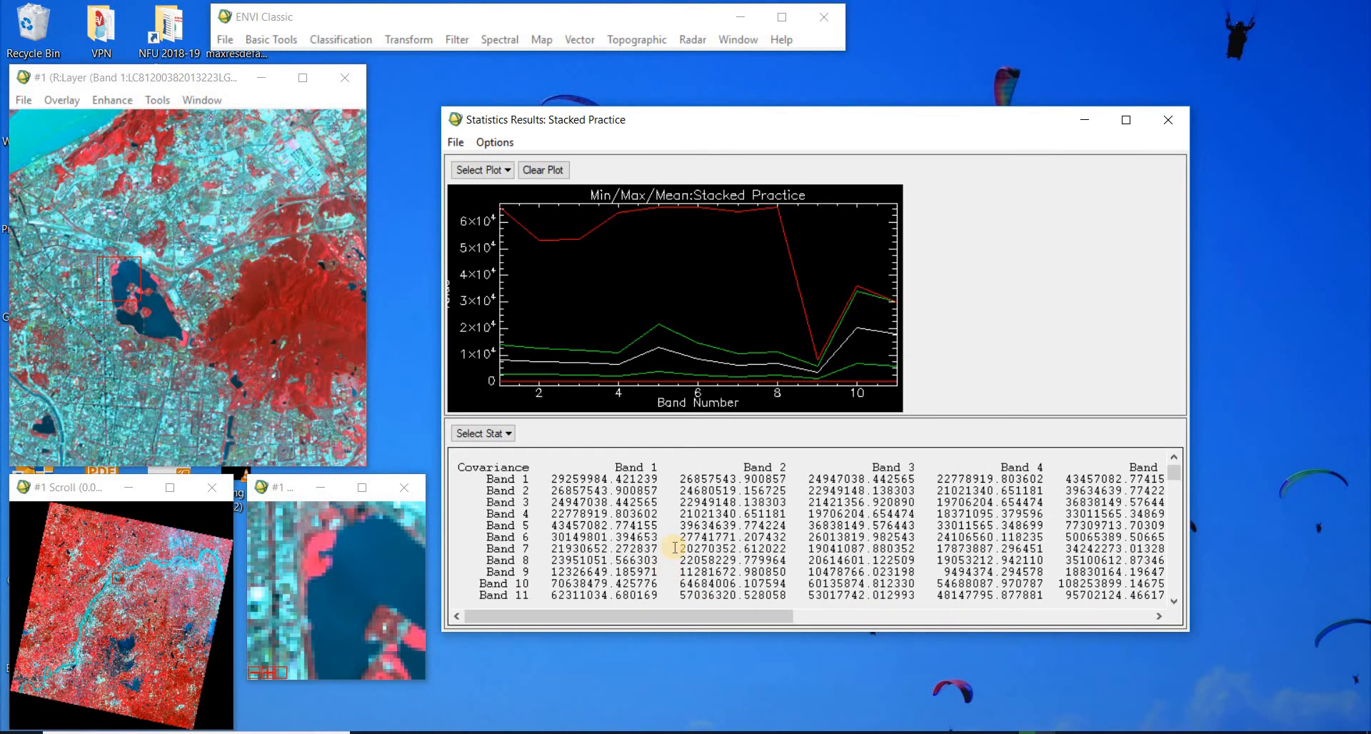
{"action": "scroll", "coordinate": [674, 547], "scroll_direction": "up", "scroll_amount": 2}
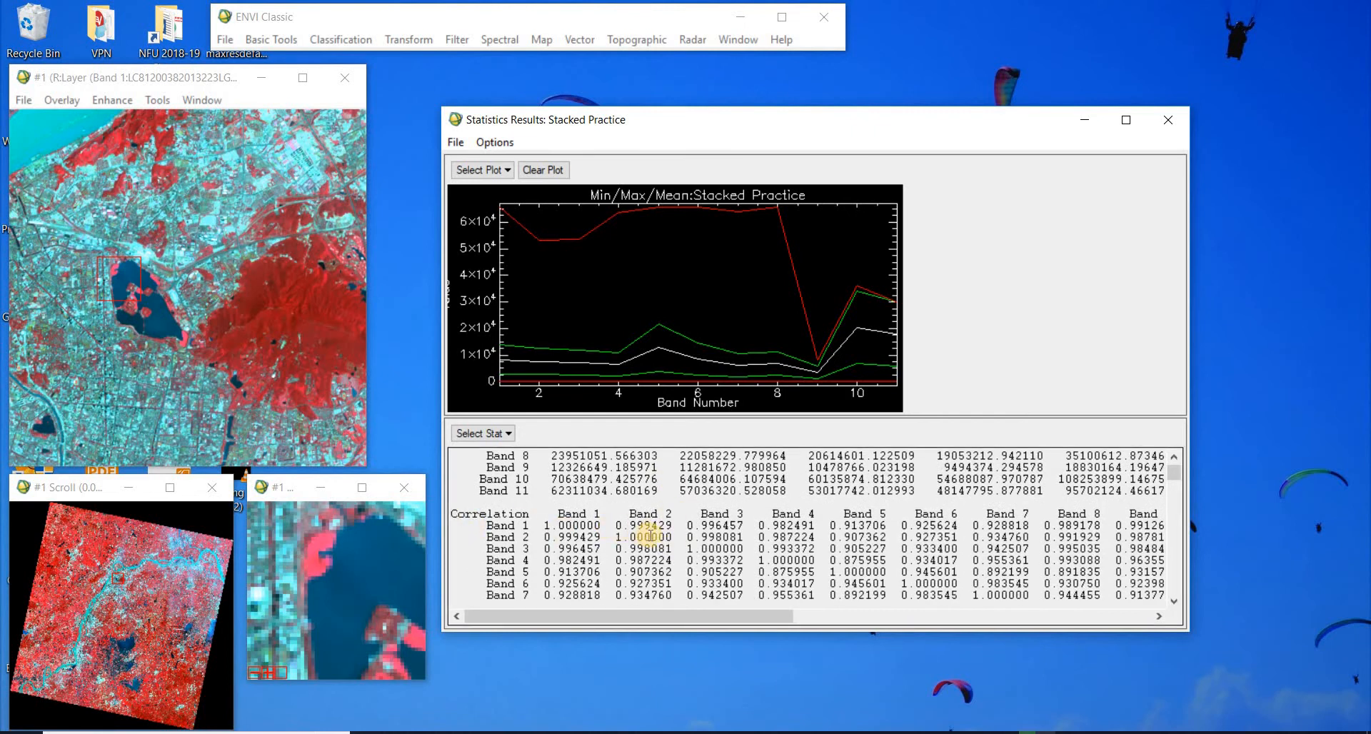
{"action": "scroll", "coordinate": [648, 532], "scroll_direction": "down", "scroll_amount": 2}
{"action": "scroll", "coordinate": [649, 533], "scroll_direction": "up", "scroll_amount": 2}
{"action": "scroll", "coordinate": [649, 536], "scroll_direction": "up", "scroll_amount": 1}
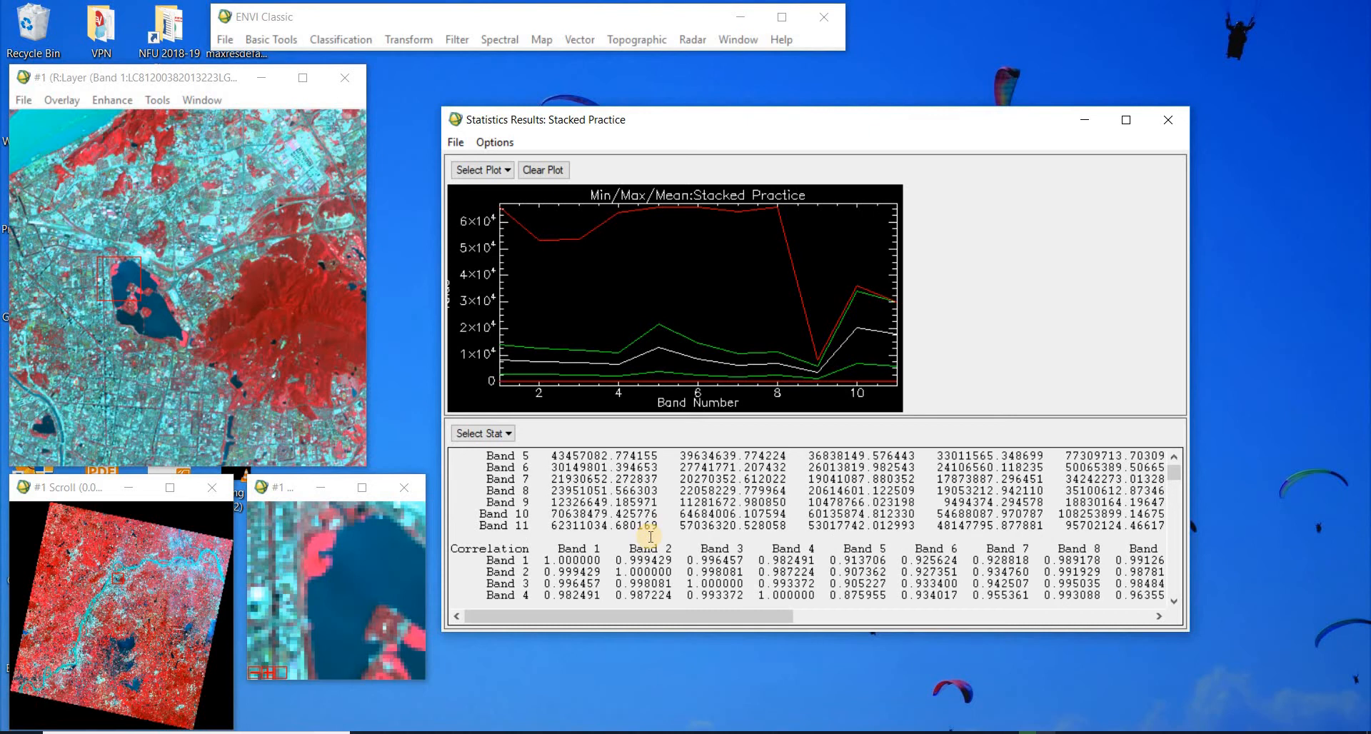
{"action": "left_click", "coordinate": [1159, 125]}
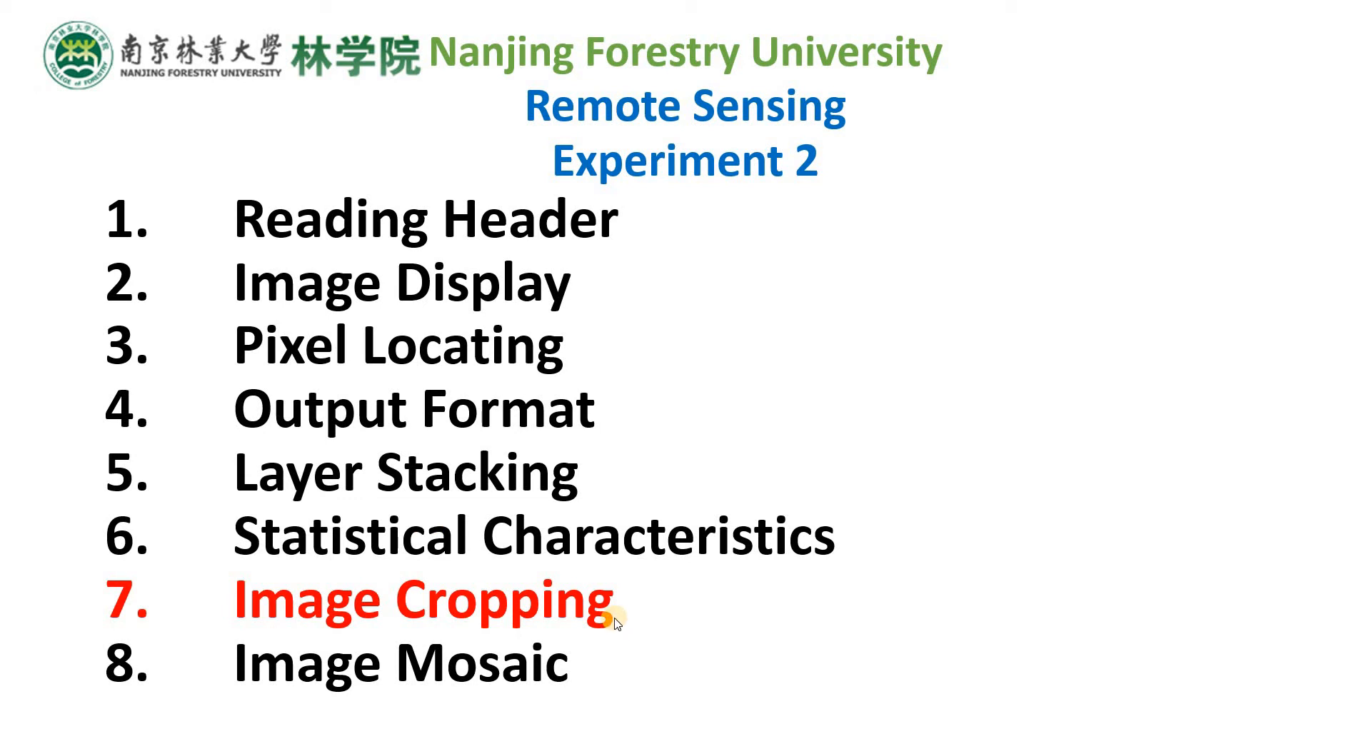
Step: Switch back to ENVI Classic and select the Stacked Practice file among the available bands
{"action": "key", "text": "alt+Tab"}
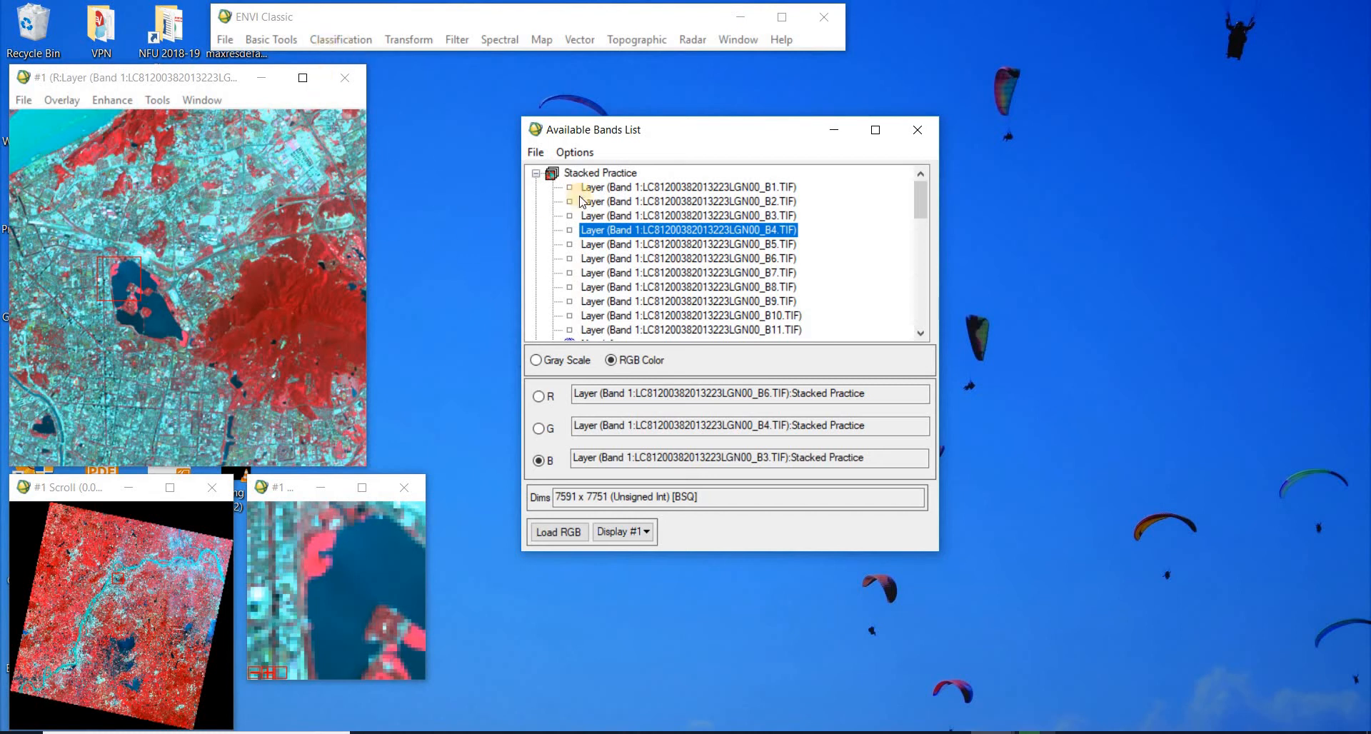
{"action": "left_click", "coordinate": [593, 173]}
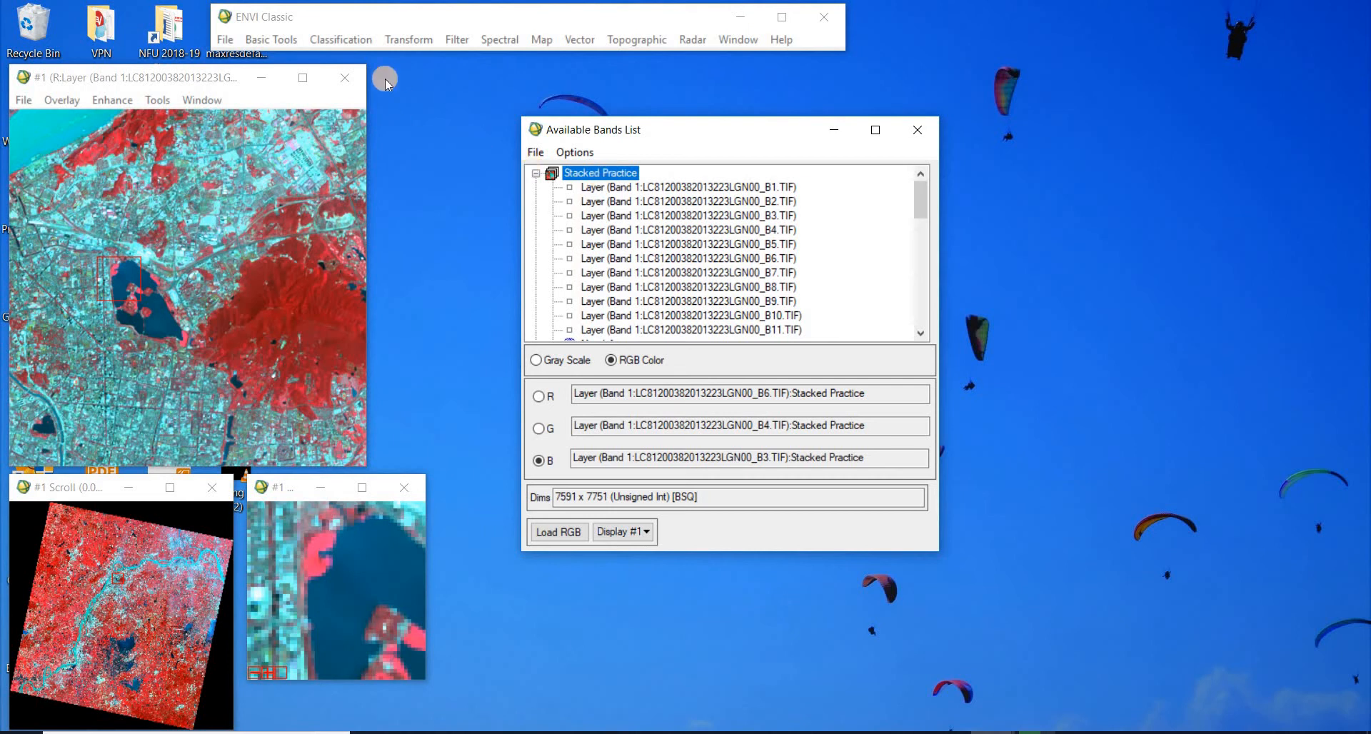
{"action": "left_click", "coordinate": [273, 41]}
{"action": "left_click", "coordinate": [273, 38]}
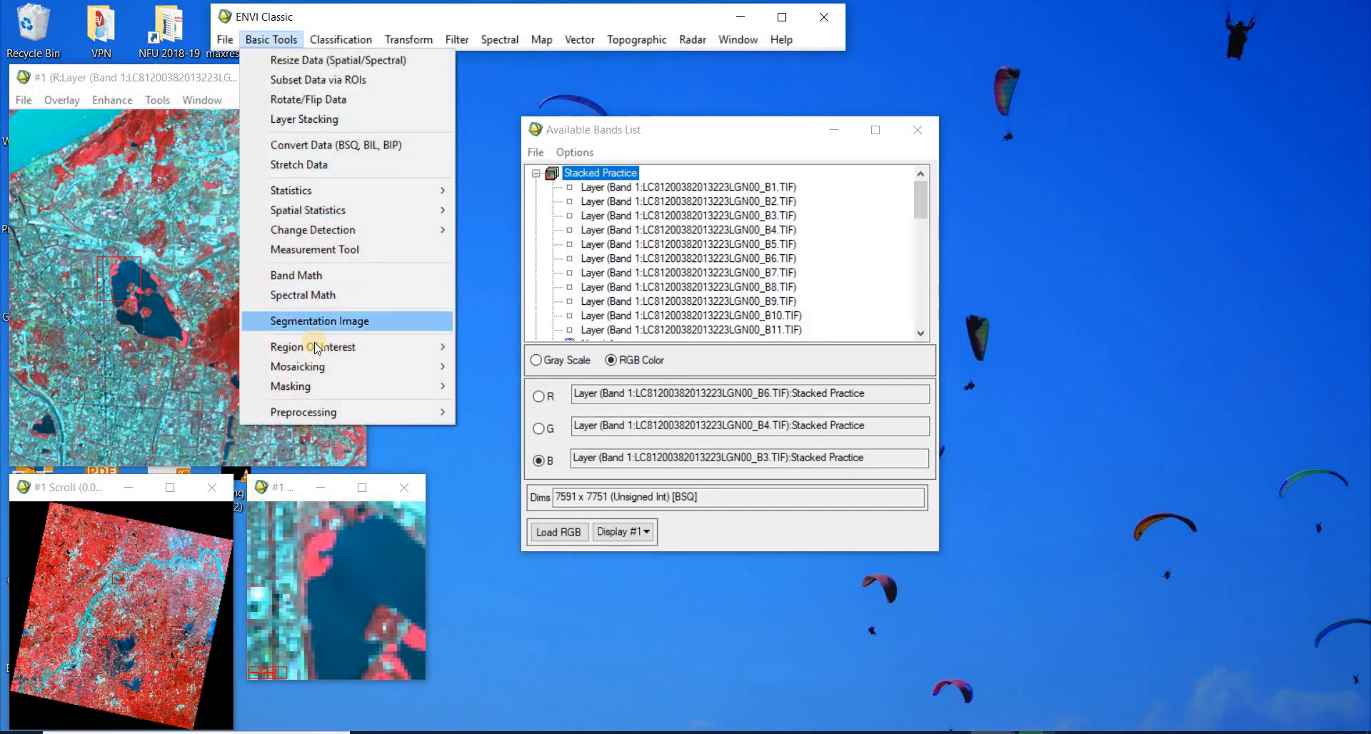
{"action": "mouse_move", "coordinate": [315, 346]}
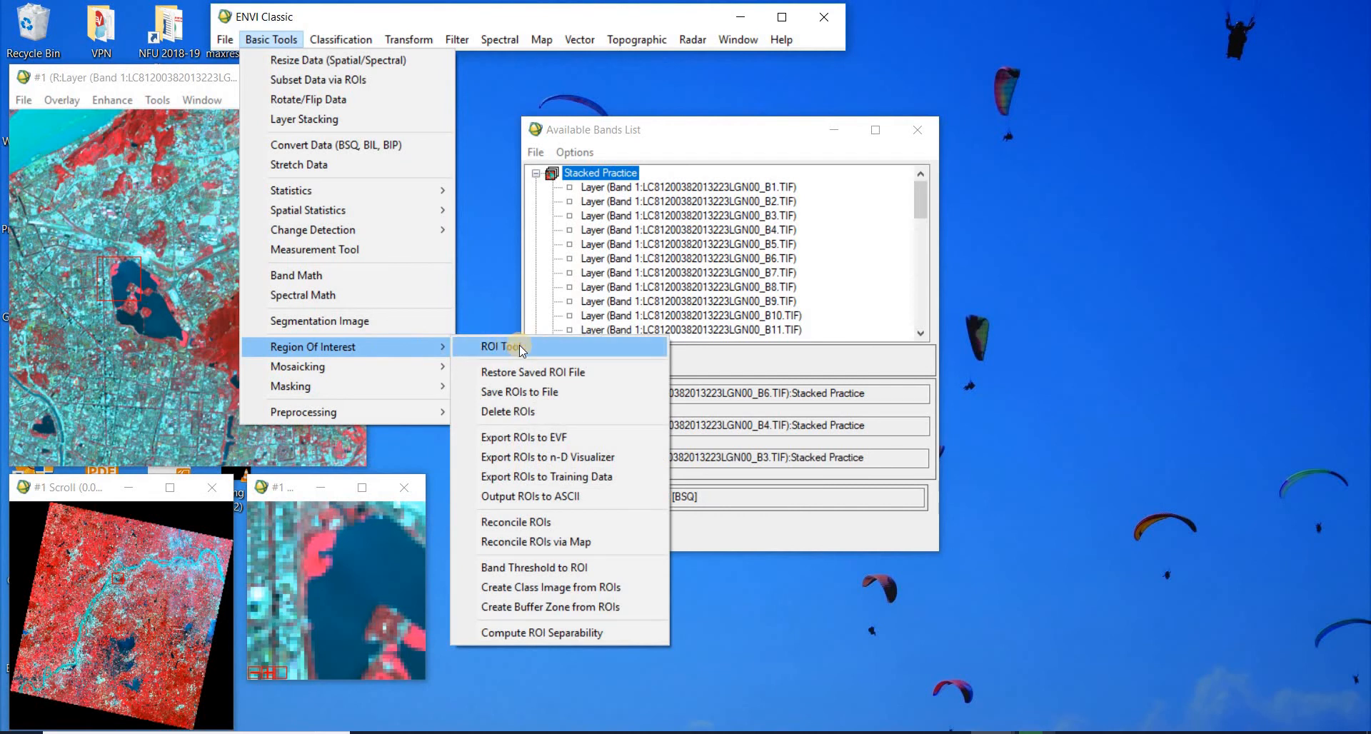
{"action": "left_click", "coordinate": [520, 347]}
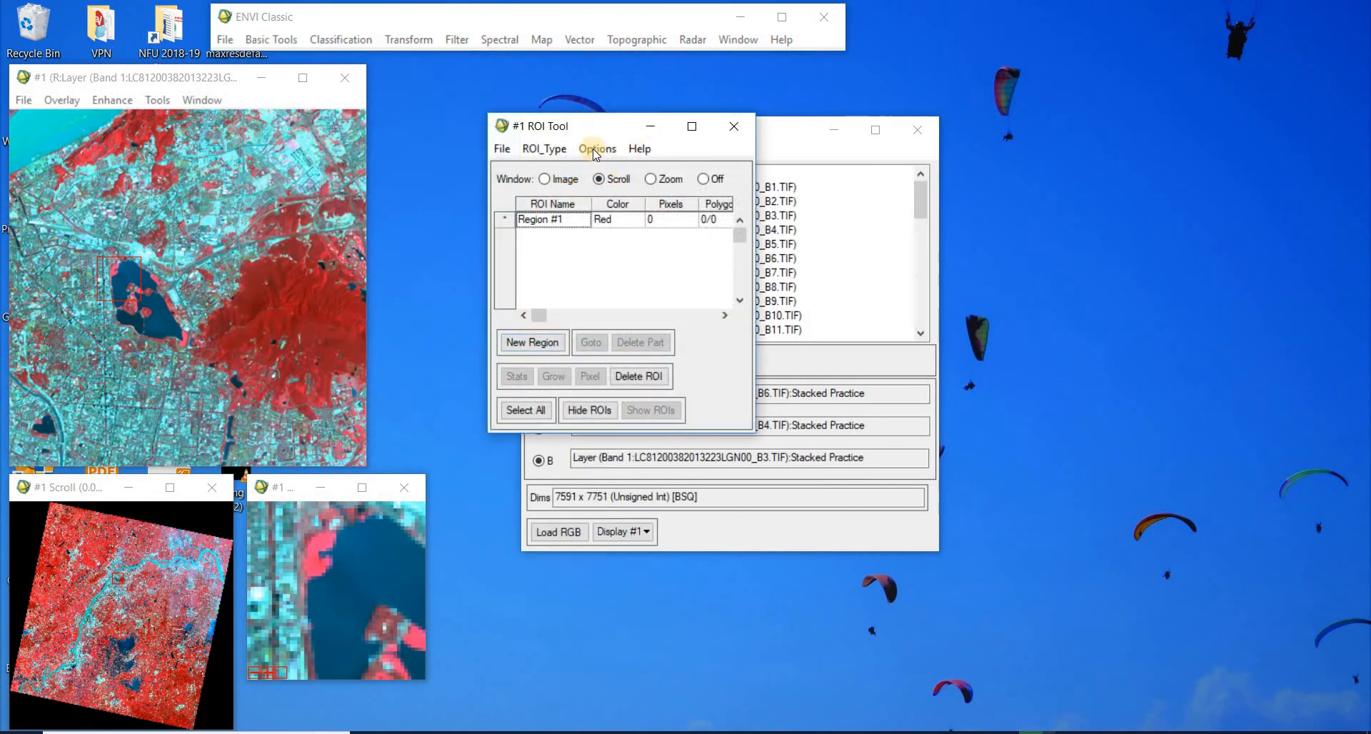
{"action": "left_click", "coordinate": [730, 126]}
Step: Open the ROI Tool for Display #1 and draw a rectangular region of about 13,300 pixels around the lake in the image window
{"action": "left_click", "coordinate": [64, 101]}
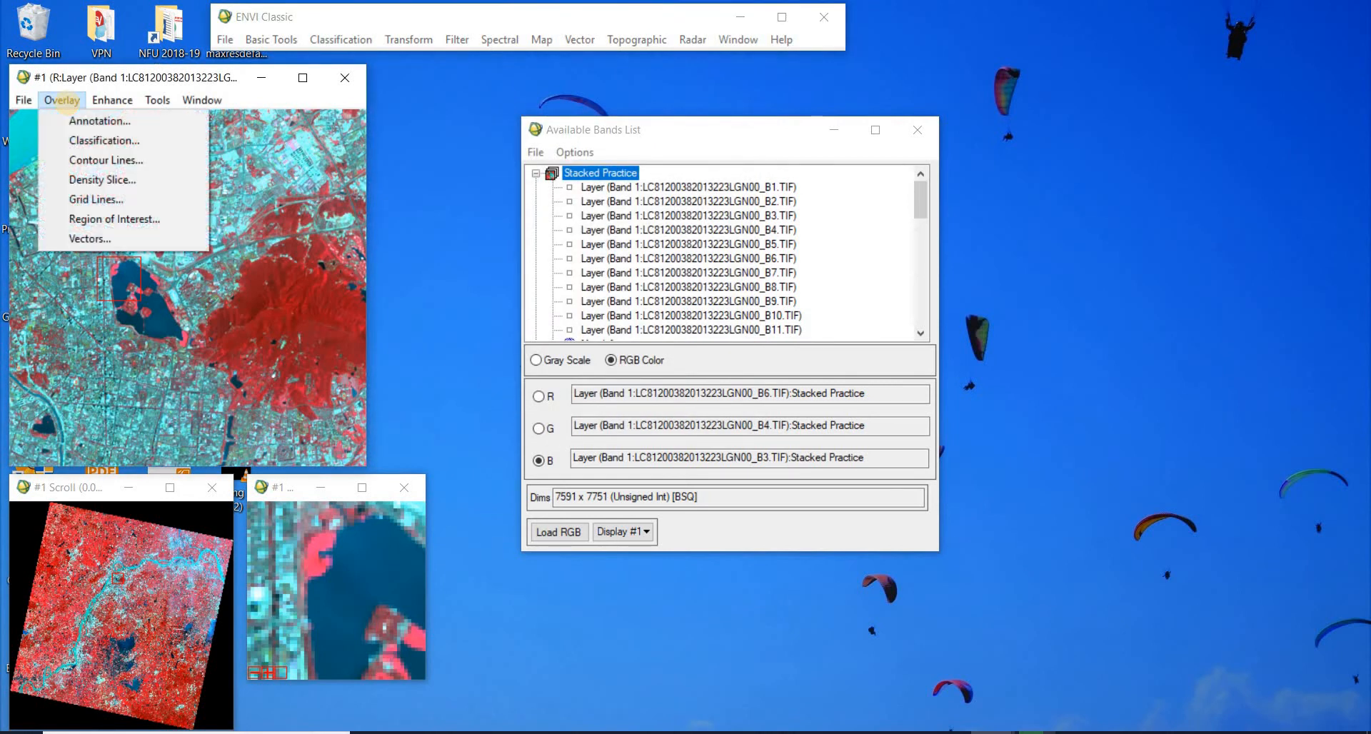
{"action": "left_click", "coordinate": [111, 218]}
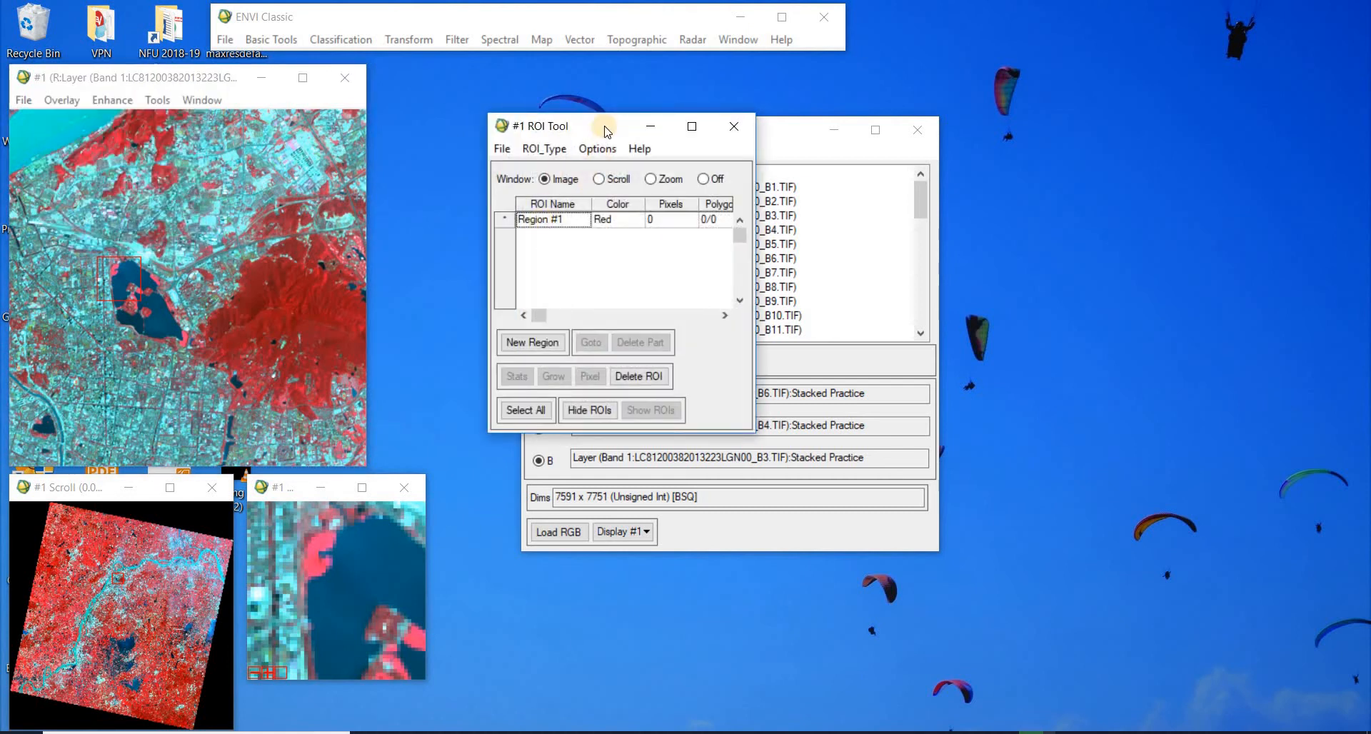
{"action": "left_click", "coordinate": [553, 148]}
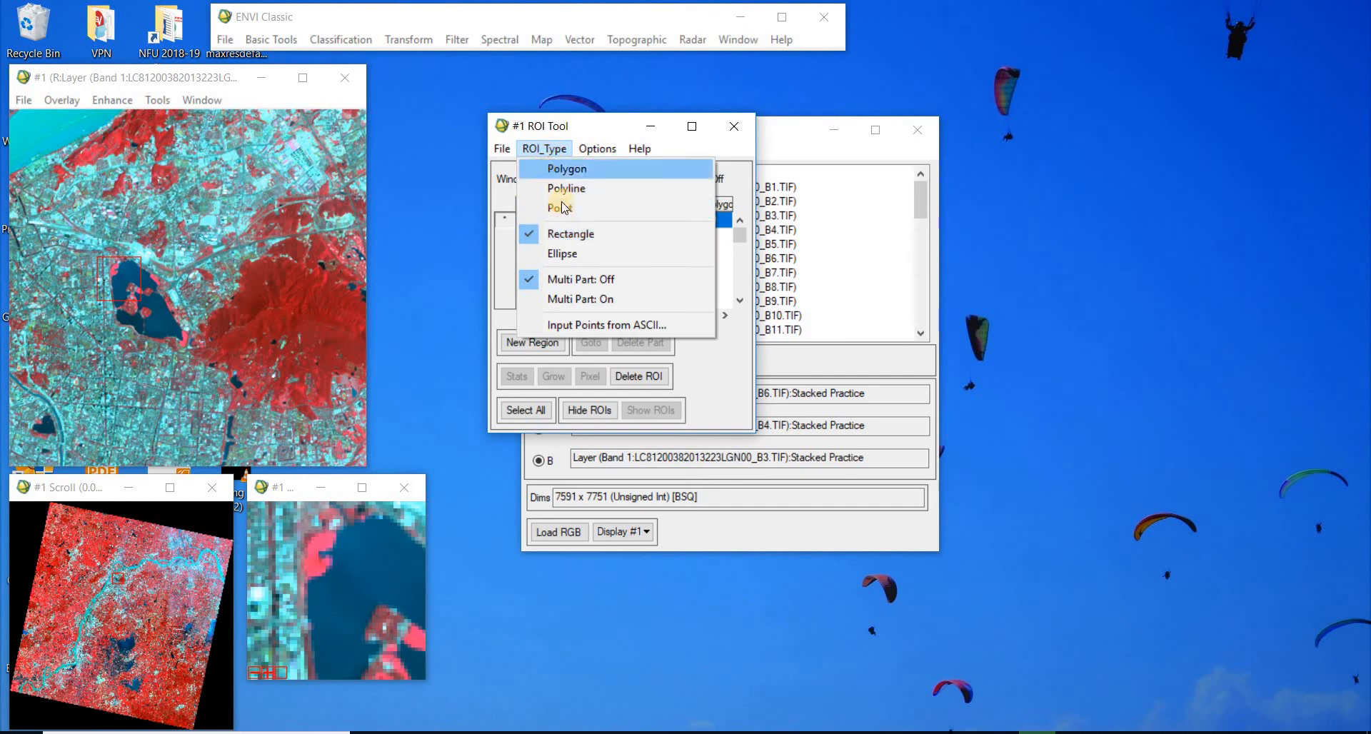
{"action": "left_click", "coordinate": [564, 237]}
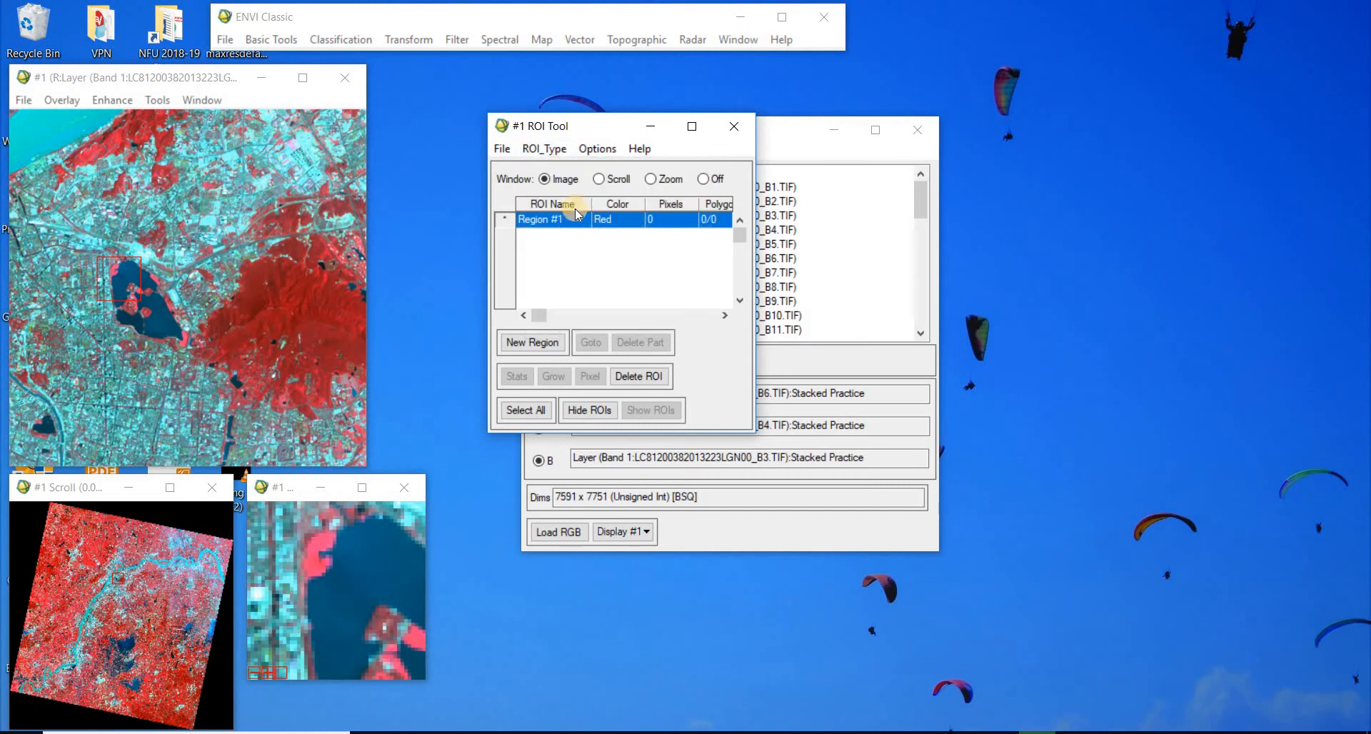
{"action": "mouse_move", "coordinate": [91, 255]}
{"action": "left_mouse_down"}
{"action": "mouse_move", "coordinate": [144, 318]}
{"action": "mouse_move", "coordinate": [200, 350]}
{"action": "left_mouse_up"}
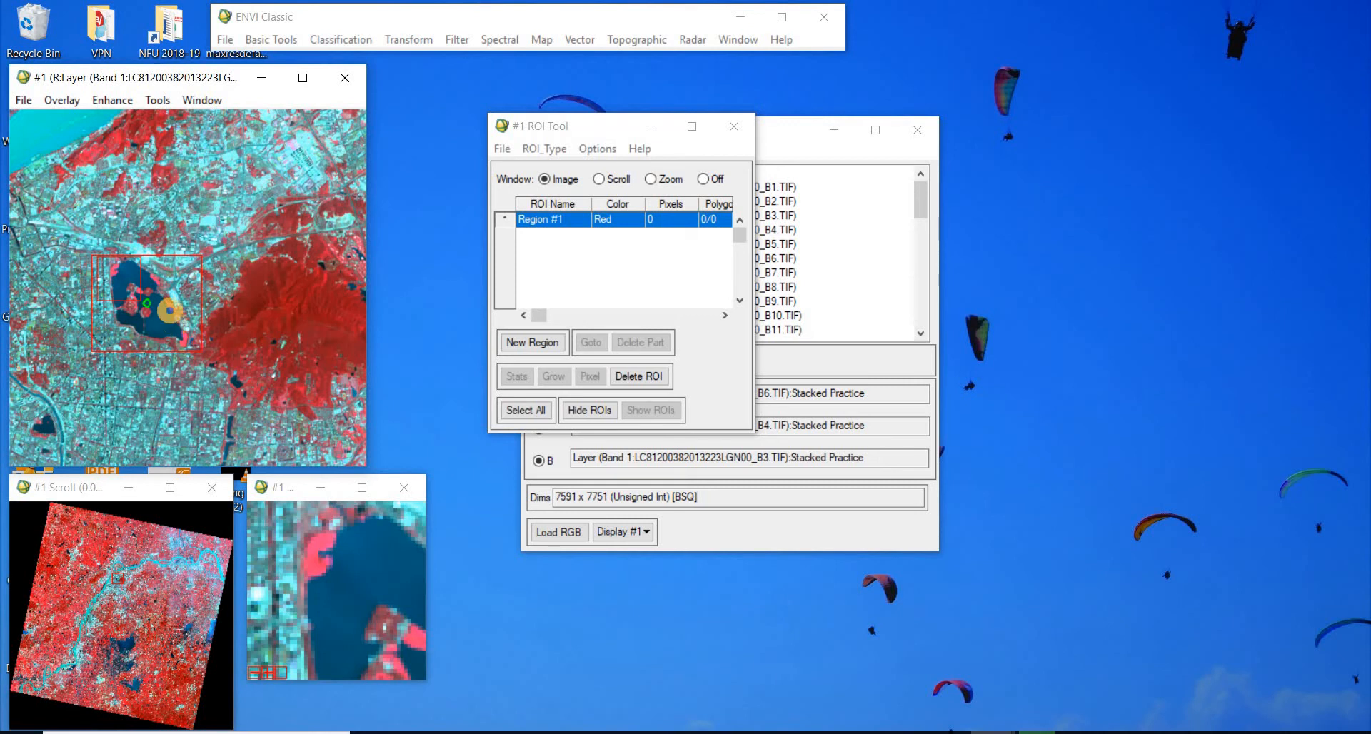
{"action": "right_click", "coordinate": [191, 303]}
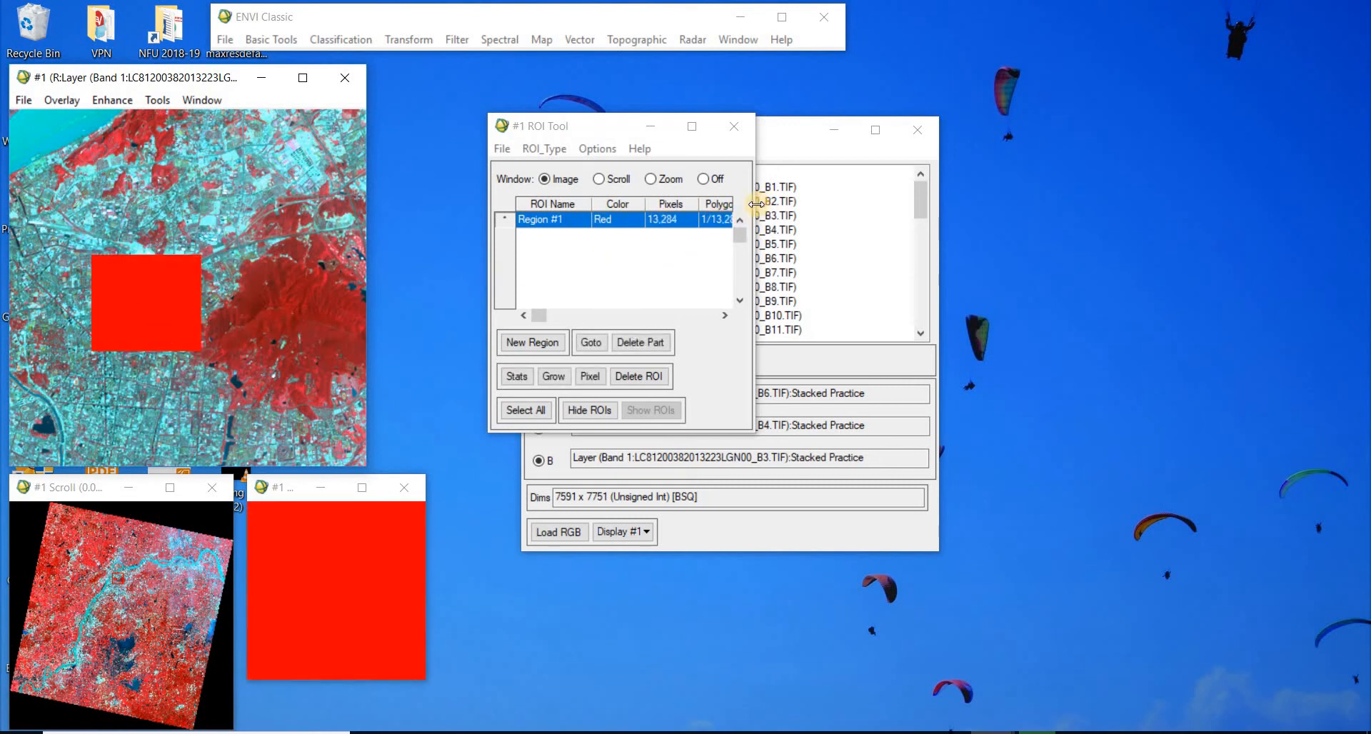
Step: Widen the ROI Tool window and save Region #1 to a file named ROI Lake Regular in the Practice Lab folder
{"action": "left_click_drag", "start_coordinate": [756, 204], "coordinate": [920, 204]}
{"action": "left_click", "coordinate": [502, 149]}
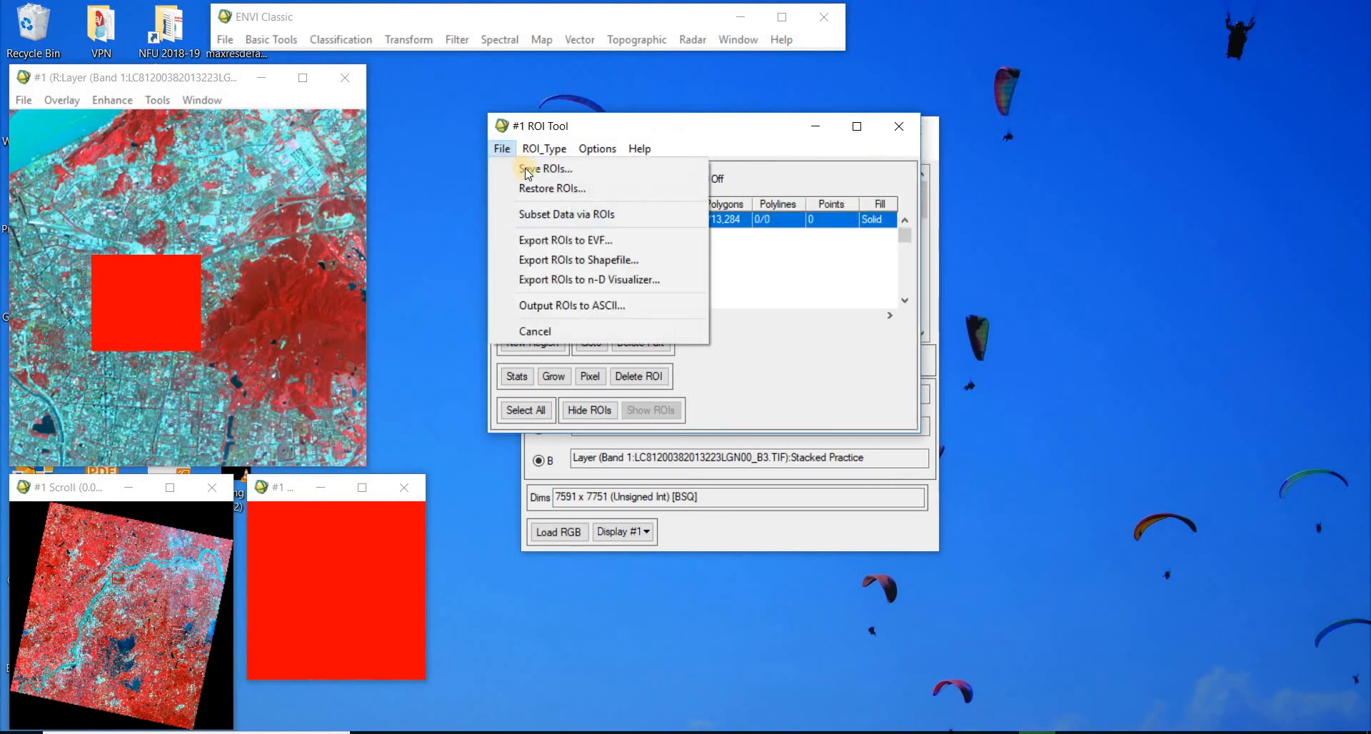
{"action": "left_click", "coordinate": [525, 169]}
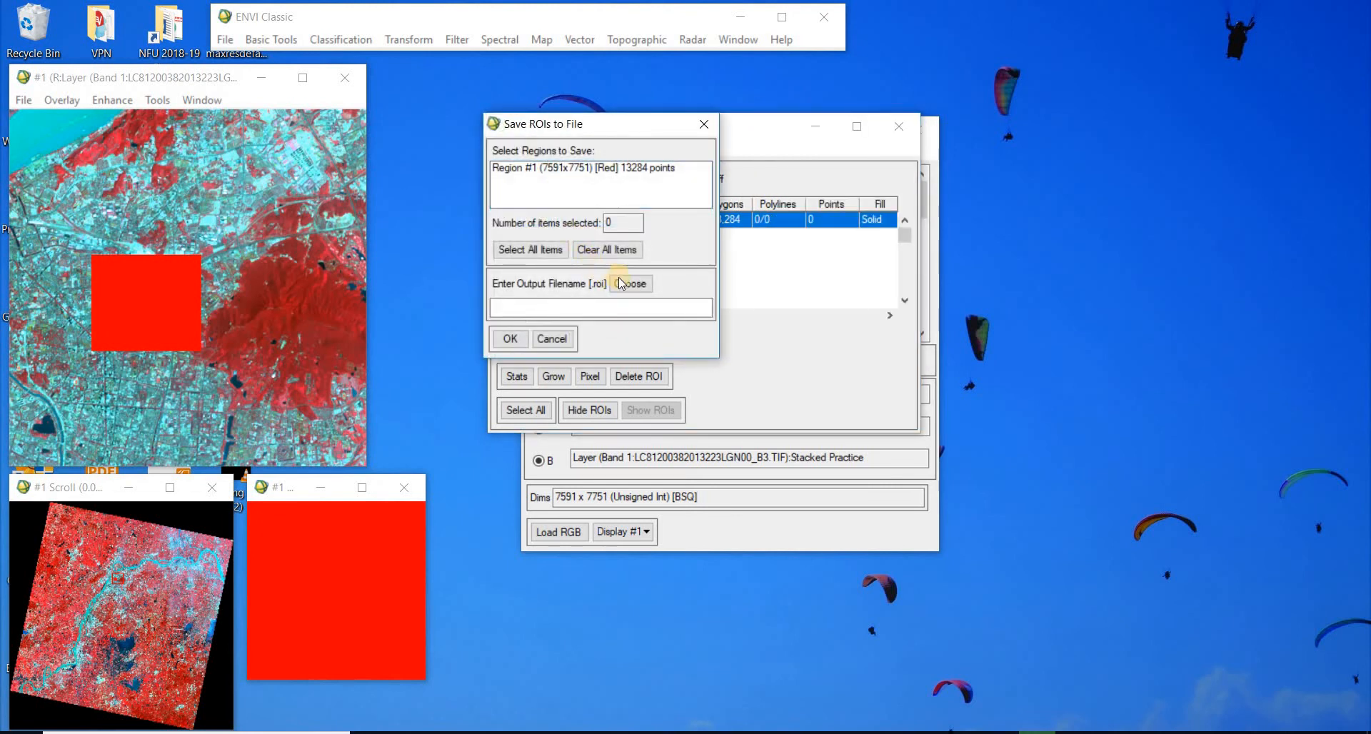
{"action": "left_click", "coordinate": [641, 283]}
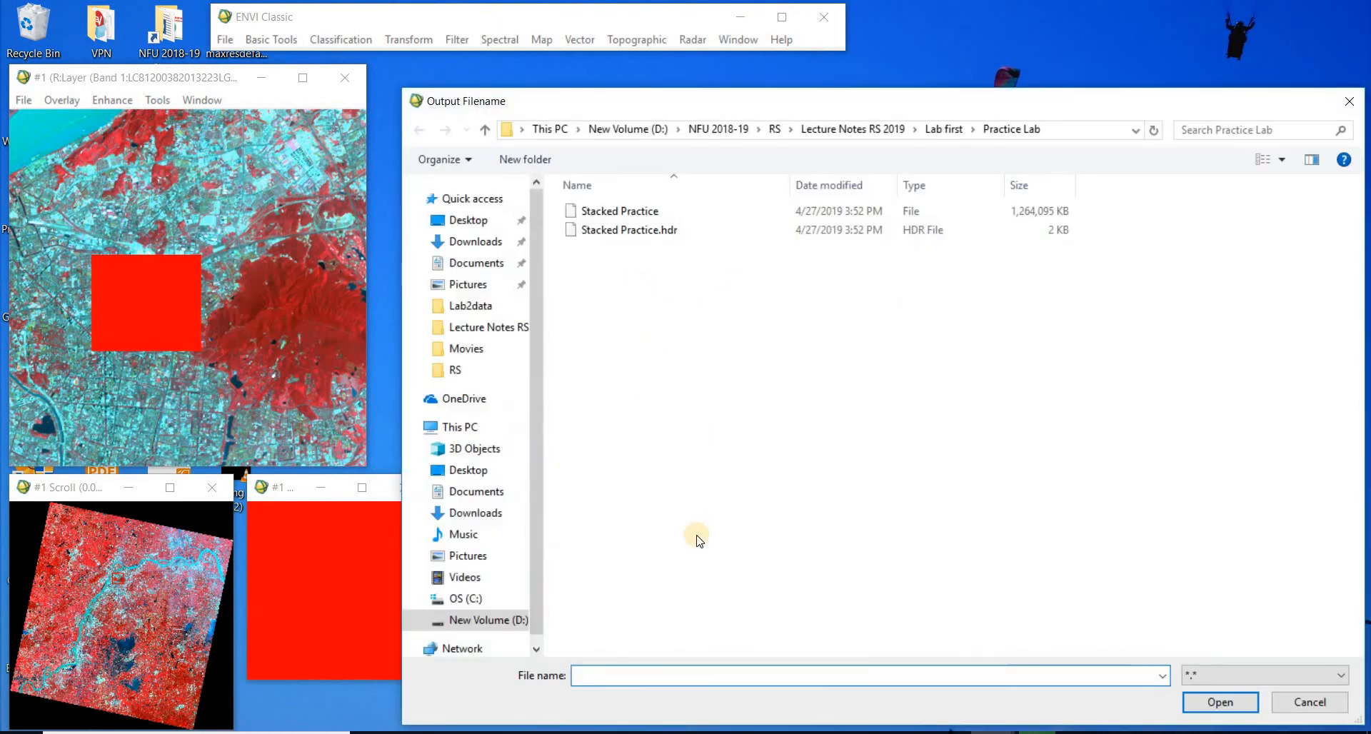
{"action": "left_click", "coordinate": [617, 671]}
{"action": "type", "text": "Regular"}
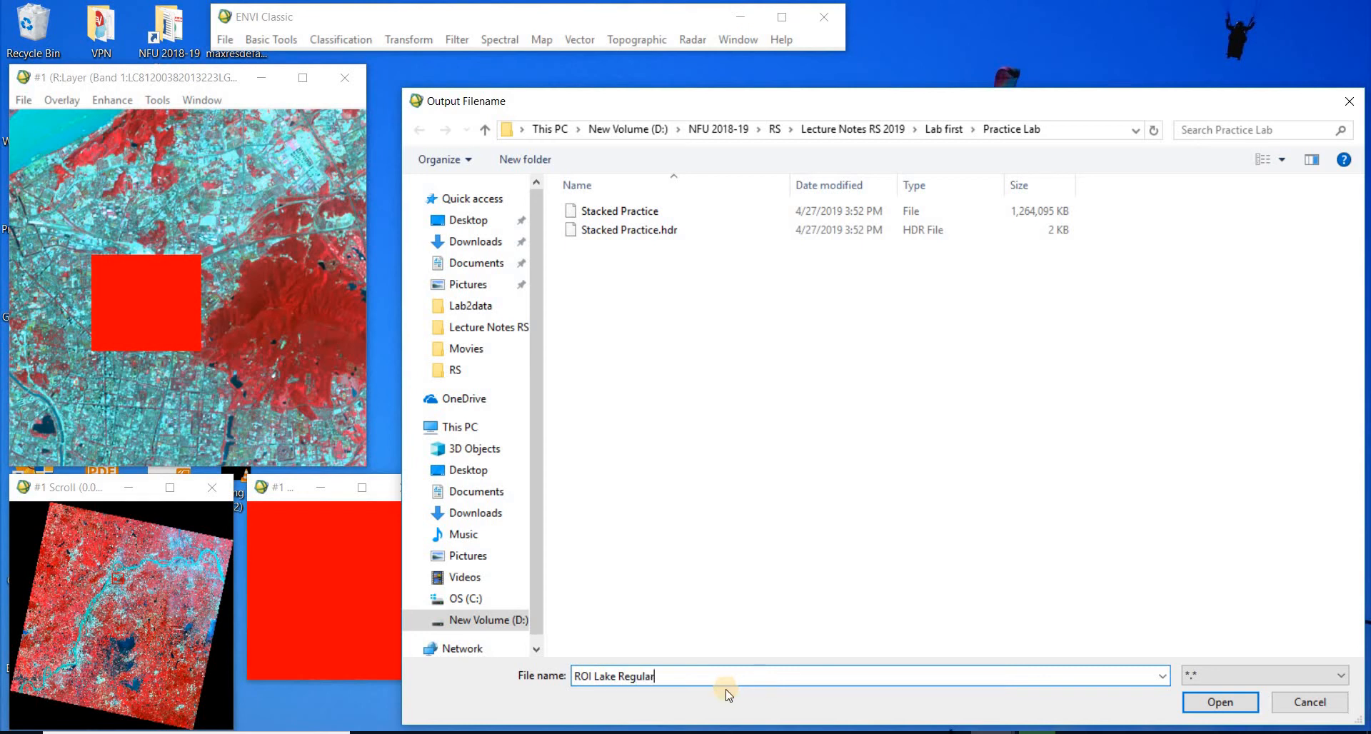
{"action": "left_click", "coordinate": [1222, 703]}
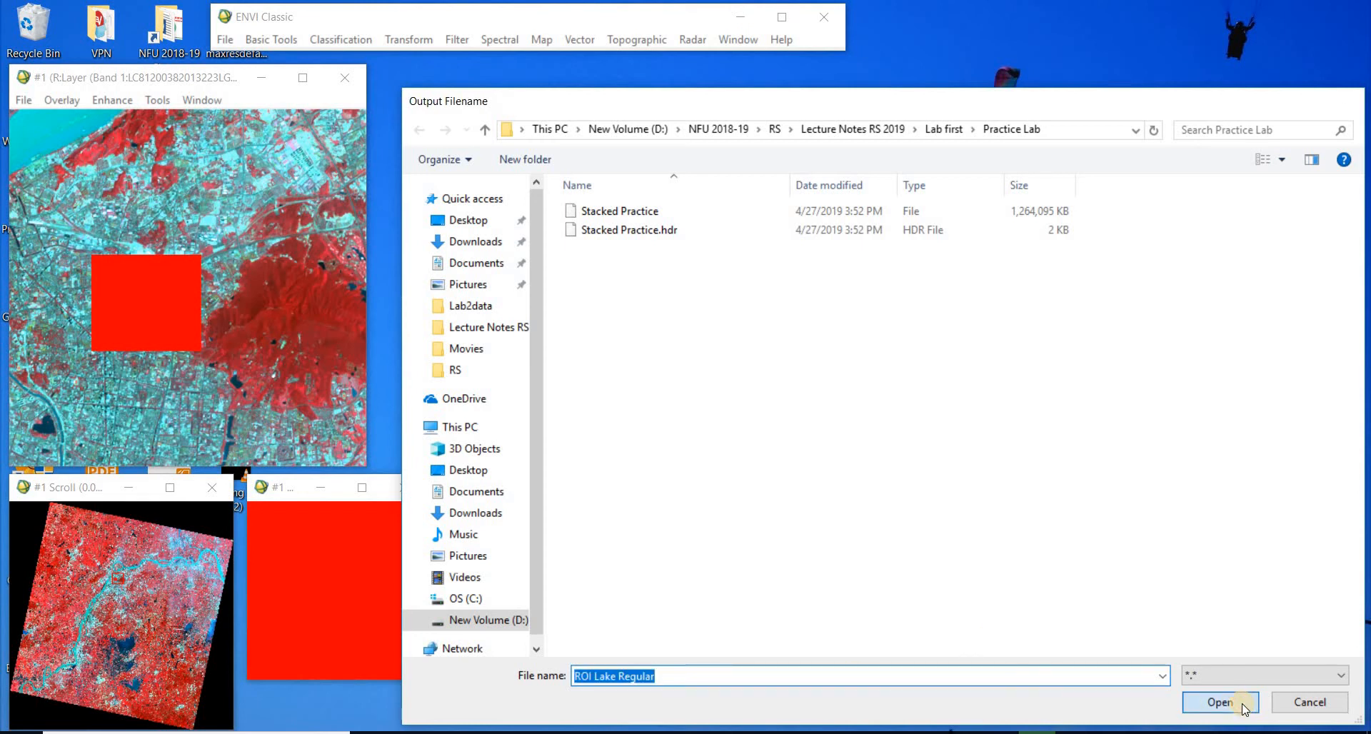
{"action": "left_click", "coordinate": [583, 168]}
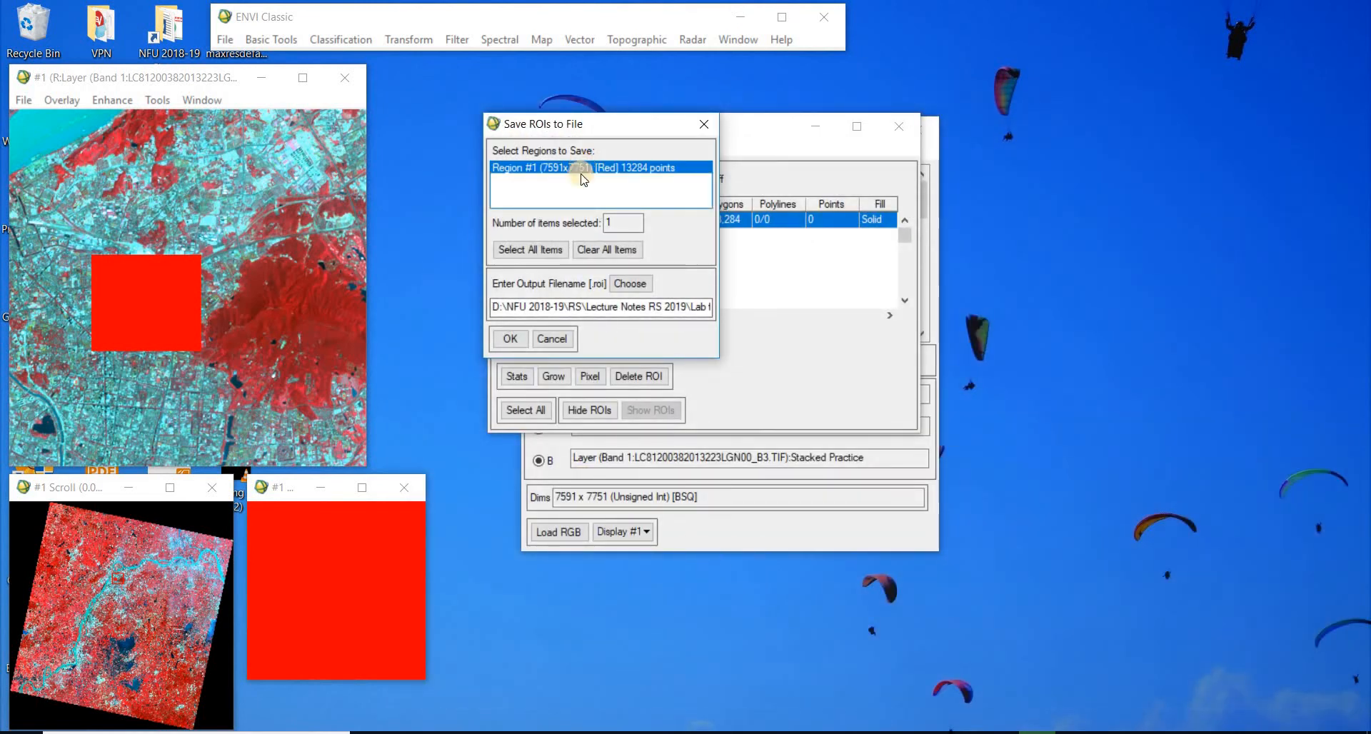
{"action": "left_click", "coordinate": [522, 340]}
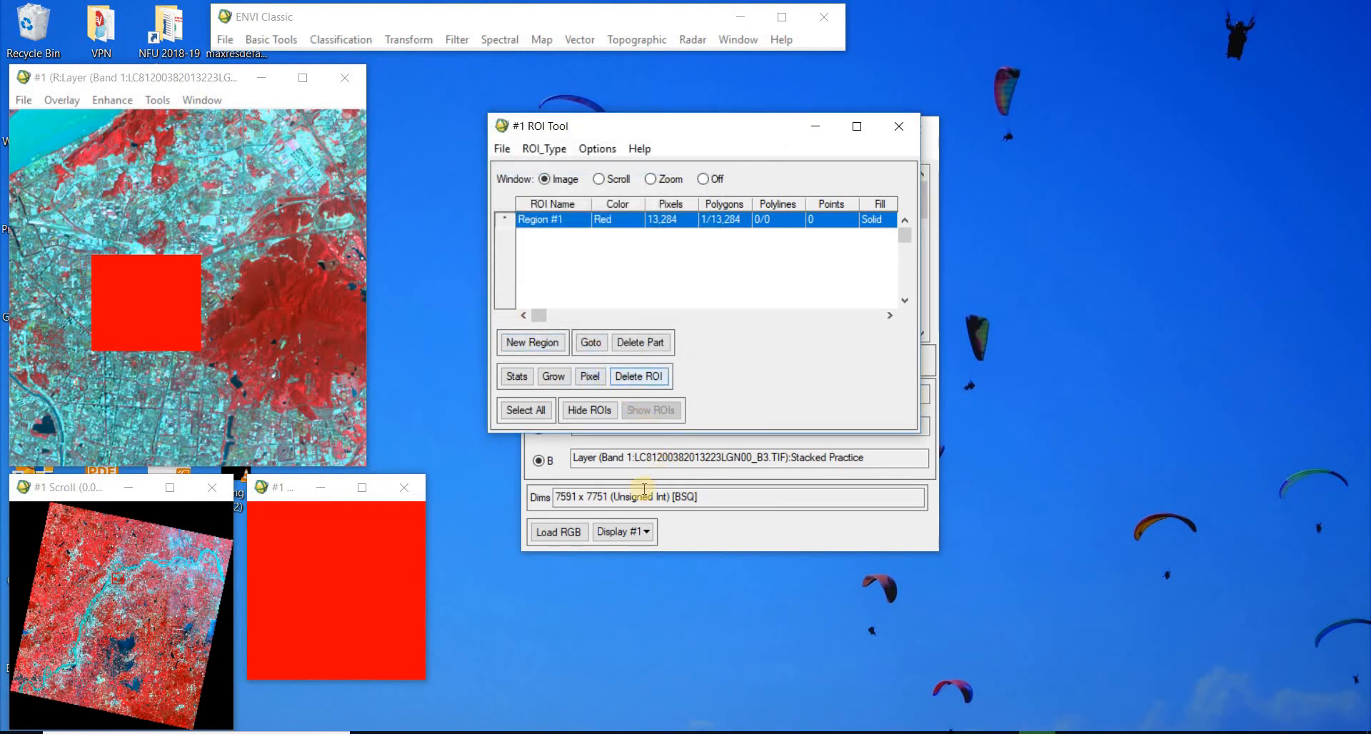
Step: Switch to File Explorer, check the Practice Lab folder for ROI Lake Regular.roi, and return to ENVI Classic
{"action": "left_click", "coordinate": [541, 714]}
{"action": "left_click", "coordinate": [418, 733]}
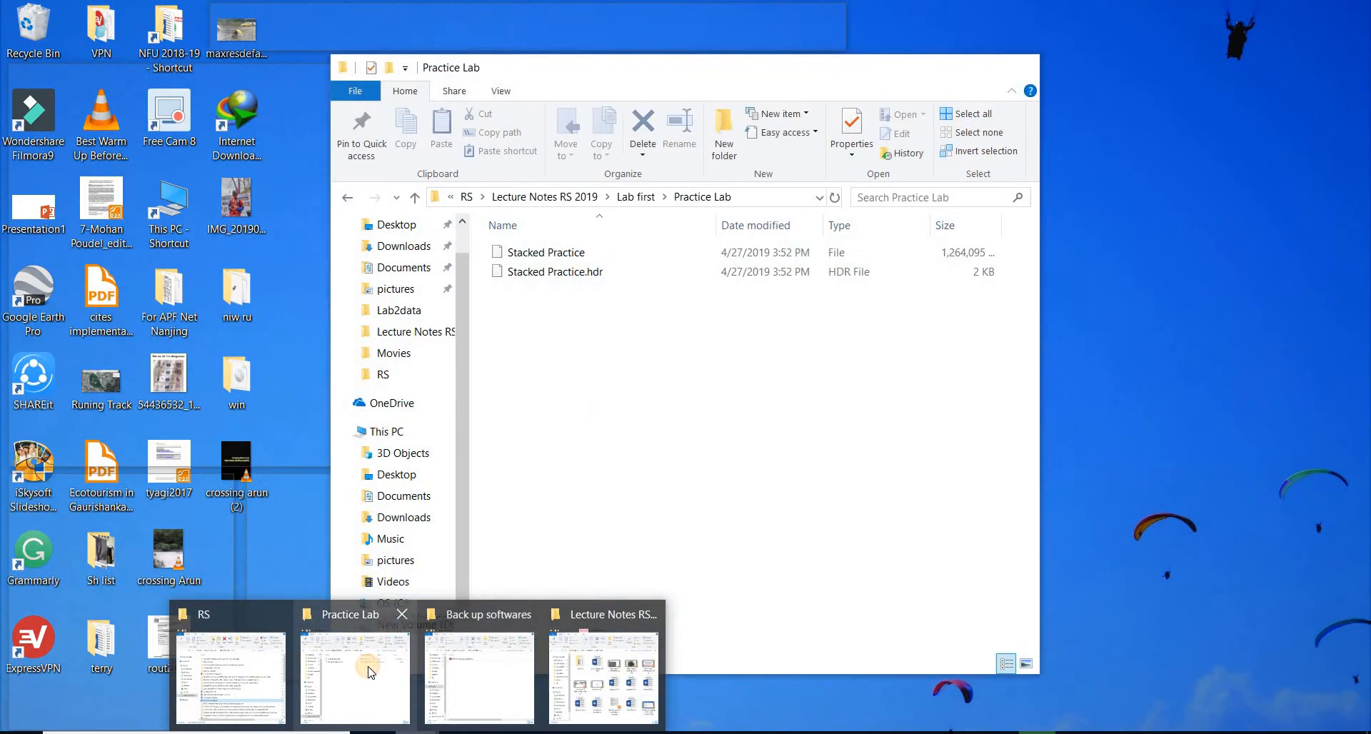
{"action": "left_click", "coordinate": [371, 672]}
{"action": "left_click", "coordinate": [540, 254]}
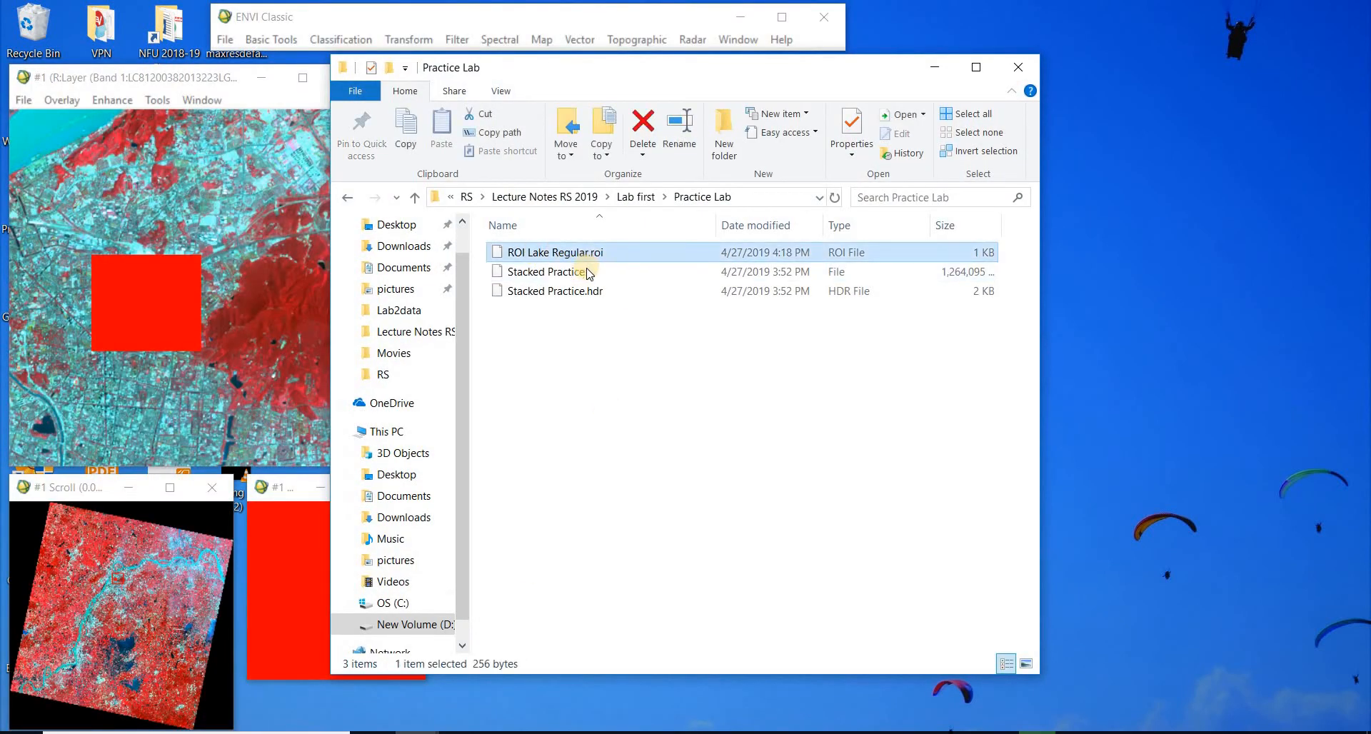
{"action": "left_click", "coordinate": [935, 67]}
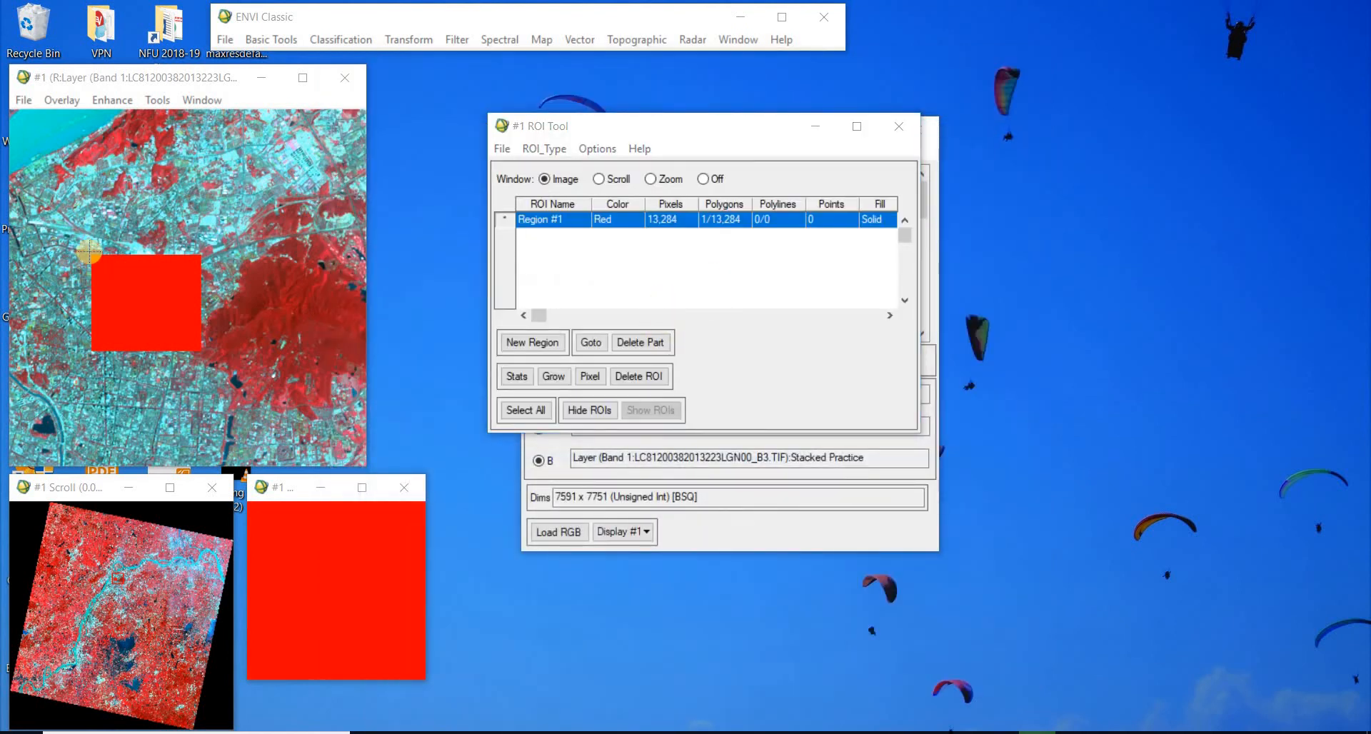
Step: Start subsetting data via ROIs with Stacked Practice as the input file, and switch the input selection to Band
{"action": "left_click", "coordinate": [507, 148]}
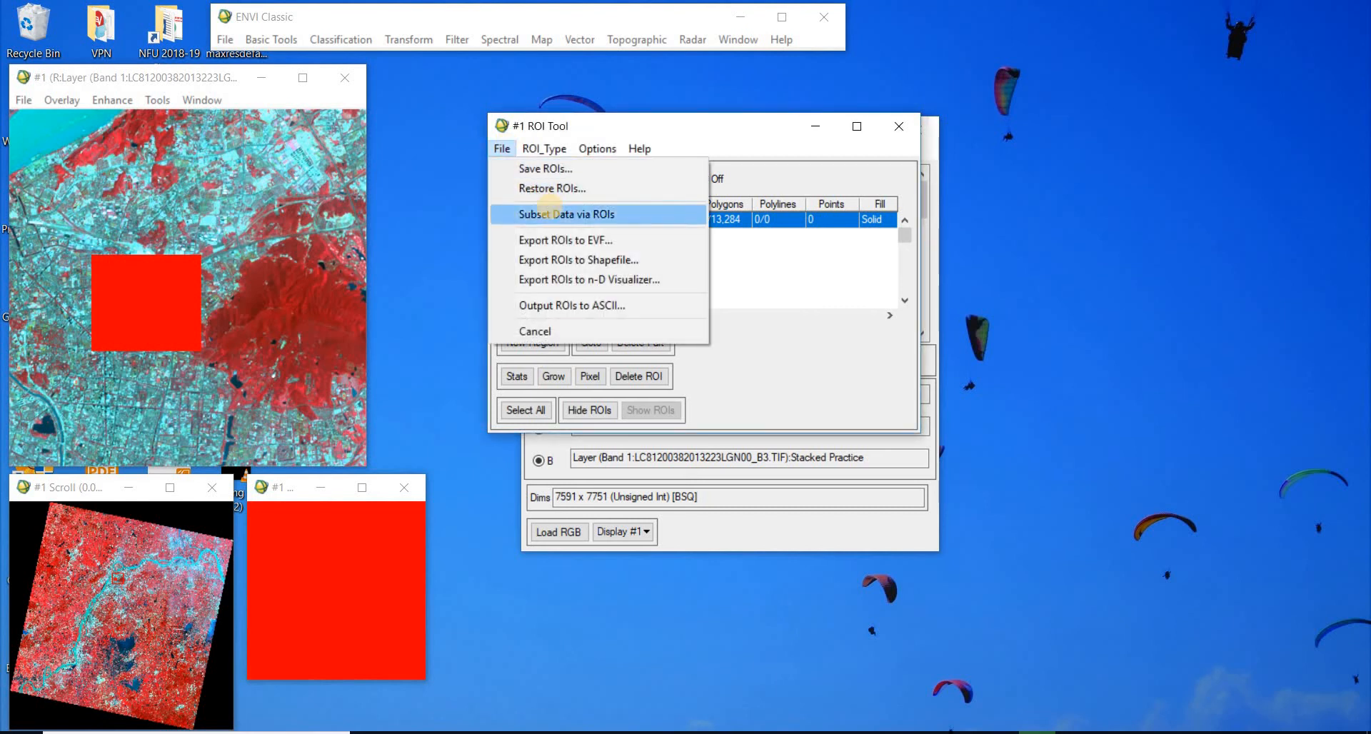
{"action": "left_click", "coordinate": [550, 214]}
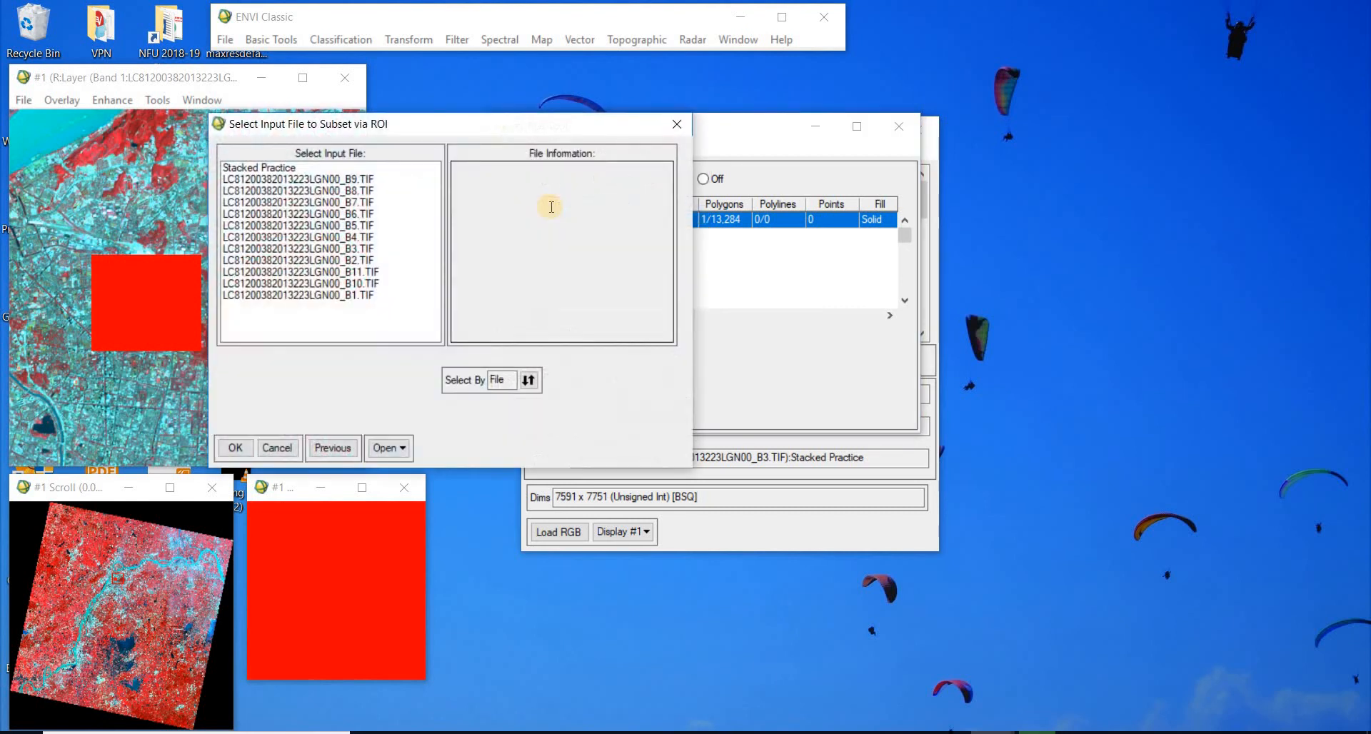
{"action": "left_click", "coordinate": [257, 166]}
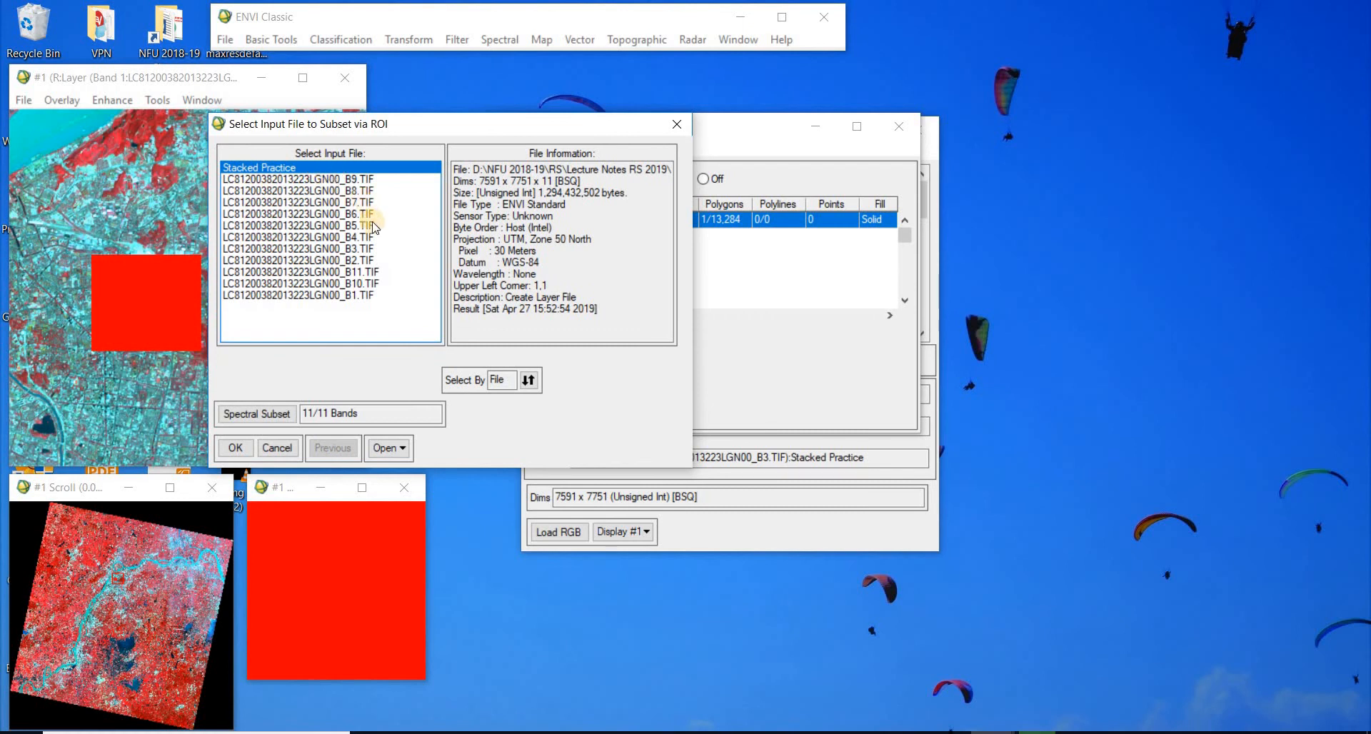
{"action": "left_click", "coordinate": [528, 380]}
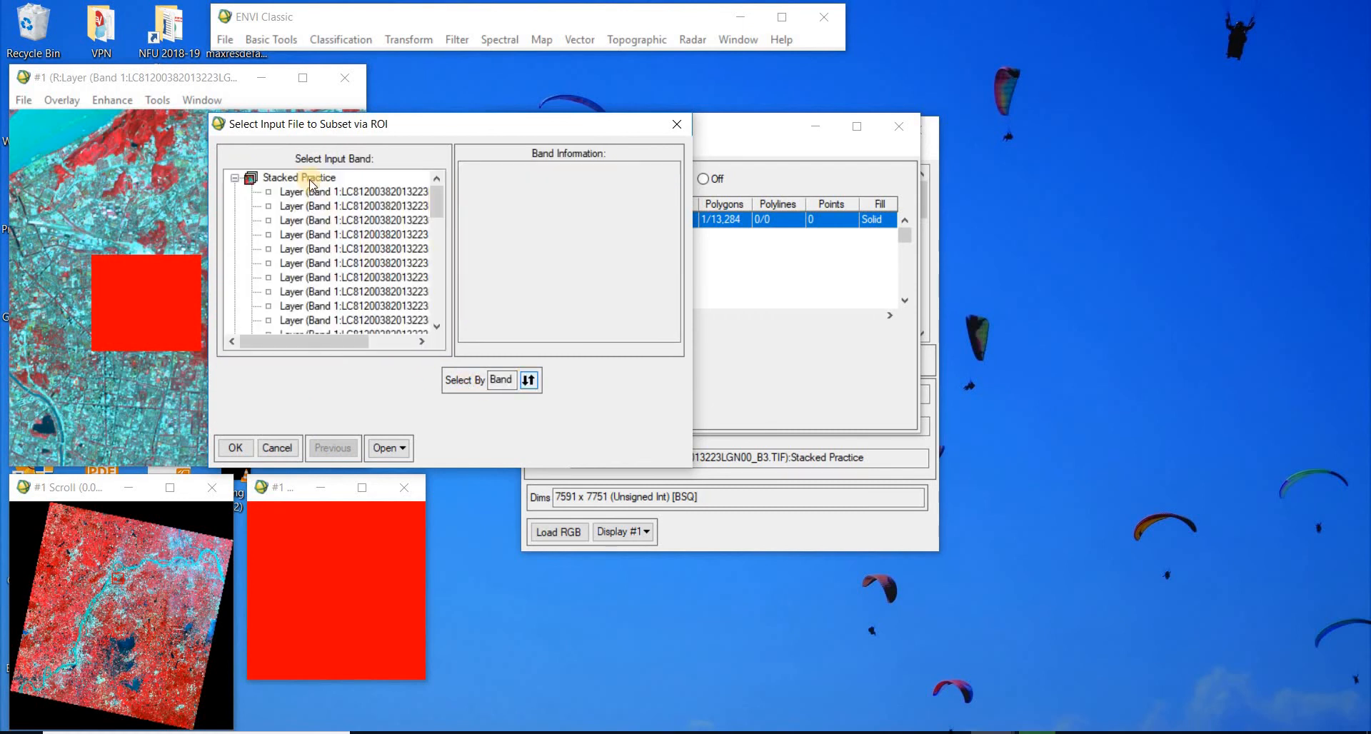
Step: Restore ROI Lake Regular.roi from the Practice Lab folder through the subset input selection
{"action": "left_click", "coordinate": [402, 450]}
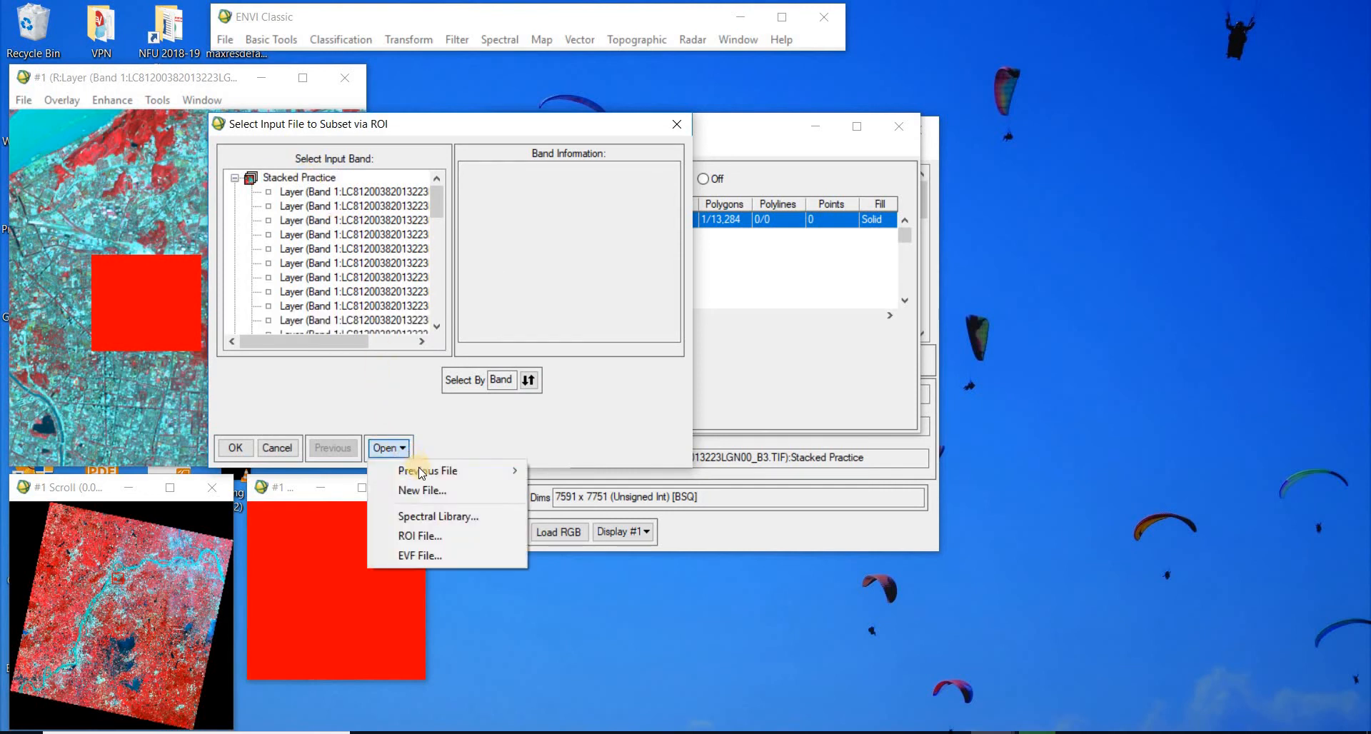
{"action": "left_click", "coordinate": [434, 532]}
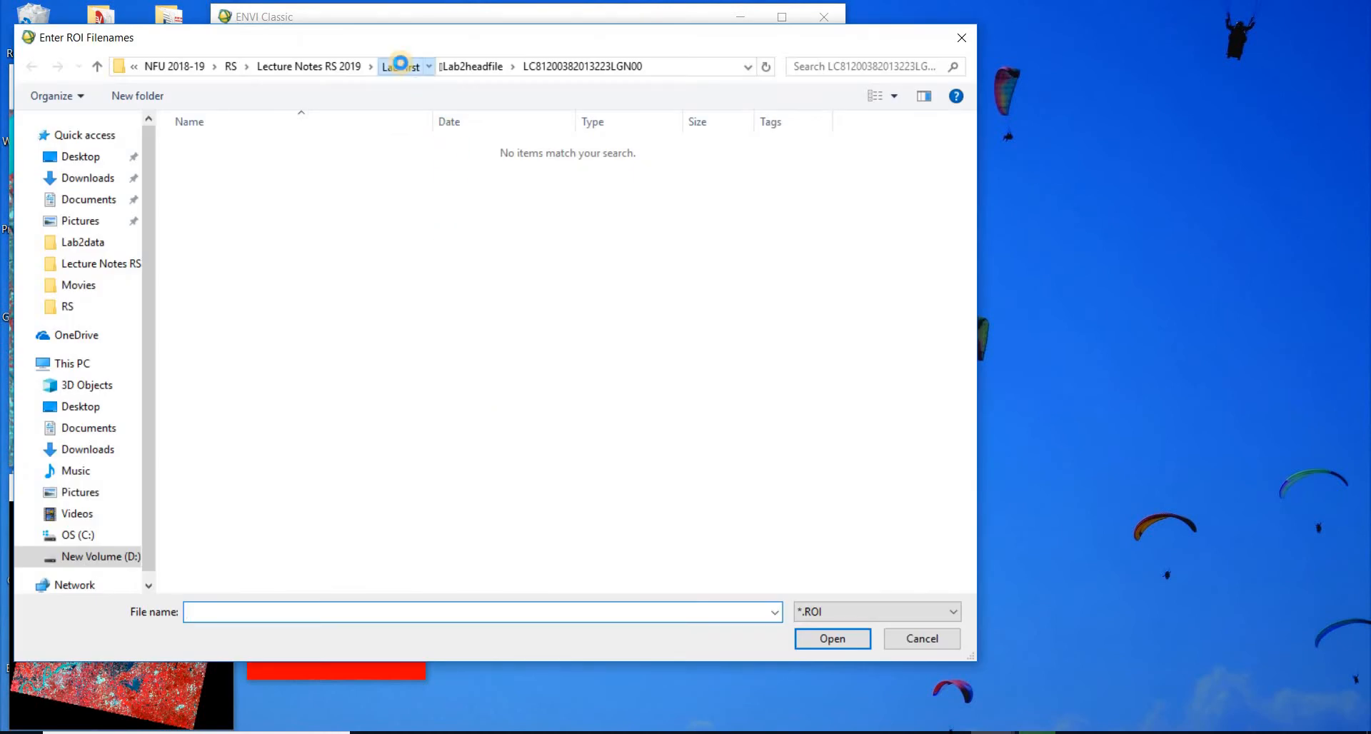
{"action": "left_click", "coordinate": [401, 68]}
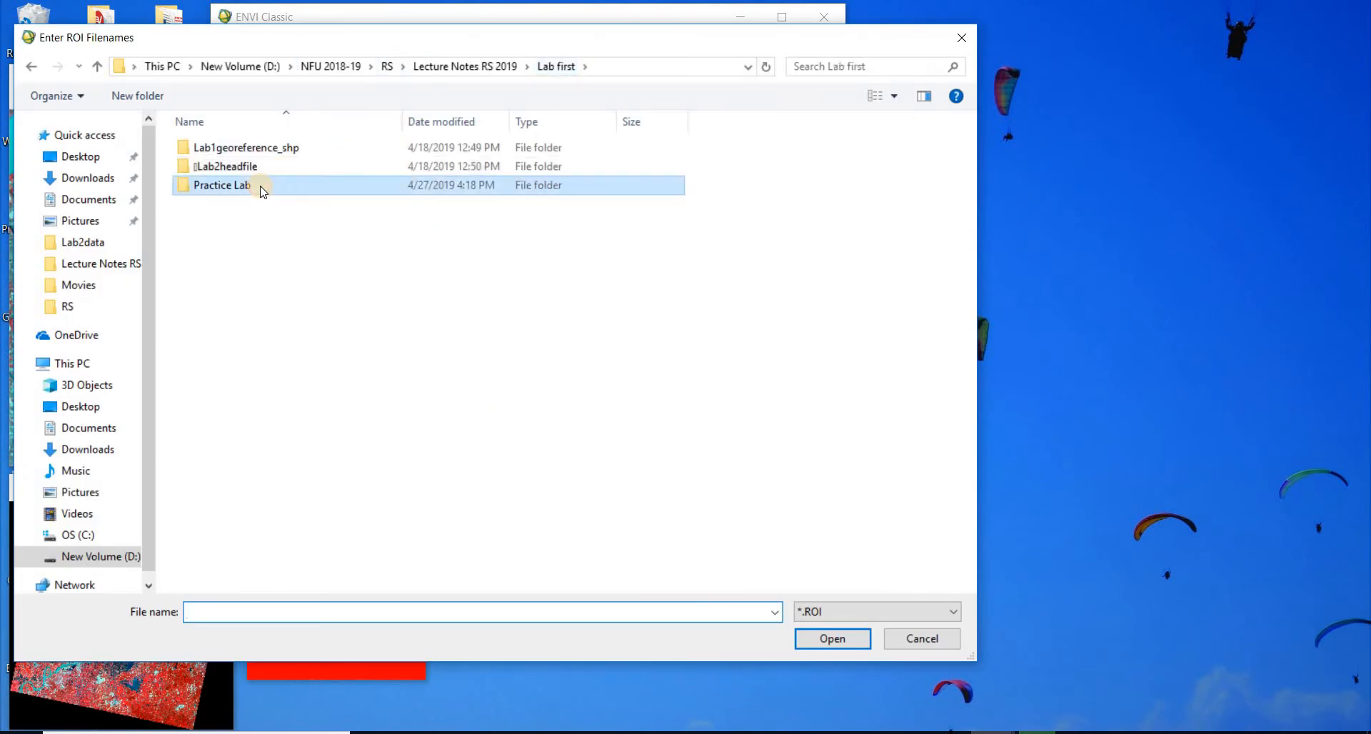
{"action": "double_click", "coordinate": [261, 185]}
{"action": "left_click", "coordinate": [255, 153]}
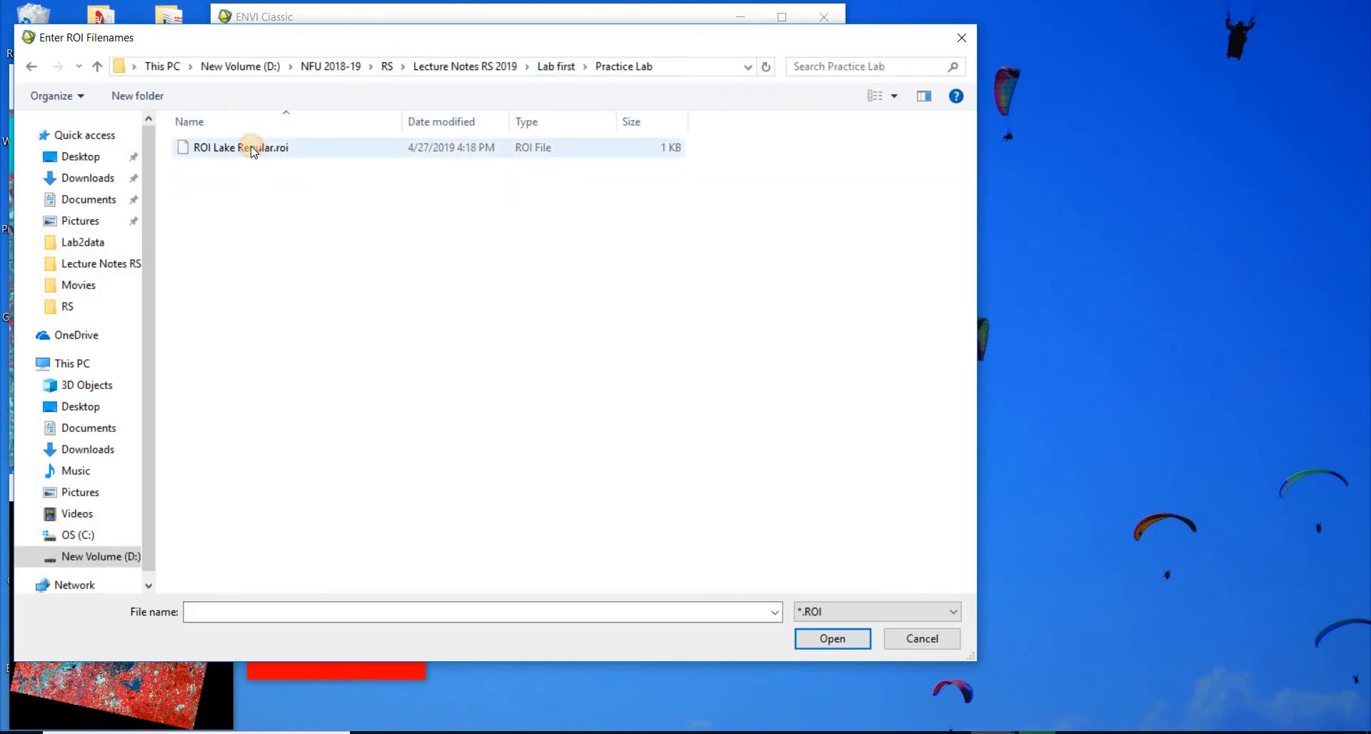
{"action": "left_click", "coordinate": [829, 640]}
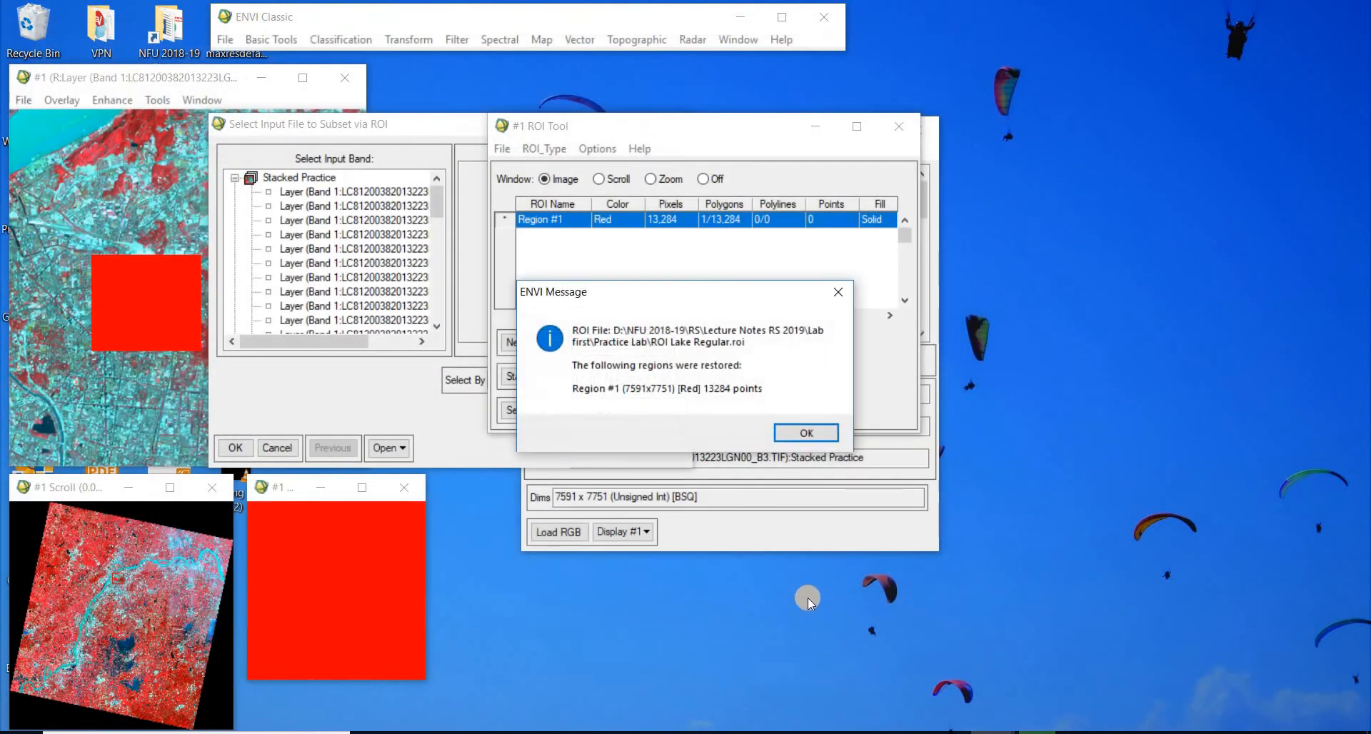
{"action": "left_click", "coordinate": [808, 432]}
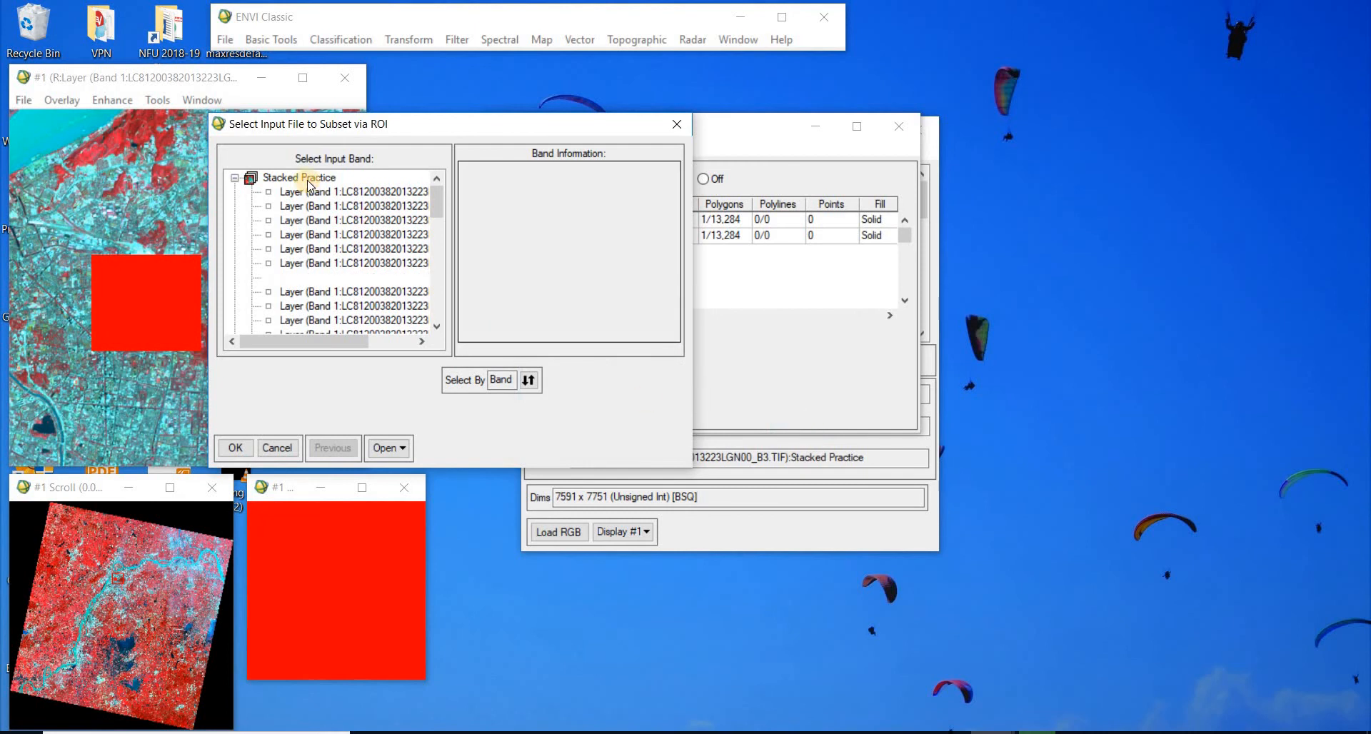
Step: Set the input selection back to File for Stacked Practice and restore ROI Lake Regular.roi once more
{"action": "left_click", "coordinate": [530, 383]}
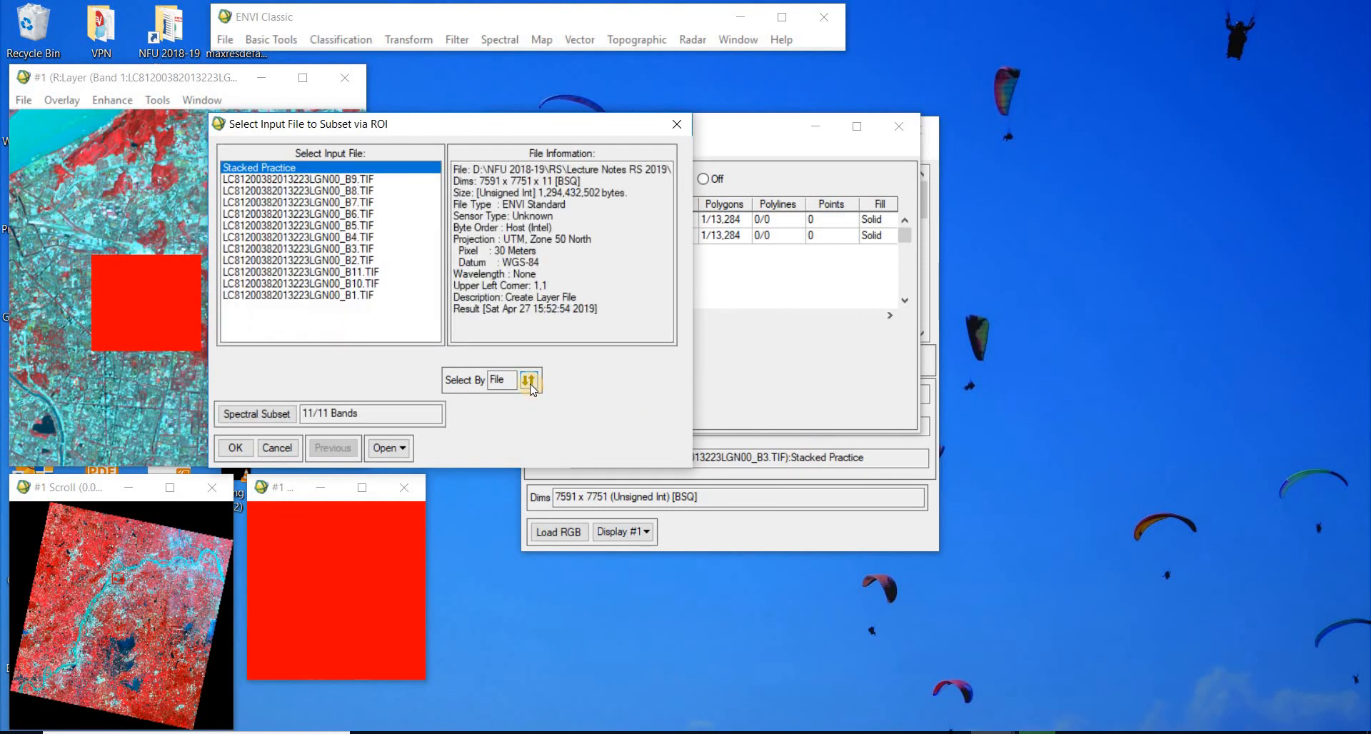
{"action": "left_click", "coordinate": [528, 380]}
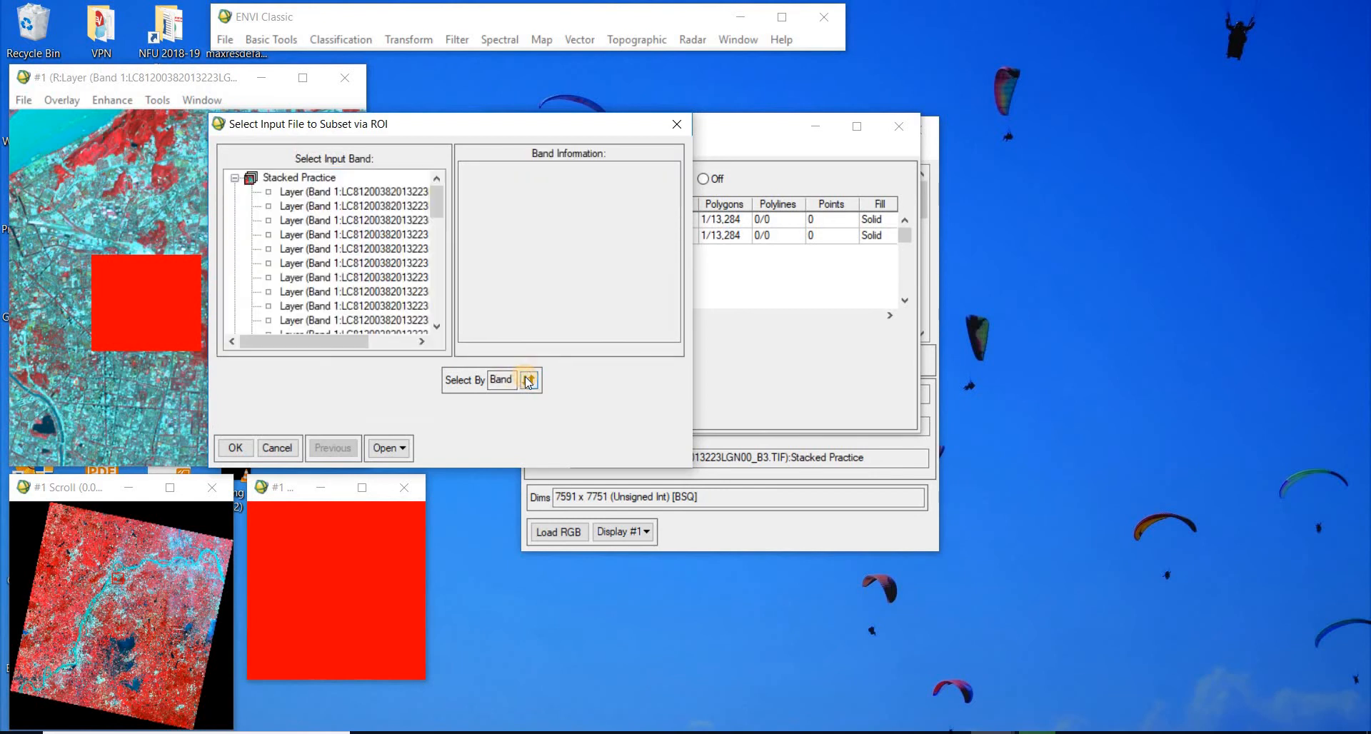
{"action": "left_click", "coordinate": [529, 380]}
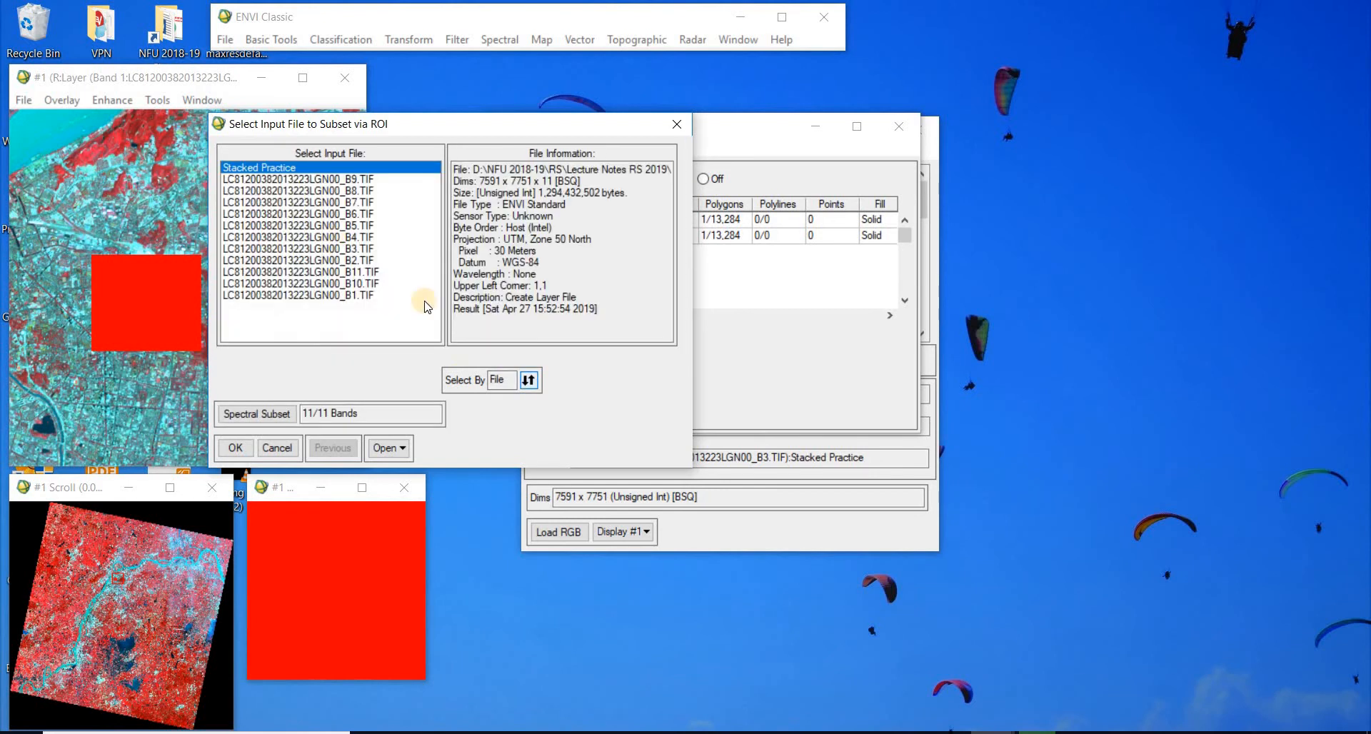
{"action": "left_click", "coordinate": [402, 450]}
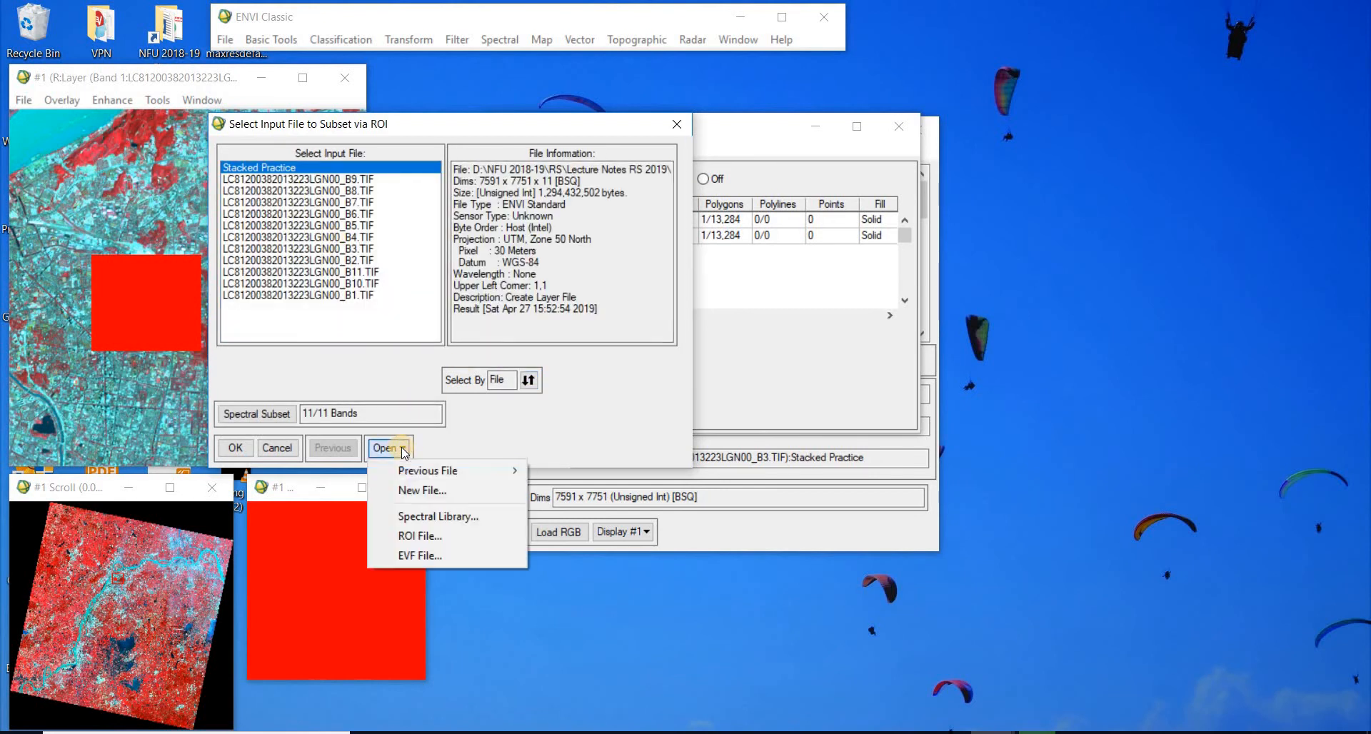
{"action": "left_click", "coordinate": [433, 534]}
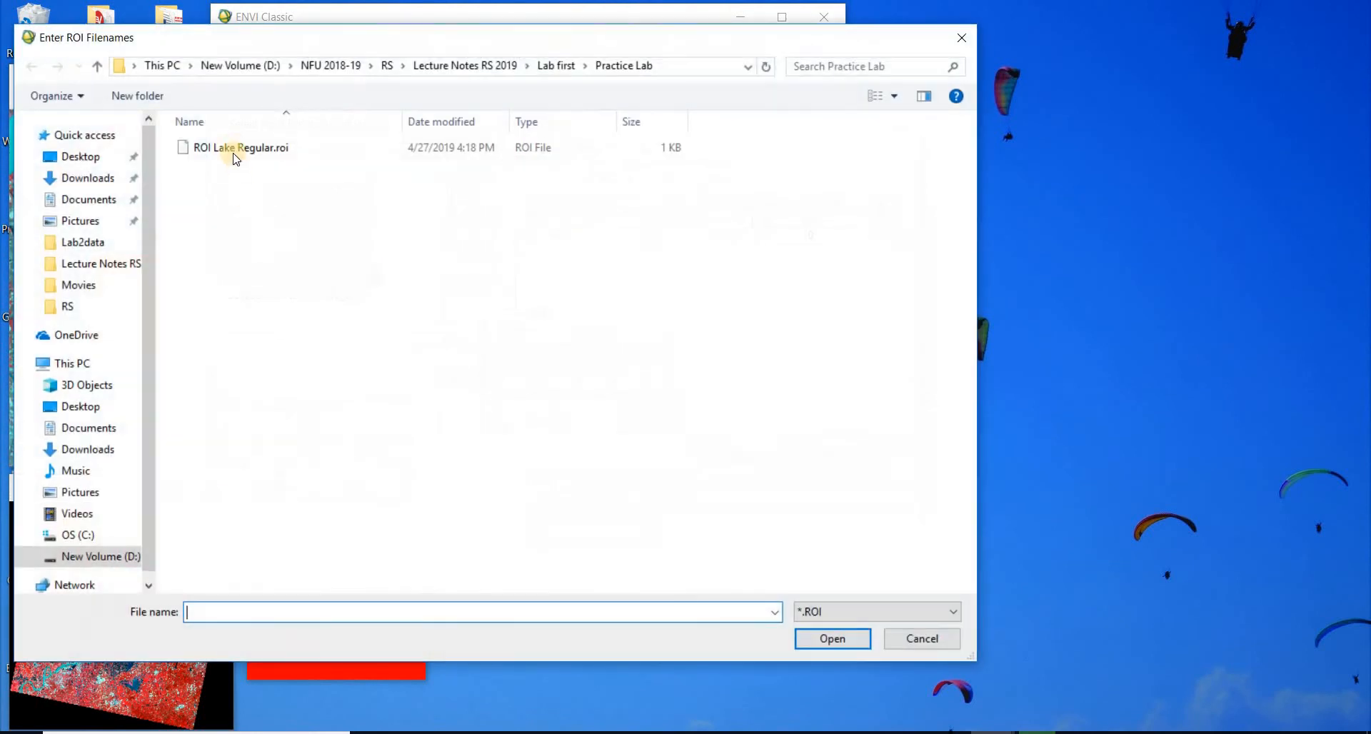
{"action": "left_click", "coordinate": [229, 147]}
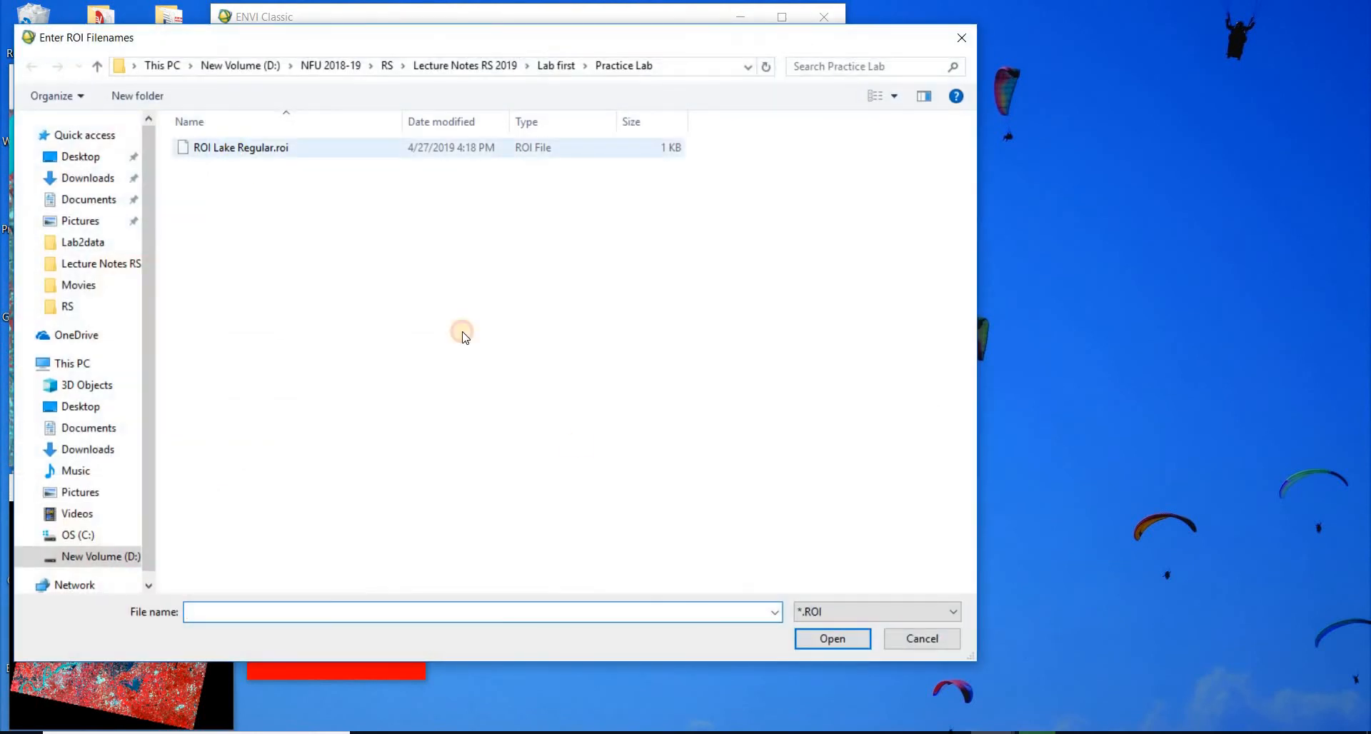
{"action": "left_click", "coordinate": [807, 641]}
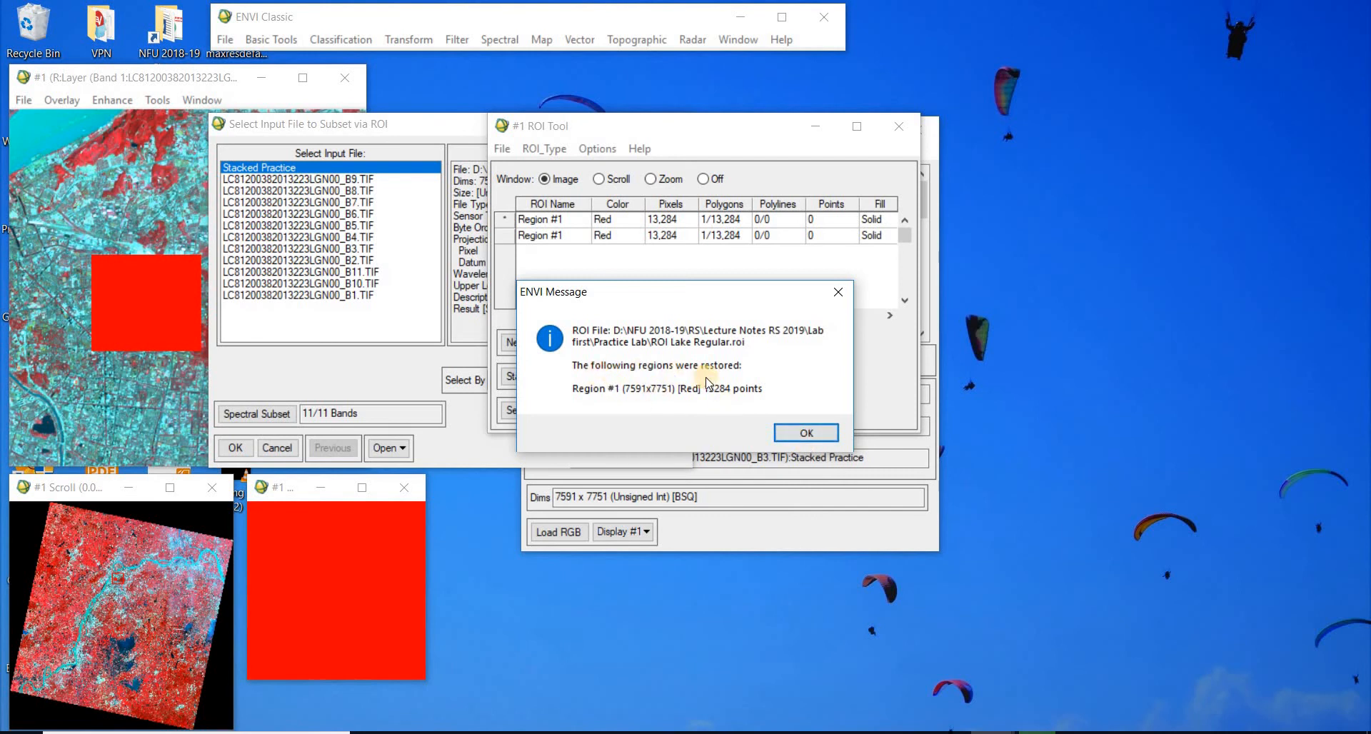
{"action": "left_click", "coordinate": [790, 430]}
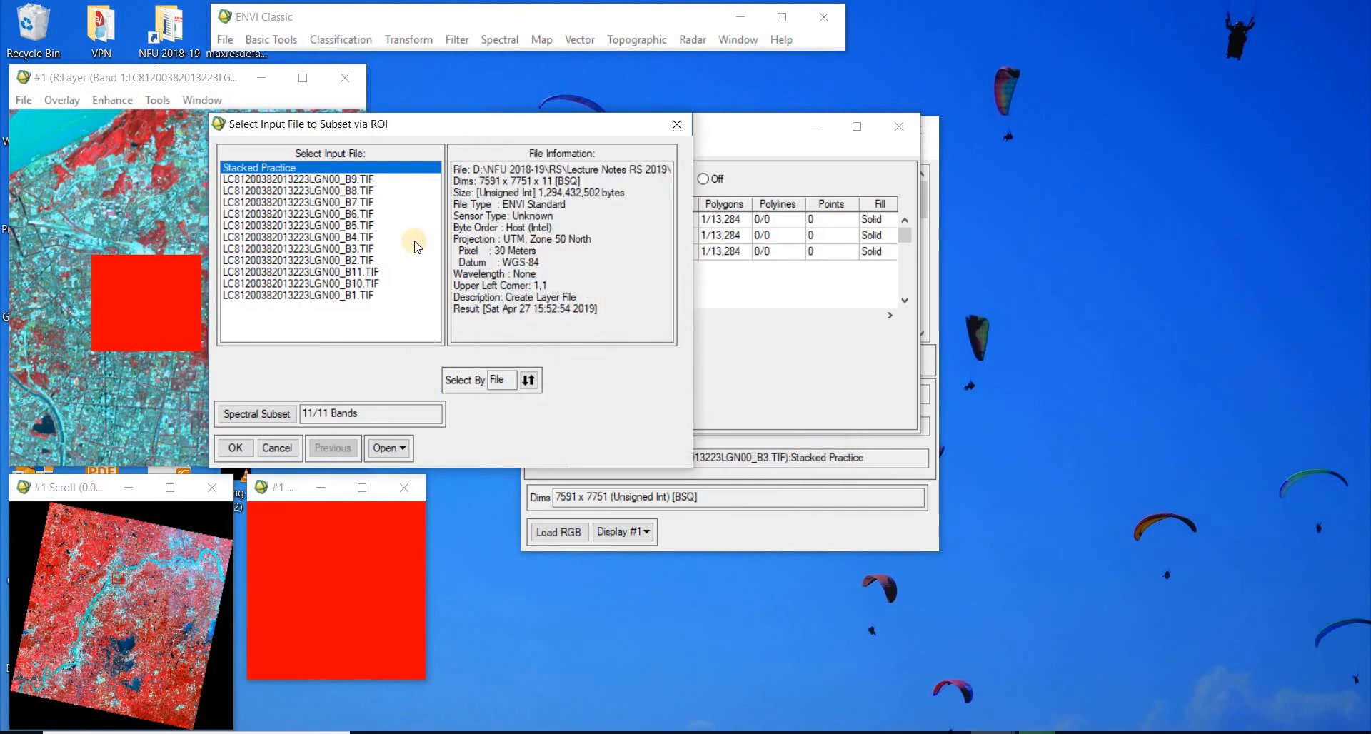
Step: Accept Stacked Practice as input, choose the first Region #1, enable masking of pixels outside the ROI, and output to File
{"action": "left_click", "coordinate": [236, 447]}
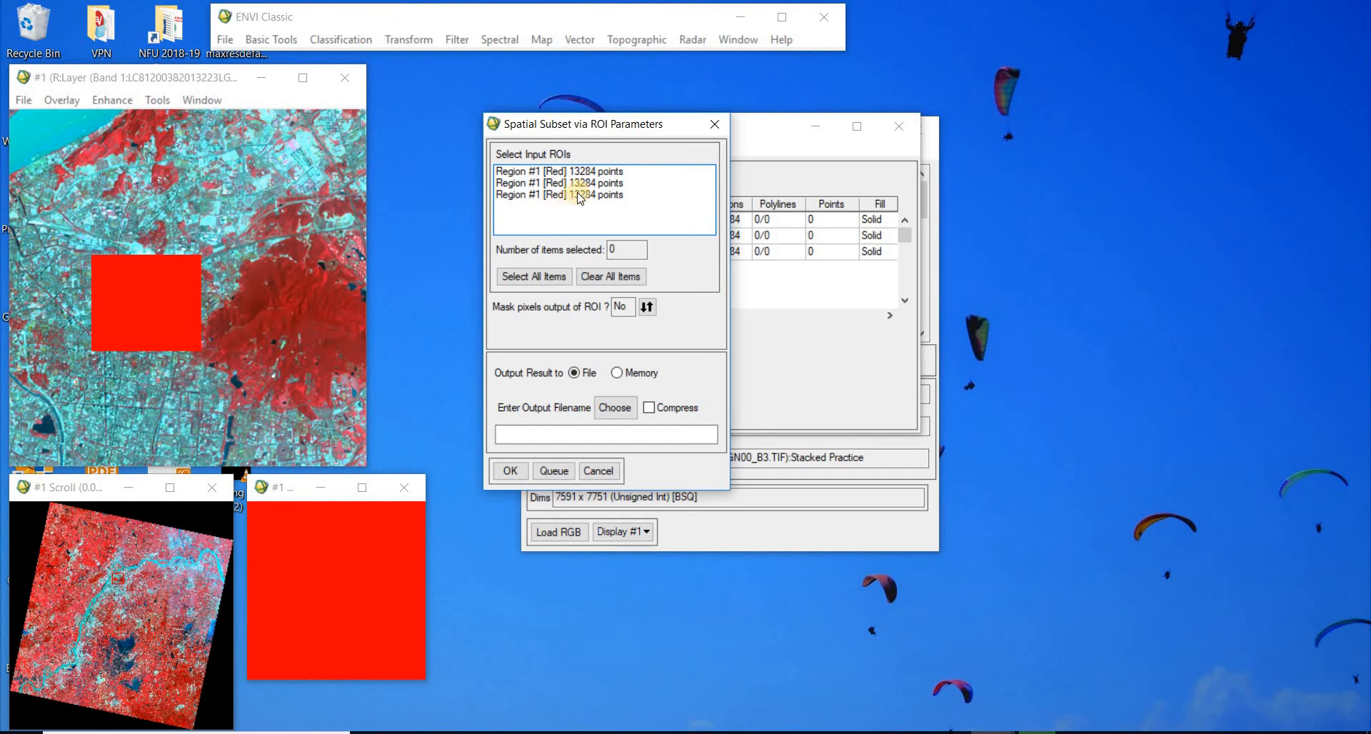
{"action": "left_click", "coordinate": [532, 170]}
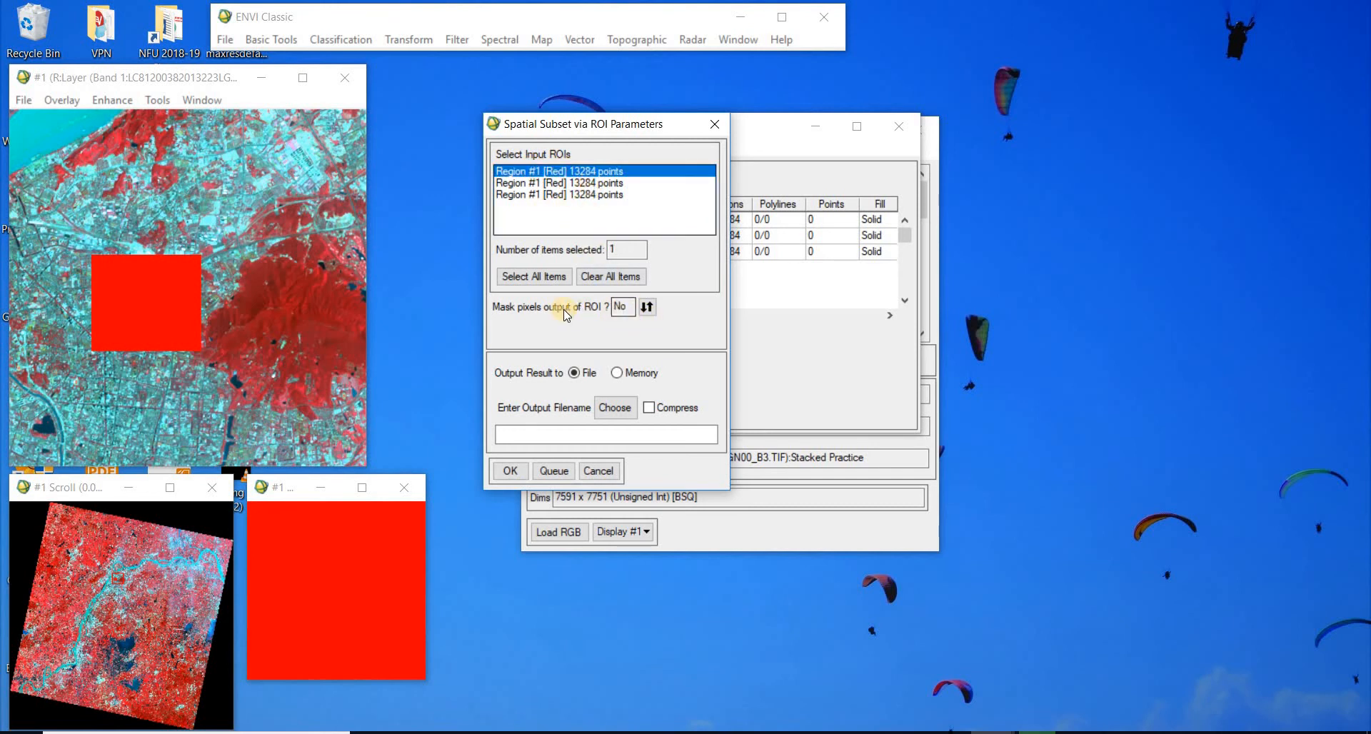
{"action": "left_click", "coordinate": [649, 310]}
{"action": "left_click", "coordinate": [575, 374]}
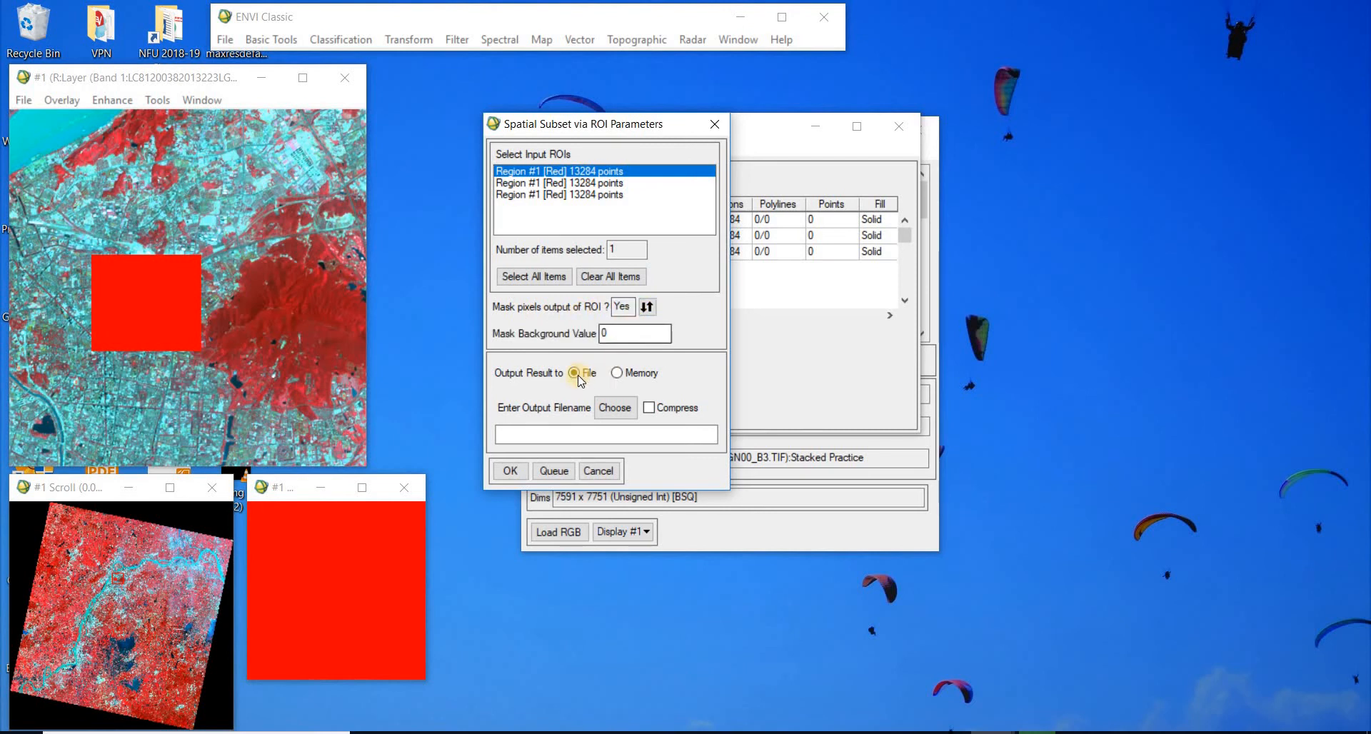
Step: Name the output Subset lake regular in the Practice Lab folder and run the spatial subset
{"action": "left_click", "coordinate": [613, 412]}
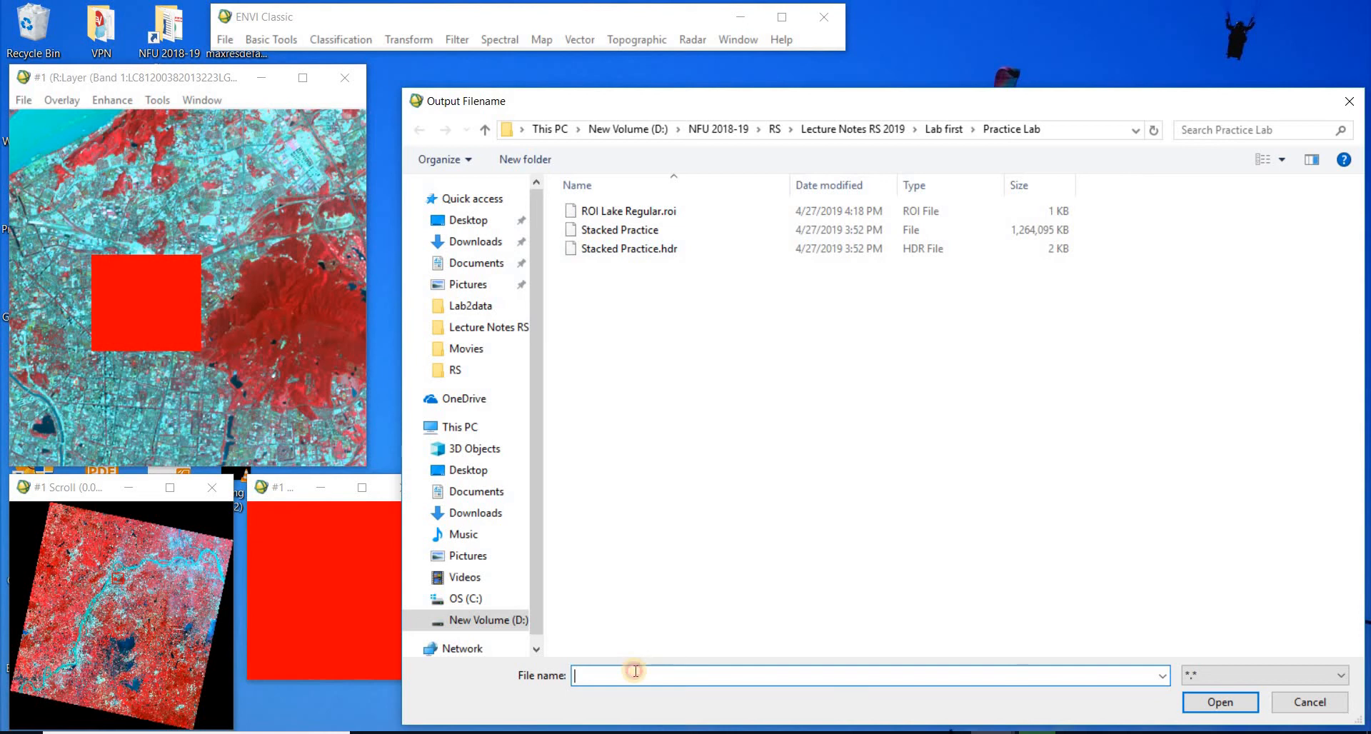
{"action": "type", "text": "Subset lake regular"}
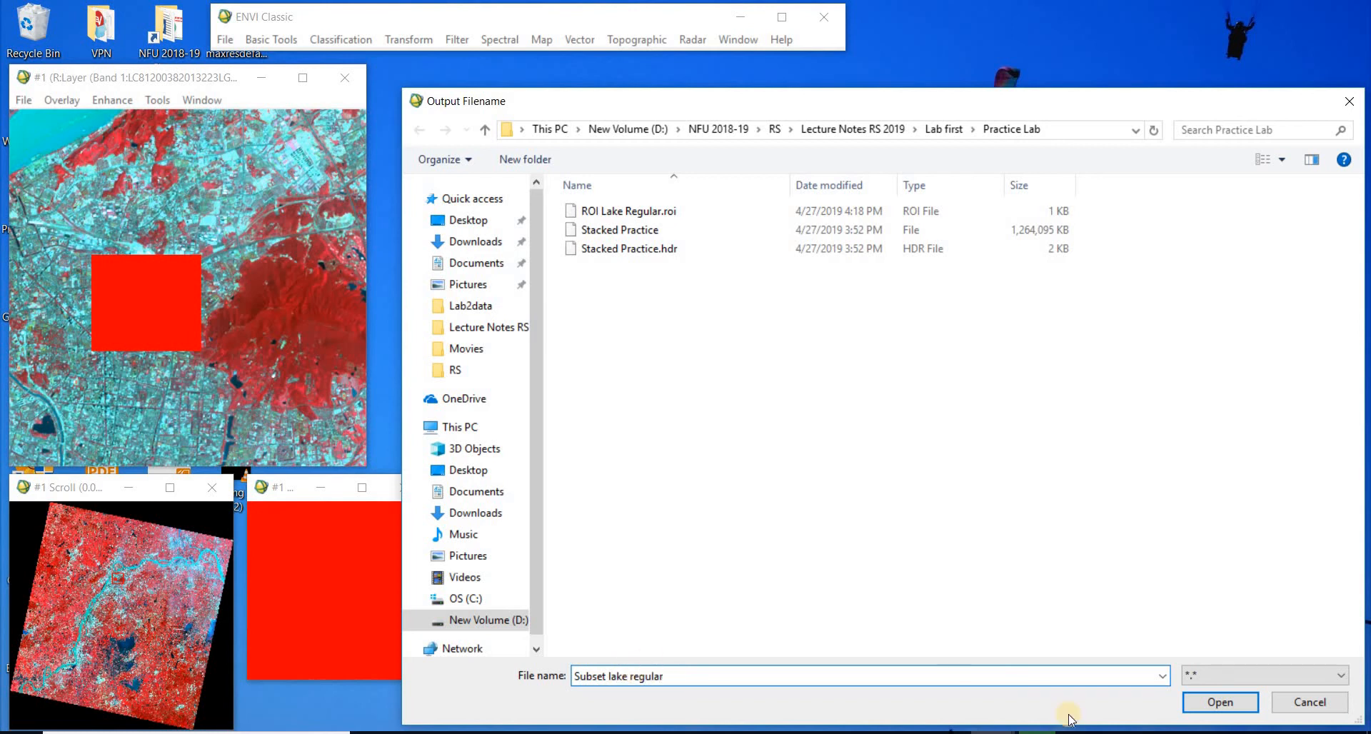
{"action": "left_click", "coordinate": [1224, 699]}
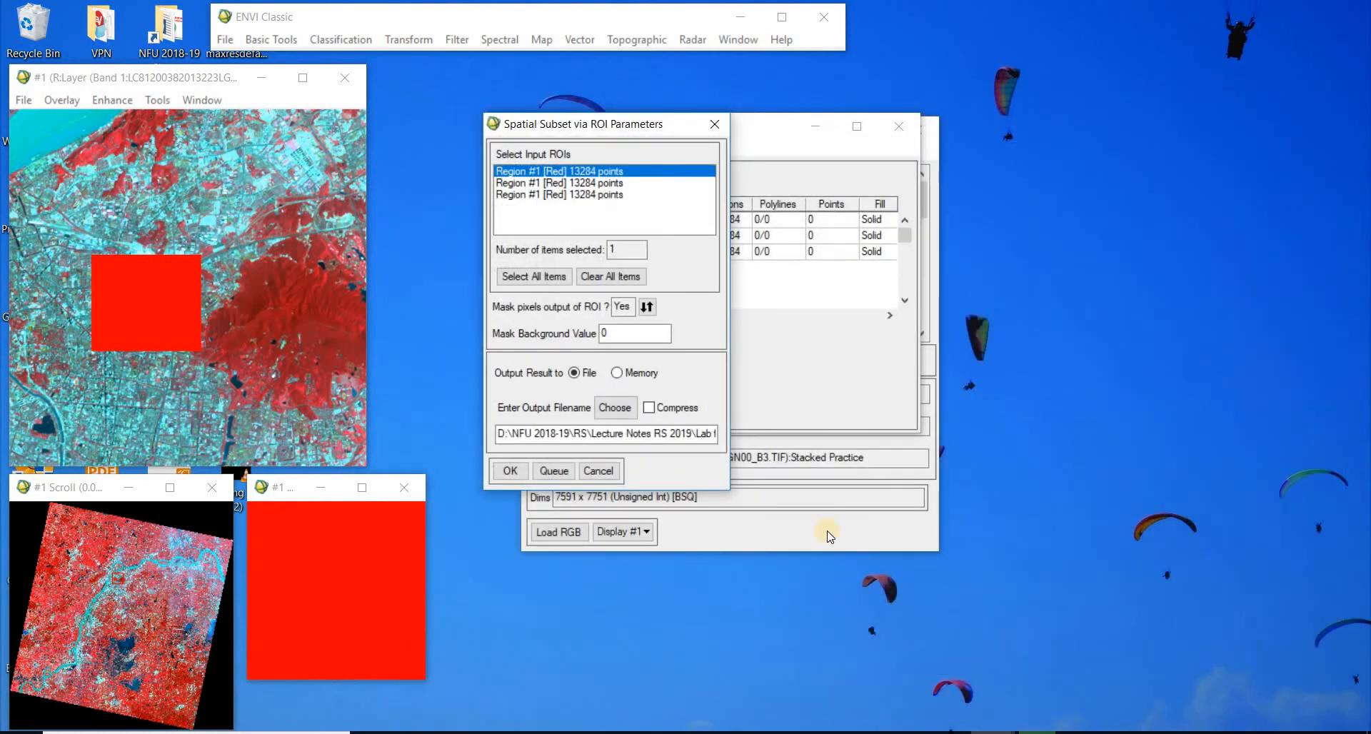
{"action": "left_click", "coordinate": [513, 471]}
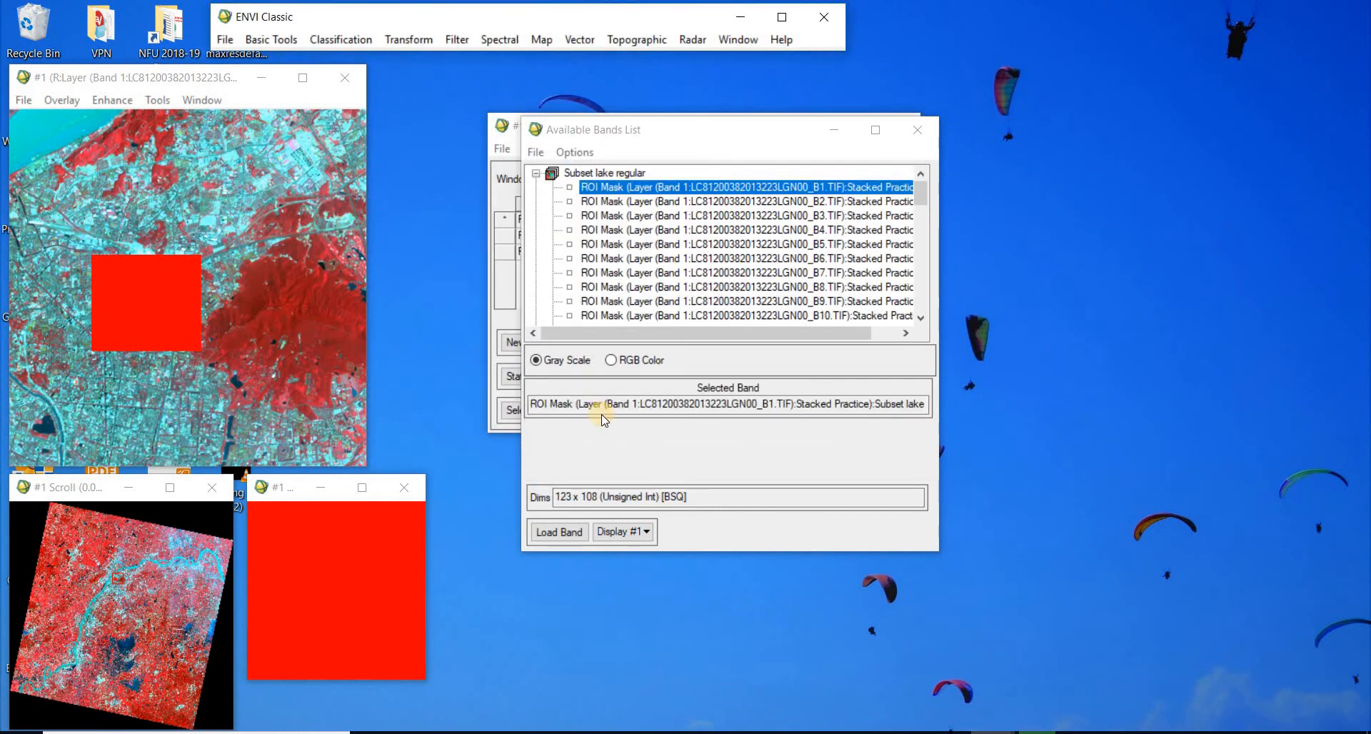
Step: Load Subset lake regular into Display #1 as an RGB composite with B4 as red, B3 as green and B2 as blue
{"action": "left_click", "coordinate": [599, 174]}
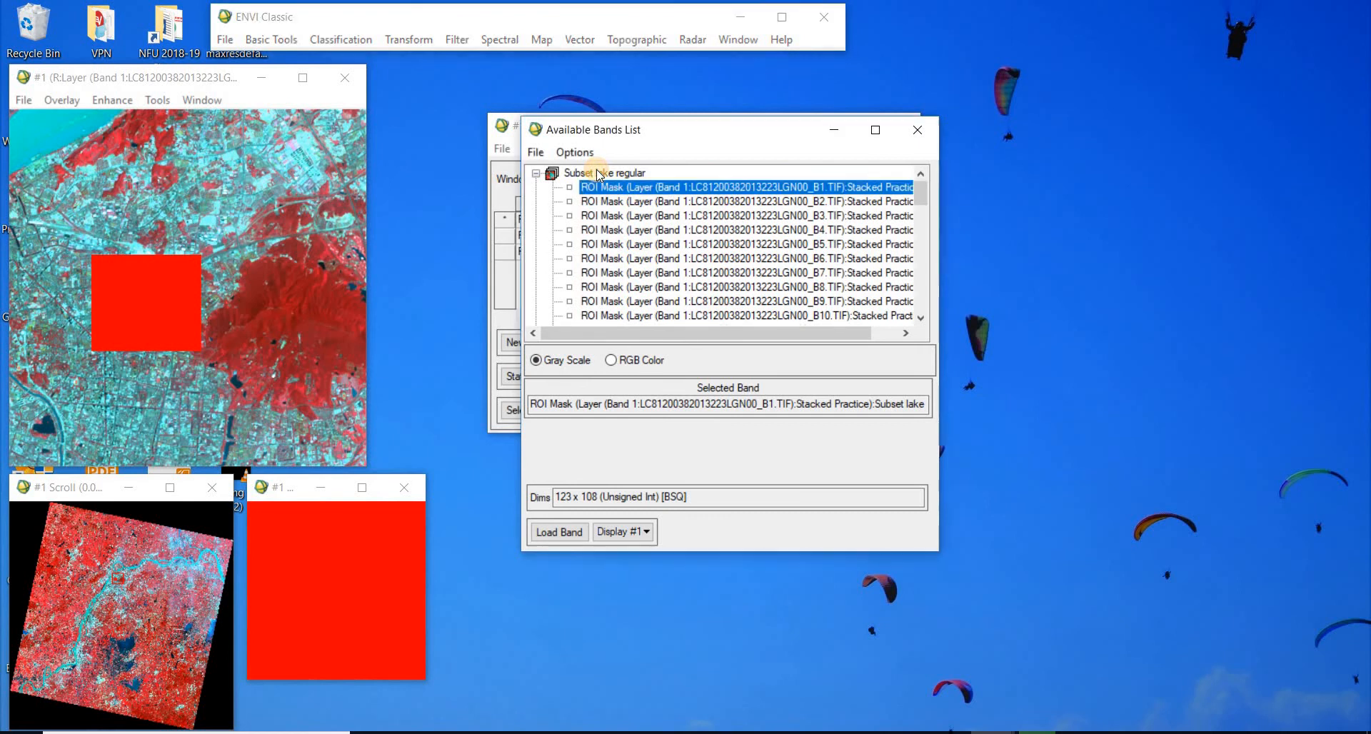
{"action": "left_click", "coordinate": [618, 361]}
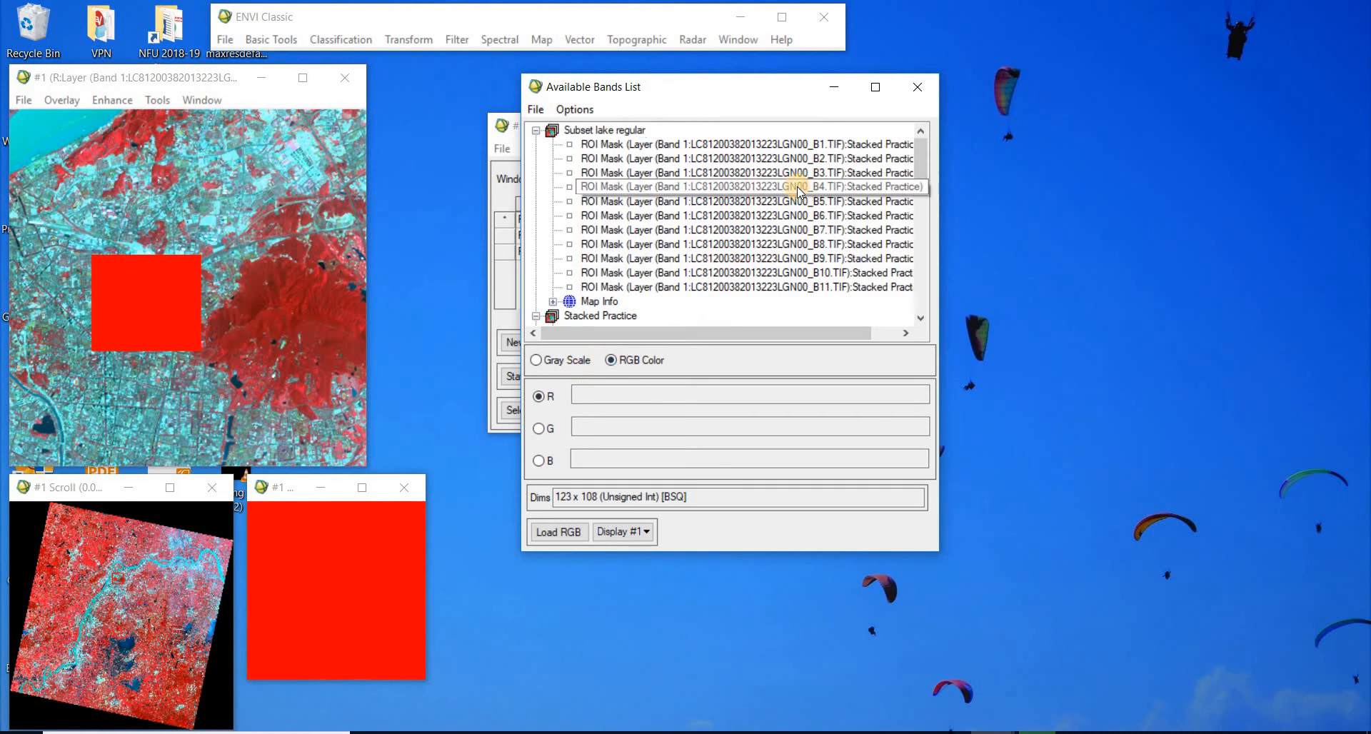
{"action": "left_click", "coordinate": [797, 186]}
{"action": "left_click", "coordinate": [794, 172]}
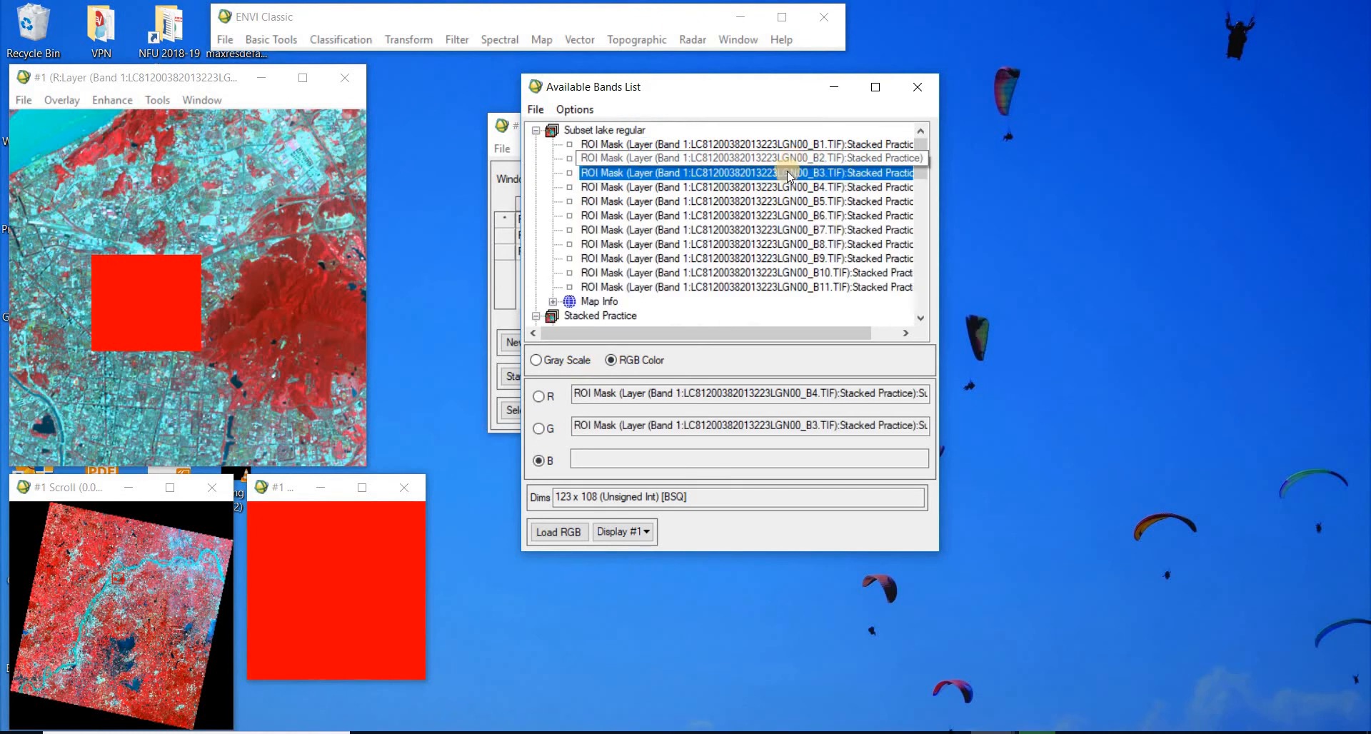
{"action": "left_click", "coordinate": [785, 158]}
{"action": "left_click", "coordinate": [557, 532]}
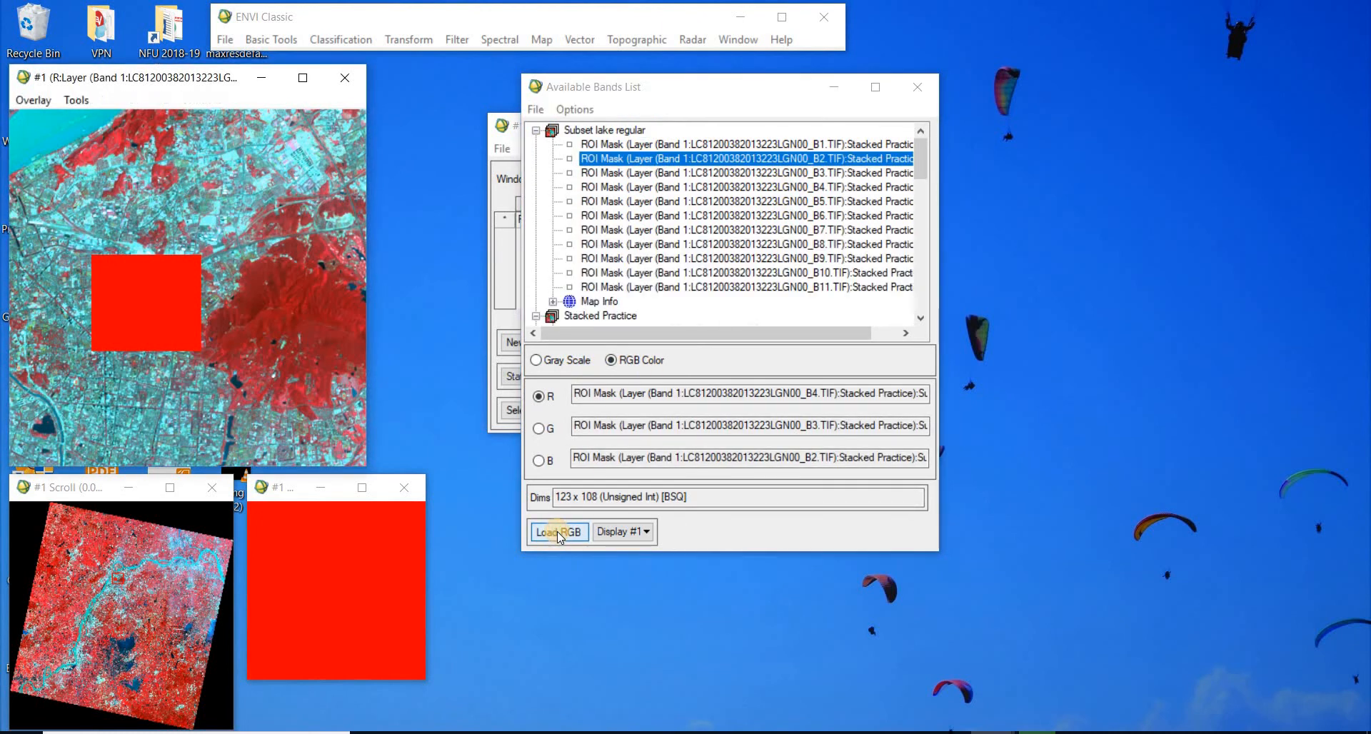
{"action": "left_click", "coordinate": [84, 142]}
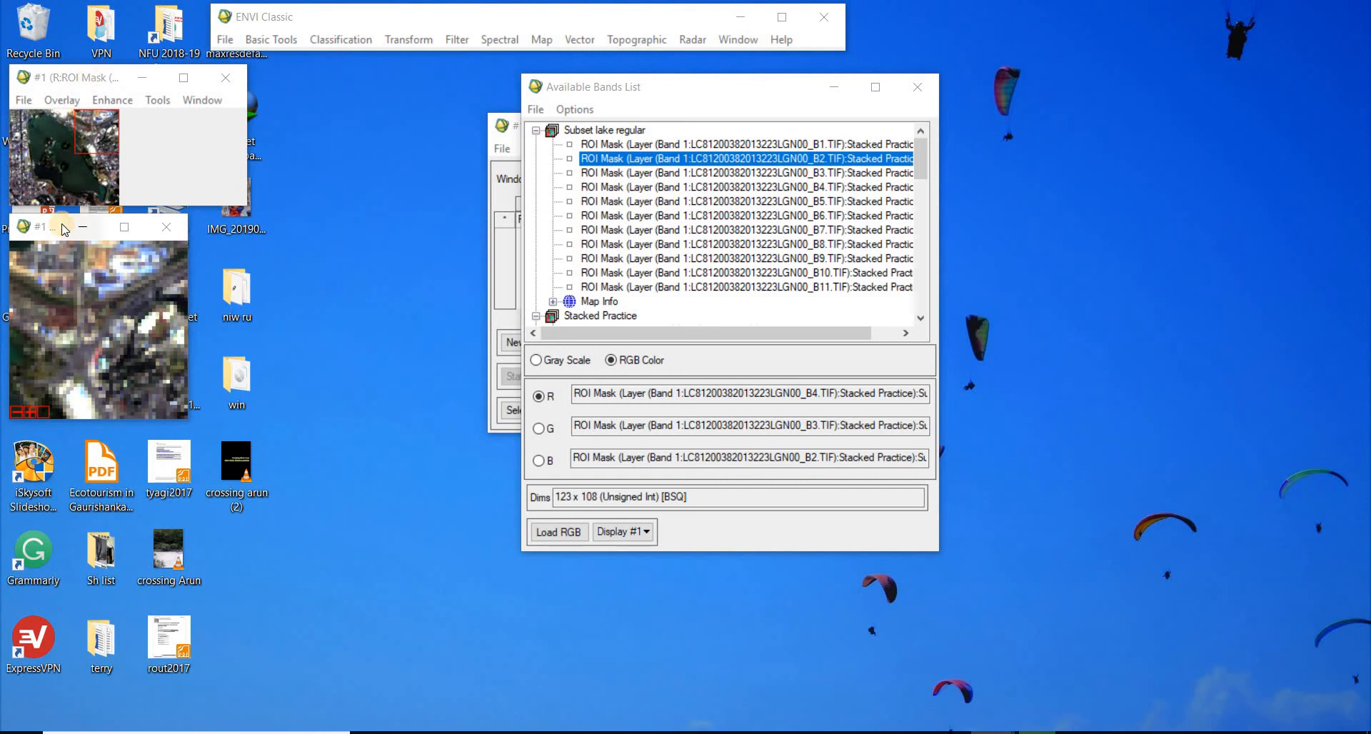
{"action": "left_click_drag", "start_coordinate": [65, 230], "coordinate": [62, 298]}
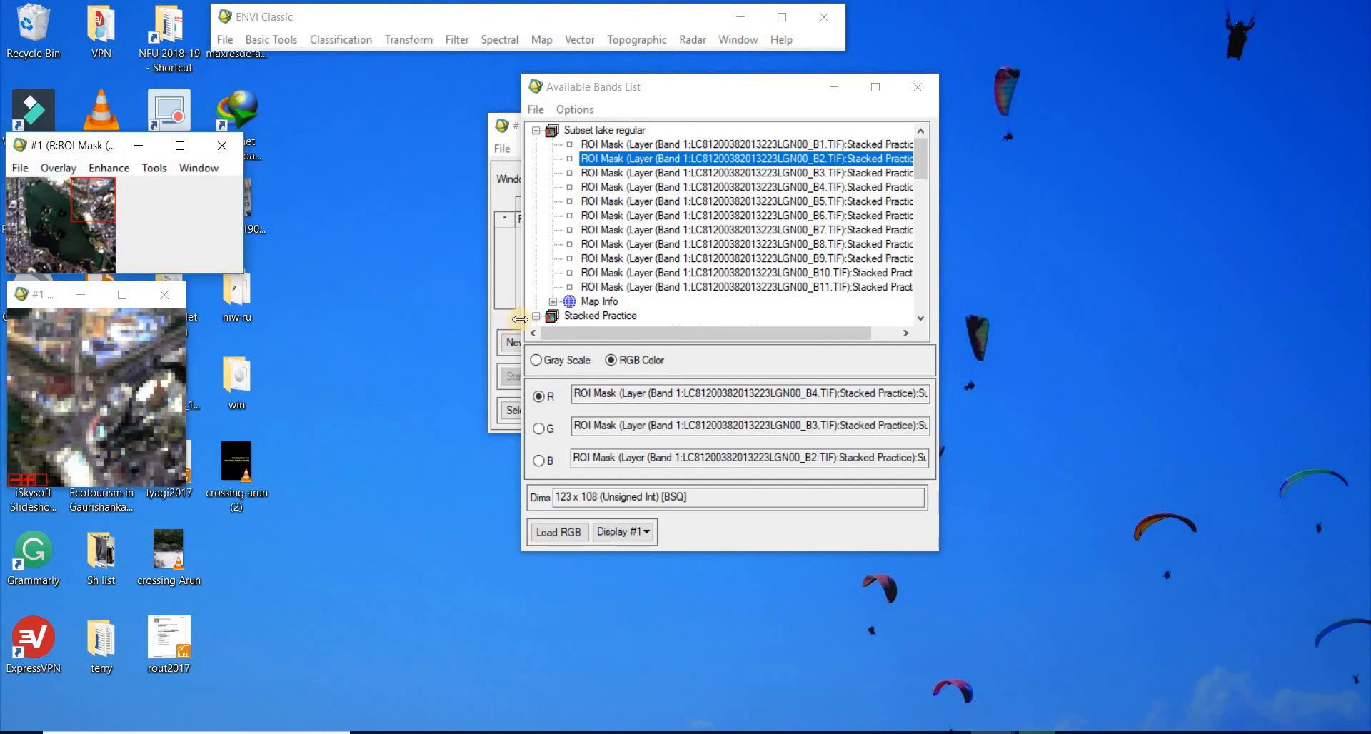
Step: Load Stacked Practice into Display #1 as an RGB composite with B4 as red, B3 as green and B2 as blue
{"action": "left_click", "coordinate": [582, 315]}
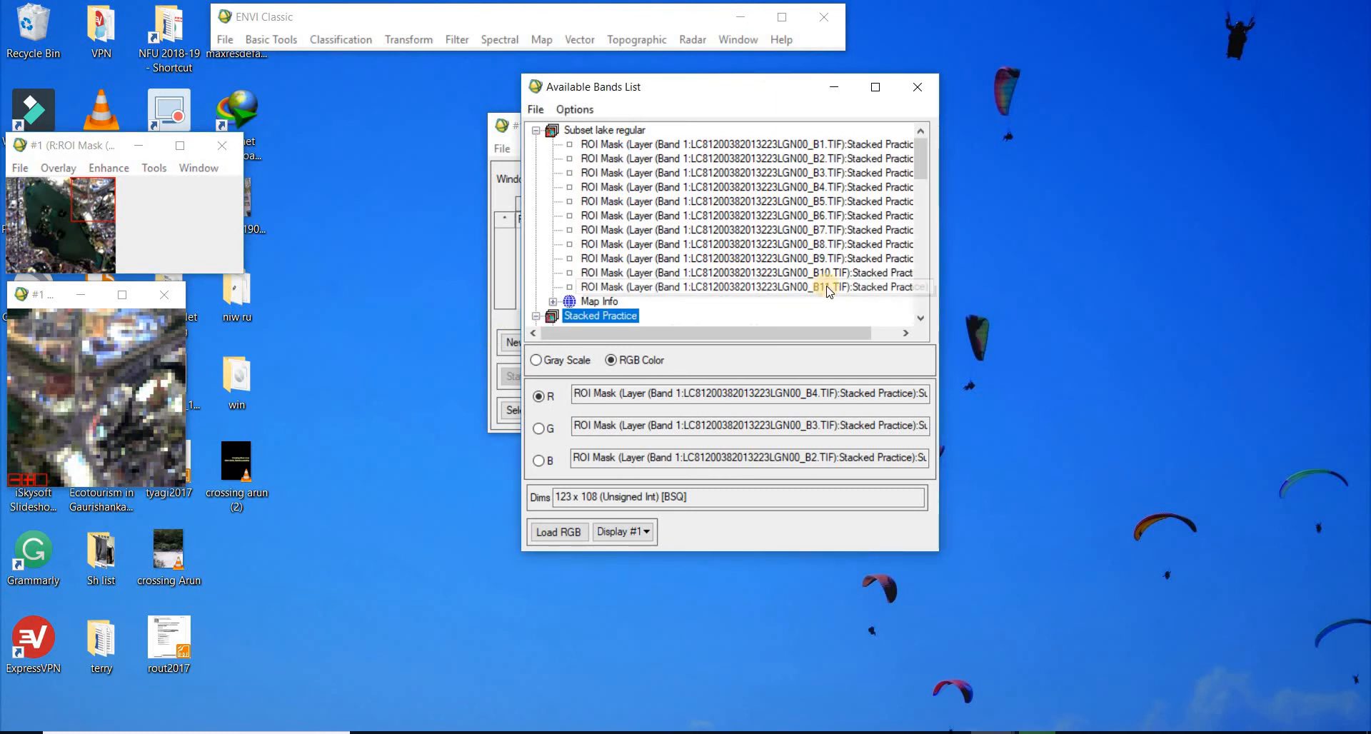
{"action": "scroll", "coordinate": [828, 291], "scroll_direction": "down", "scroll_amount": 1}
{"action": "left_click", "coordinate": [558, 532]}
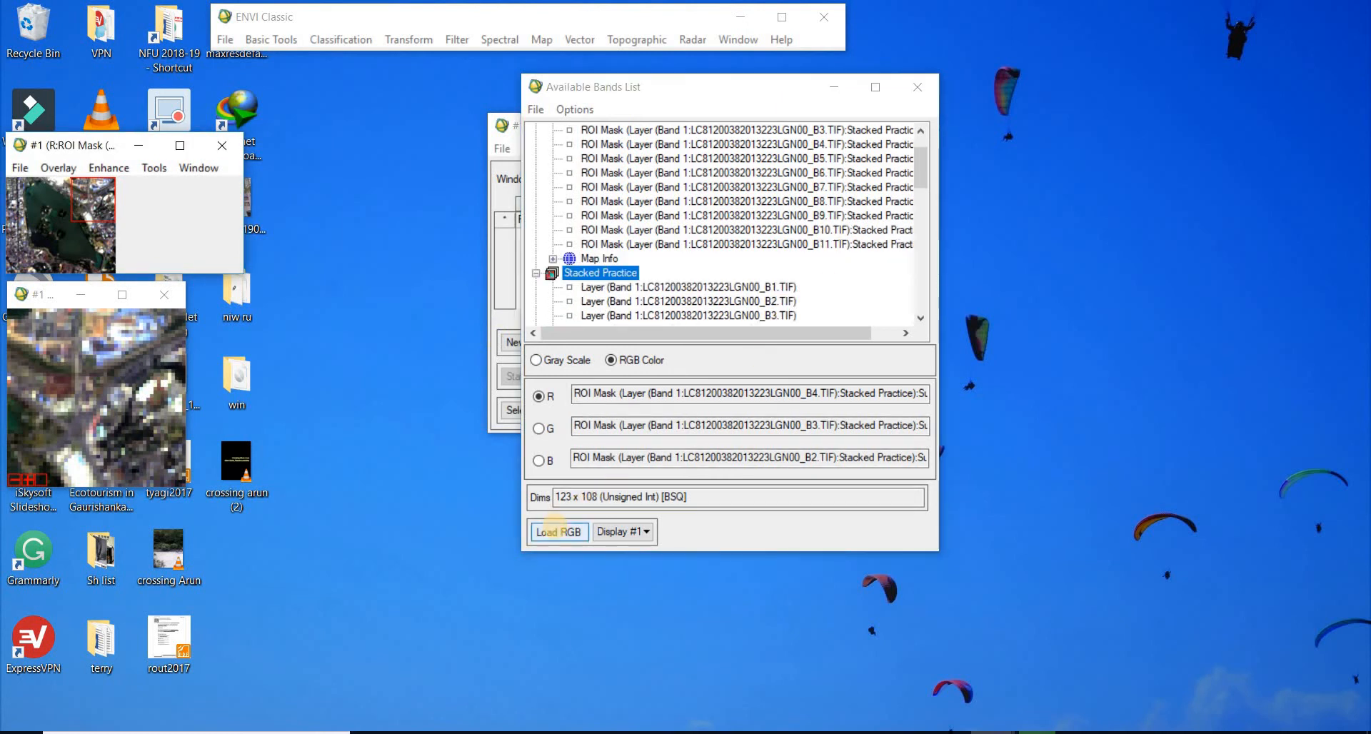
{"action": "scroll", "coordinate": [879, 263], "scroll_direction": "down", "scroll_amount": 3}
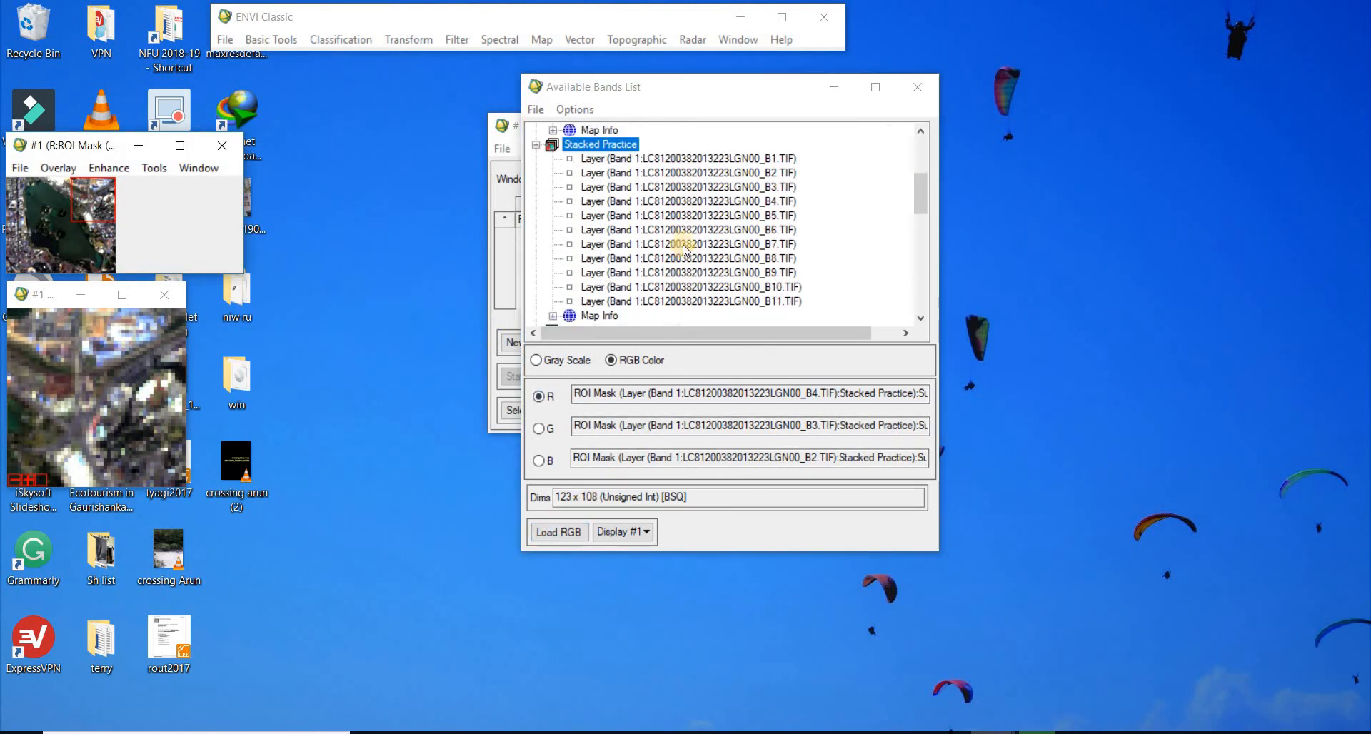
{"action": "left_click", "coordinate": [761, 203]}
{"action": "left_click", "coordinate": [754, 187]}
{"action": "left_click", "coordinate": [750, 173]}
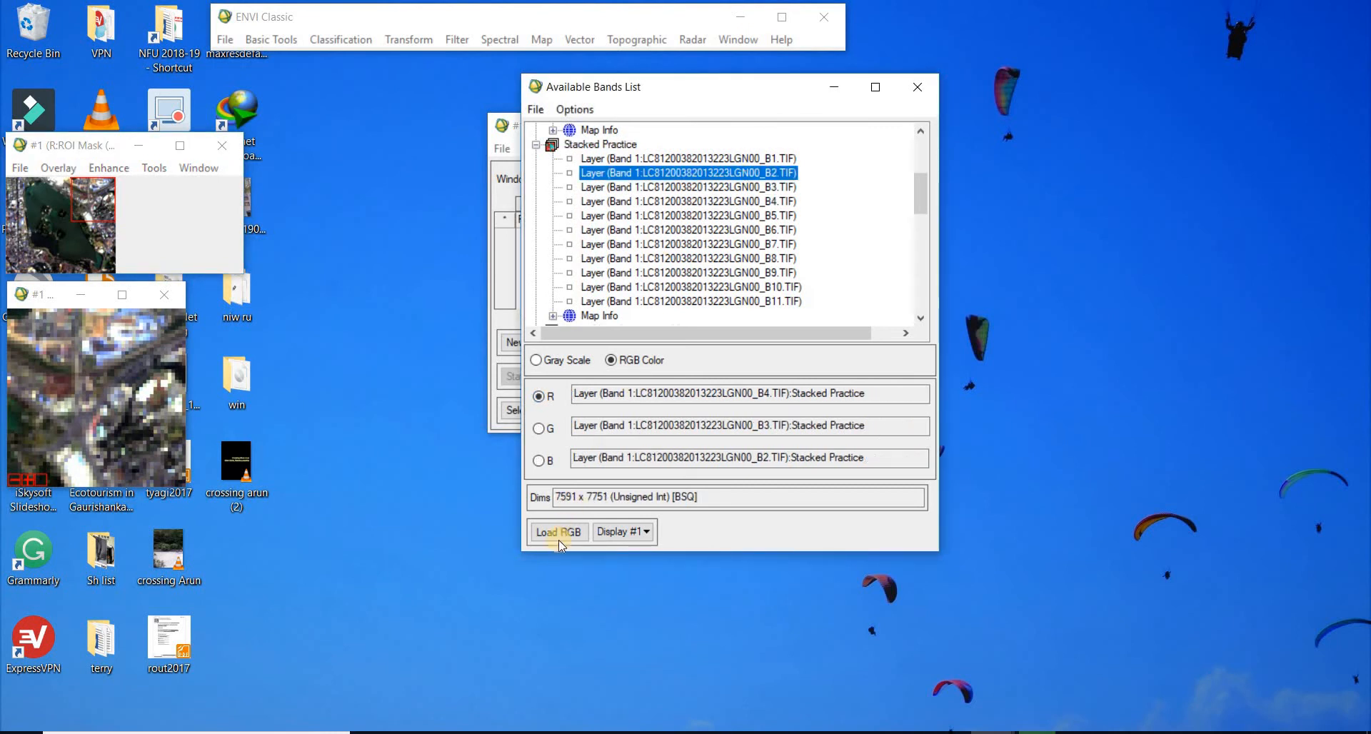
{"action": "left_click", "coordinate": [558, 528]}
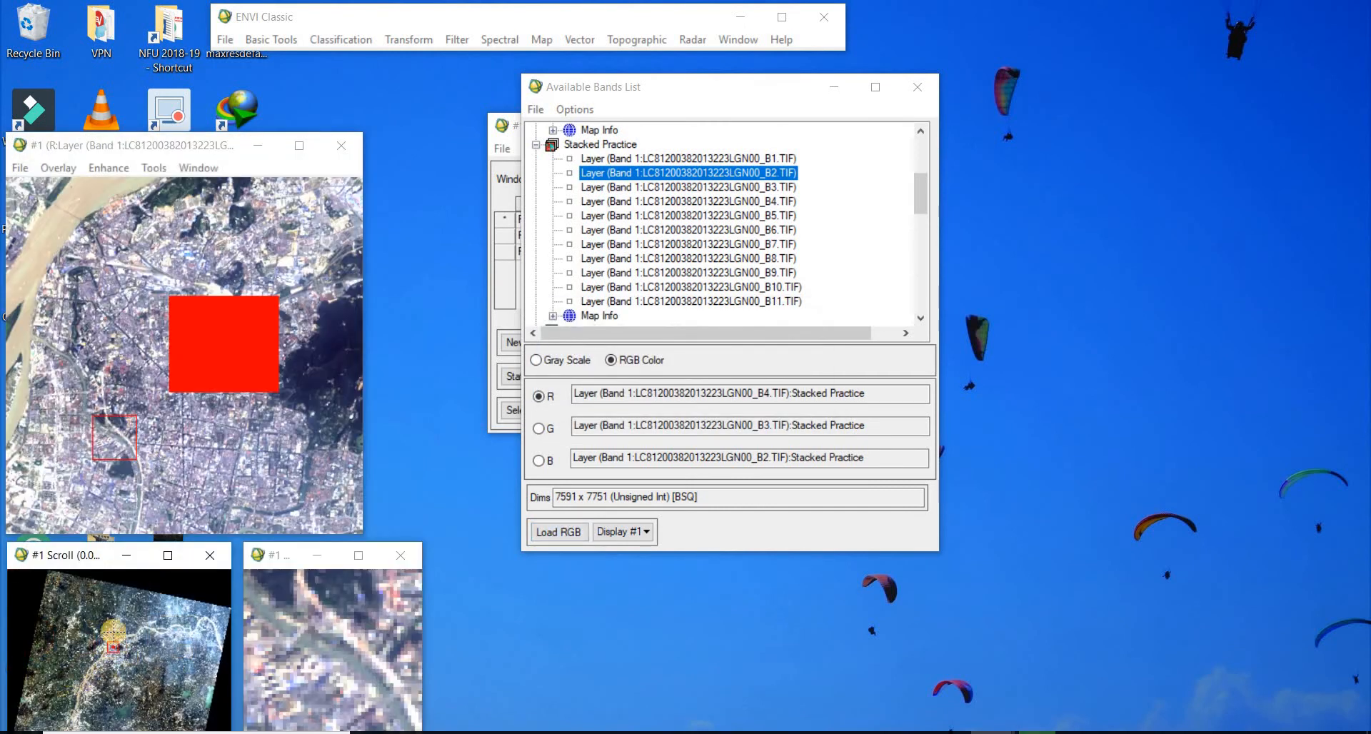
Step: Open the ROI Tool for the displayed image and delete all the restored Region #1 rectangles
{"action": "left_click", "coordinate": [284, 42]}
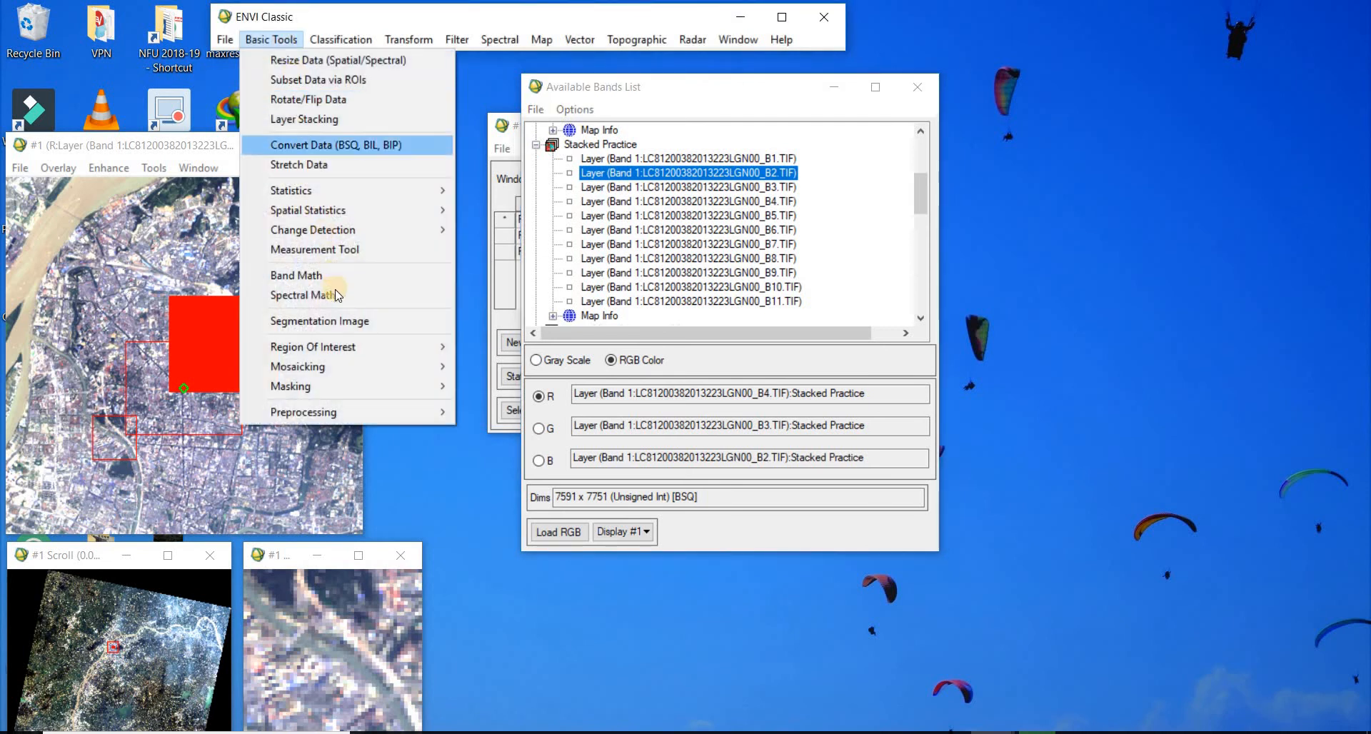
{"action": "mouse_move", "coordinate": [338, 348]}
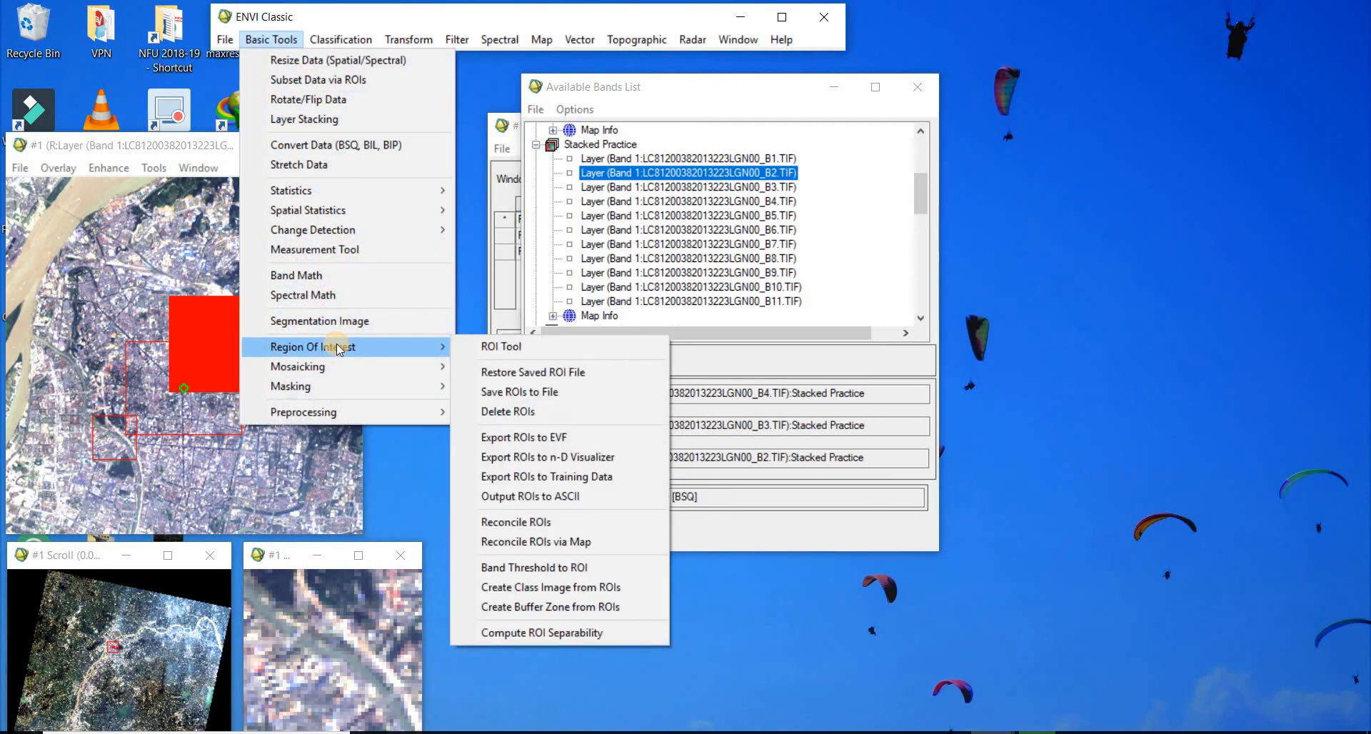
{"action": "left_click", "coordinate": [524, 347]}
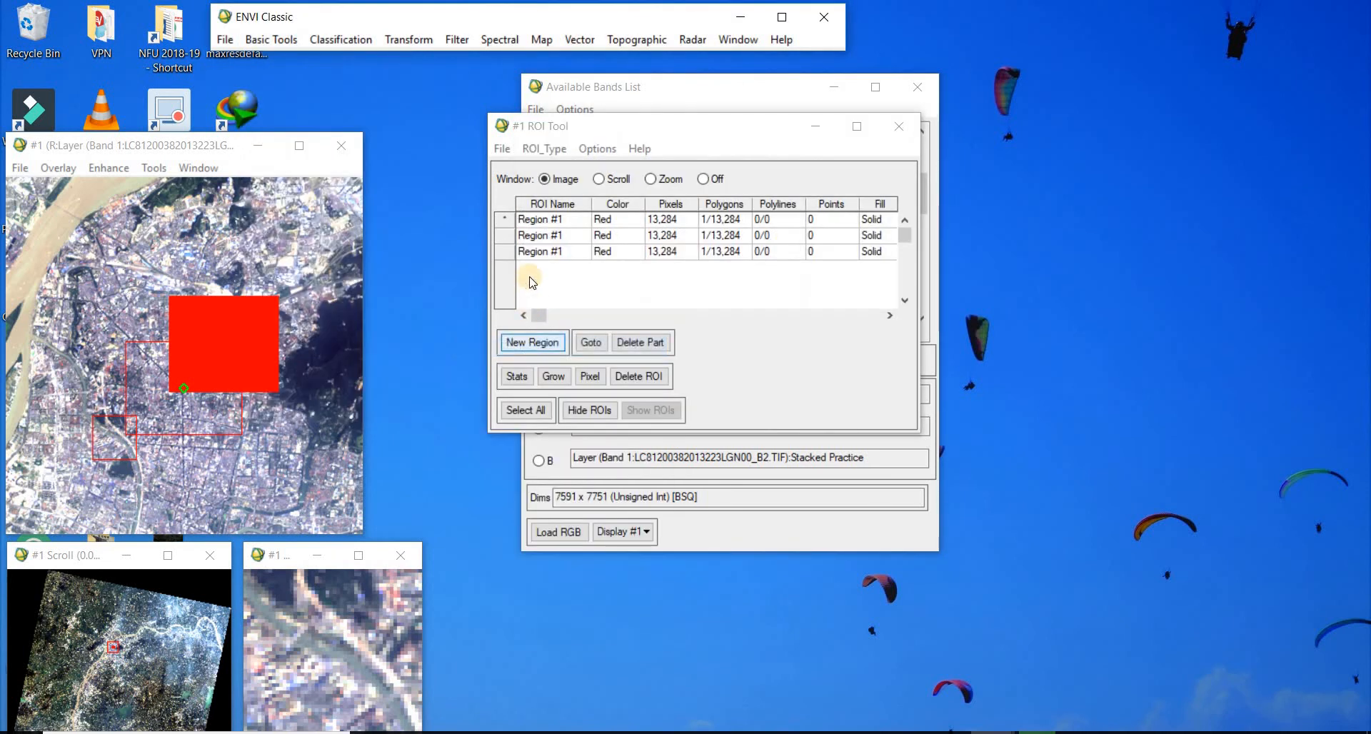
{"action": "left_click", "coordinate": [505, 221]}
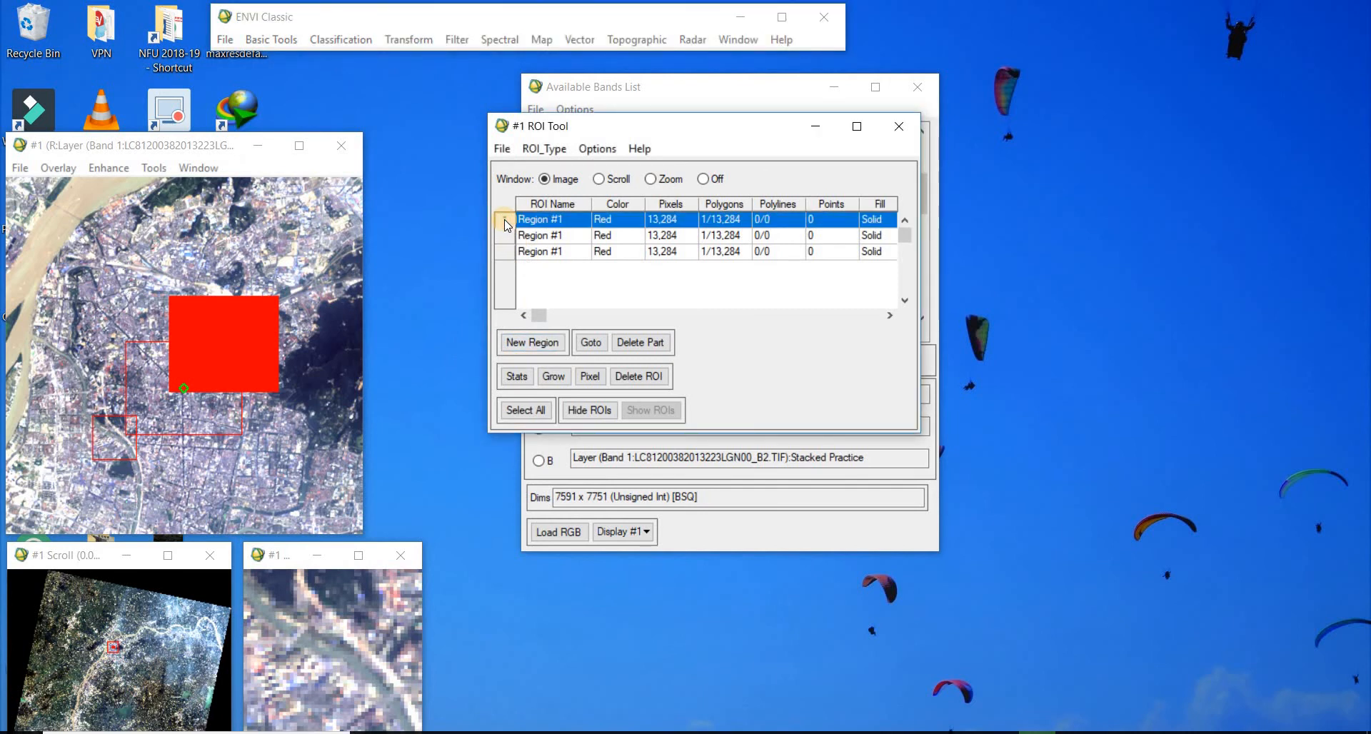
{"action": "left_click", "coordinate": [506, 236]}
{"action": "left_click", "coordinate": [505, 252]}
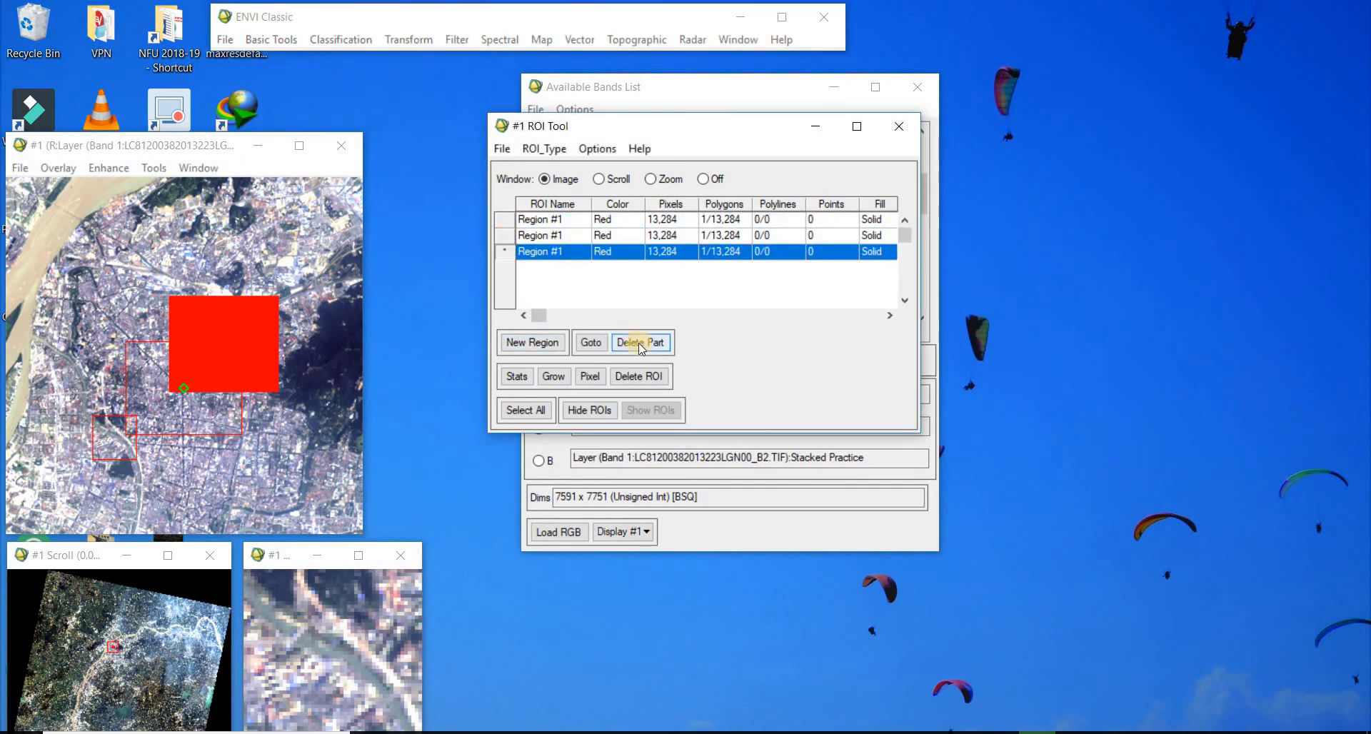
{"action": "left_click", "coordinate": [631, 370]}
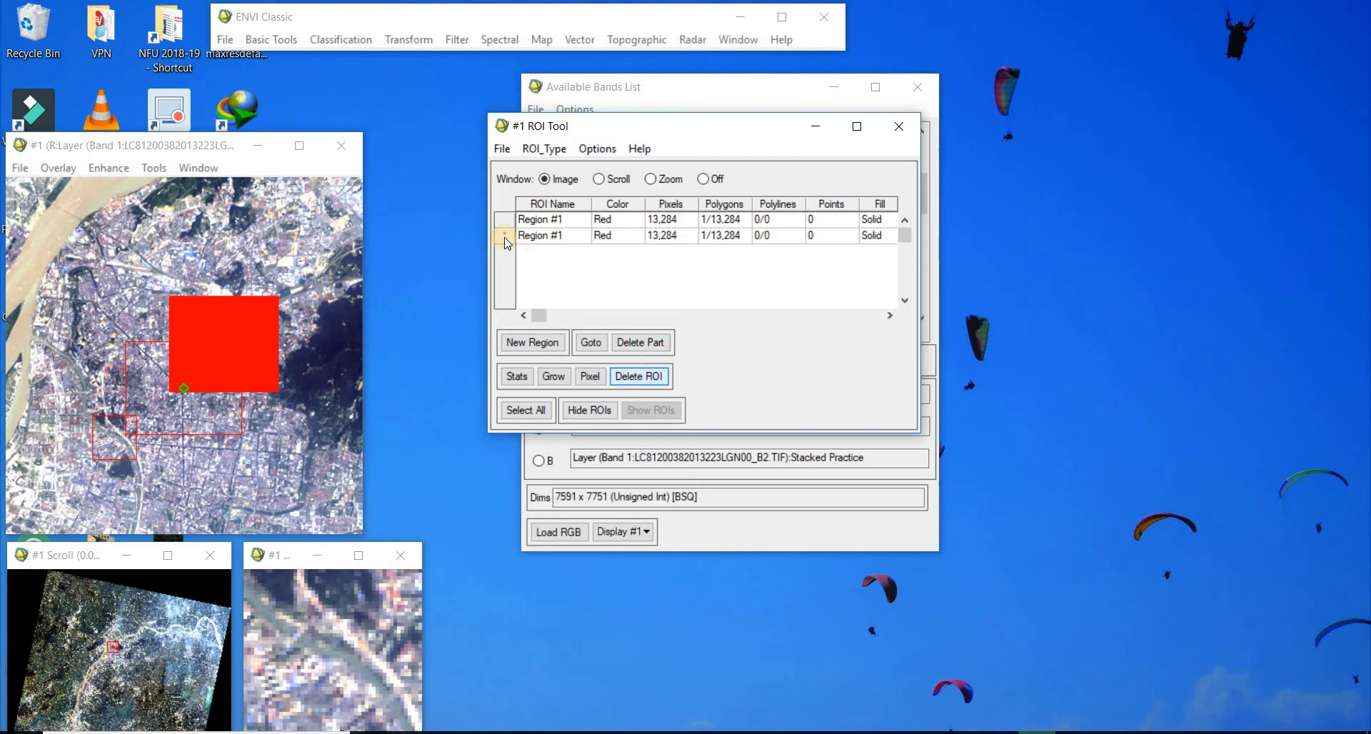
{"action": "left_click", "coordinate": [569, 300]}
{"action": "left_click", "coordinate": [631, 373]}
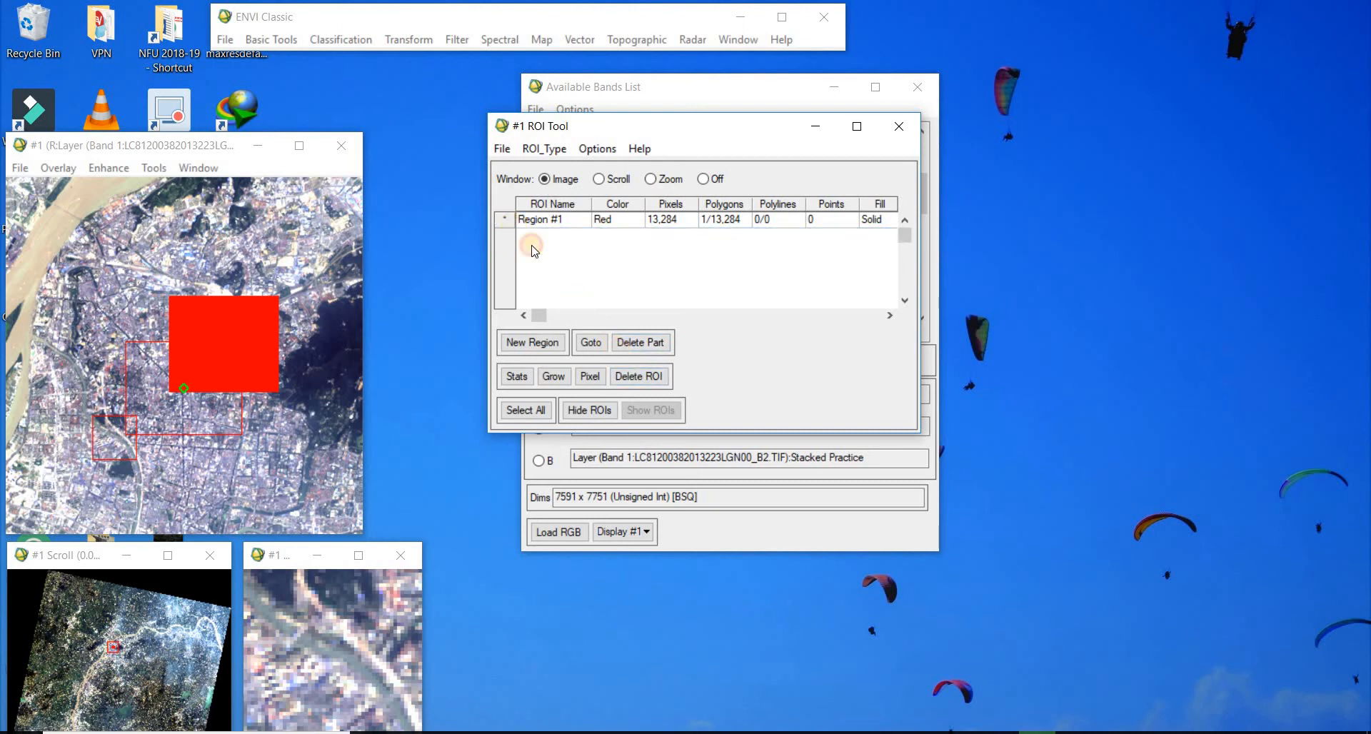
{"action": "left_click", "coordinate": [638, 377]}
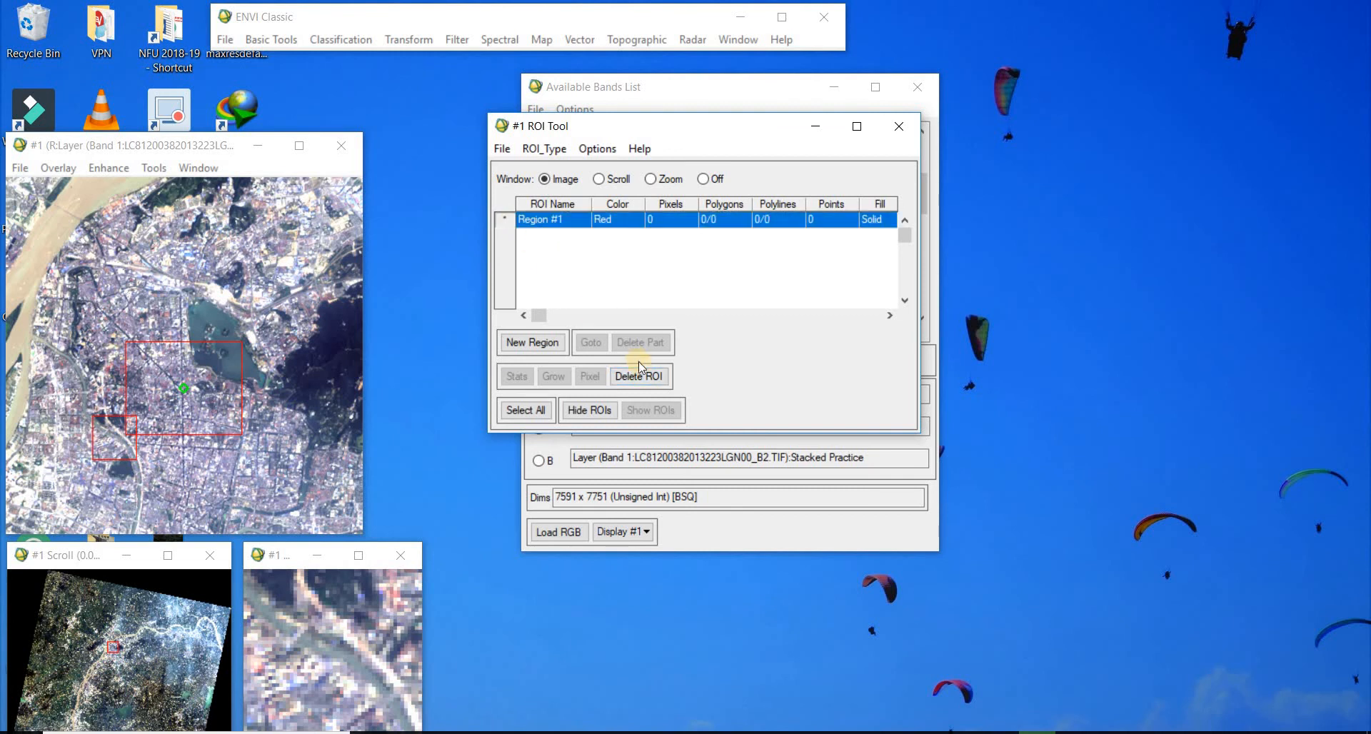
Step: Convert the leftover rectangle outline on the image into a region and delete that region
{"action": "right_click", "coordinate": [223, 392]}
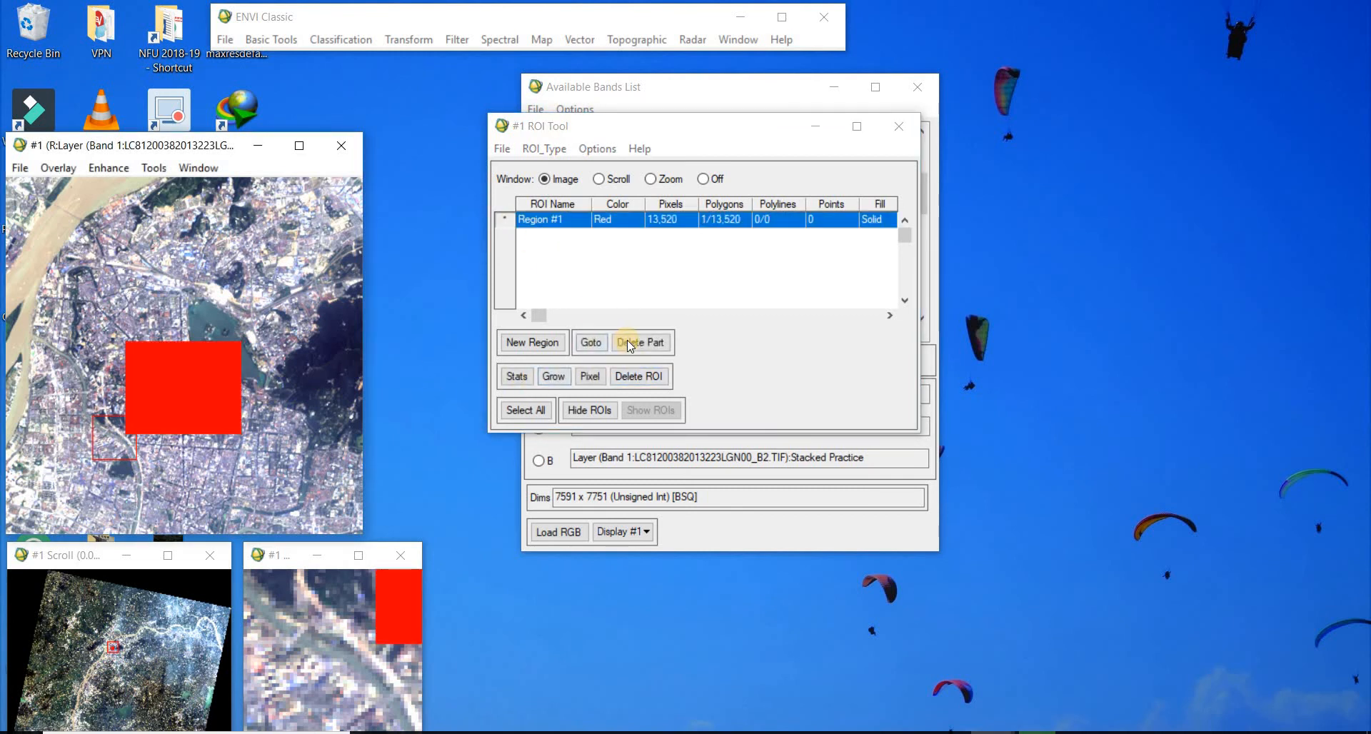
{"action": "left_click", "coordinate": [629, 345]}
{"action": "left_click", "coordinate": [635, 374]}
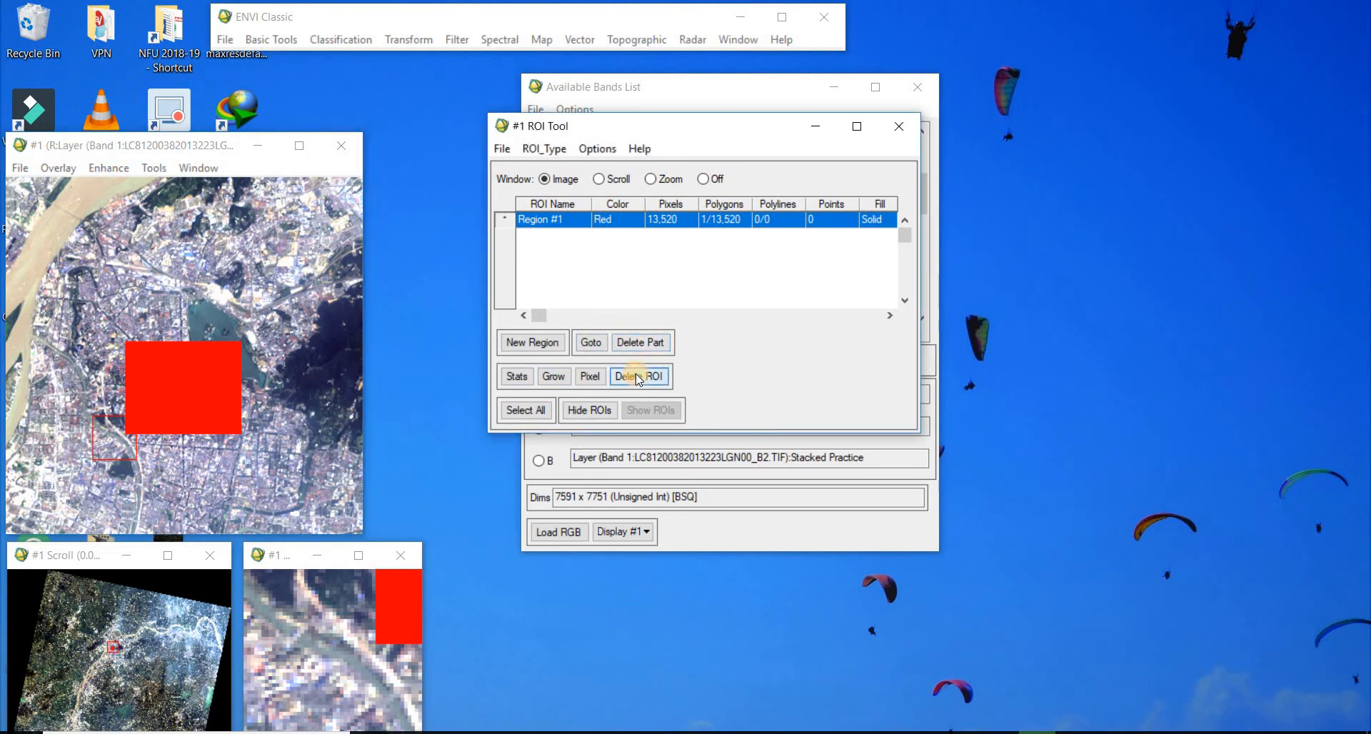
Step: Set the ROI type to Polygon and center the image view on the dark forested hill east of the lake
{"action": "left_click", "coordinate": [572, 150]}
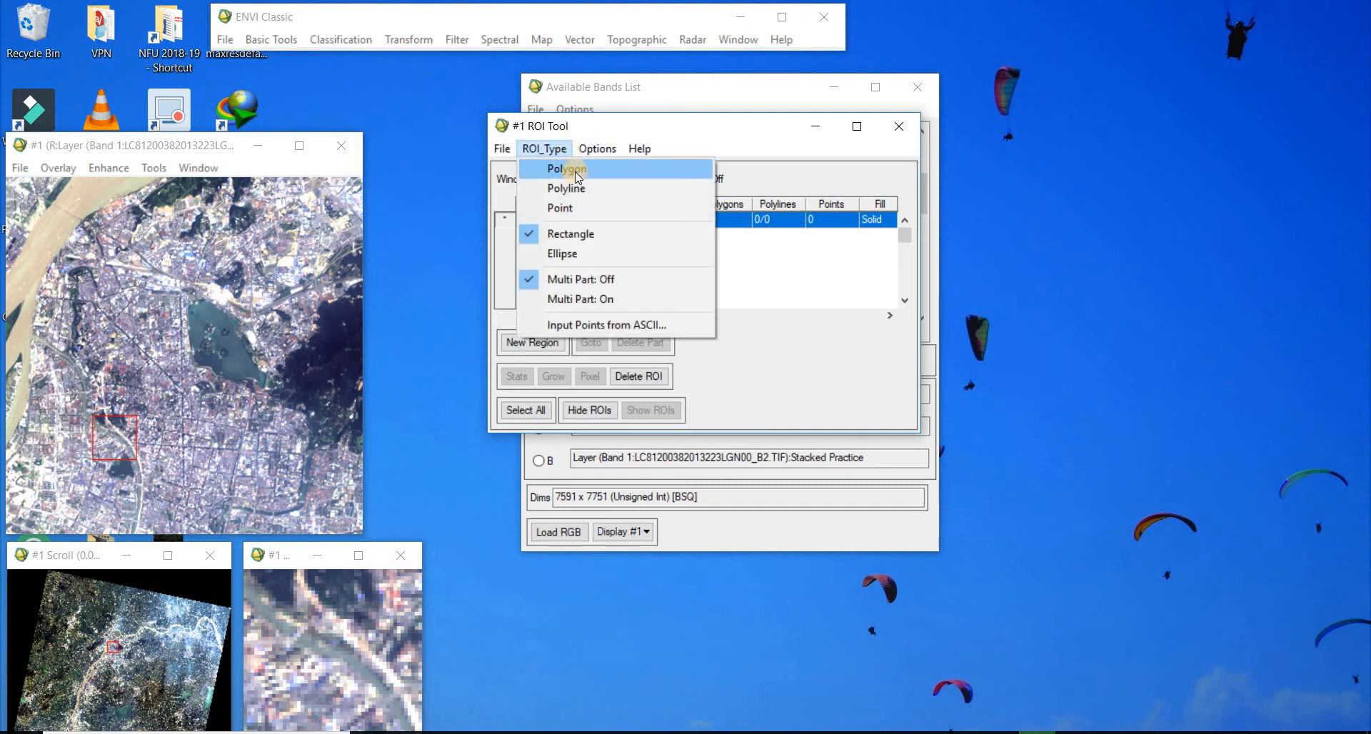
{"action": "left_click", "coordinate": [576, 172]}
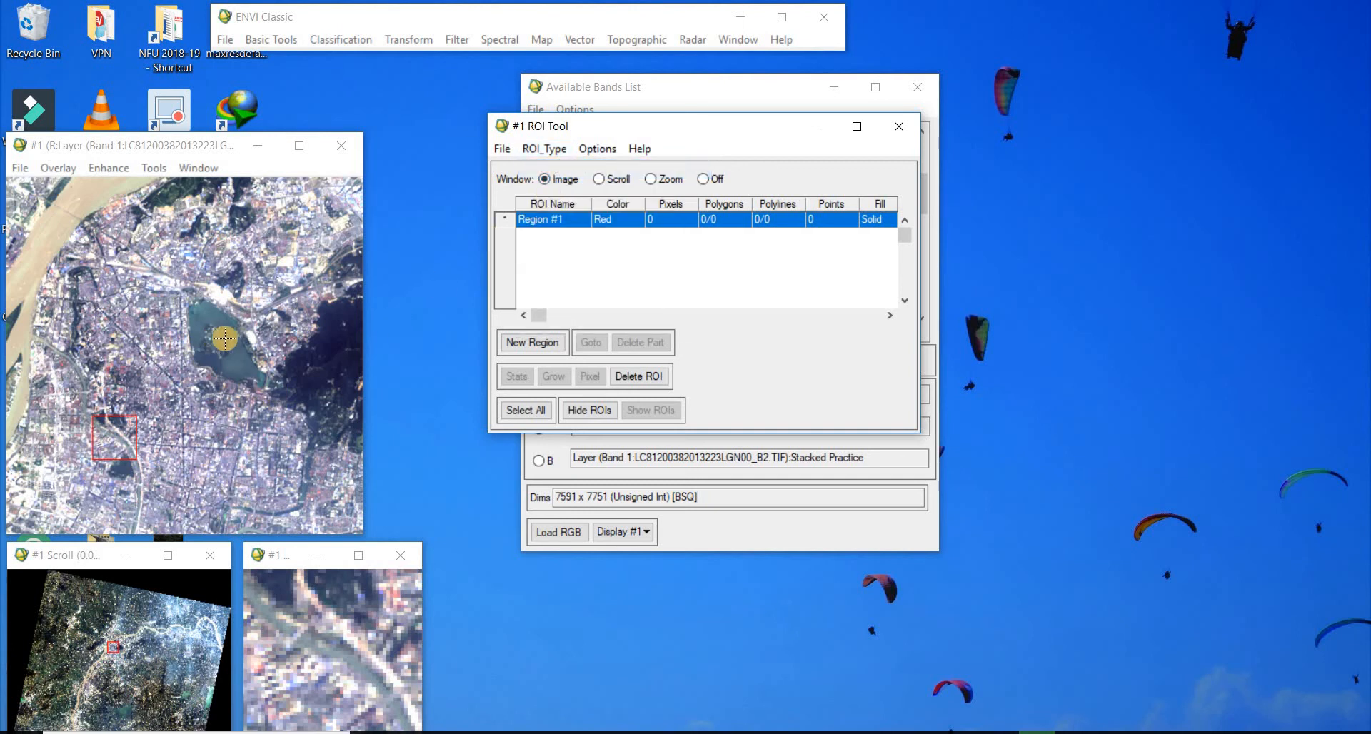
{"action": "left_click_drag", "start_coordinate": [208, 150], "coordinate": [227, 102]}
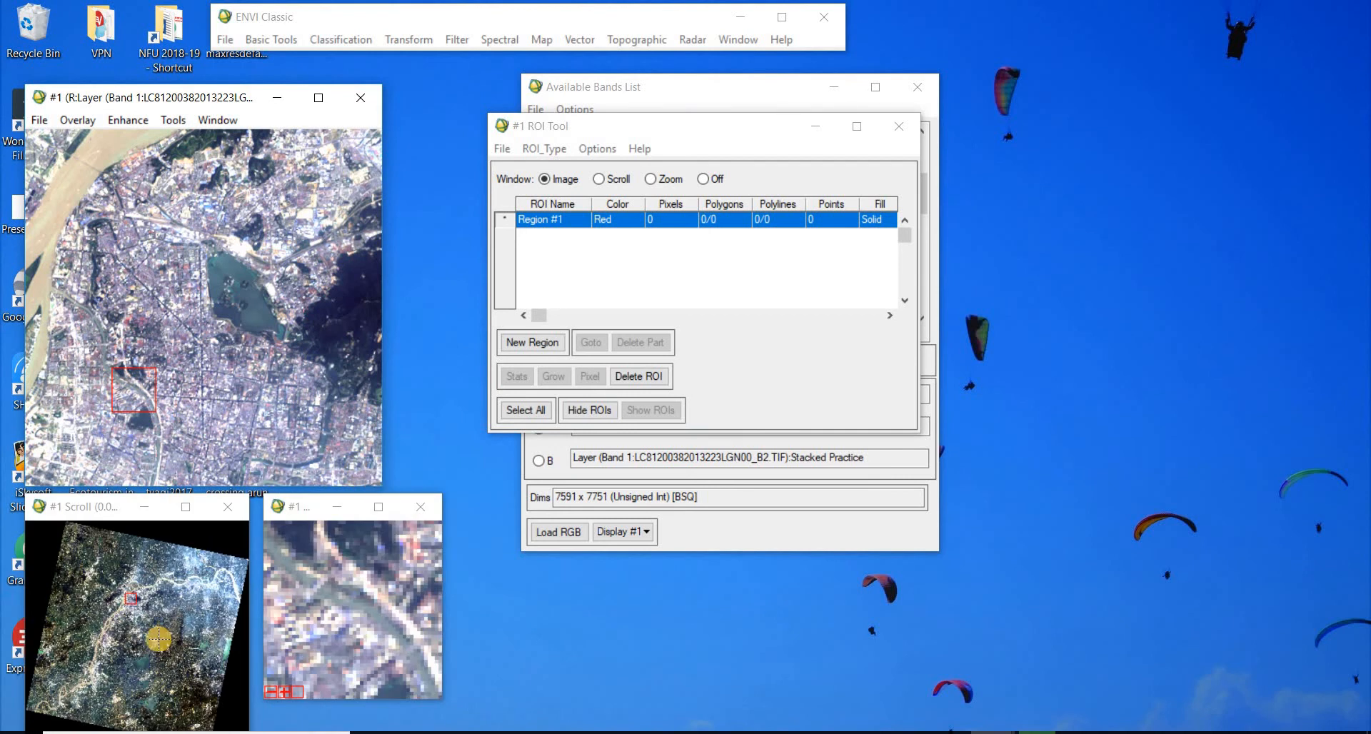
{"action": "left_click", "coordinate": [140, 607]}
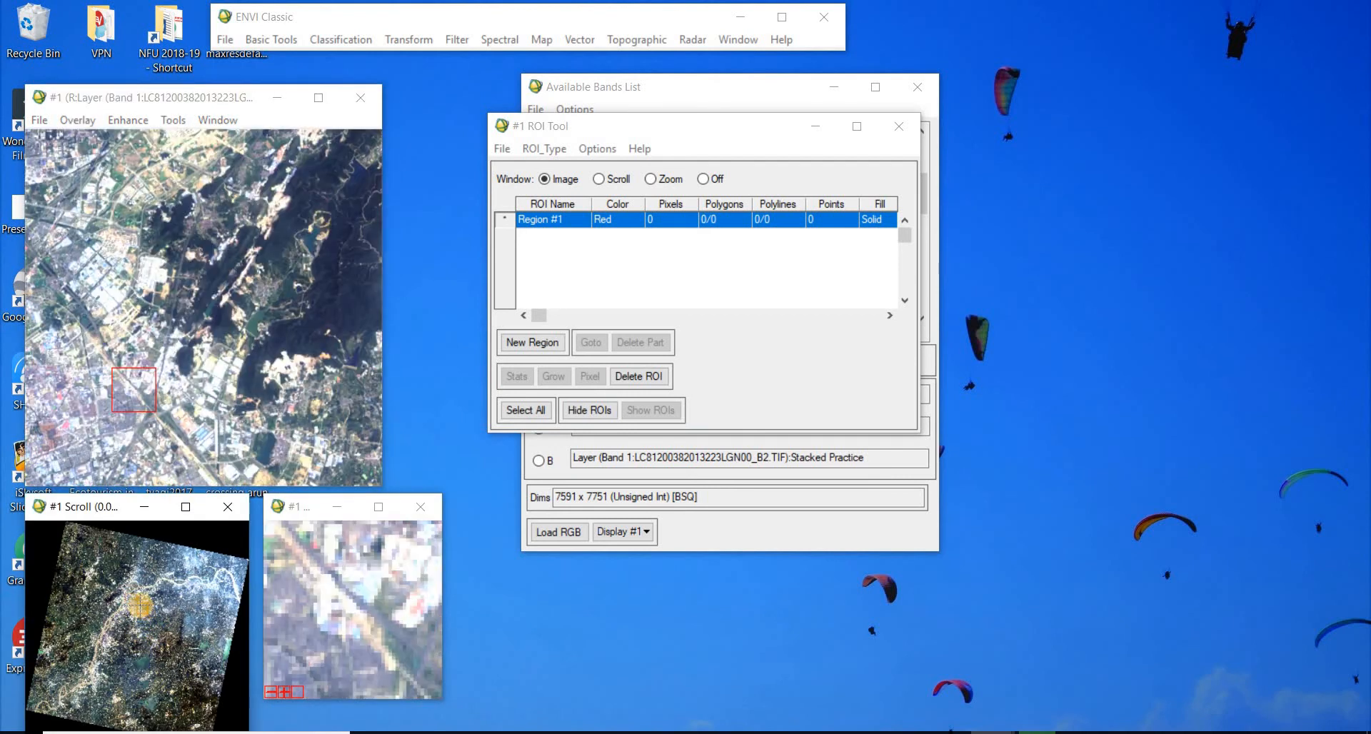
{"action": "left_click", "coordinate": [142, 605]}
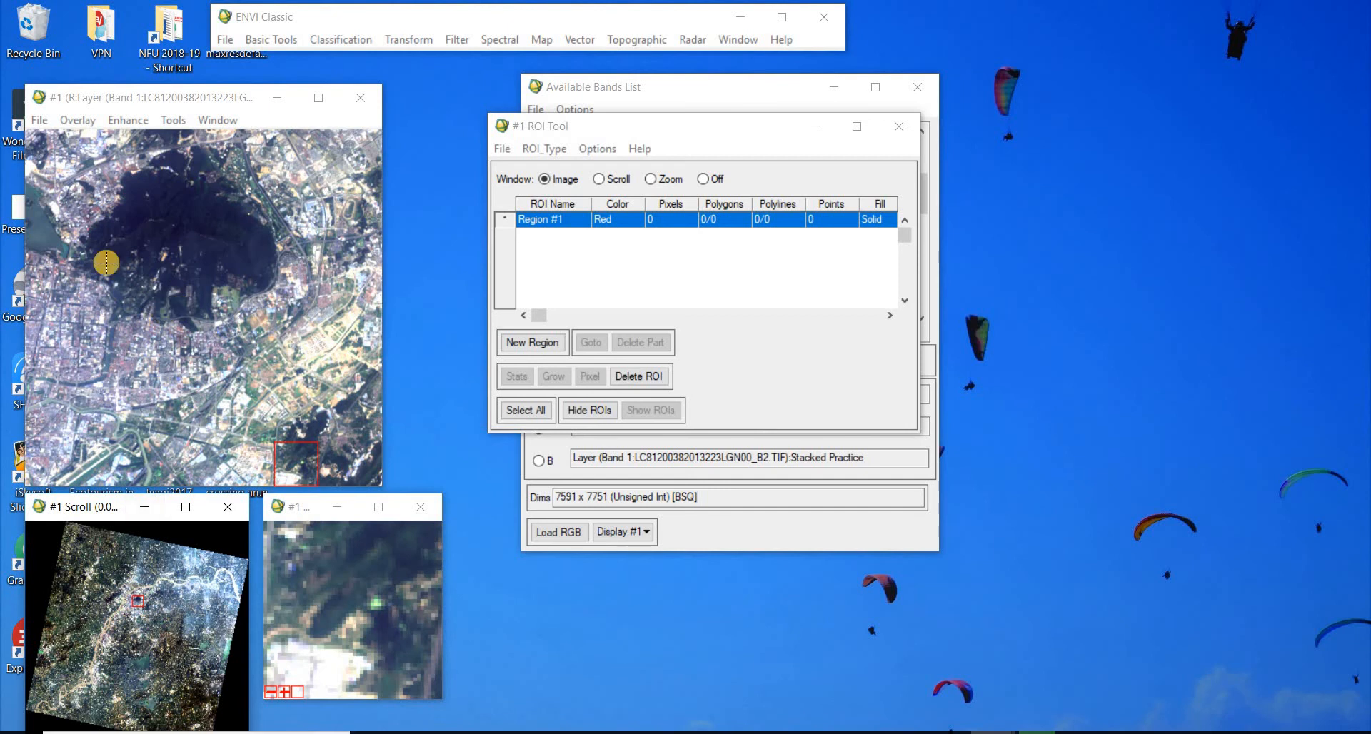
{"action": "left_click", "coordinate": [550, 150]}
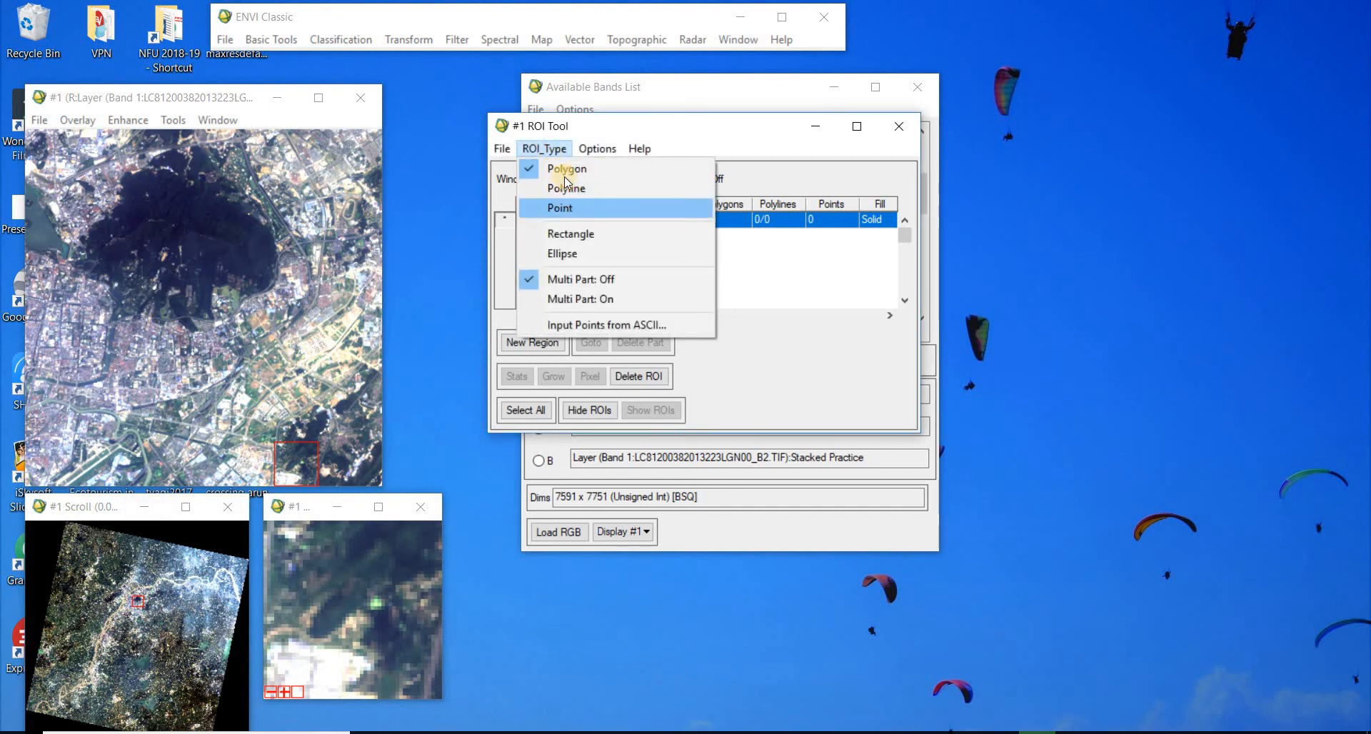
{"action": "left_click", "coordinate": [568, 170]}
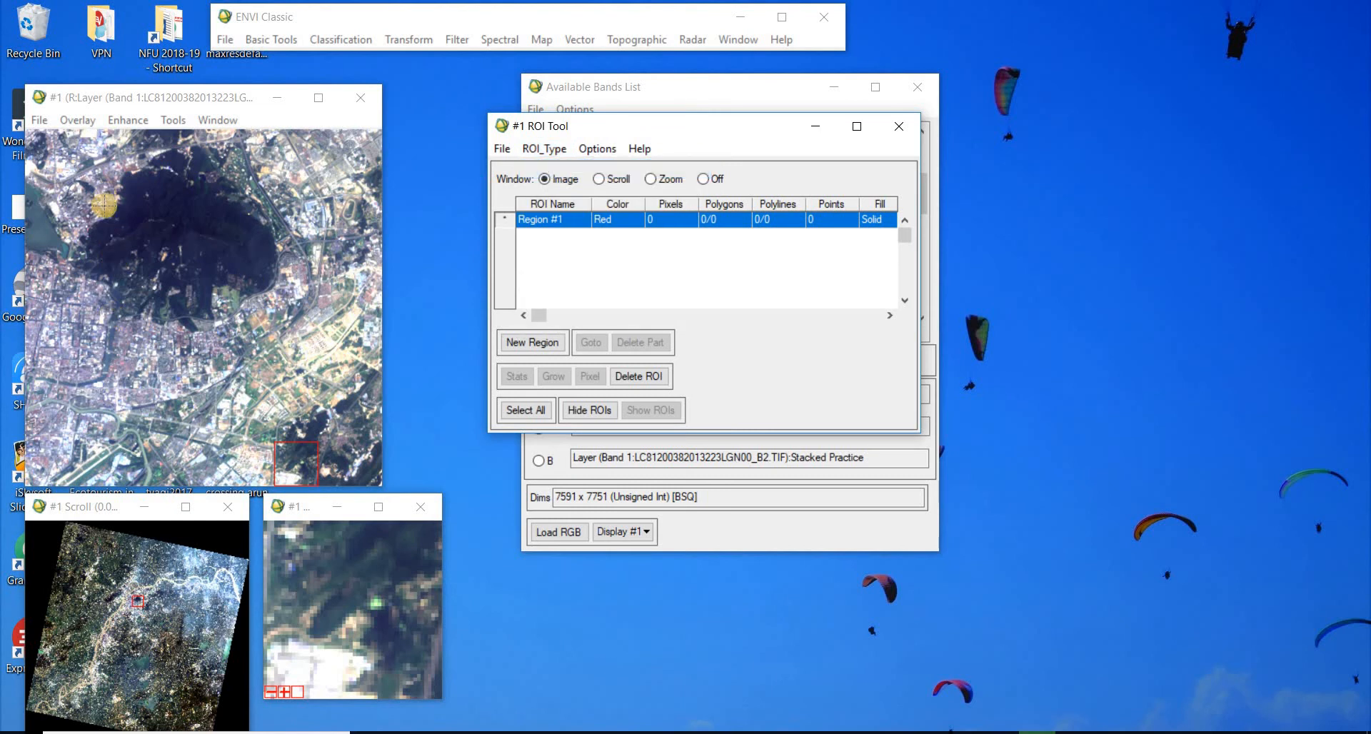
Step: Draw and complete a closed polygon region of about 40,700 pixels around the dark forested hill
{"action": "left_click", "coordinate": [106, 205]}
{"action": "left_click", "coordinate": [121, 171]}
{"action": "left_click", "coordinate": [149, 156]}
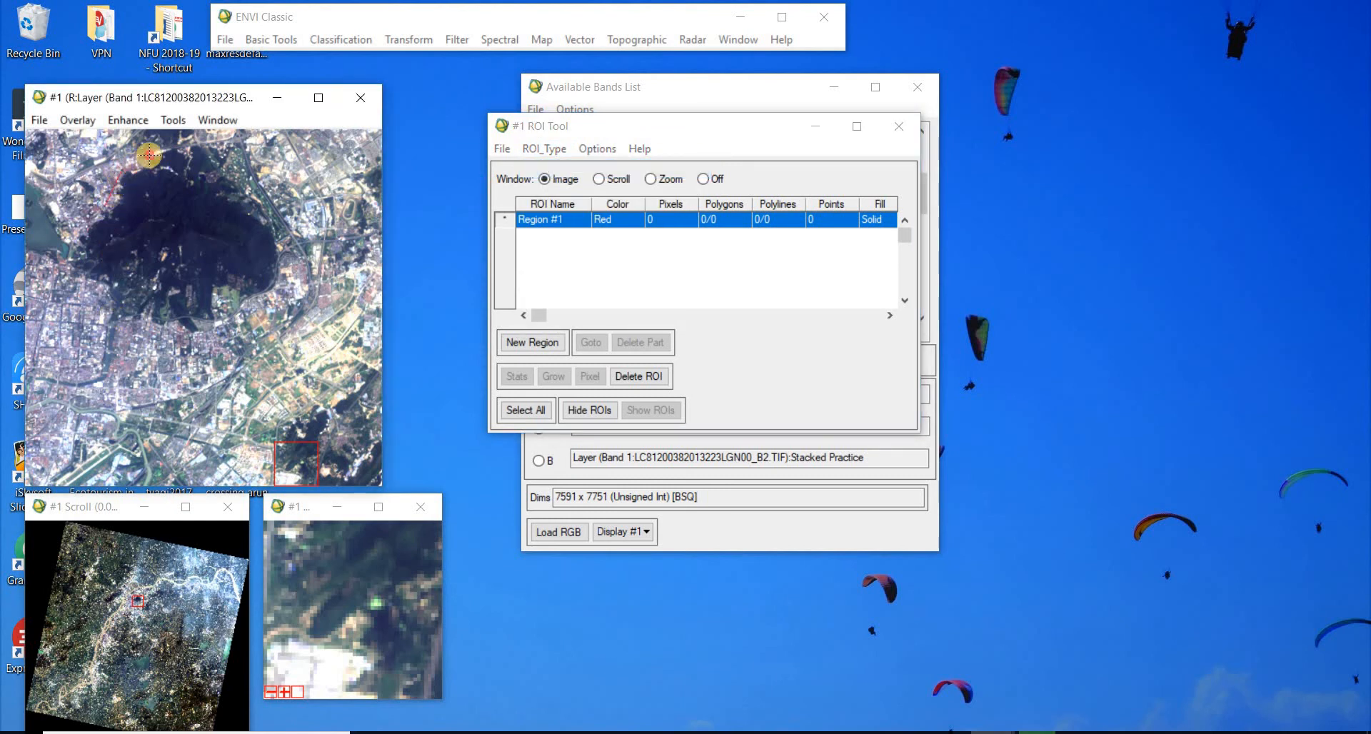
{"action": "left_click", "coordinate": [196, 143]}
{"action": "left_click", "coordinate": [239, 137]}
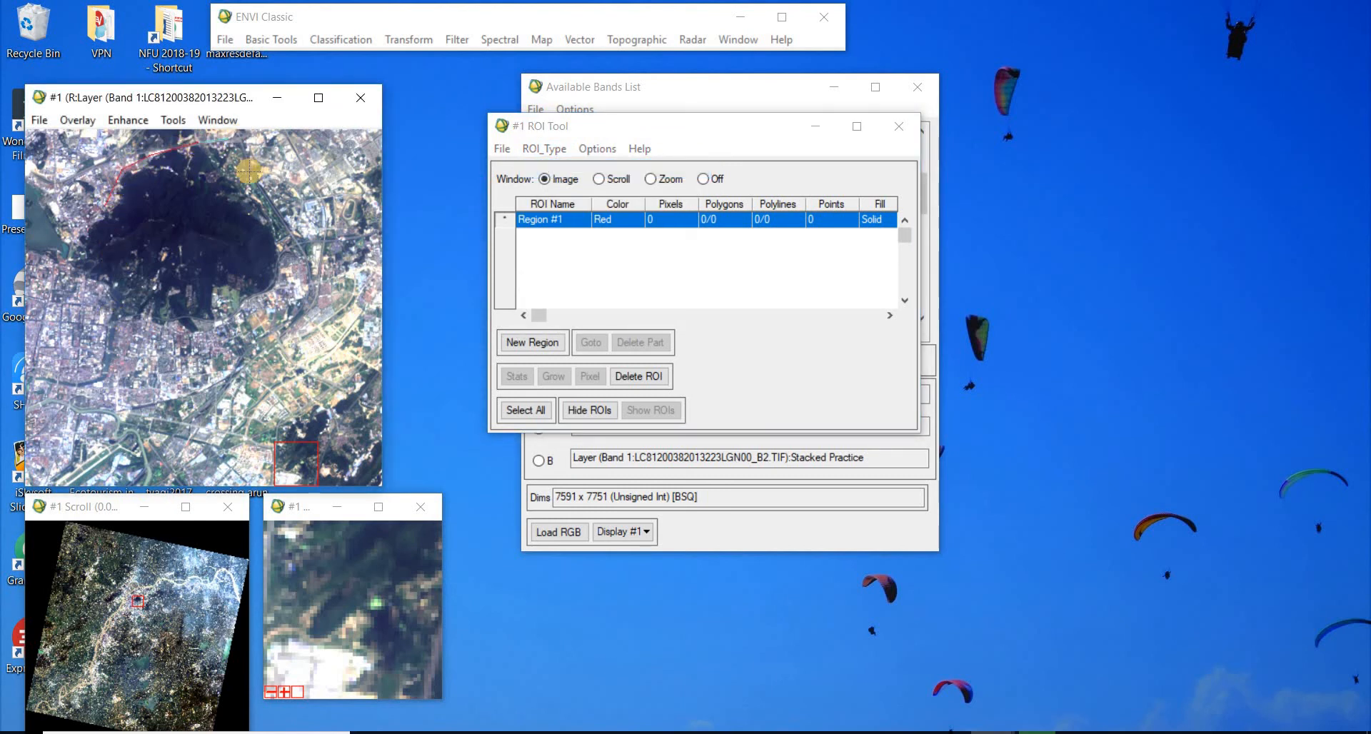
{"action": "left_click", "coordinate": [300, 245]}
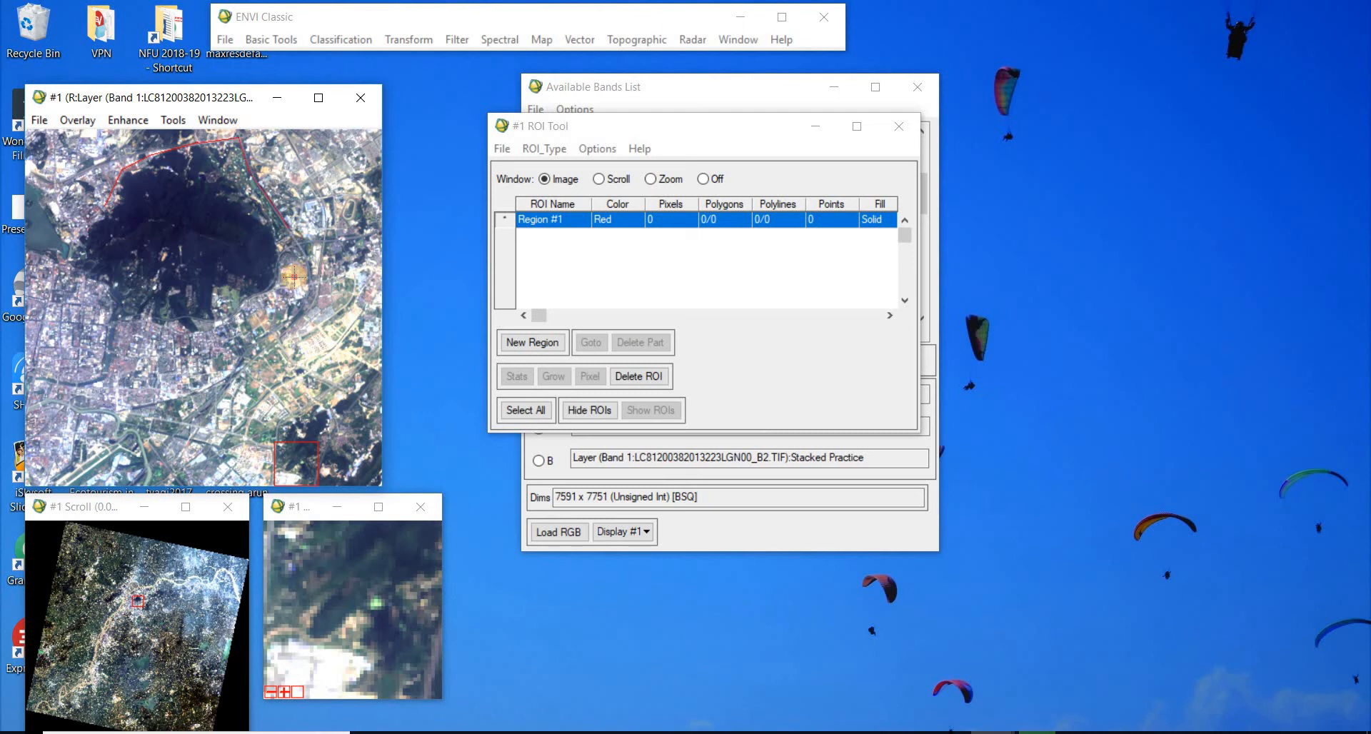
{"action": "left_click", "coordinate": [295, 276]}
{"action": "left_click_drag", "start_coordinate": [254, 323], "coordinate": [108, 208]}
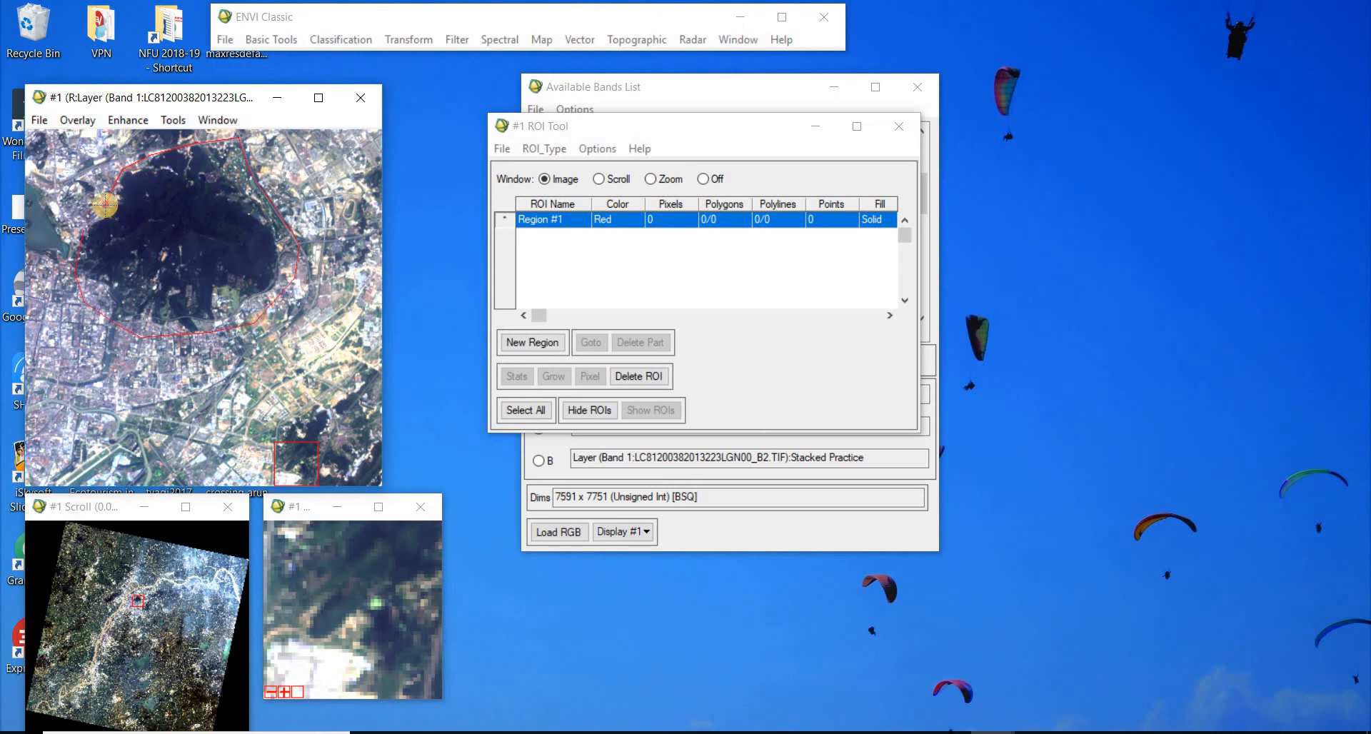
{"action": "right_click", "coordinate": [137, 220]}
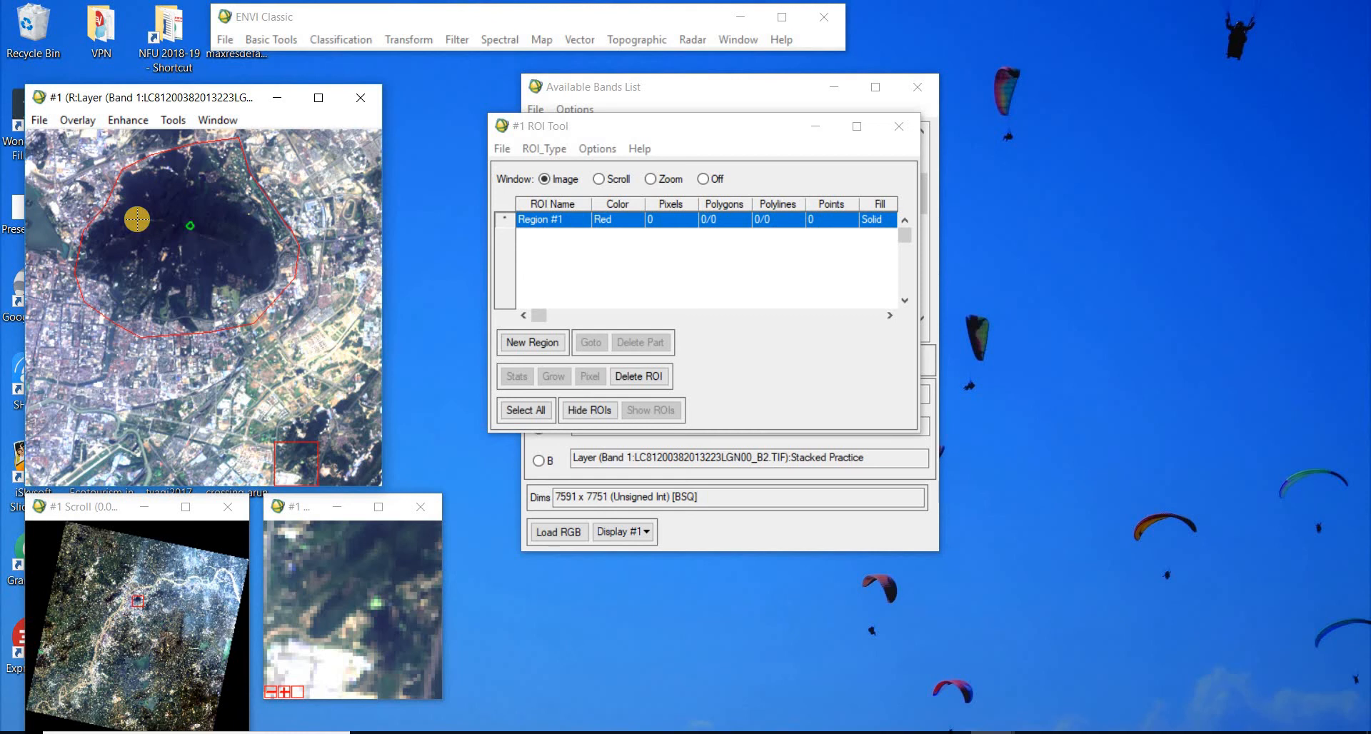
{"action": "right_click", "coordinate": [137, 220]}
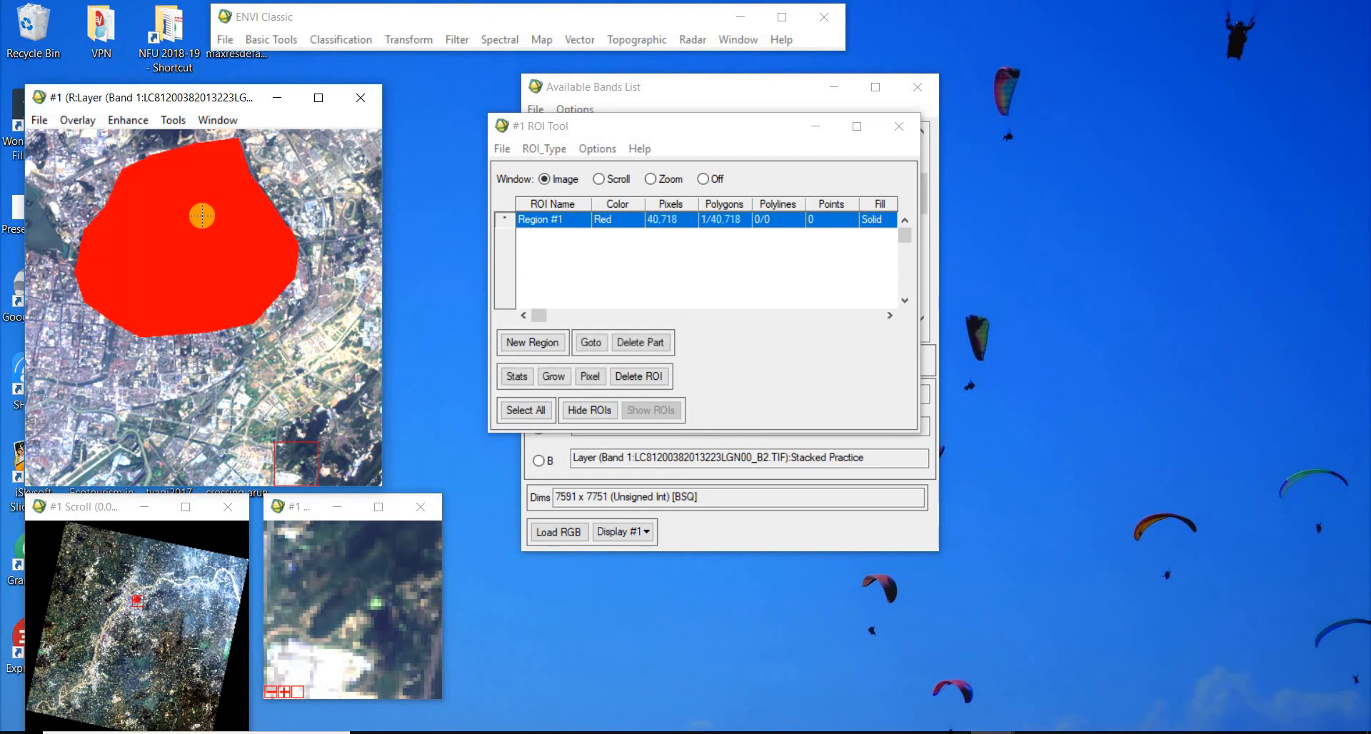
Step: Save the hill polygon Region #1 to an ROI file named ROI Mountain Irregular in the Practice Lab folder
{"action": "left_click", "coordinate": [502, 149]}
{"action": "mouse_move", "coordinate": [518, 151]}
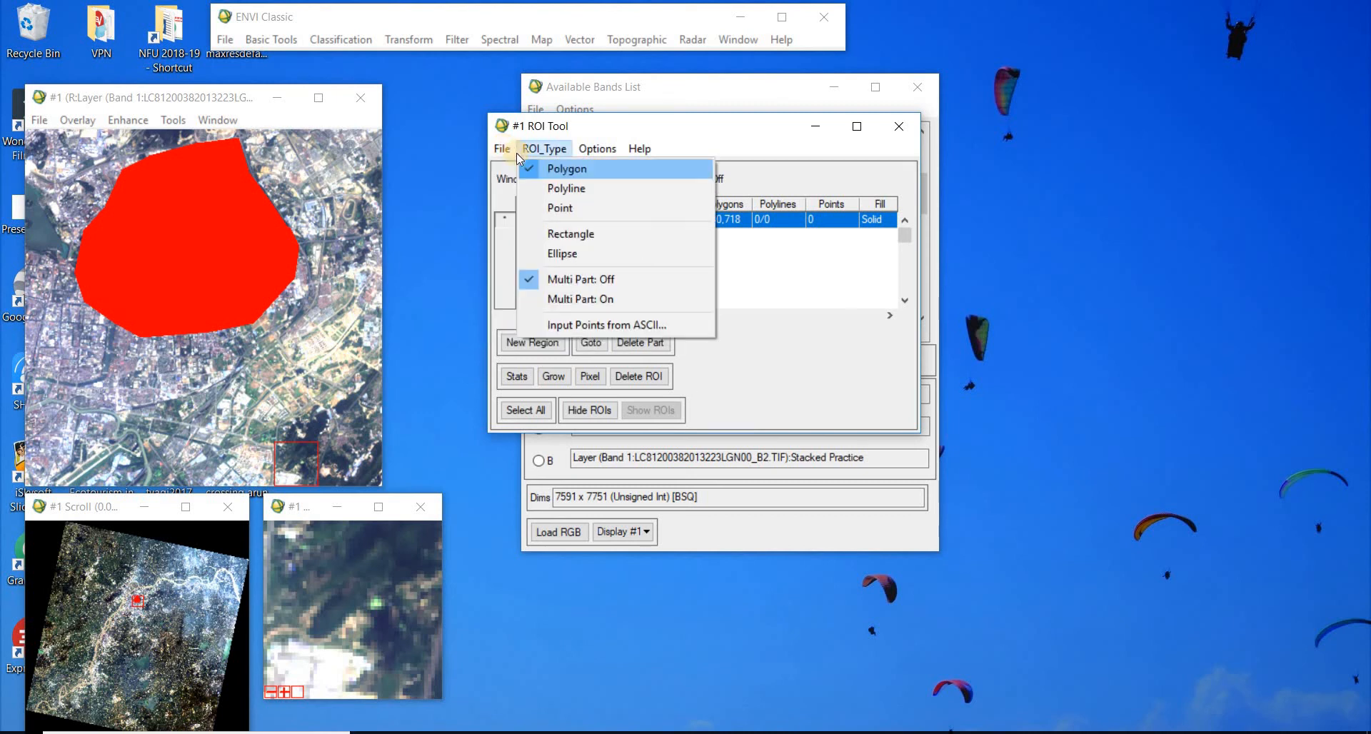
{"action": "left_click", "coordinate": [522, 169]}
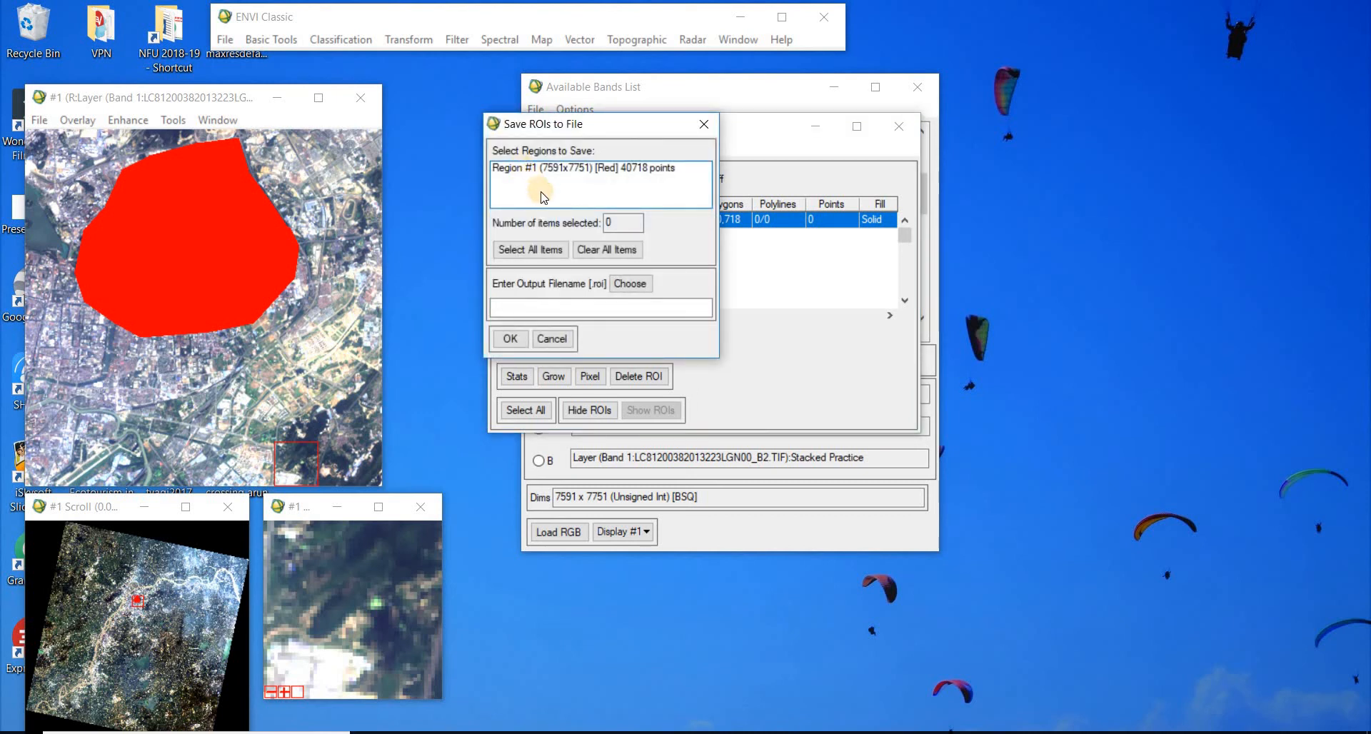
{"action": "left_click", "coordinate": [636, 286]}
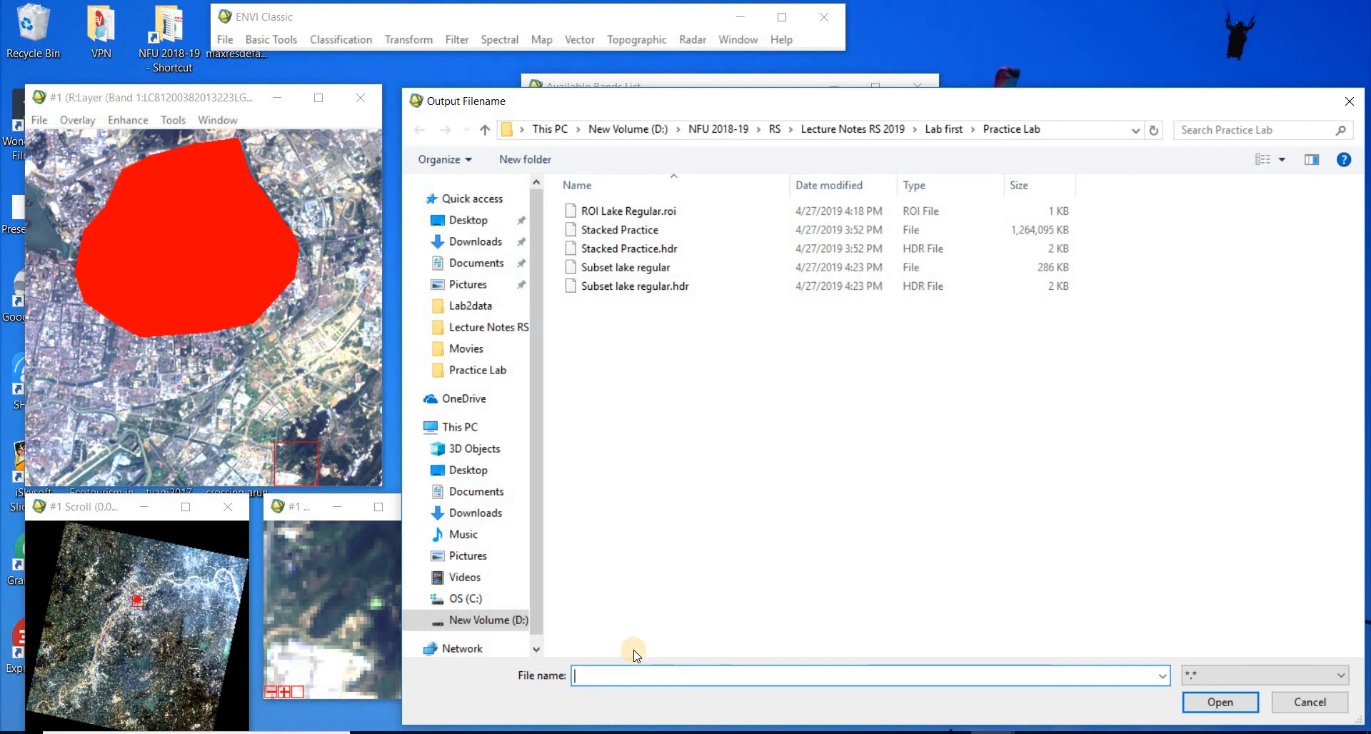
{"action": "type", "text": "ROI "}
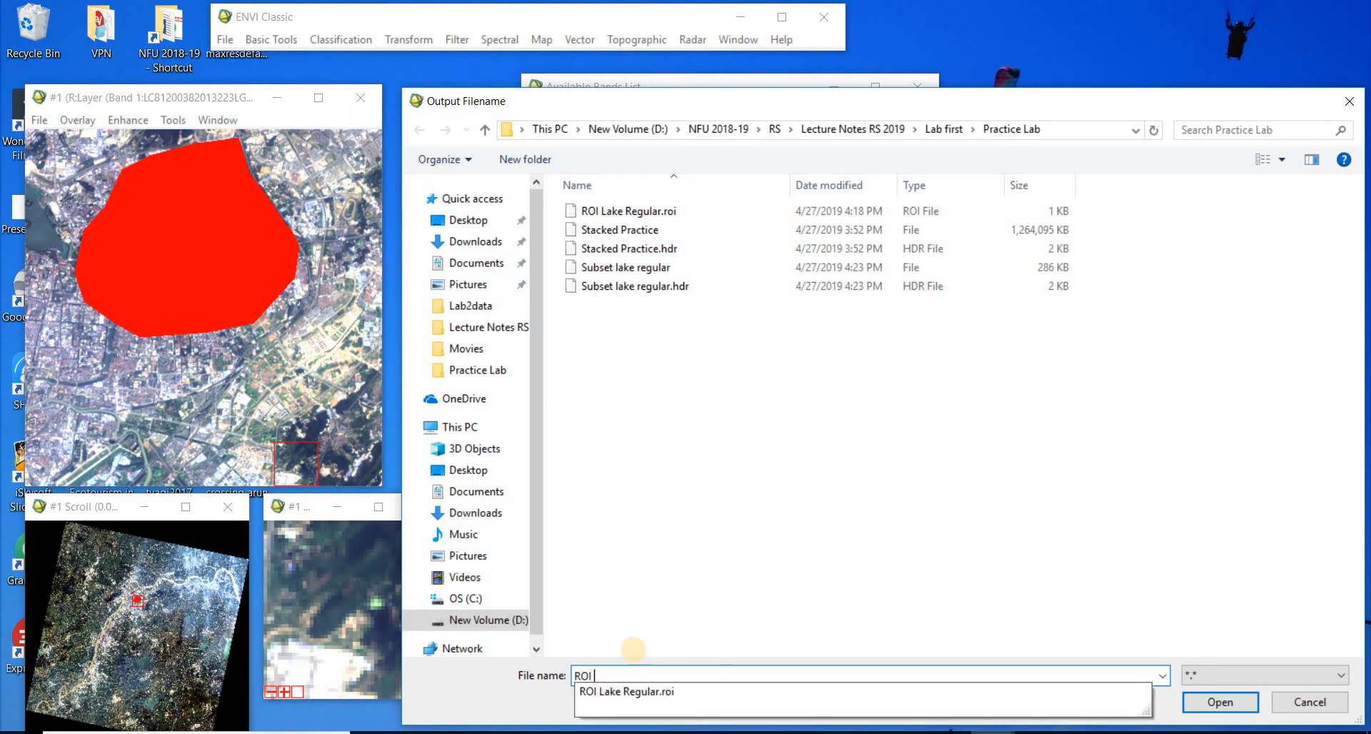
{"action": "type", "text": "Mountain Irr"}
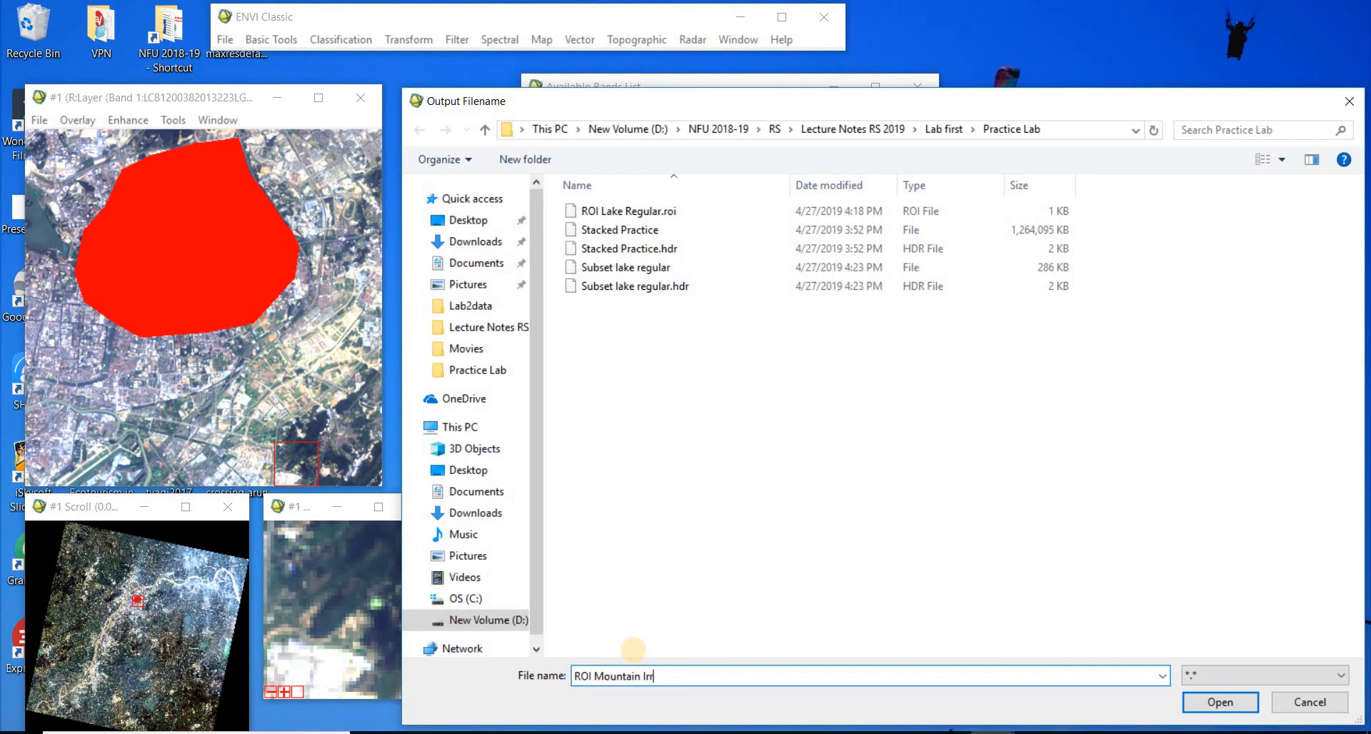
{"action": "type", "text": "egular"}
{"action": "left_click", "coordinate": [1217, 705]}
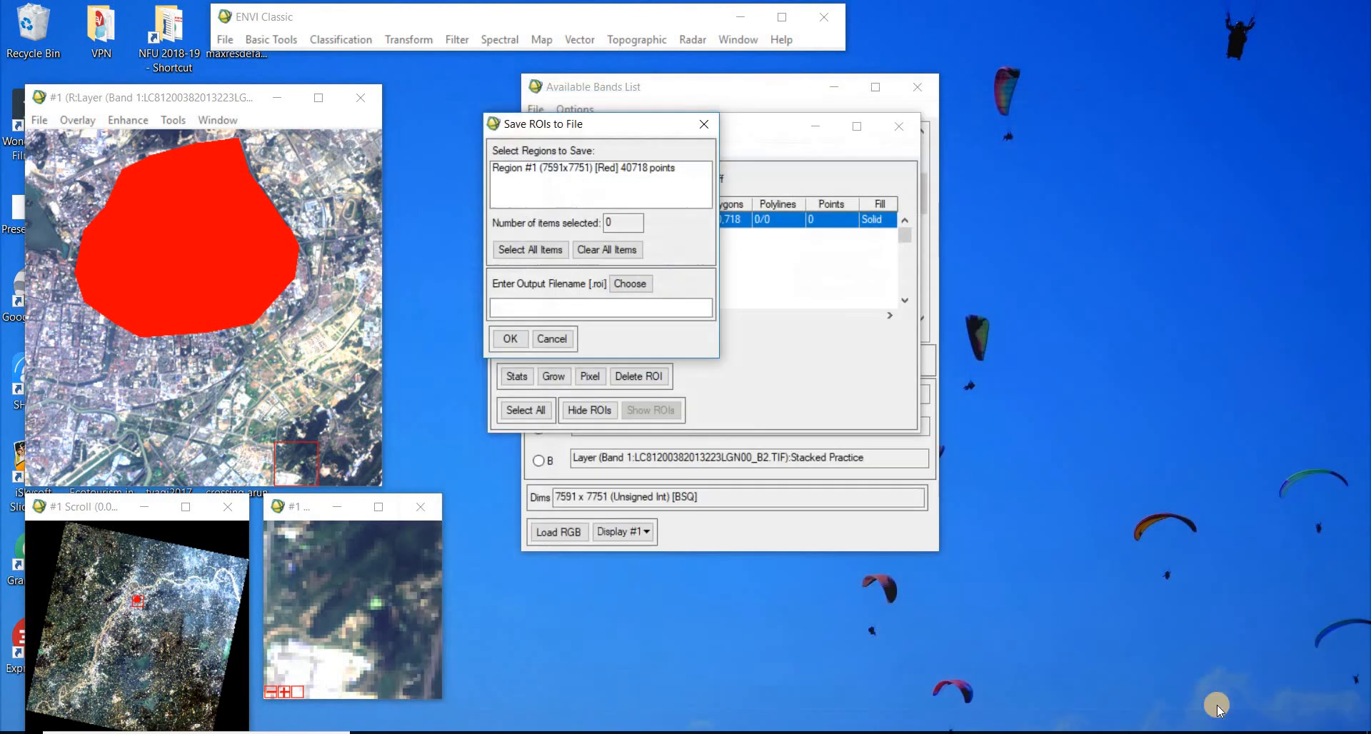
{"action": "left_click", "coordinate": [514, 337]}
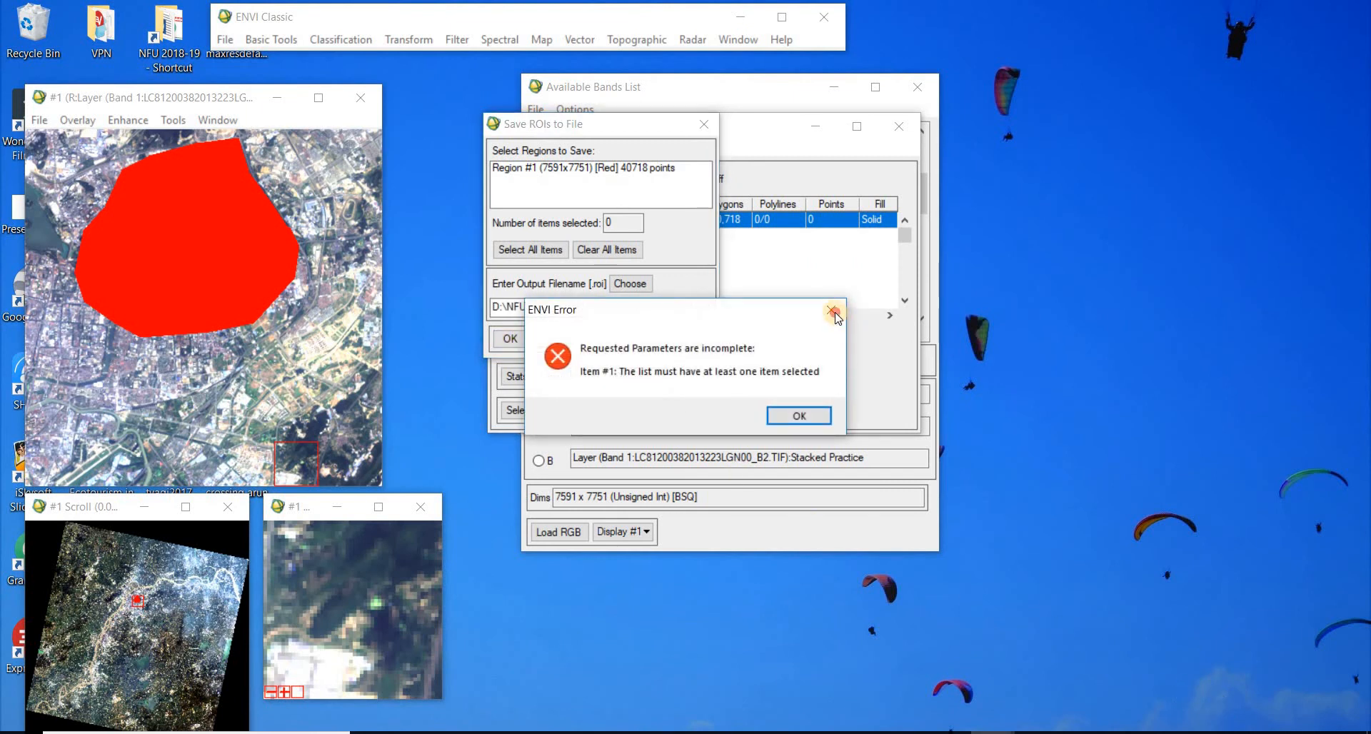
{"action": "left_click", "coordinate": [833, 311]}
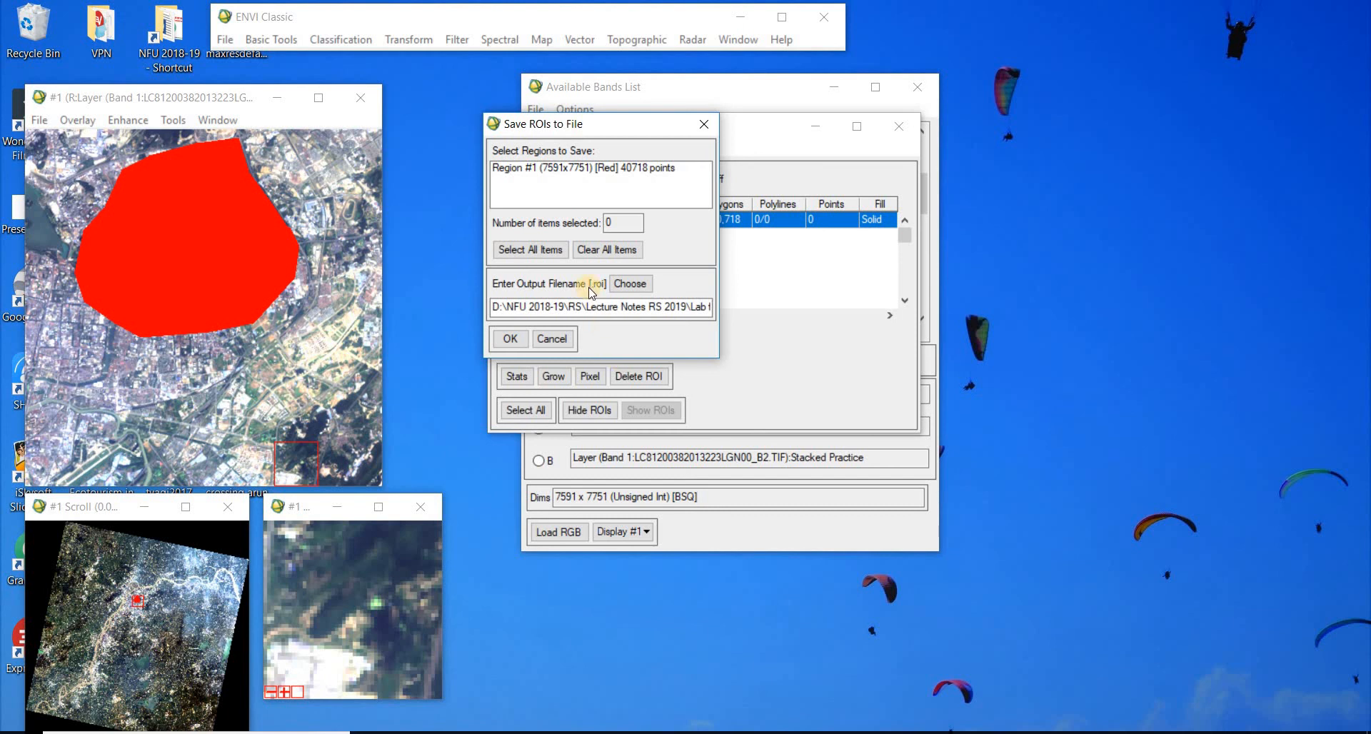
{"action": "left_click", "coordinate": [546, 168]}
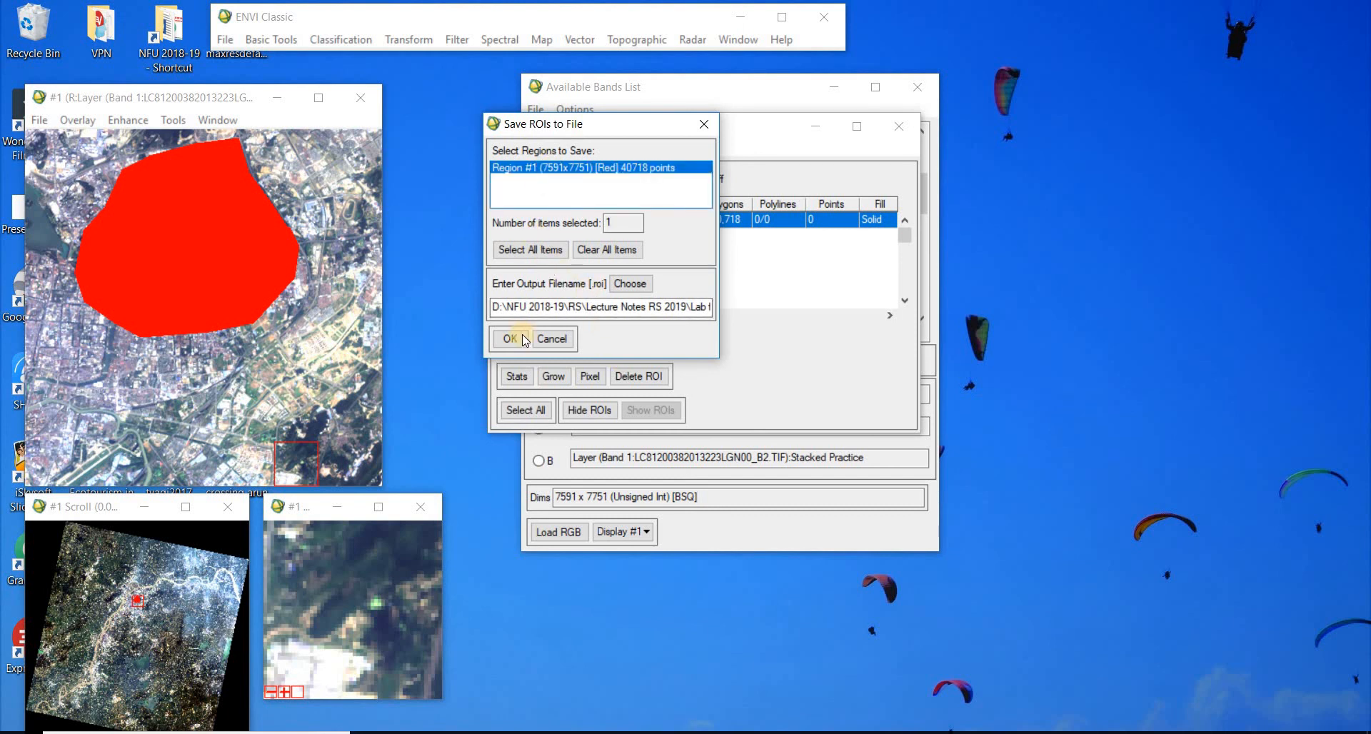
{"action": "left_click", "coordinate": [510, 339]}
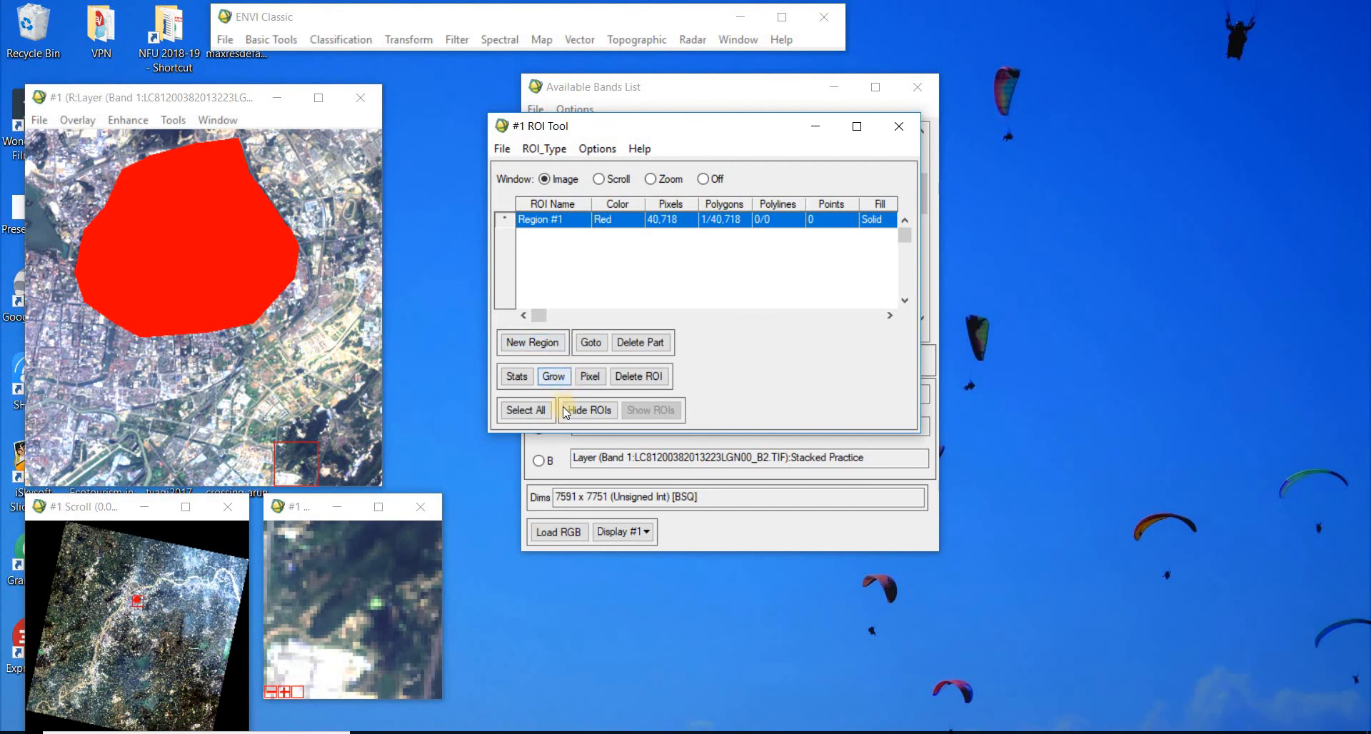
Step: Save Region #1 again, overwriting the existing ROI Mountain Irregular.roi file
{"action": "left_click", "coordinate": [502, 149]}
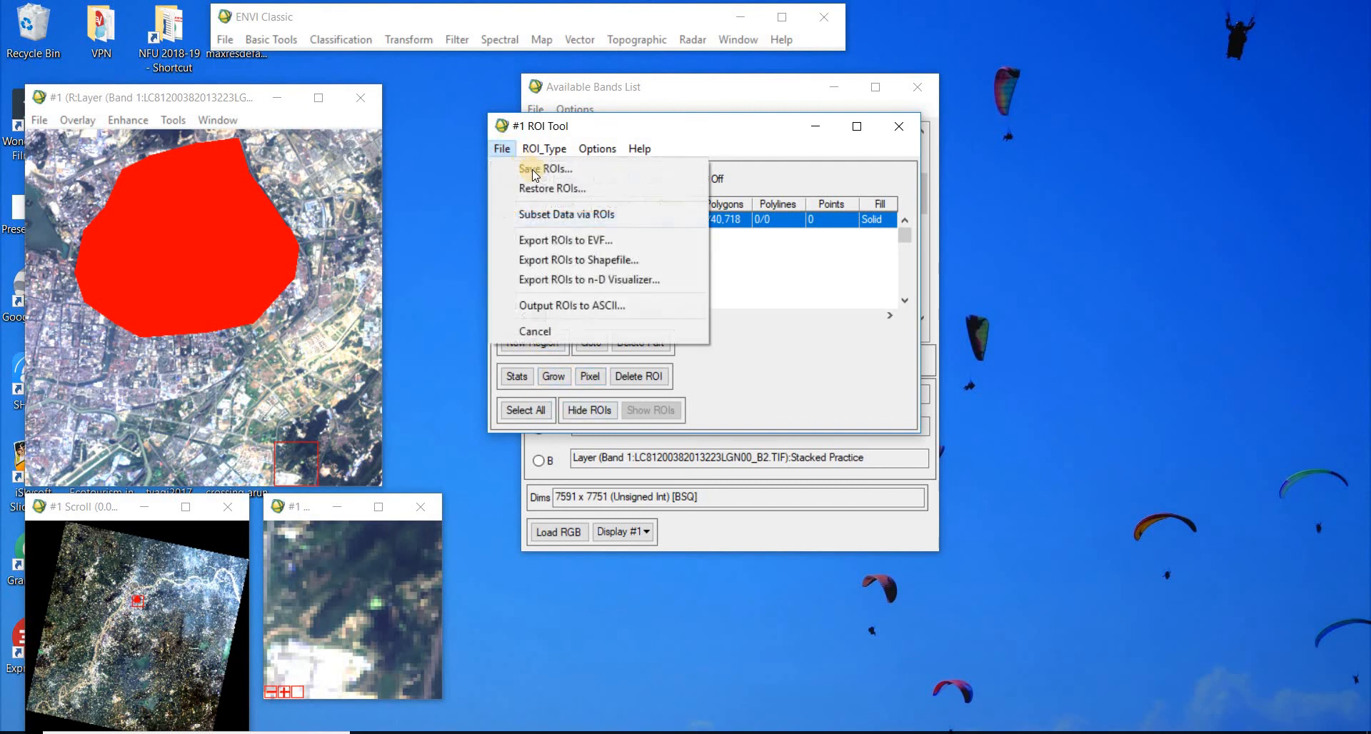
{"action": "left_click", "coordinate": [521, 170]}
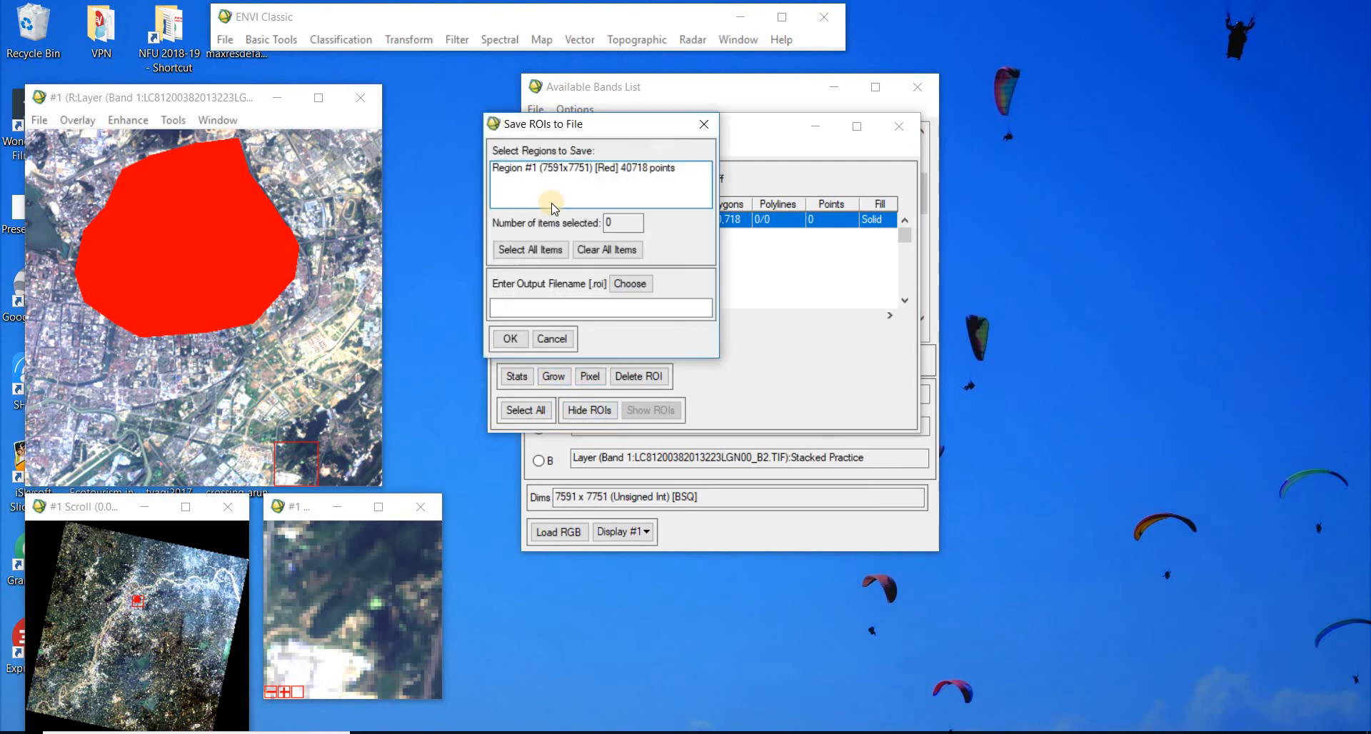
{"action": "left_click", "coordinate": [556, 170]}
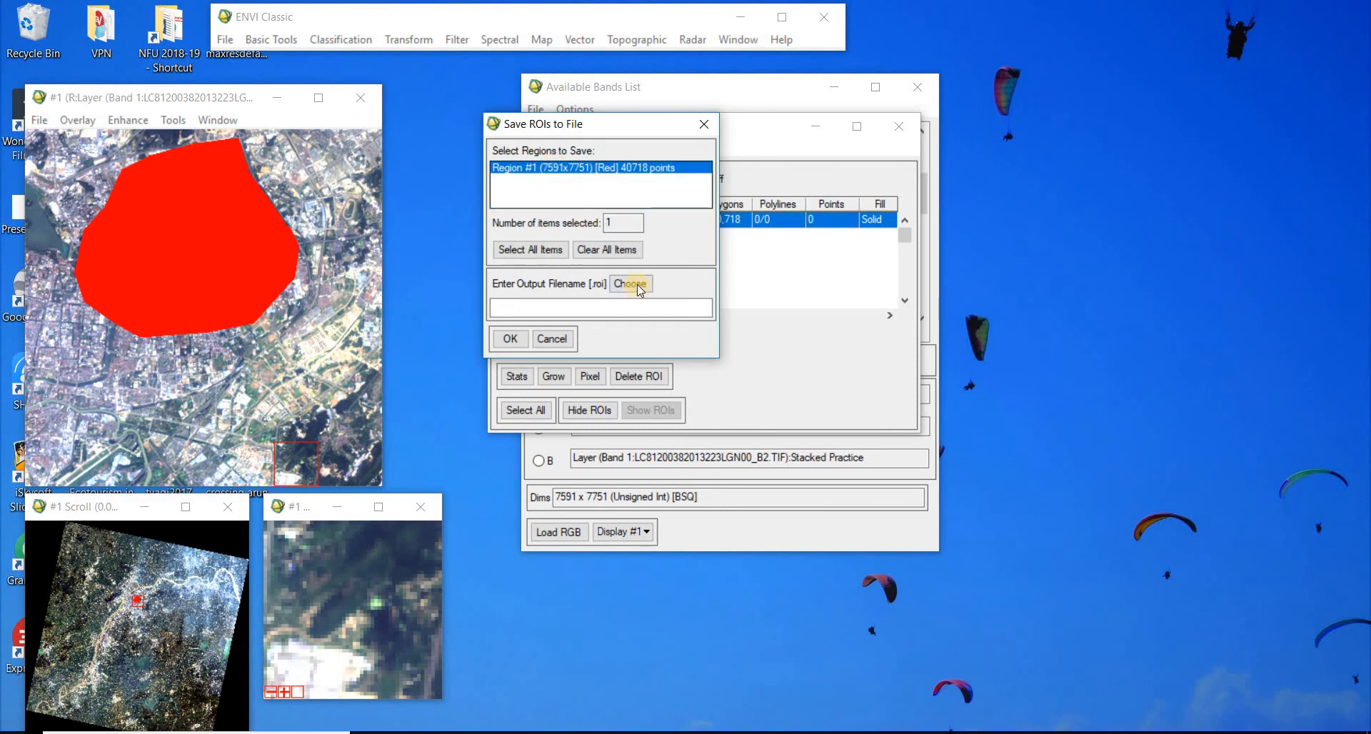
{"action": "left_click", "coordinate": [637, 284]}
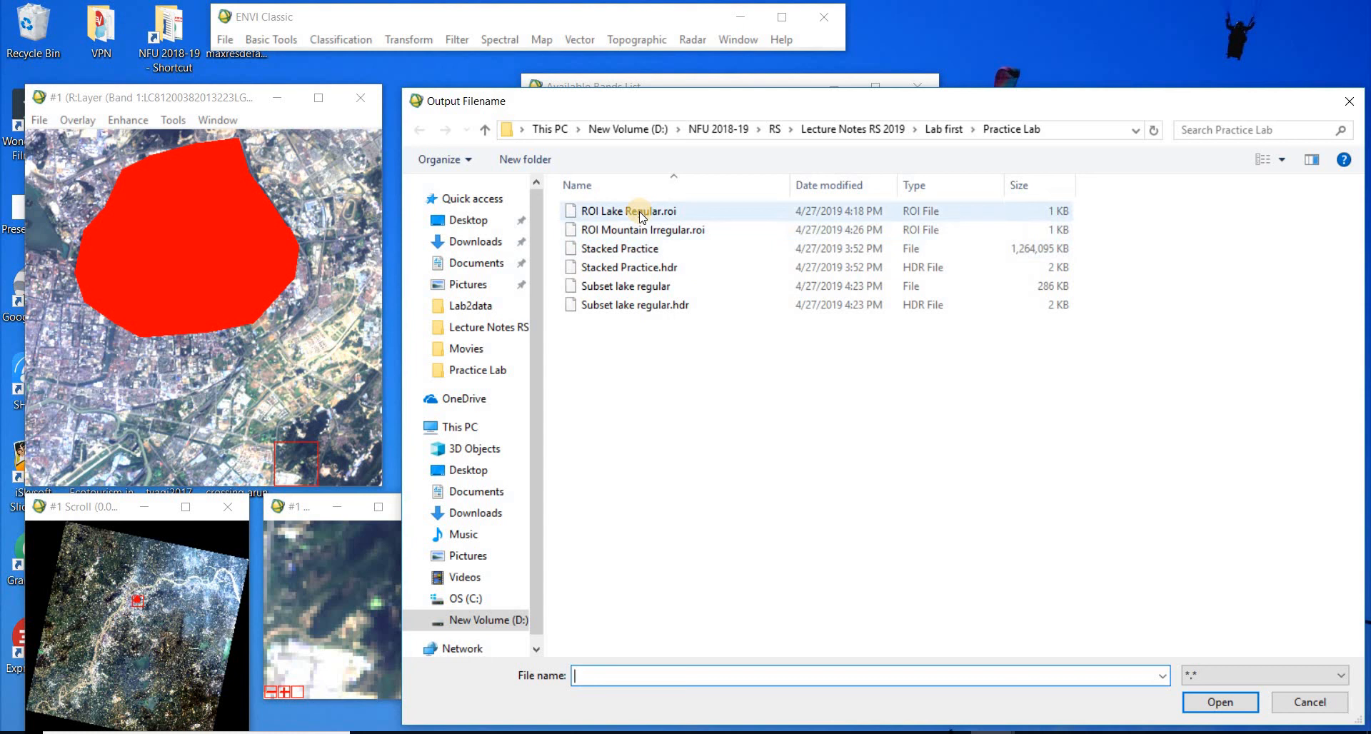
{"action": "left_click", "coordinate": [642, 229]}
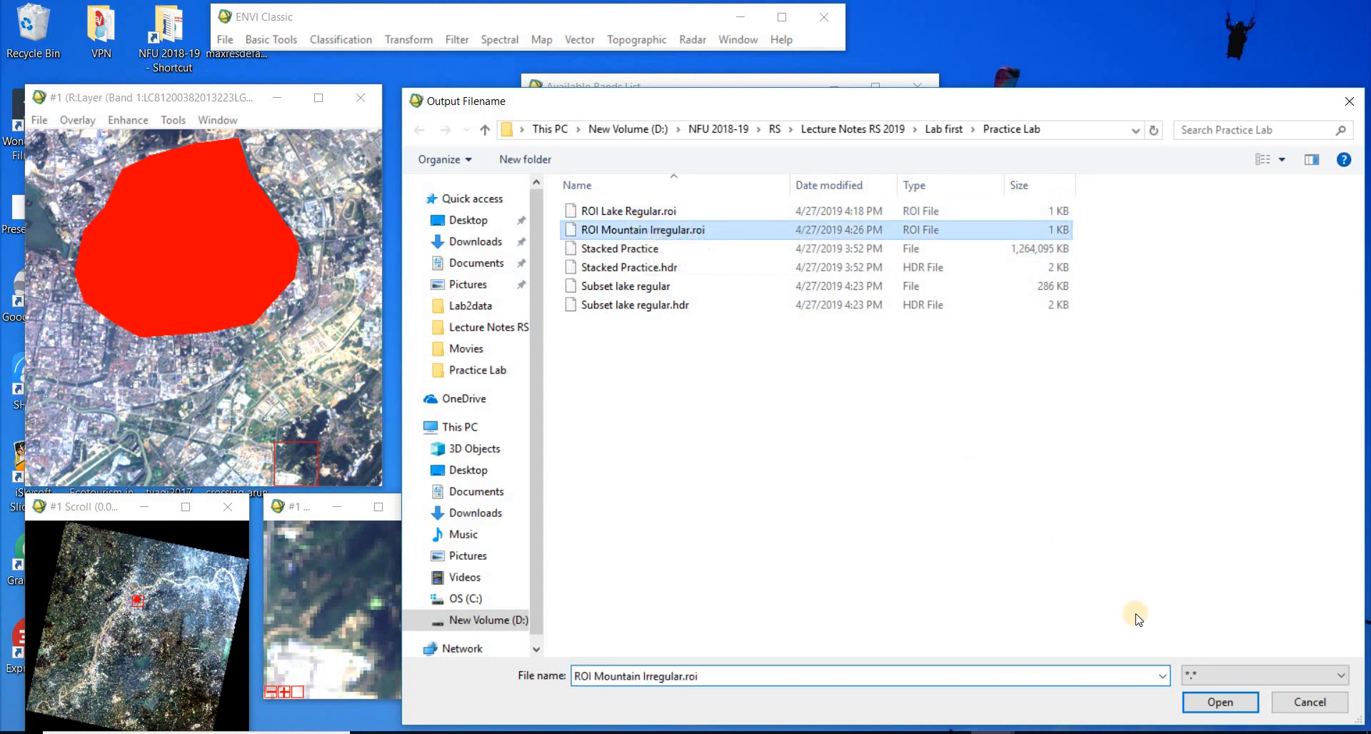
{"action": "left_click", "coordinate": [1212, 704]}
{"action": "left_click", "coordinate": [510, 338]}
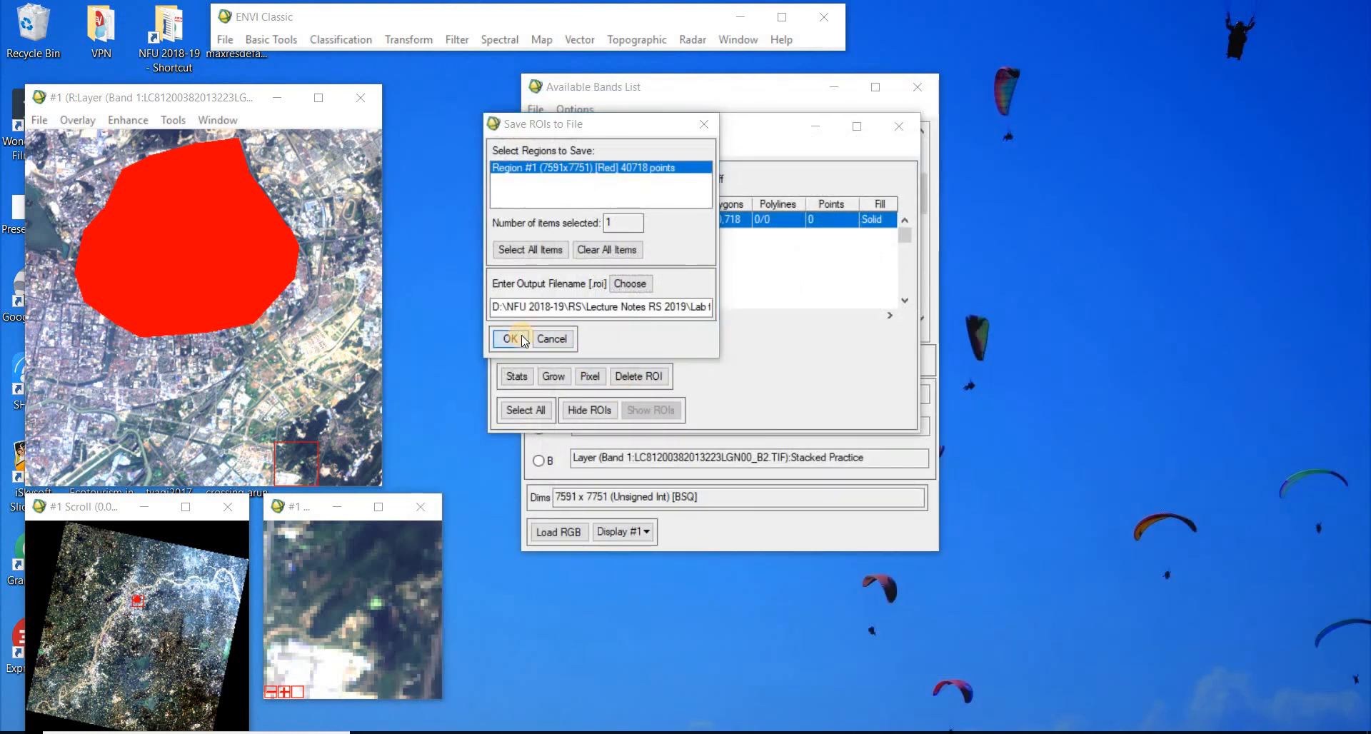
{"action": "left_click", "coordinate": [723, 424]}
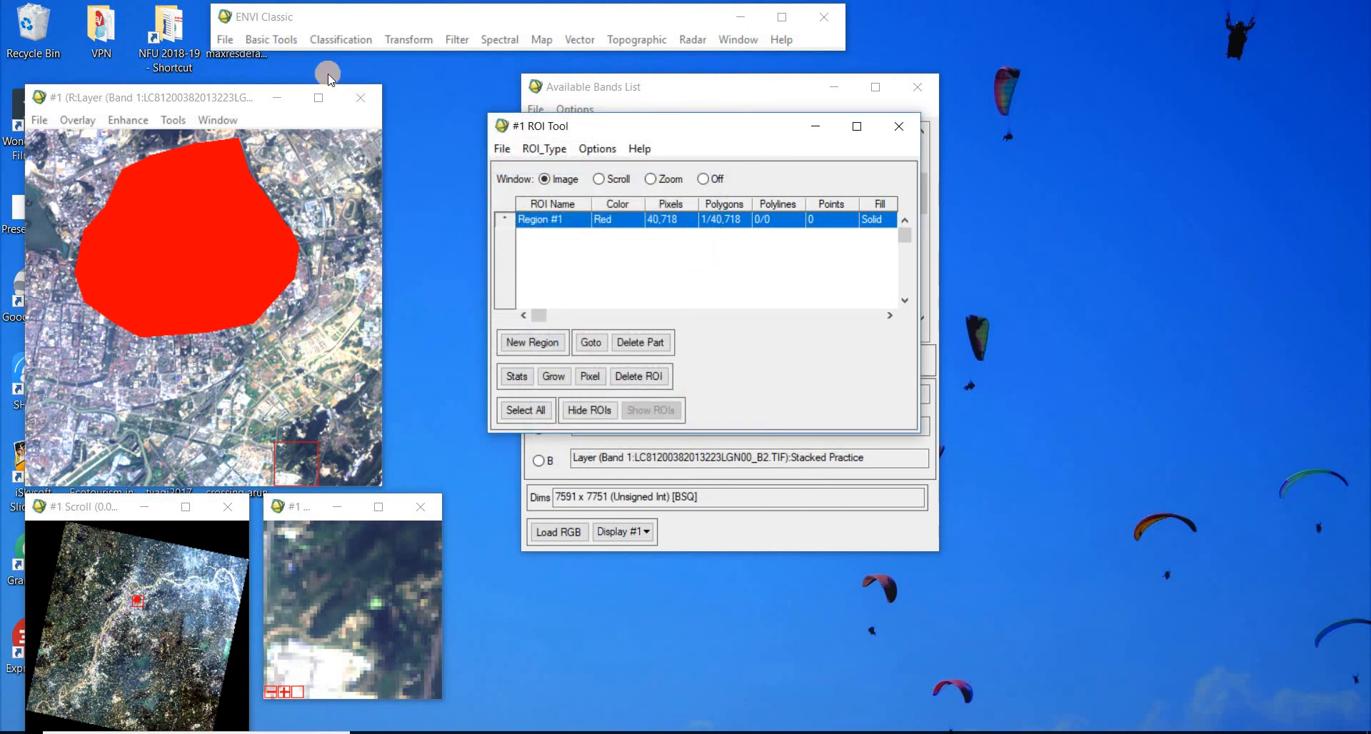
Step: Start Subset Data via ROIs and select Stacked Practice as the input file
{"action": "left_click", "coordinate": [502, 149]}
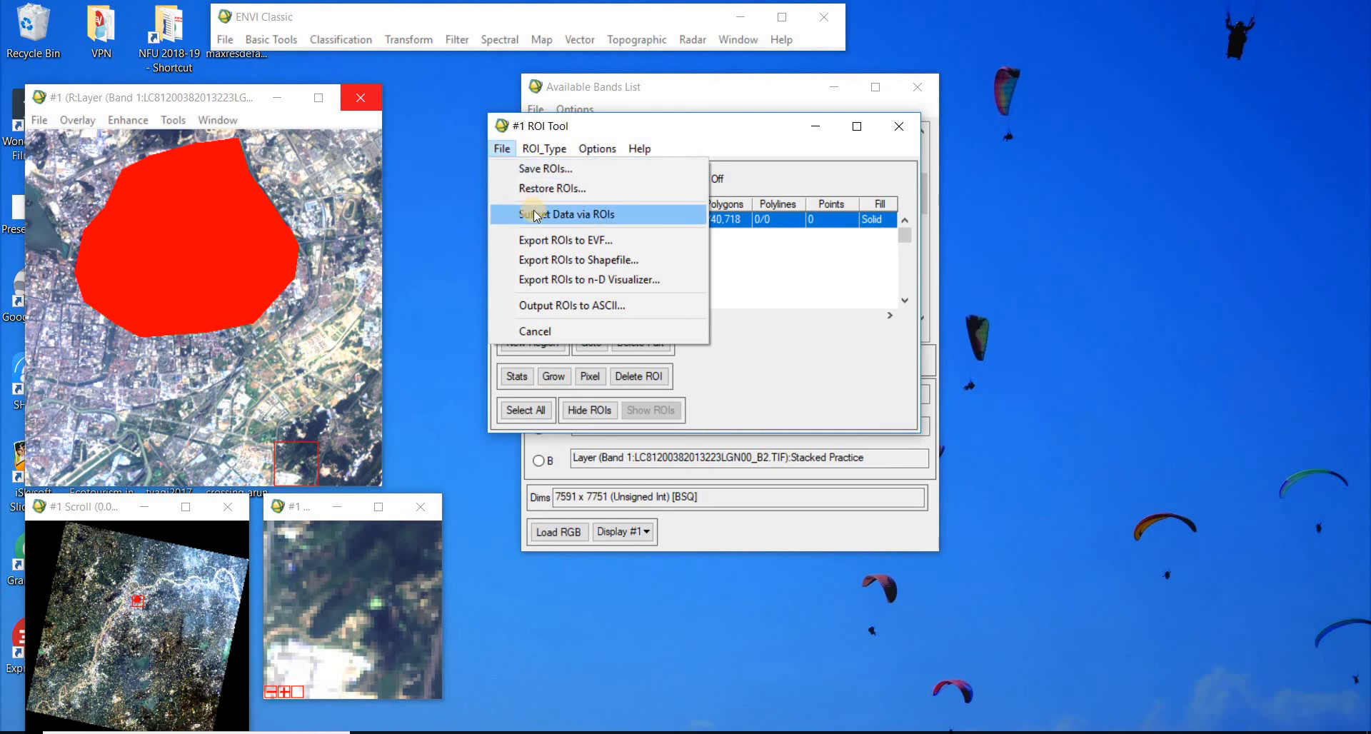
{"action": "left_click", "coordinate": [276, 40]}
{"action": "left_click", "coordinate": [276, 40]}
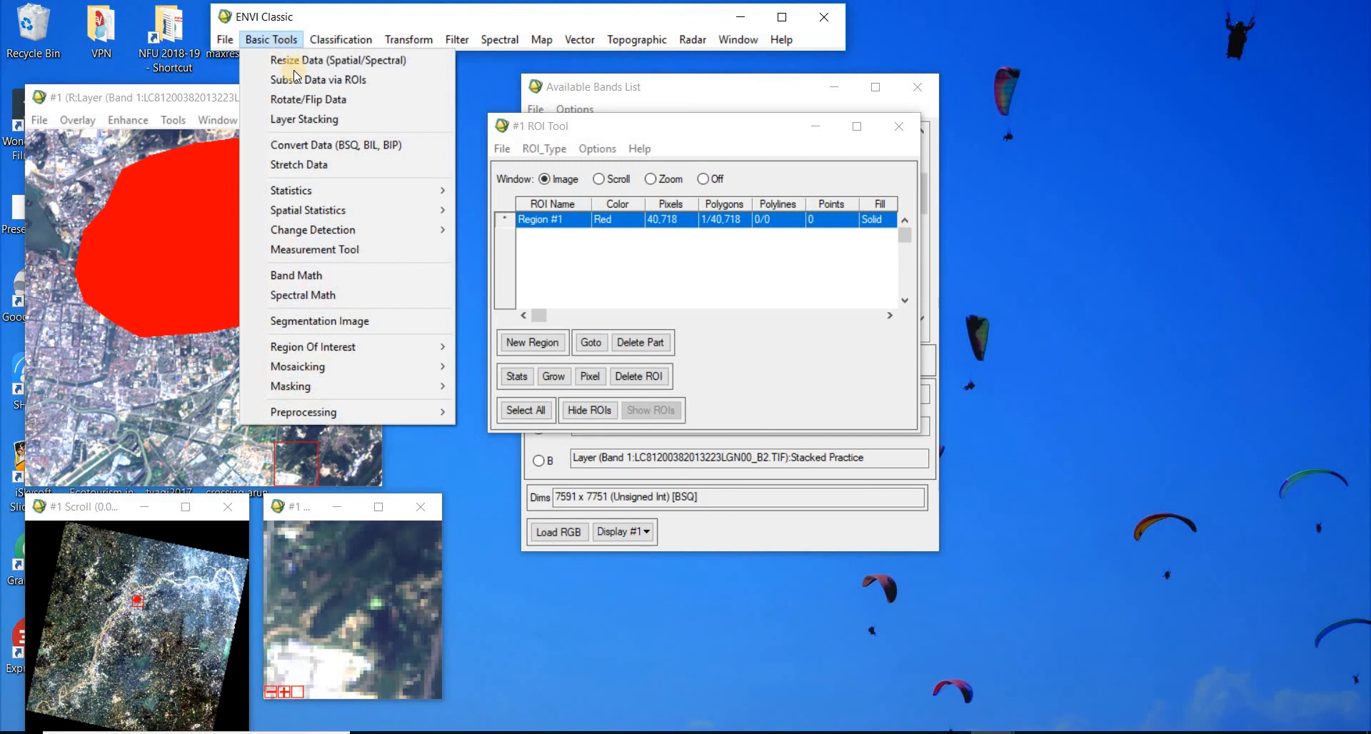
{"action": "left_click", "coordinate": [328, 80]}
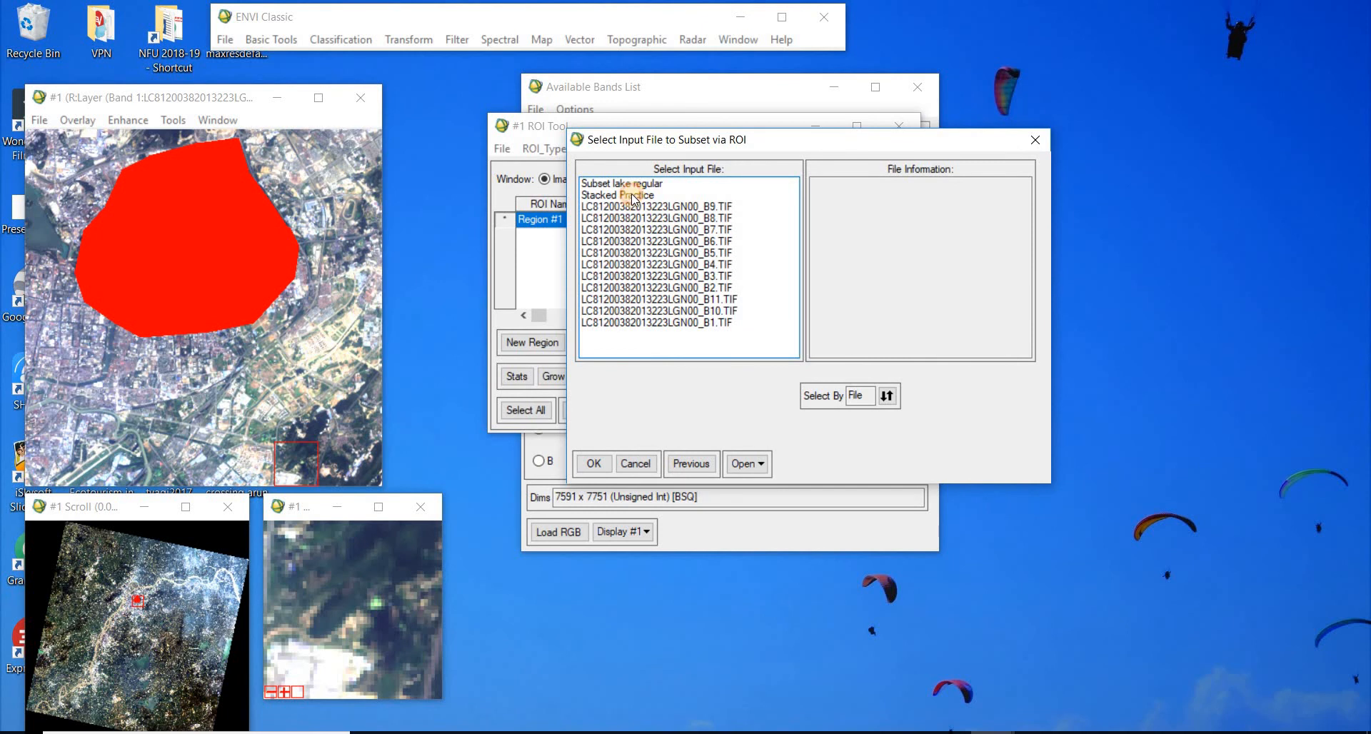
{"action": "left_click", "coordinate": [632, 195]}
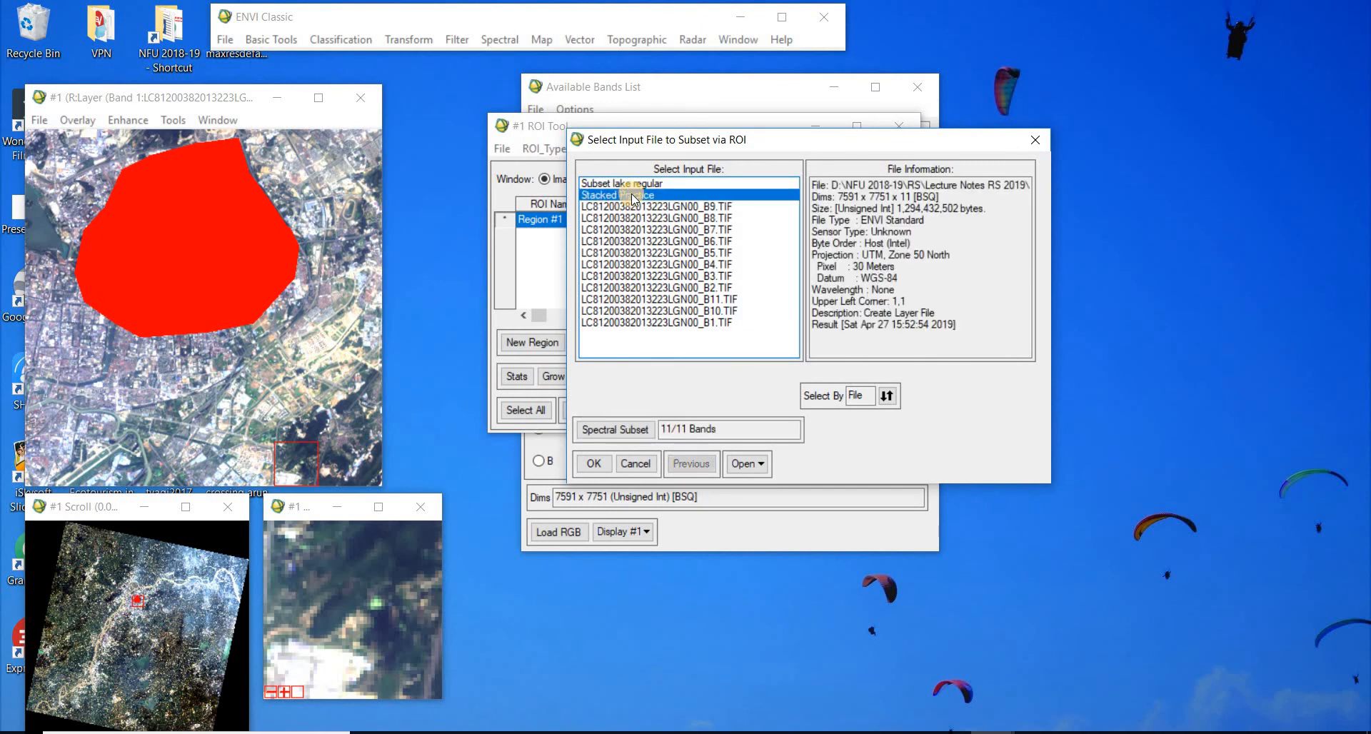
Step: Load the ROI file ROI Mountain Irregular.roi from the Practice Lab folder for the subset
{"action": "left_click", "coordinate": [761, 464]}
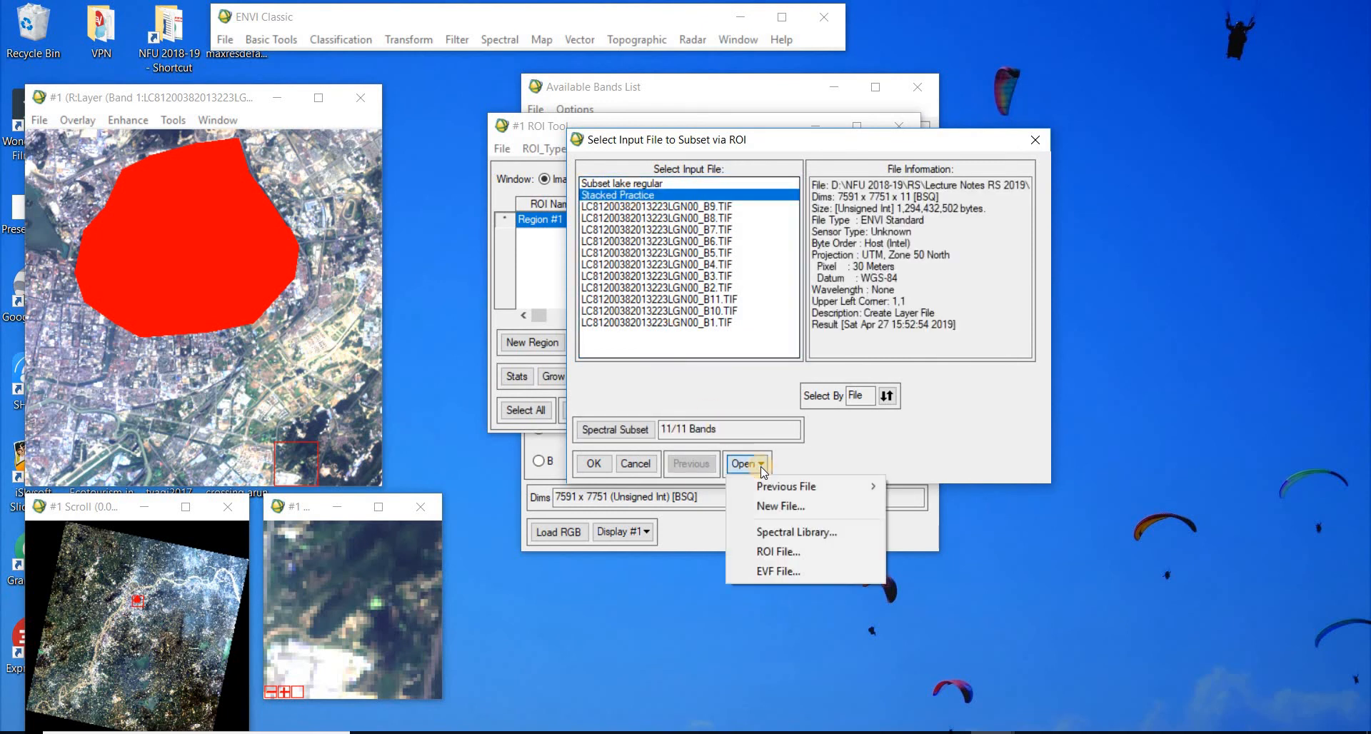
{"action": "left_click", "coordinate": [780, 552]}
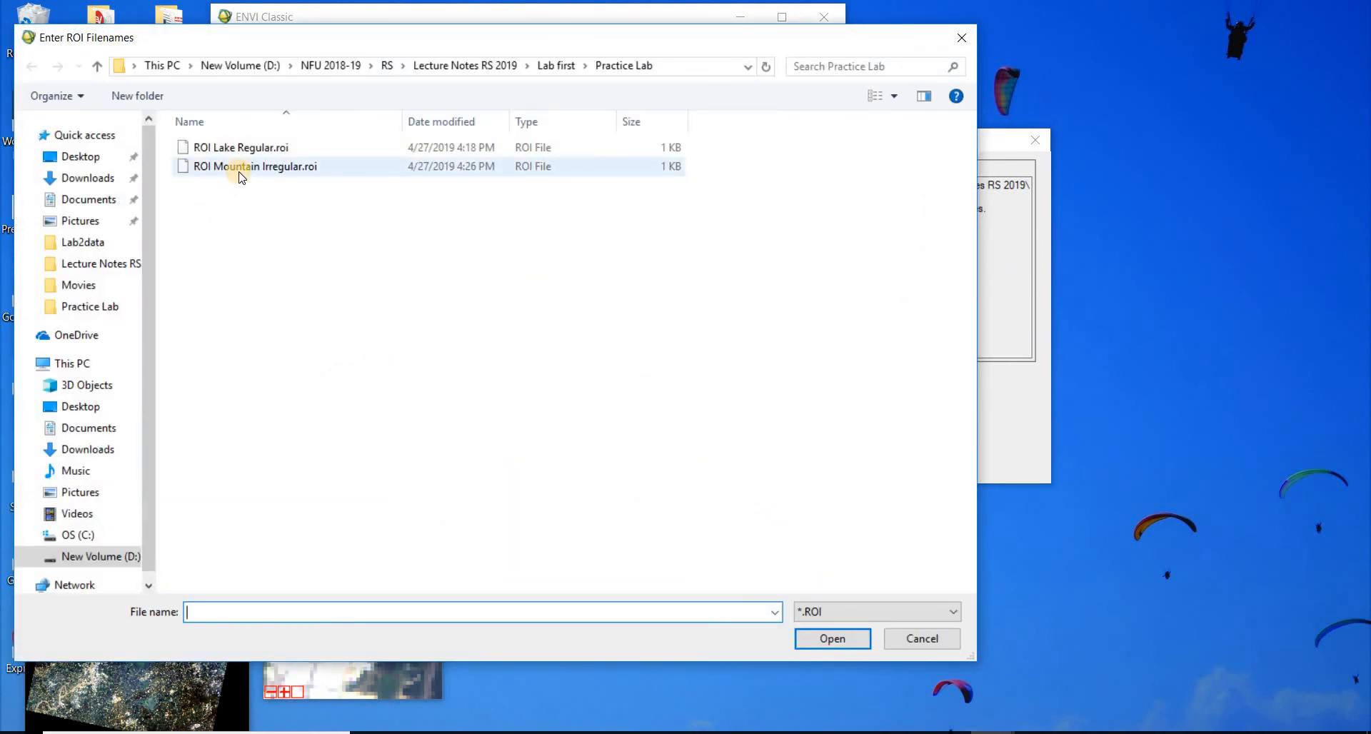
{"action": "left_click_drag", "start_coordinate": [293, 37], "coordinate": [613, 38]}
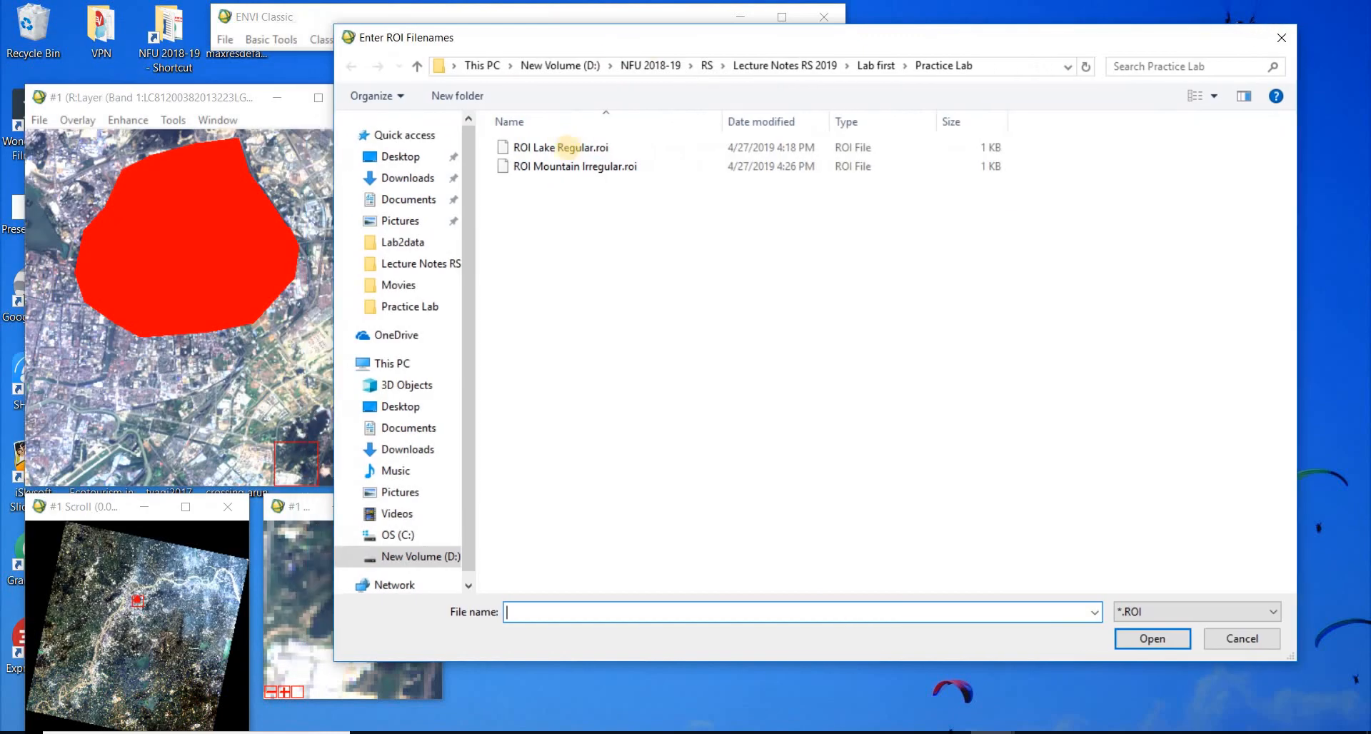
{"action": "left_click", "coordinate": [564, 166]}
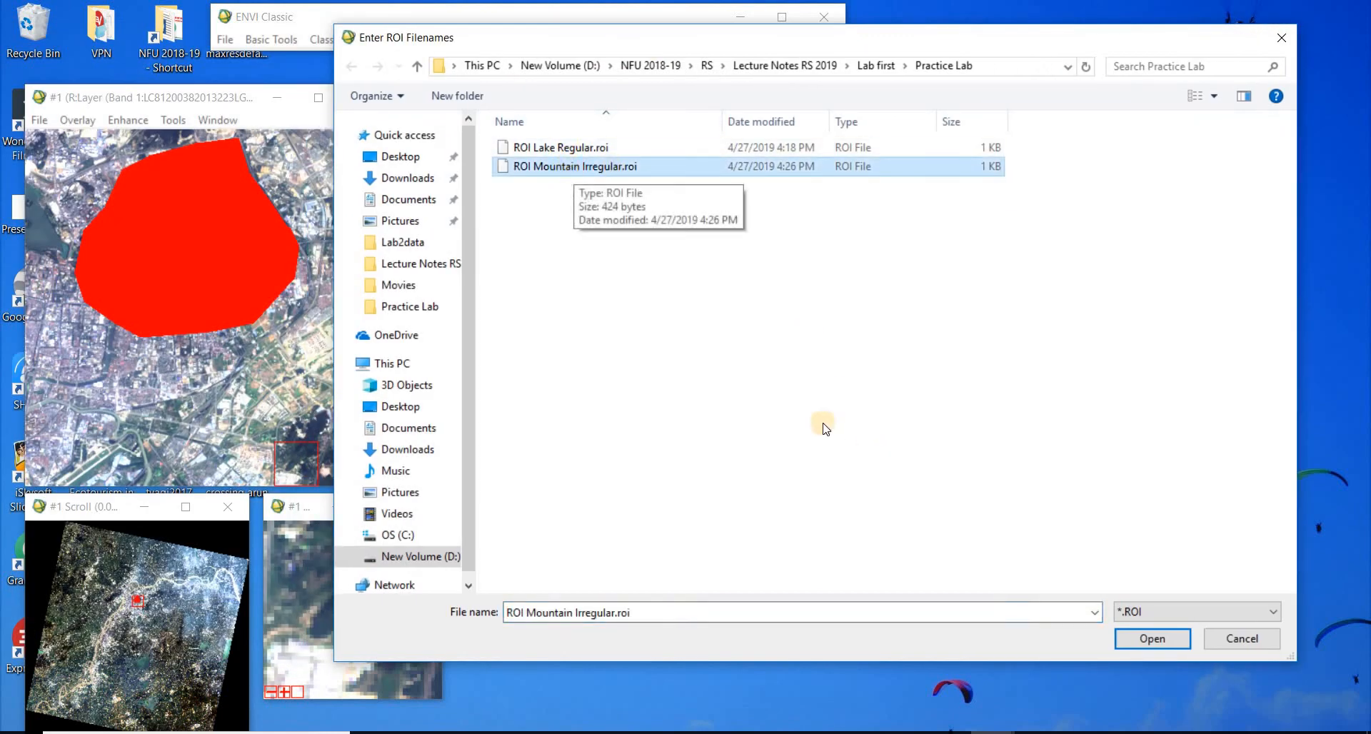
{"action": "left_click", "coordinate": [1155, 640]}
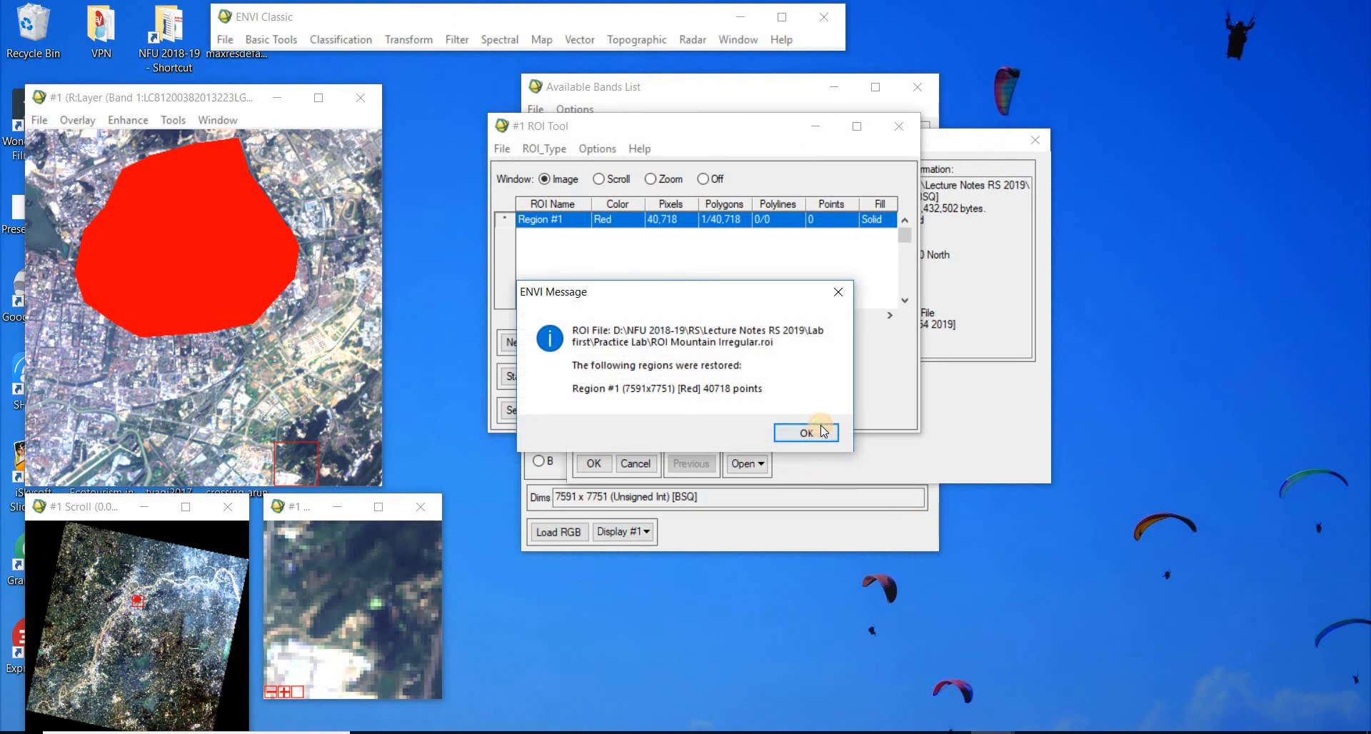
{"action": "left_click", "coordinate": [806, 433]}
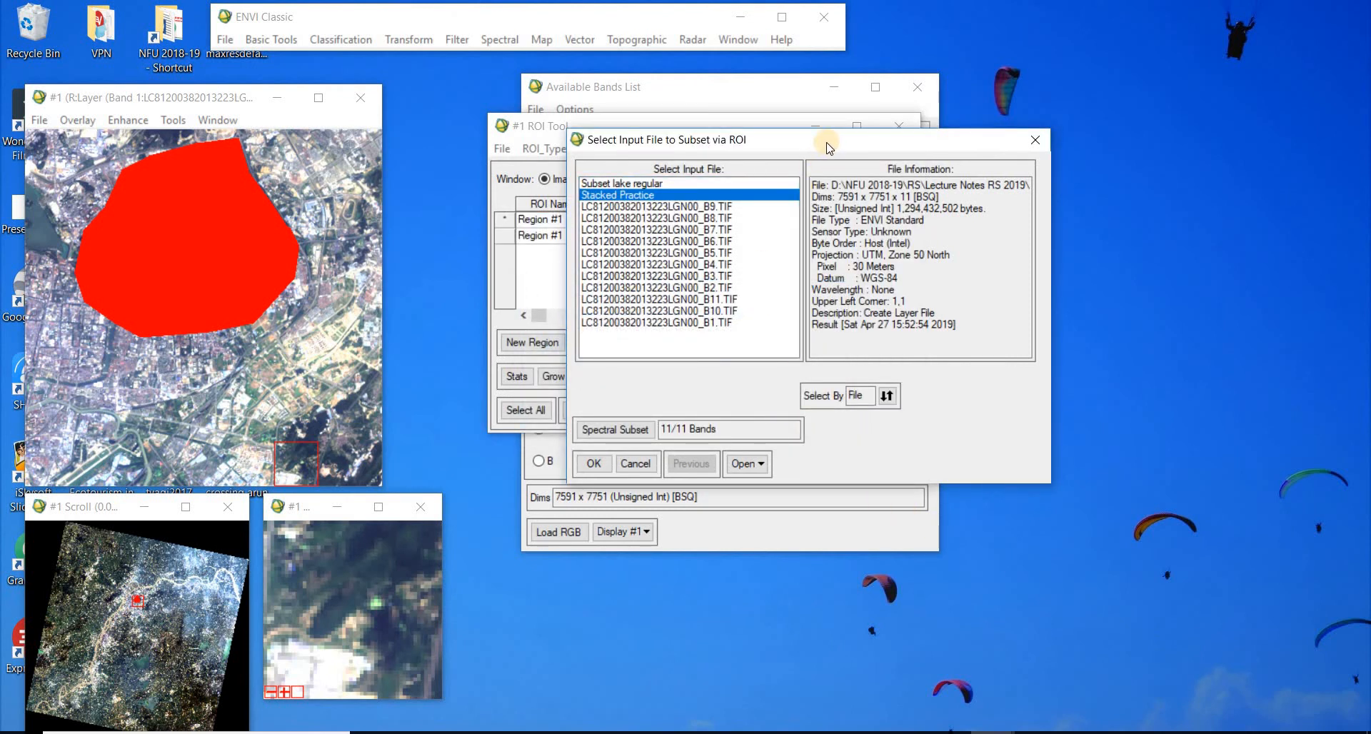
{"action": "left_click_drag", "start_coordinate": [823, 146], "coordinate": [961, 167]}
{"action": "left_click_drag", "start_coordinate": [871, 151], "coordinate": [725, 125]}
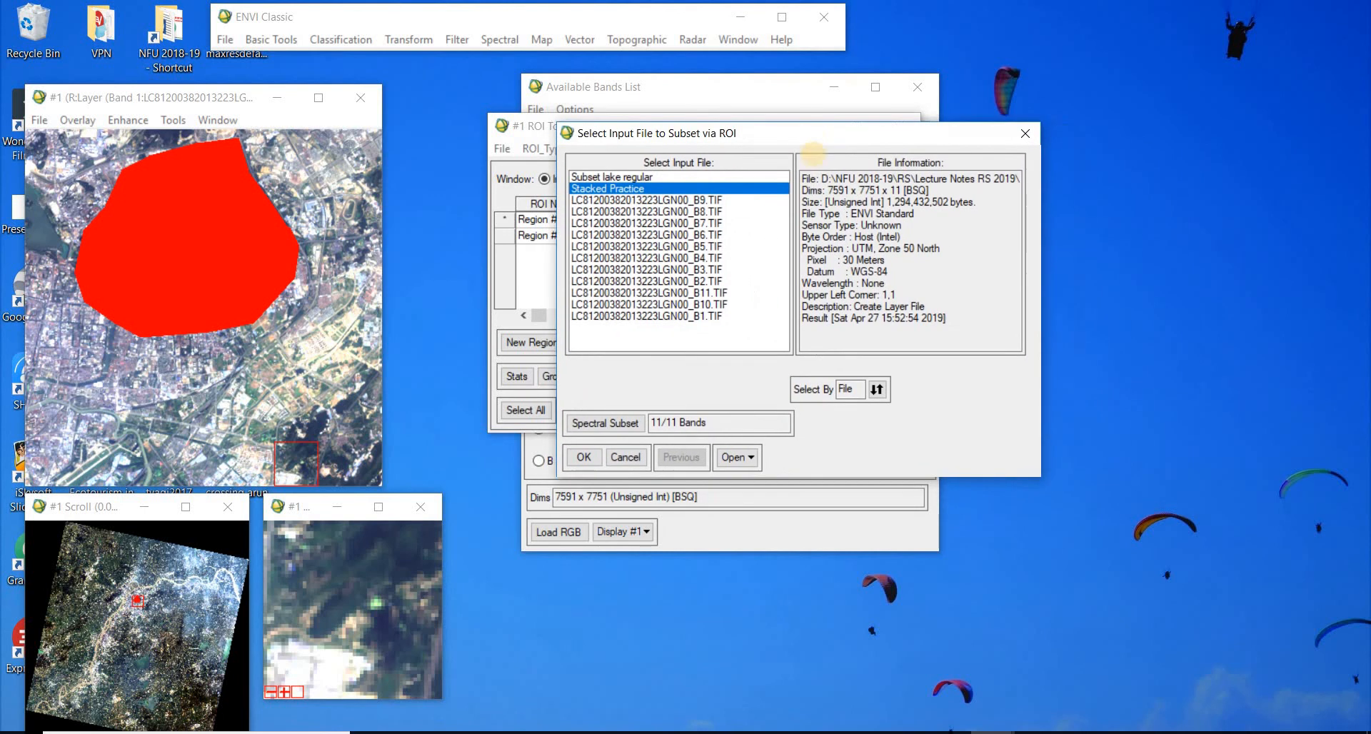
{"action": "left_click", "coordinate": [880, 392]}
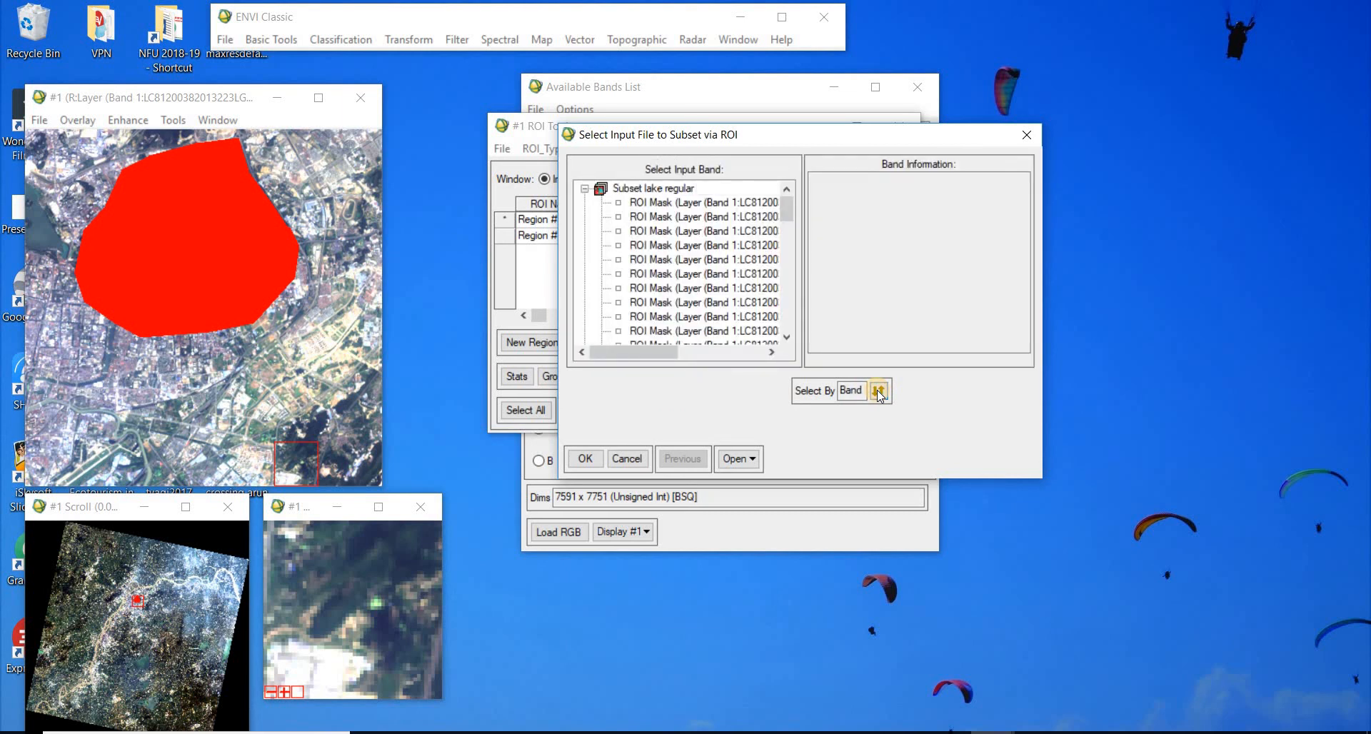
{"action": "left_click", "coordinate": [879, 392]}
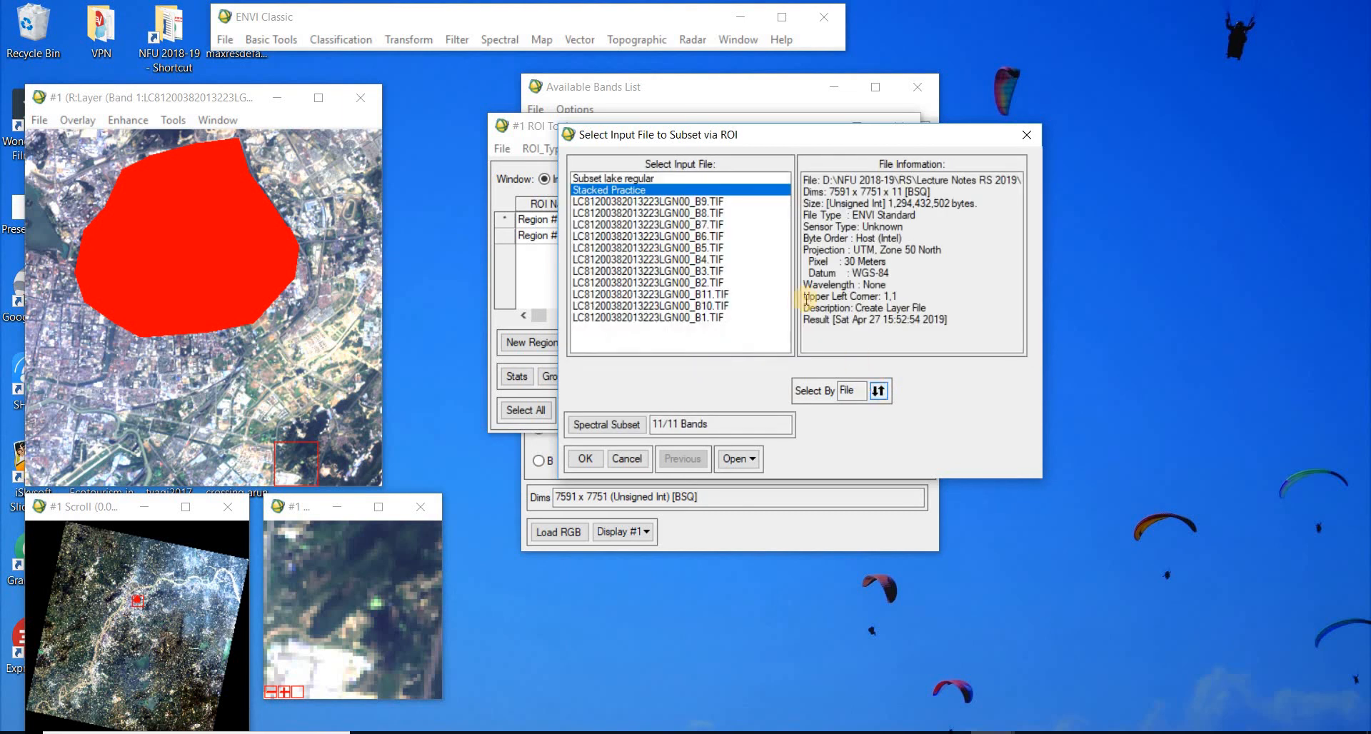
Step: Load ROI Mountain Irregular.roi once more and accept Stacked Practice as the file to subset
{"action": "left_click", "coordinate": [744, 462]}
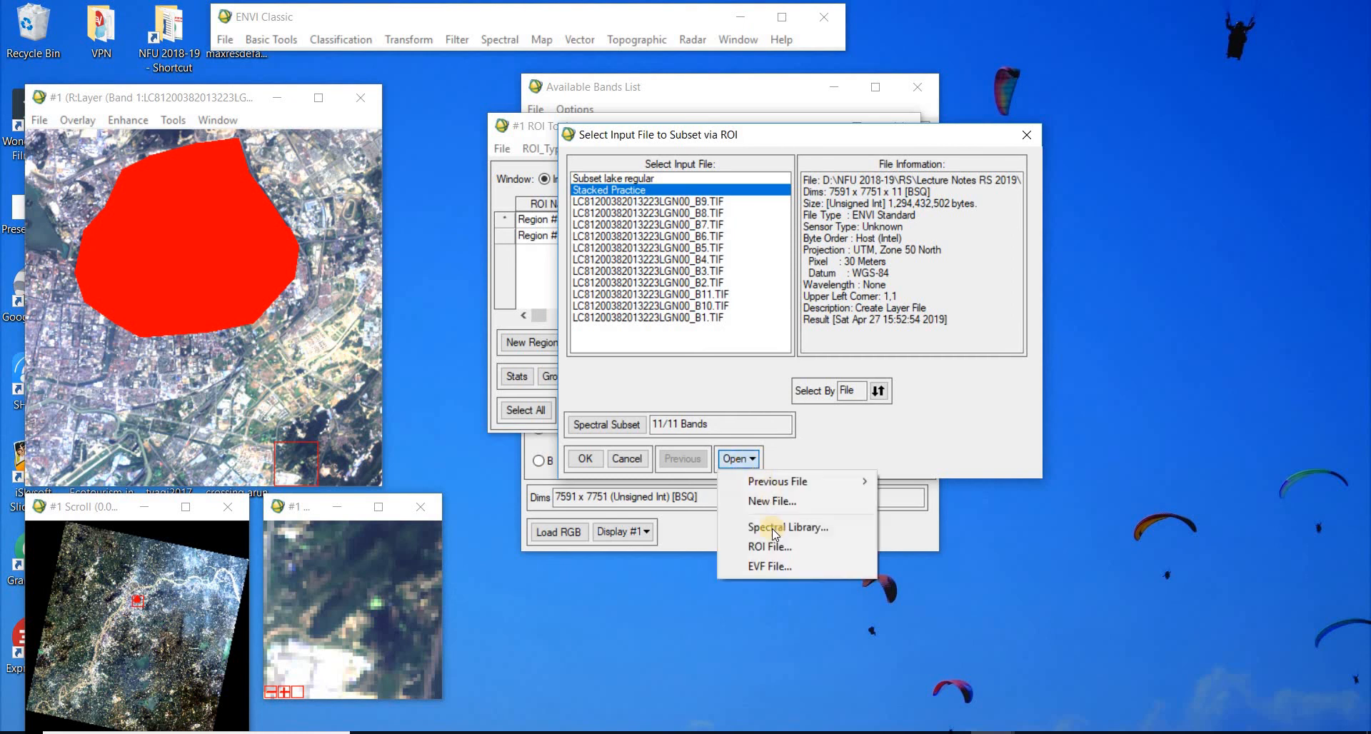
{"action": "left_click", "coordinate": [770, 547]}
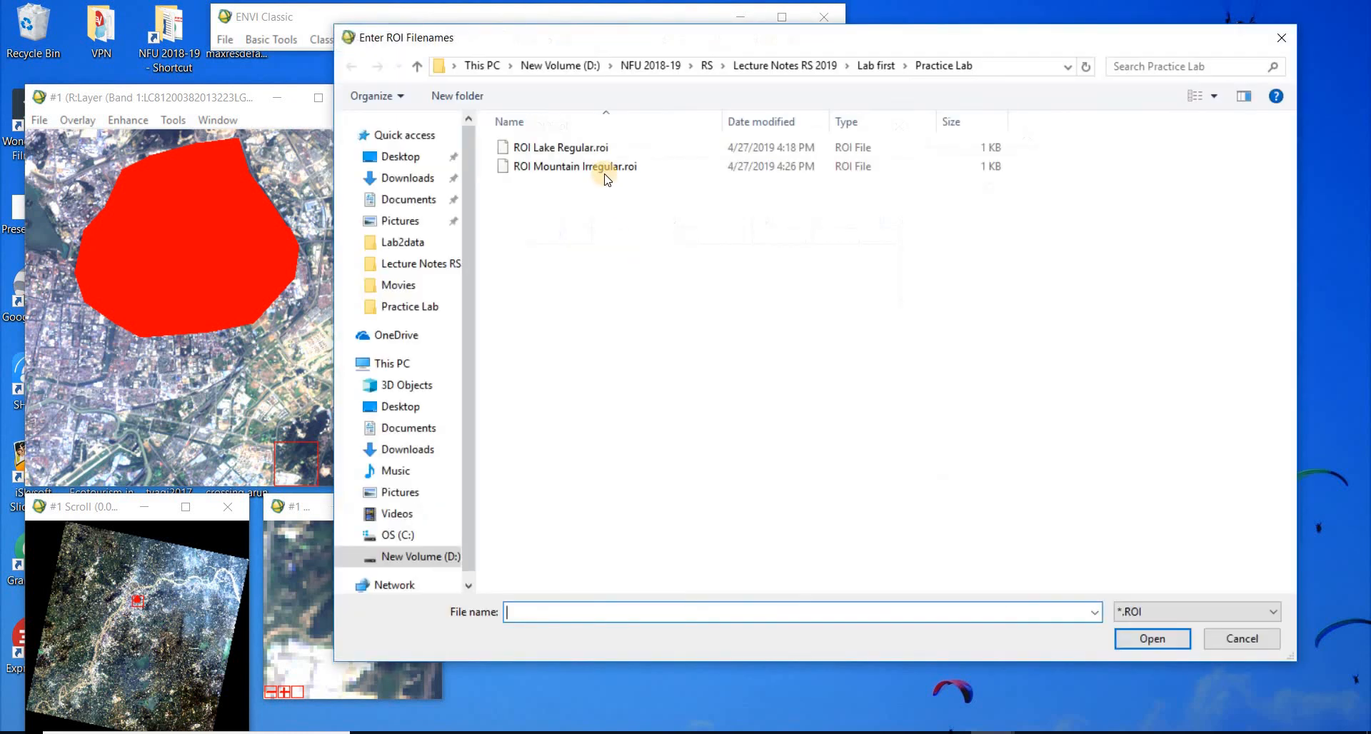
{"action": "left_click", "coordinate": [604, 167]}
{"action": "left_click", "coordinate": [1142, 637]}
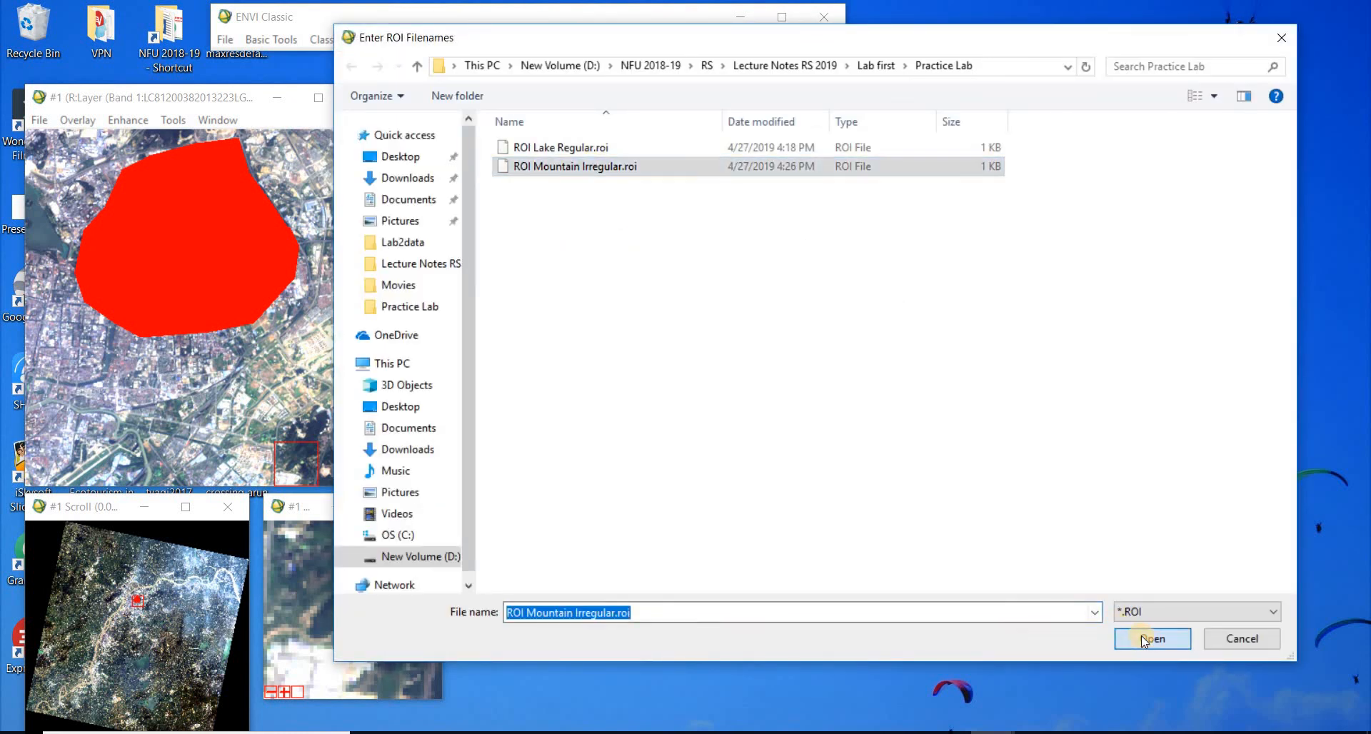
{"action": "left_click", "coordinate": [809, 431]}
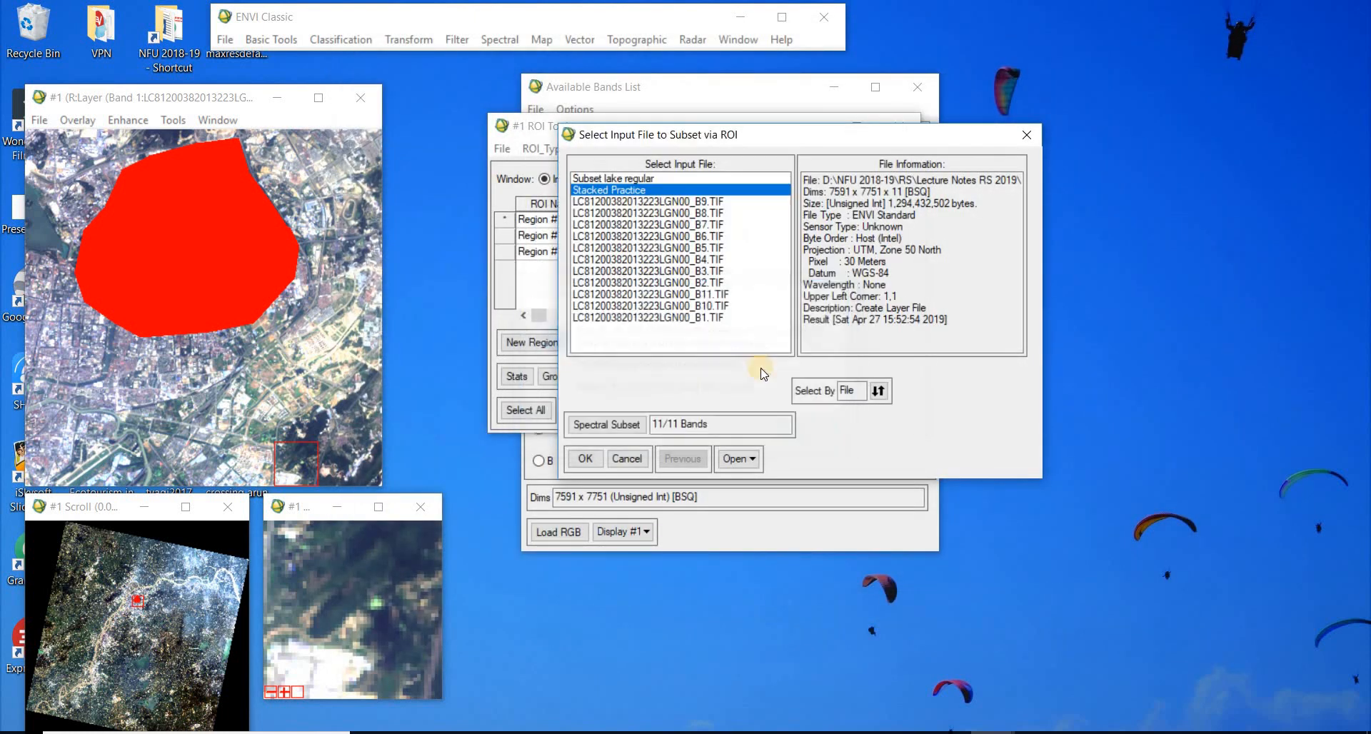
{"action": "left_click", "coordinate": [588, 458]}
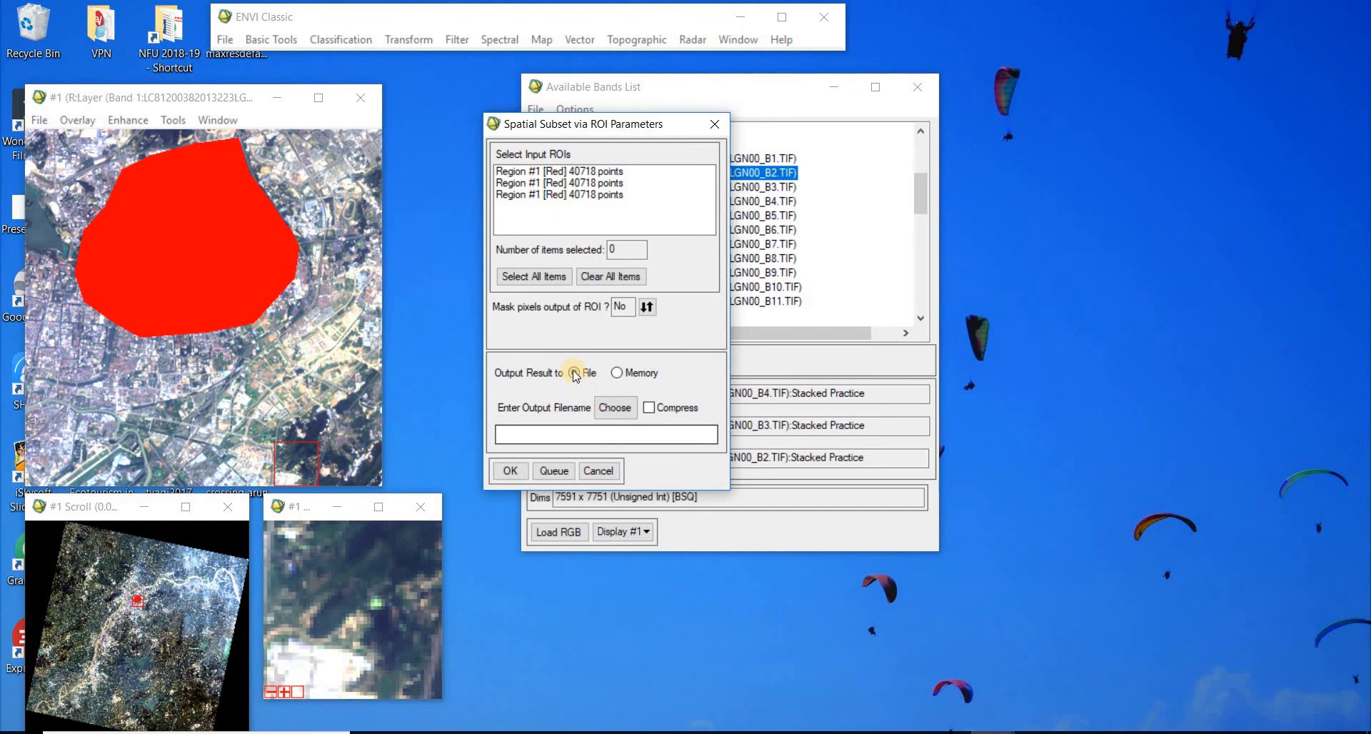
Step: Subset with all listed Region #1 ROIs, without masking, and save the result as Subset mountain Irregular in the Practice Lab folder
{"action": "left_click", "coordinate": [608, 408]}
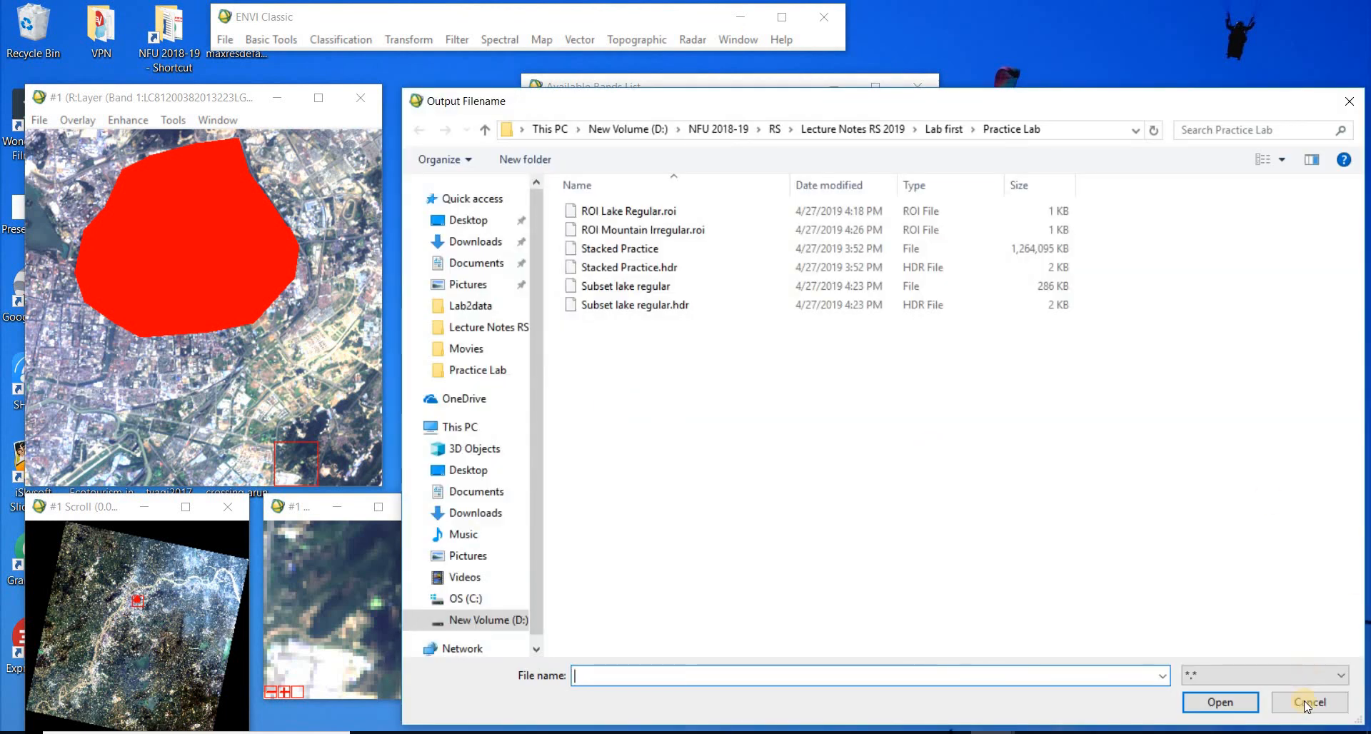
{"action": "key", "text": "Escape"}
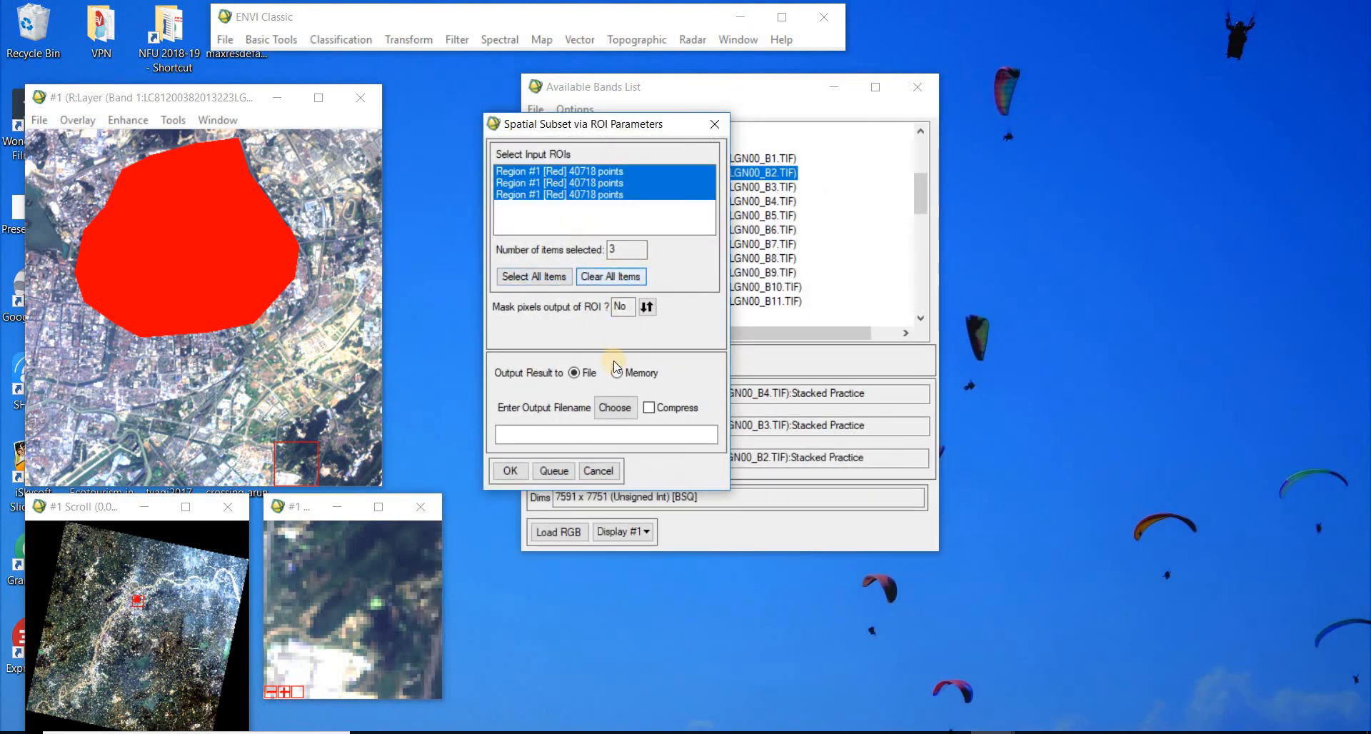
{"action": "left_click", "coordinate": [613, 410]}
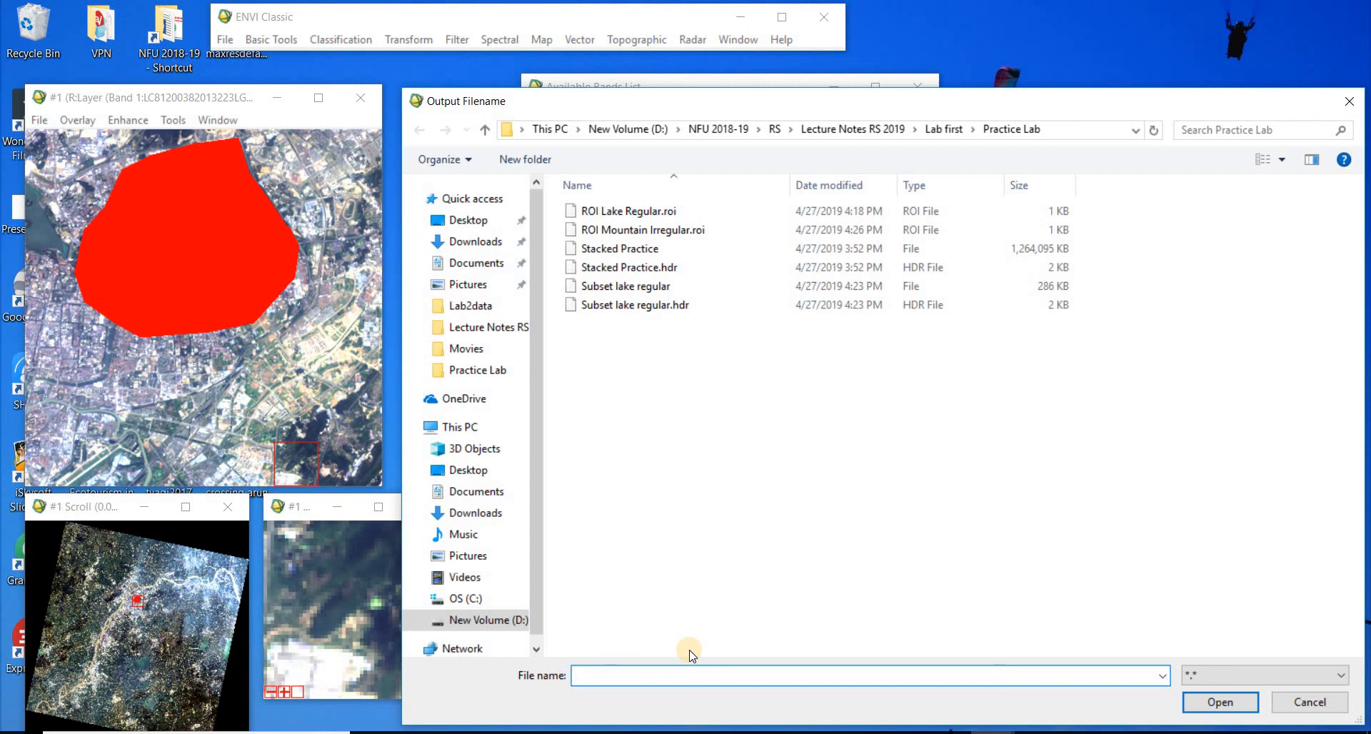
{"action": "type", "text": "S"}
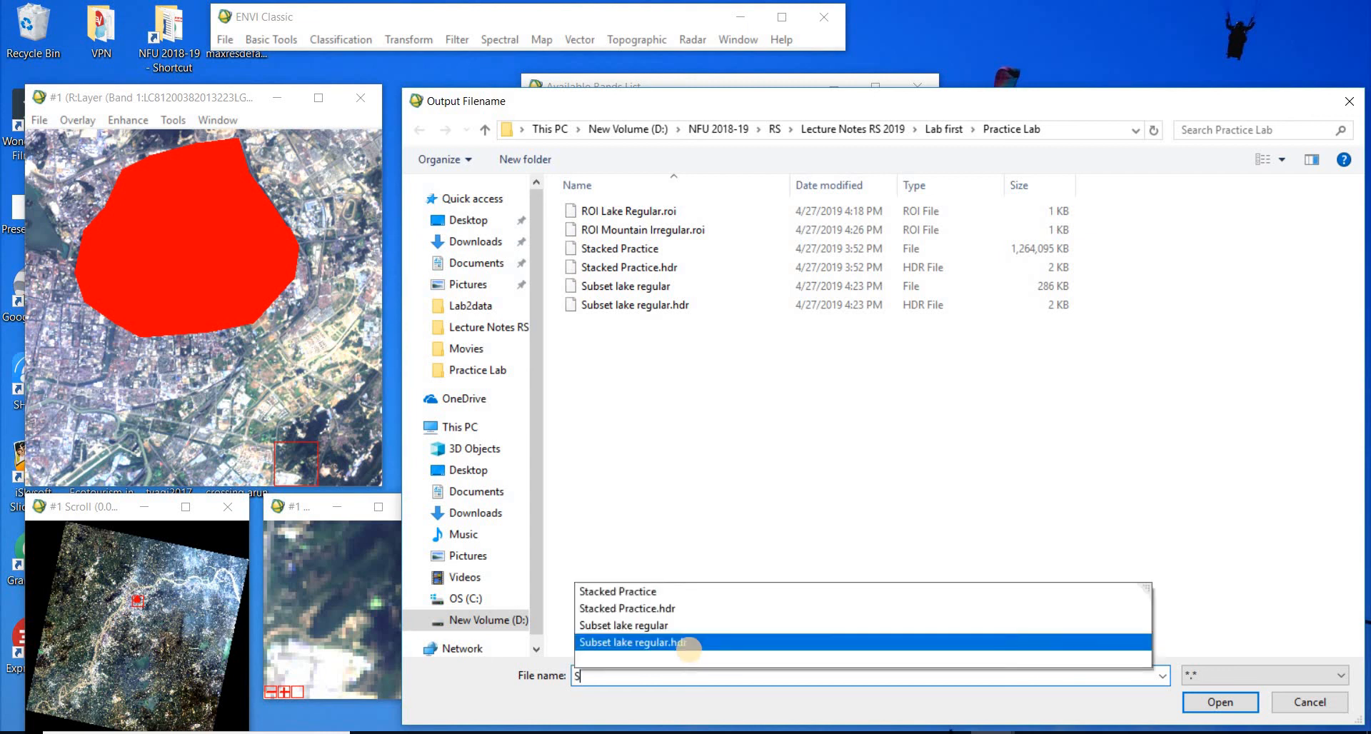
{"action": "type", "text": "Ubset"}
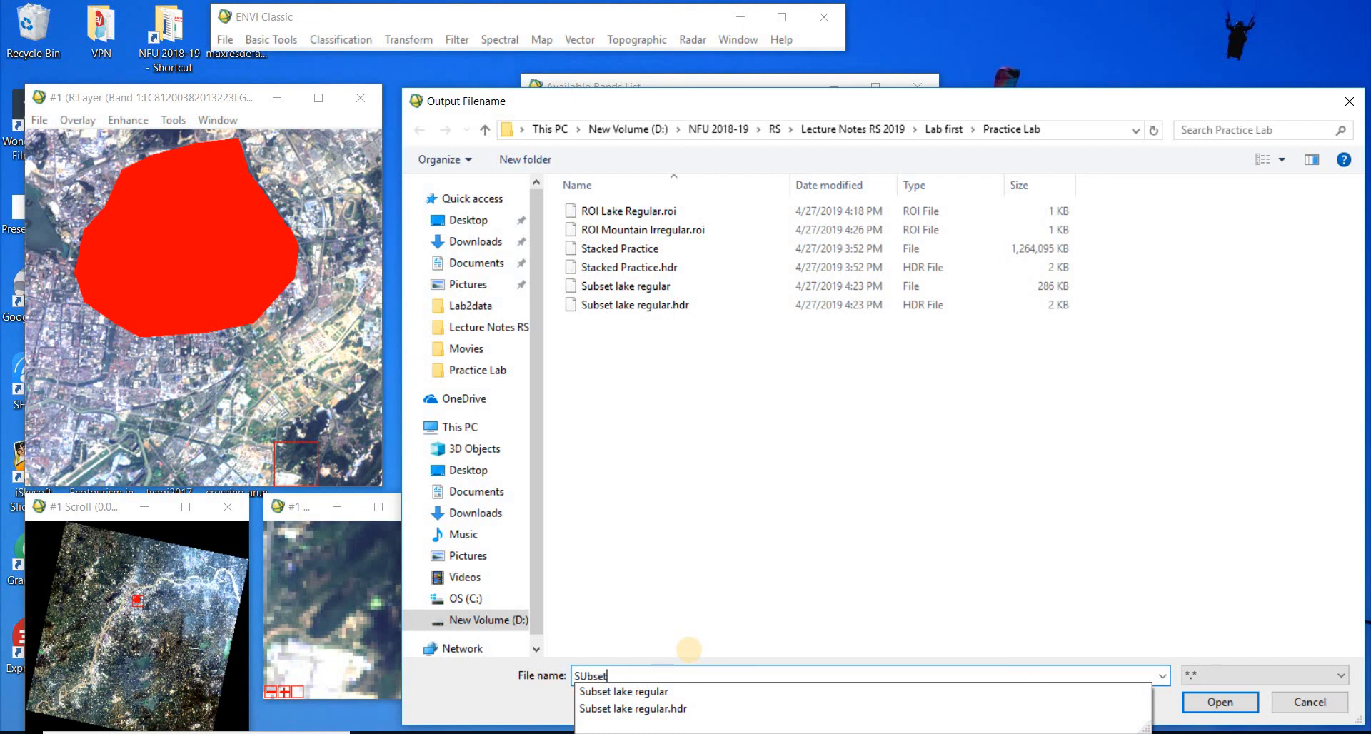
{"action": "key", "text": "BackSpace"}
{"action": "key", "text": "BackSpace"}
{"action": "type", "text": "ubset mountain Irregular"}
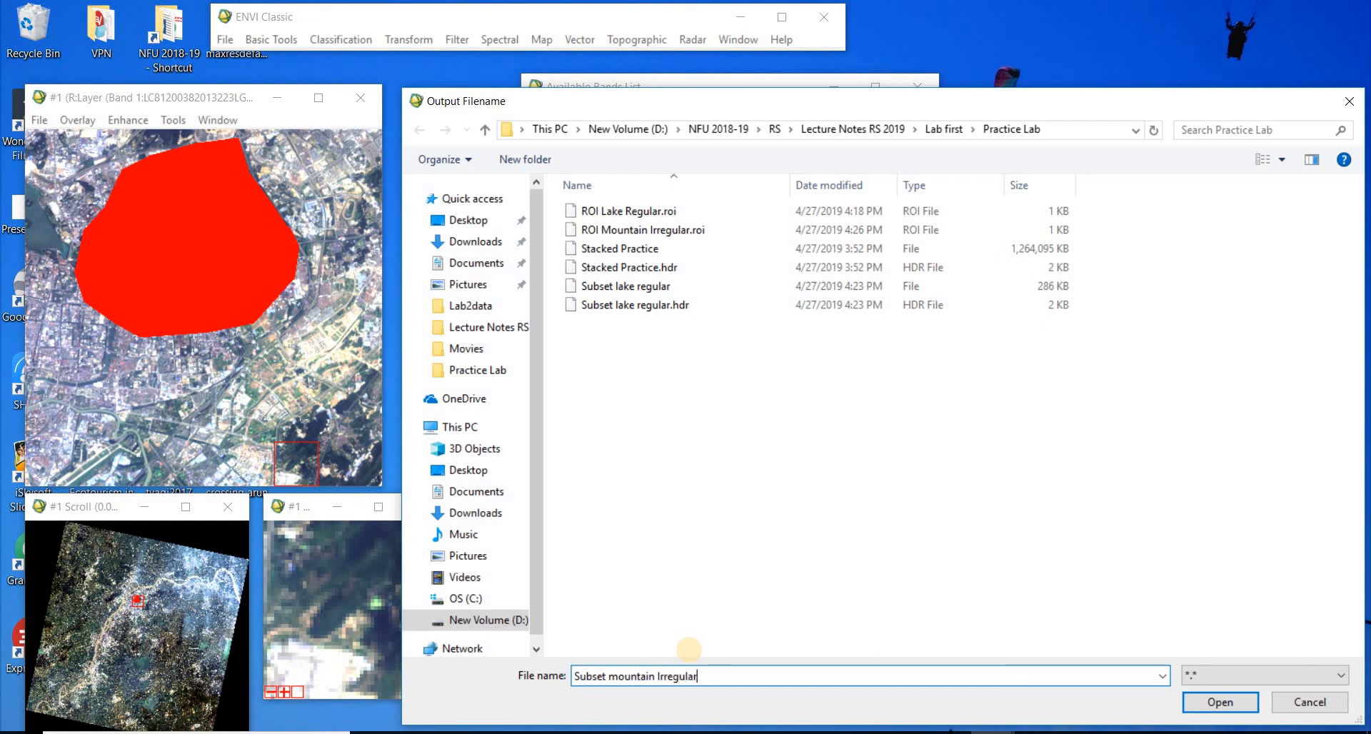
{"action": "left_click", "coordinate": [1223, 703]}
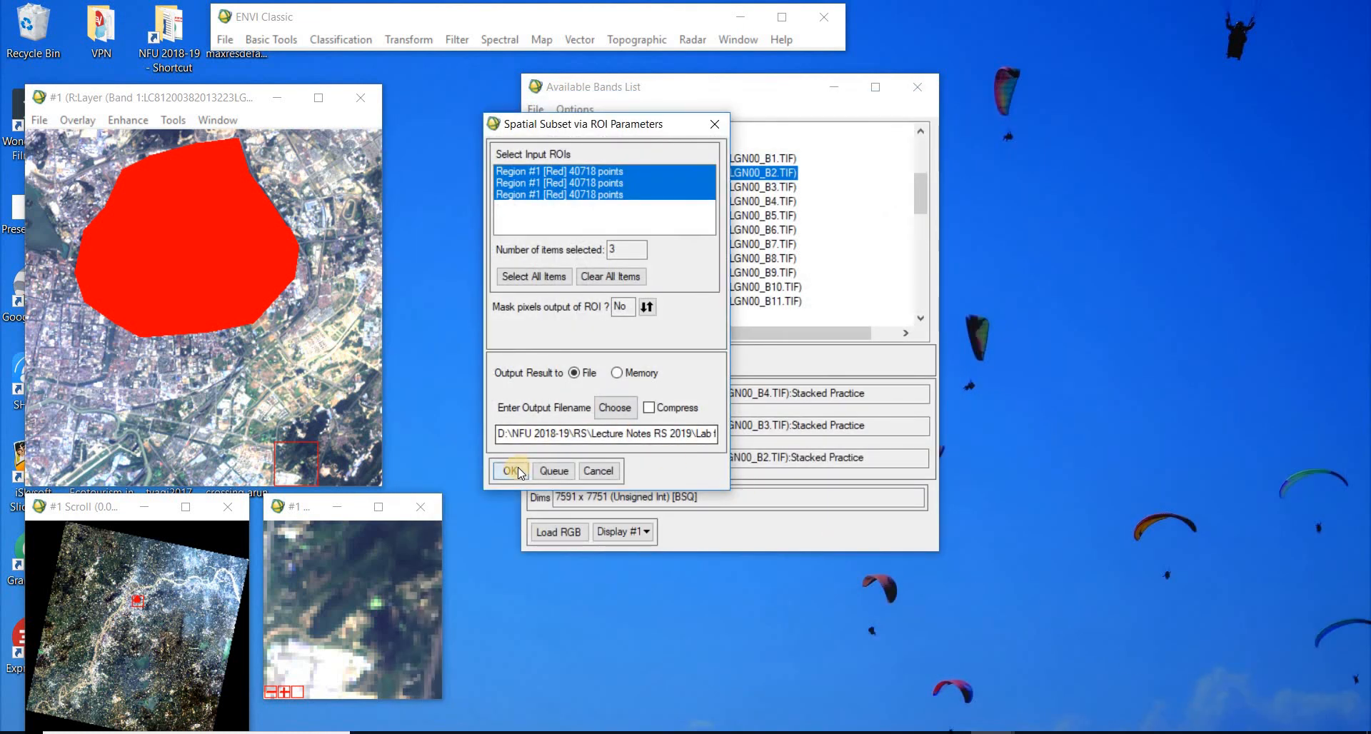
{"action": "left_click", "coordinate": [520, 472]}
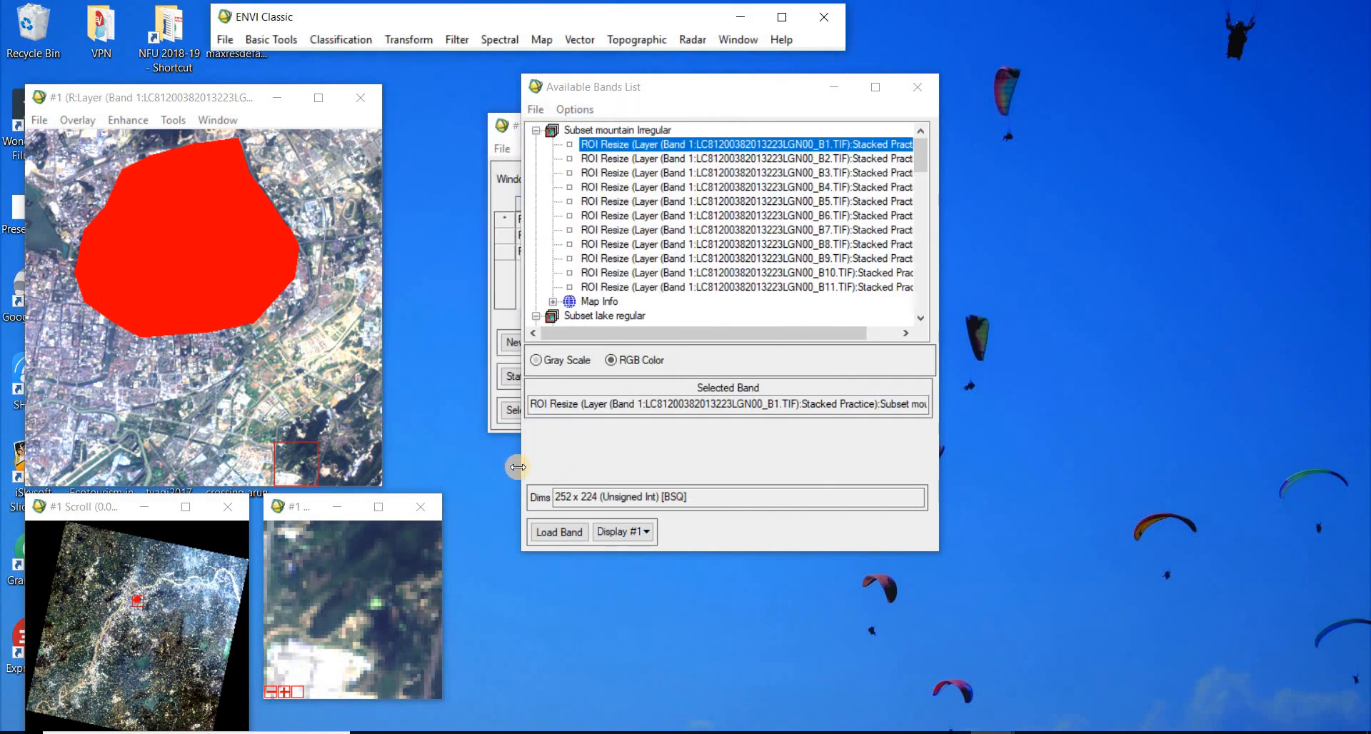
Step: Load Subset mountain Irregular in Display #1 as an RGB composite with B4 as red, B3 as green and B2 as blue
{"action": "left_click", "coordinate": [607, 131]}
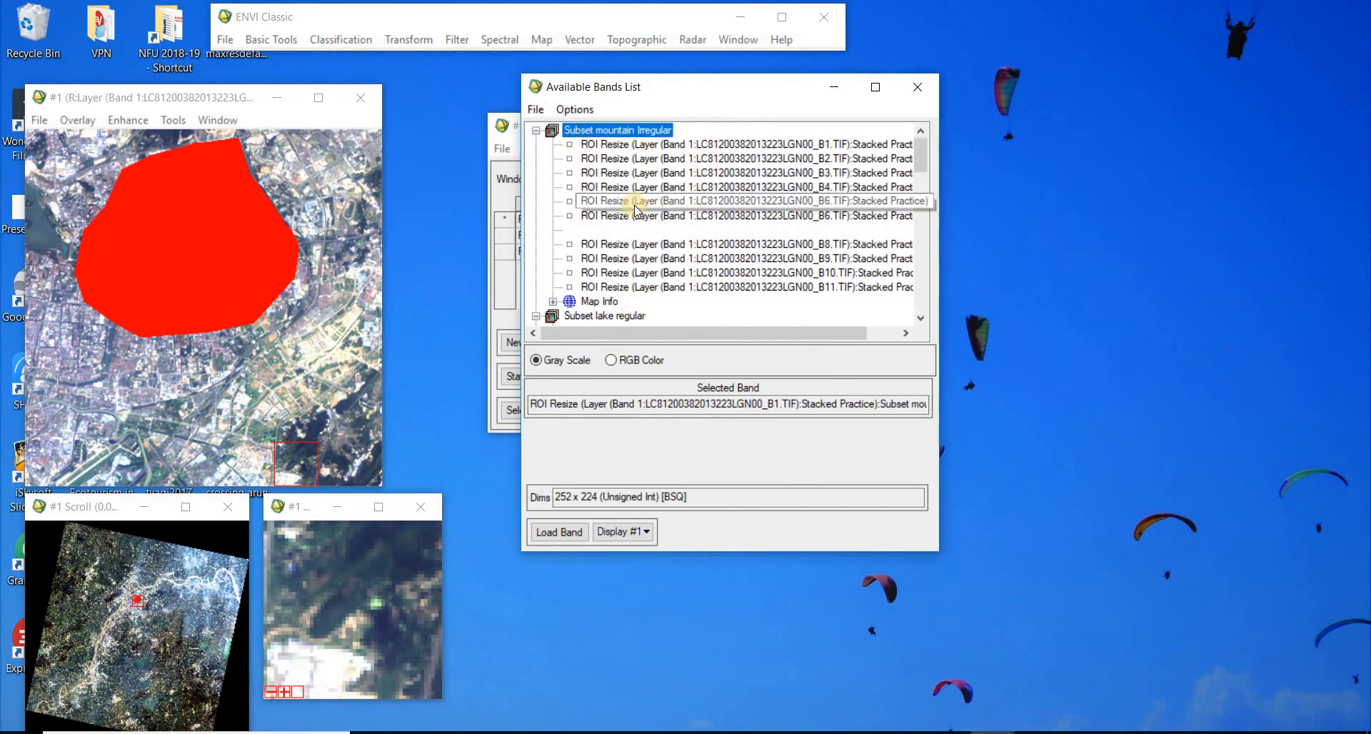
{"action": "left_click", "coordinate": [611, 360]}
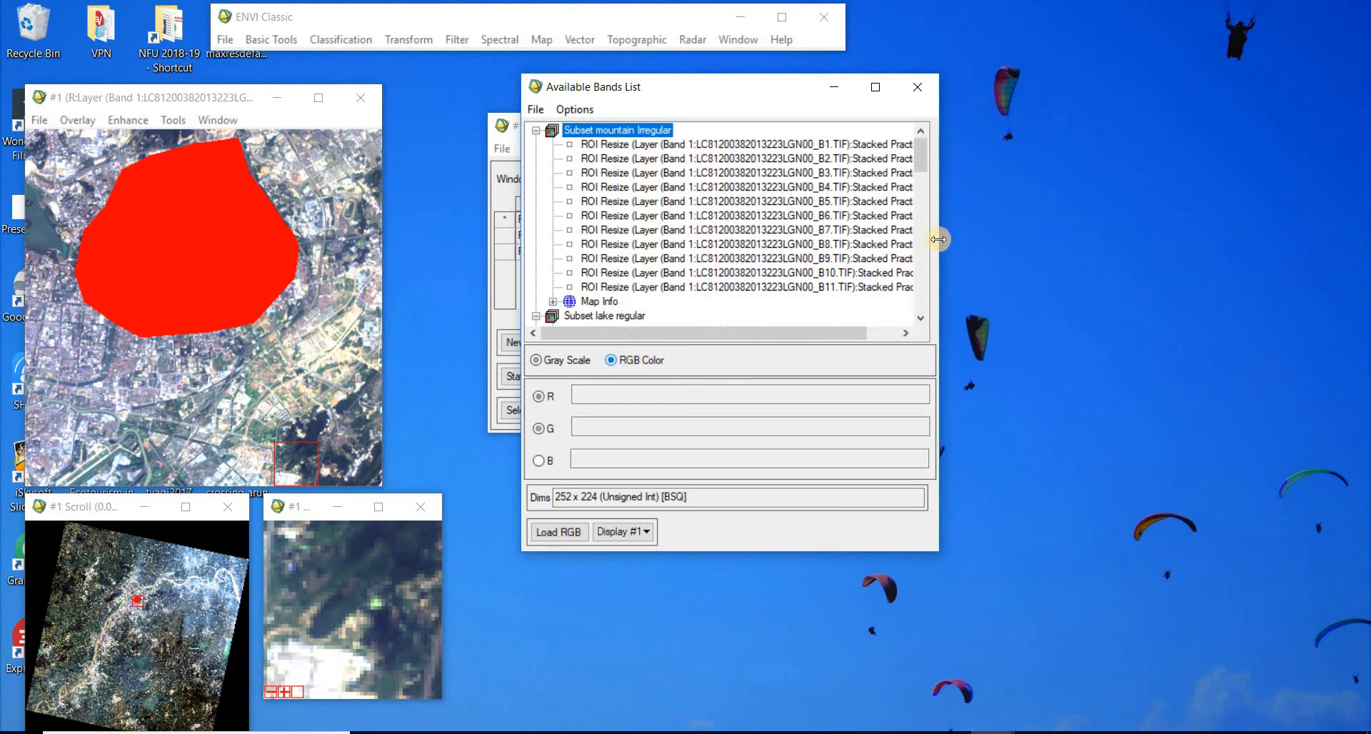
{"action": "left_click_drag", "start_coordinate": [942, 232], "coordinate": [1030, 229]}
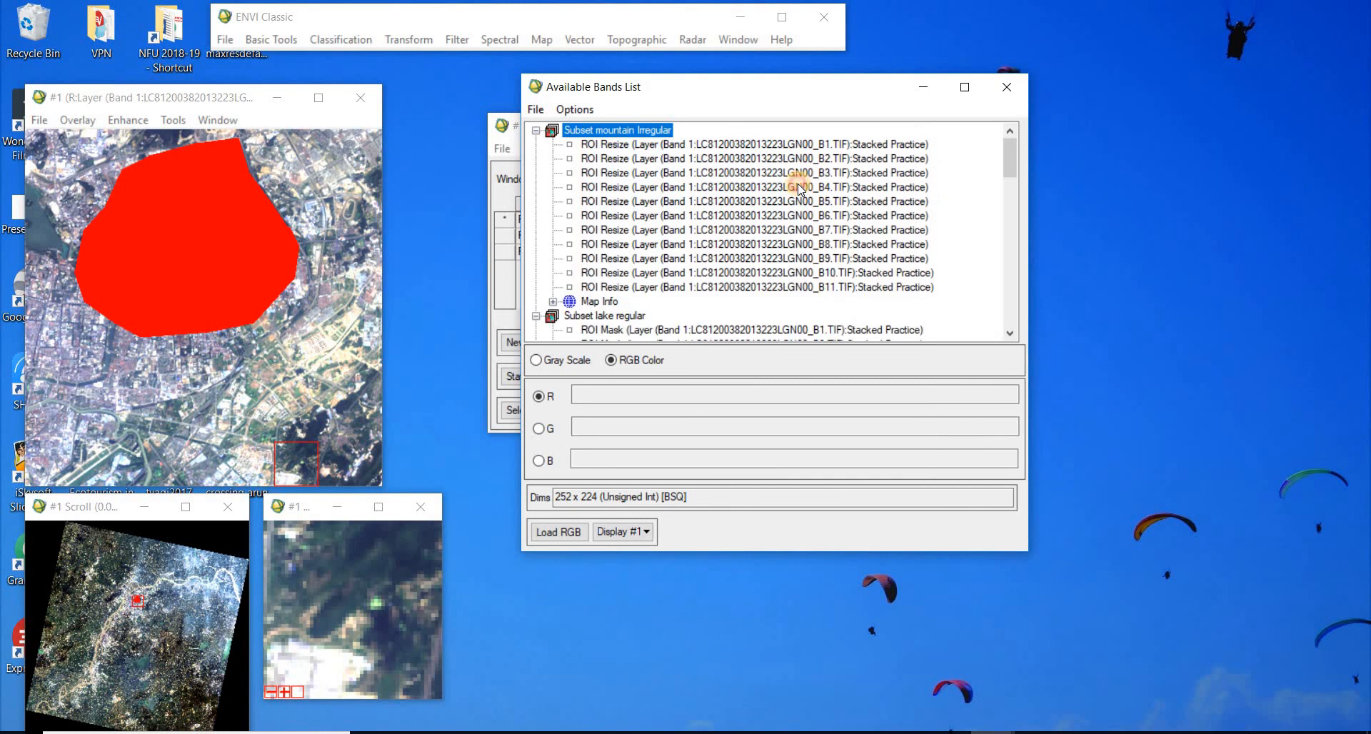
{"action": "left_click", "coordinate": [800, 187]}
{"action": "left_click", "coordinate": [804, 173]}
{"action": "left_click", "coordinate": [805, 158]}
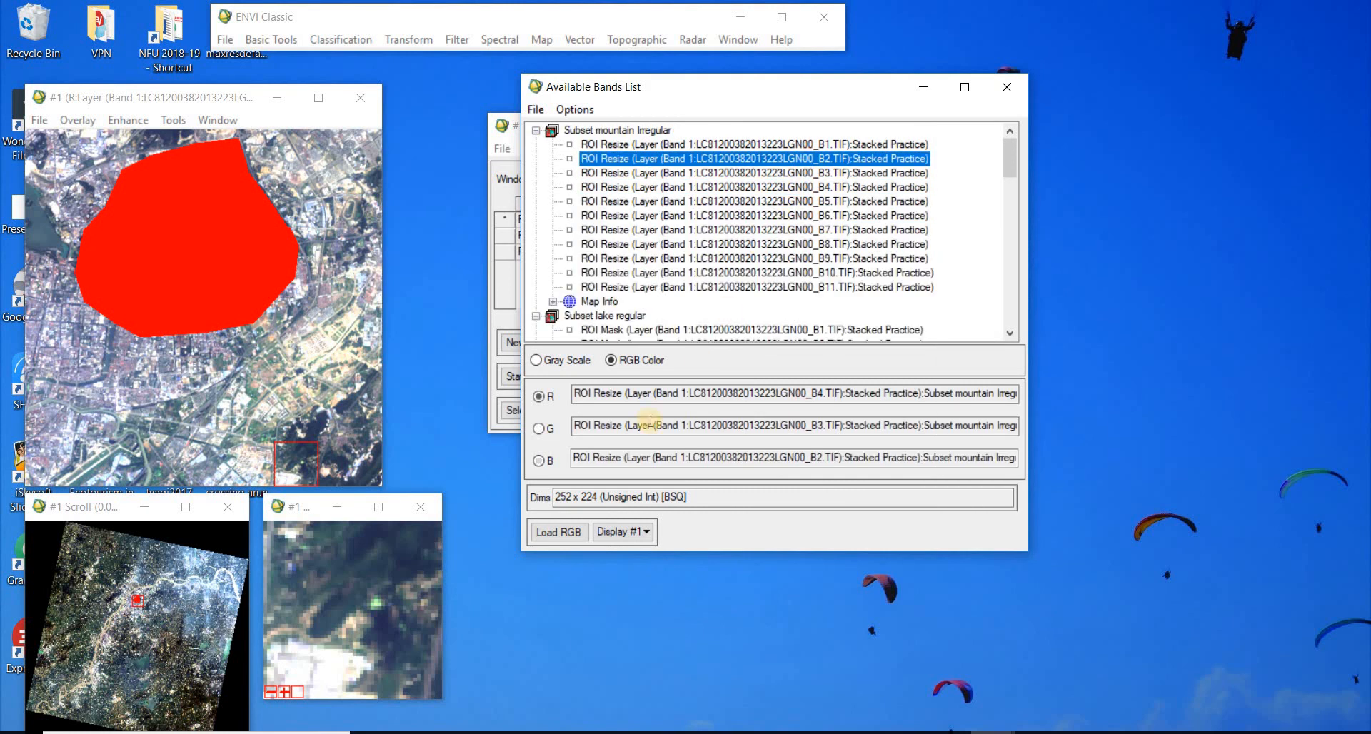
{"action": "left_click", "coordinate": [567, 530]}
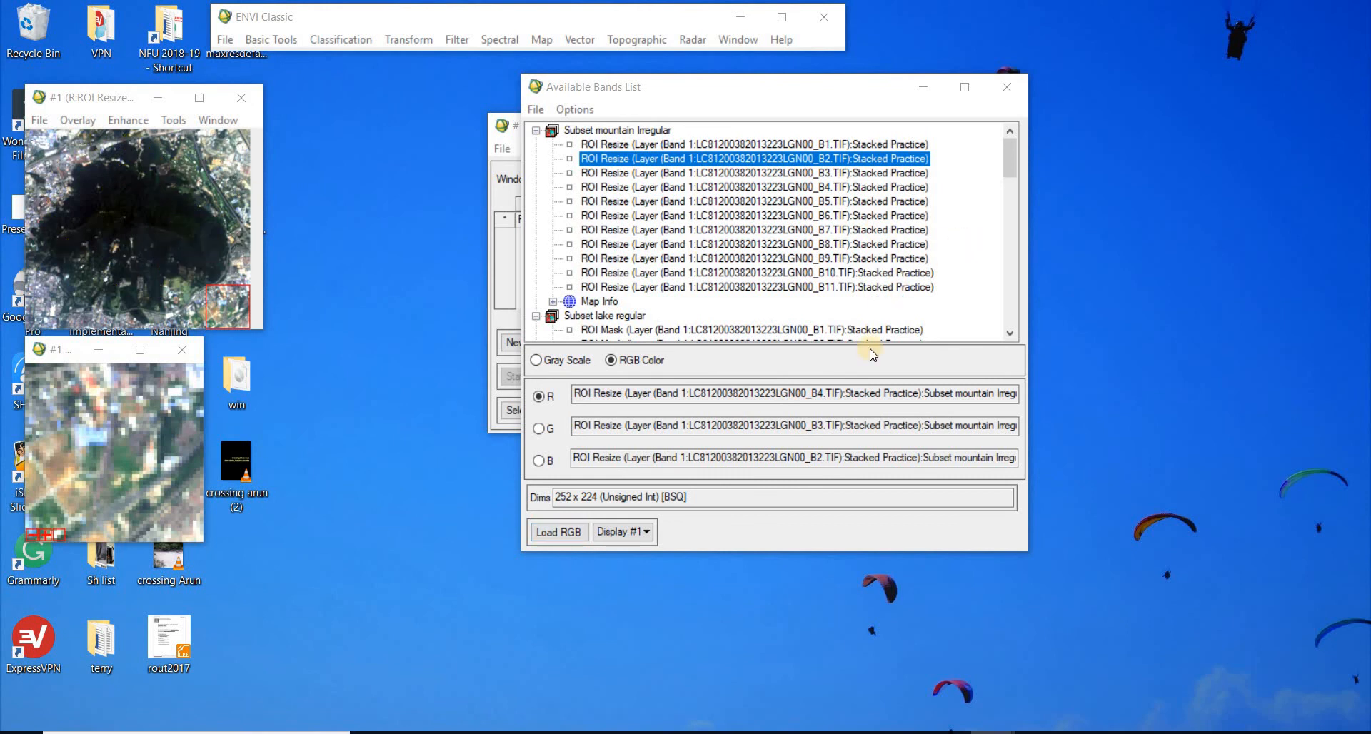
Step: Load Stacked Practice bands B4, B3 and B2 as RGB in Display #1 and bring the red hill ROI into view
{"action": "left_click_drag", "start_coordinate": [1008, 172], "coordinate": [957, 207]}
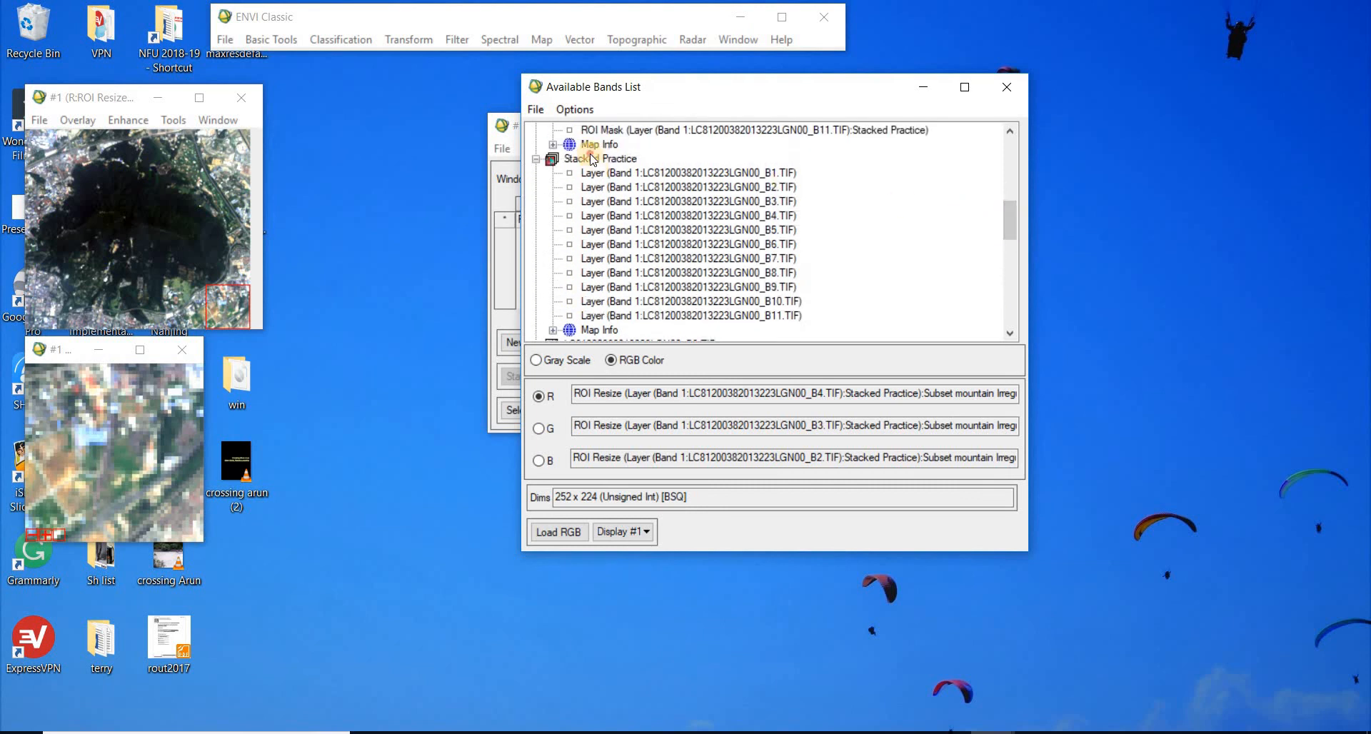
{"action": "left_click", "coordinate": [609, 159]}
{"action": "left_click", "coordinate": [620, 216]}
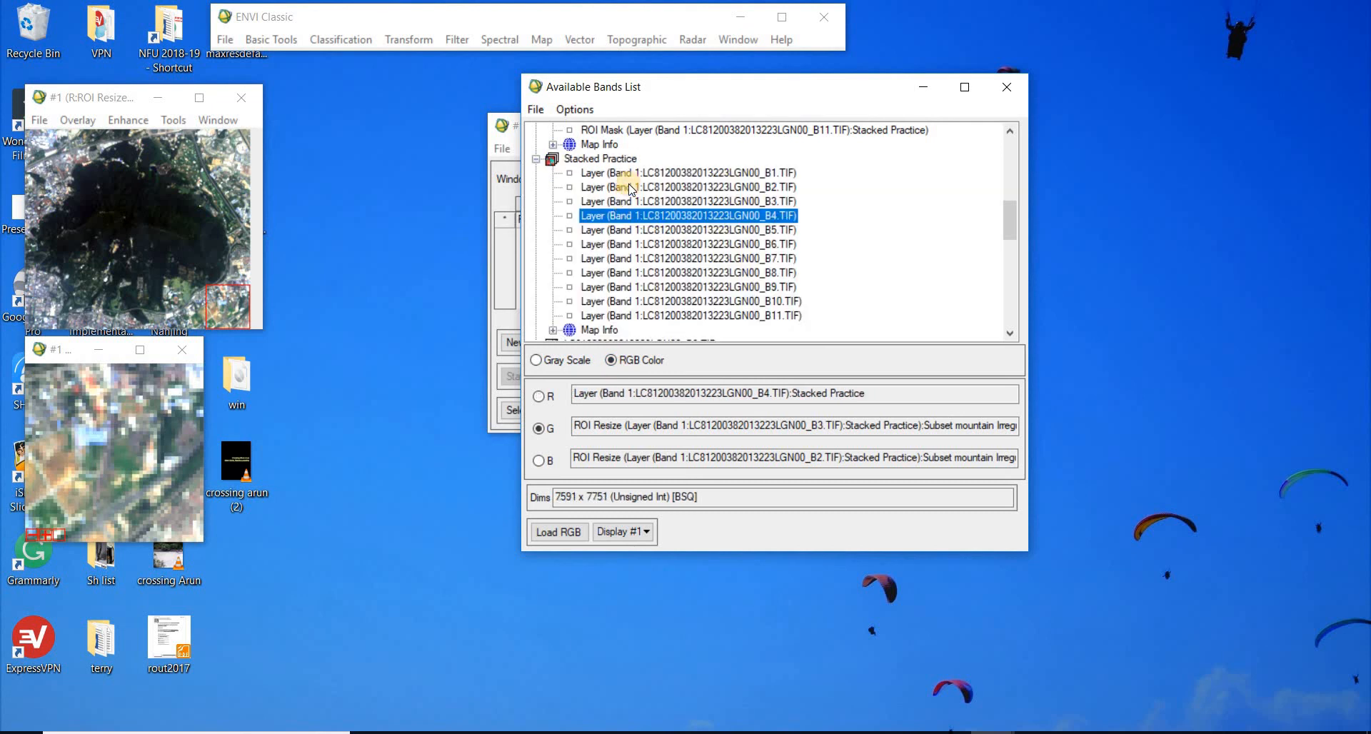
{"action": "left_click", "coordinate": [621, 202]}
{"action": "left_click", "coordinate": [627, 187]}
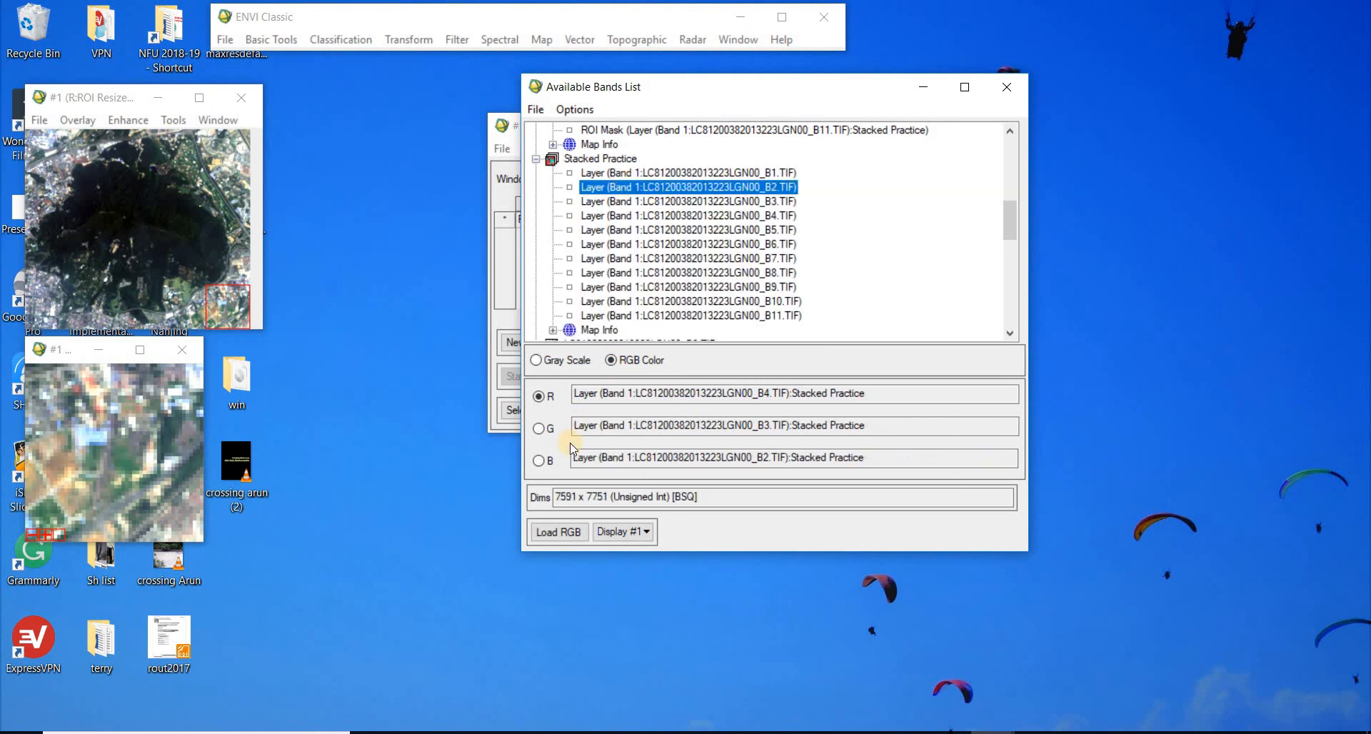
{"action": "left_click", "coordinate": [556, 529]}
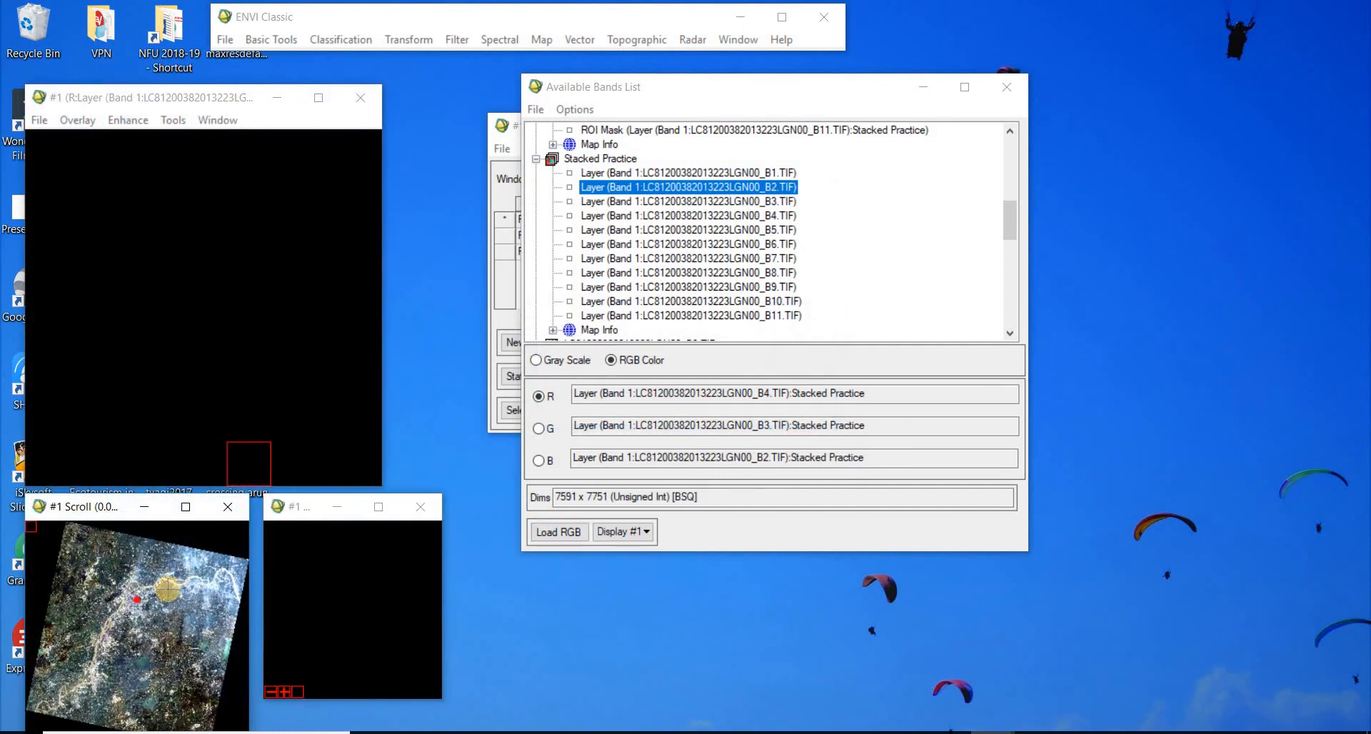
{"action": "left_click", "coordinate": [137, 600]}
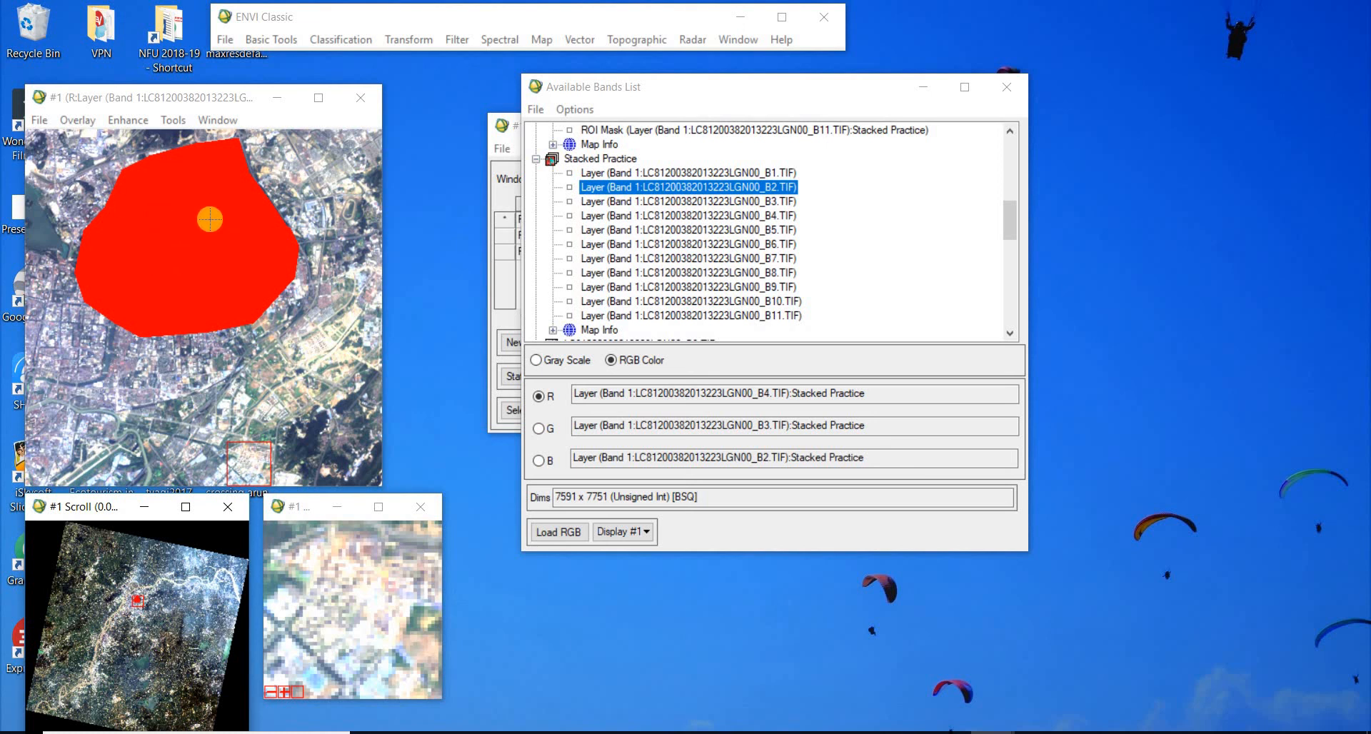
Step: Open the ROI Tool and delete all three Region #1 ROIs covering the hill
{"action": "left_click", "coordinate": [283, 44]}
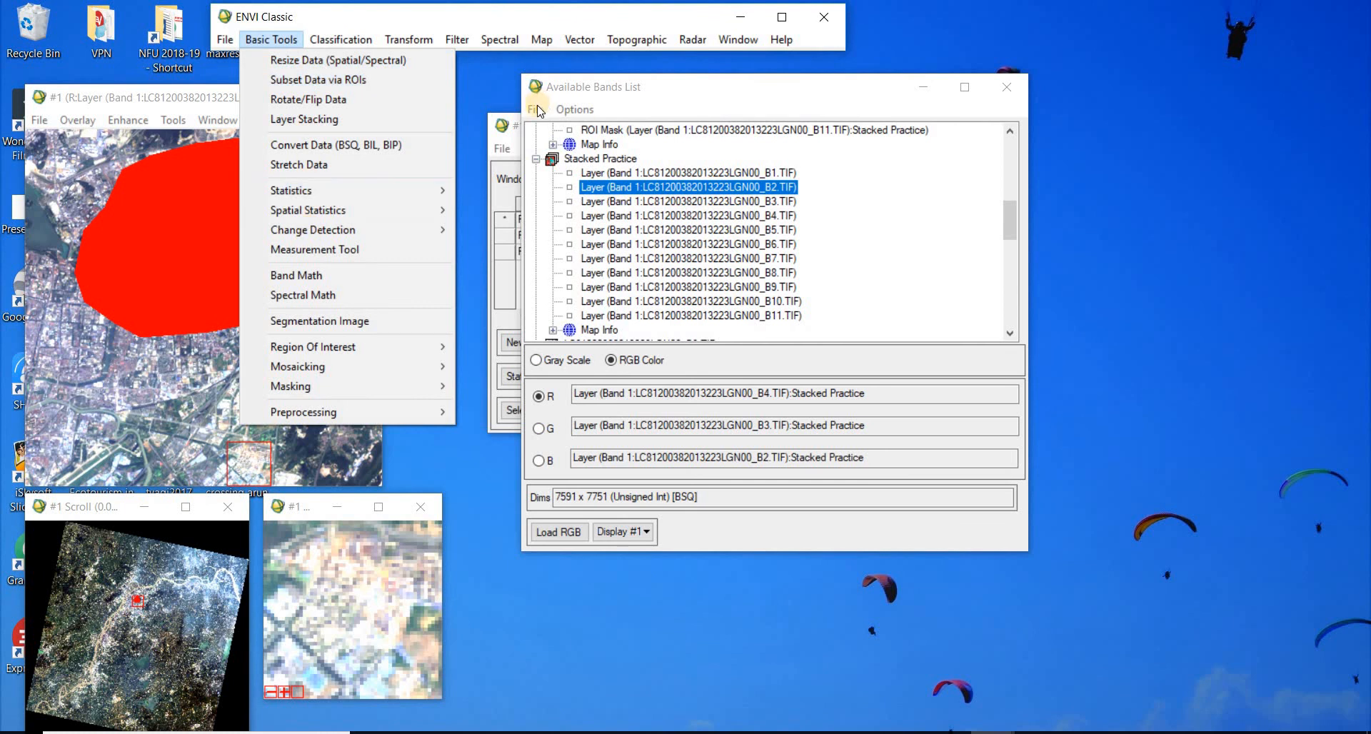
{"action": "mouse_move", "coordinate": [319, 343]}
{"action": "left_click", "coordinate": [500, 342]}
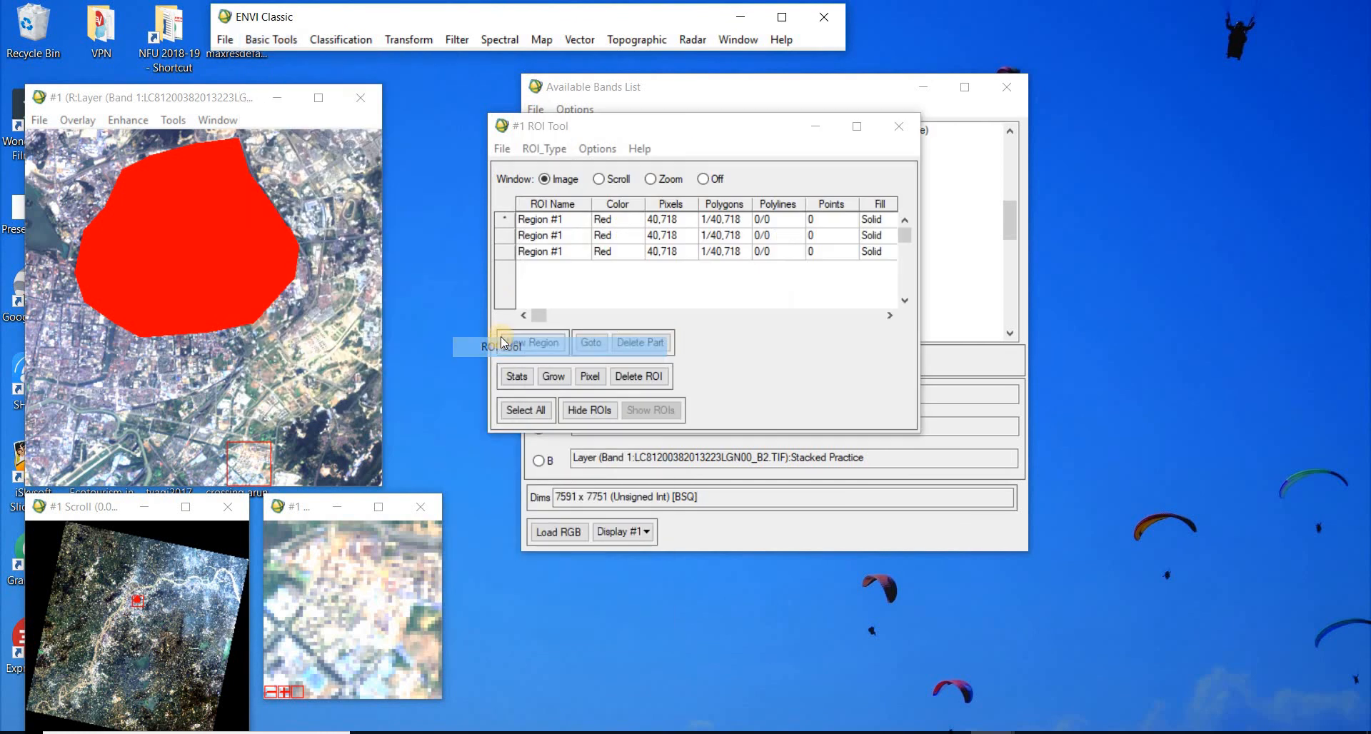
{"action": "left_click", "coordinate": [611, 320]}
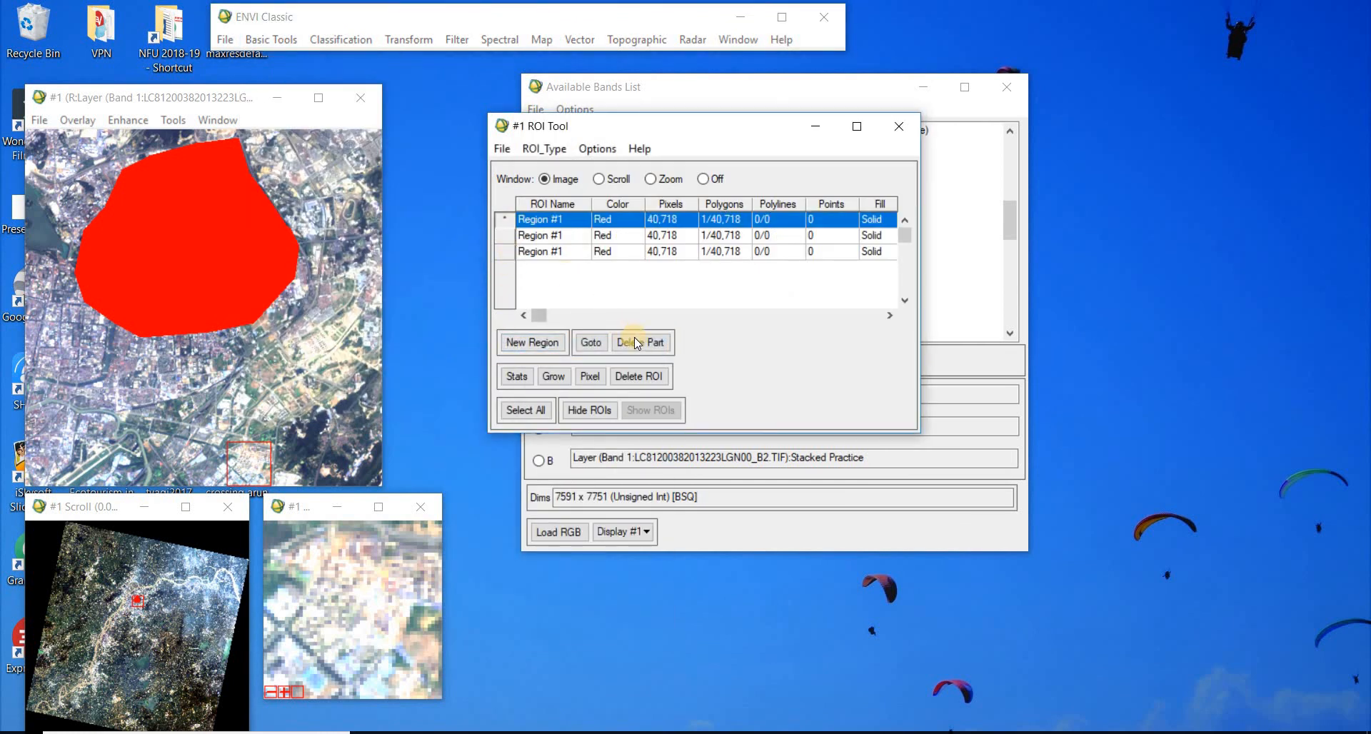
{"action": "left_click", "coordinate": [635, 339]}
{"action": "left_click", "coordinate": [505, 236]}
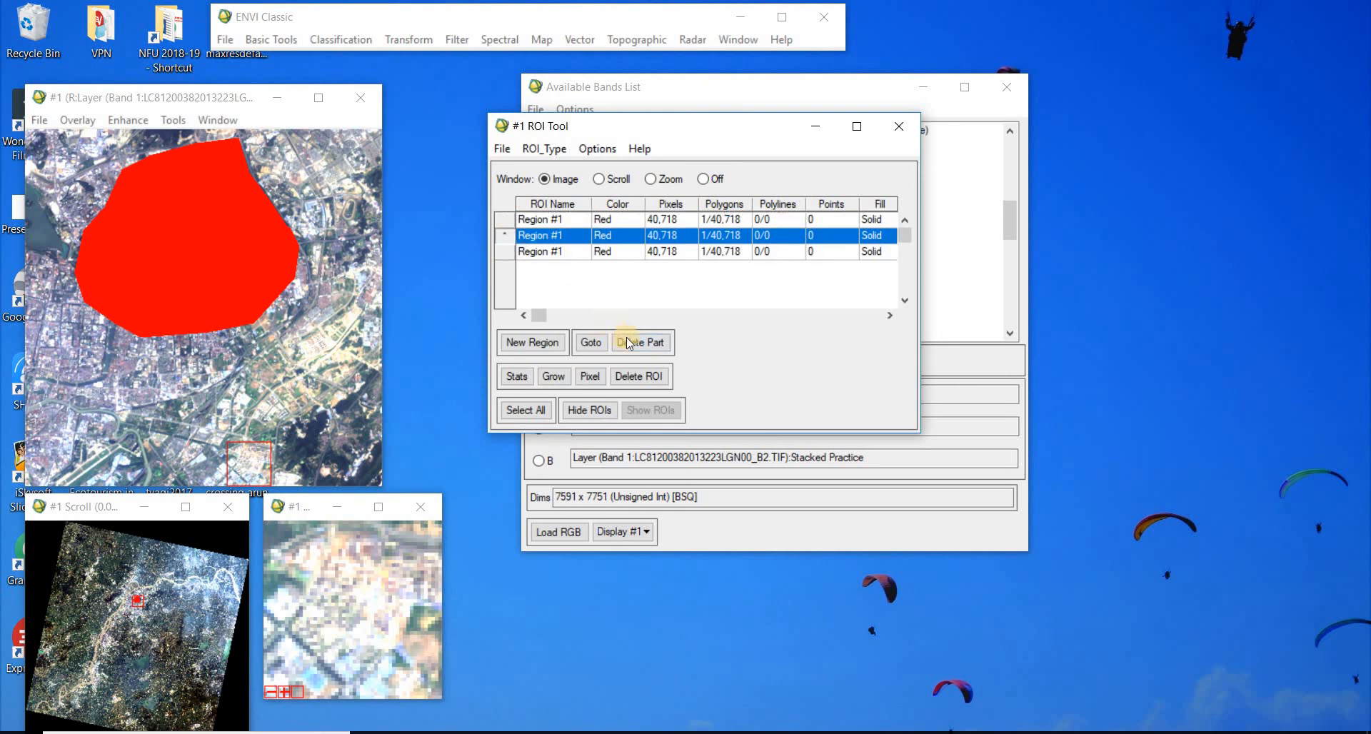
{"action": "left_click", "coordinate": [585, 310]}
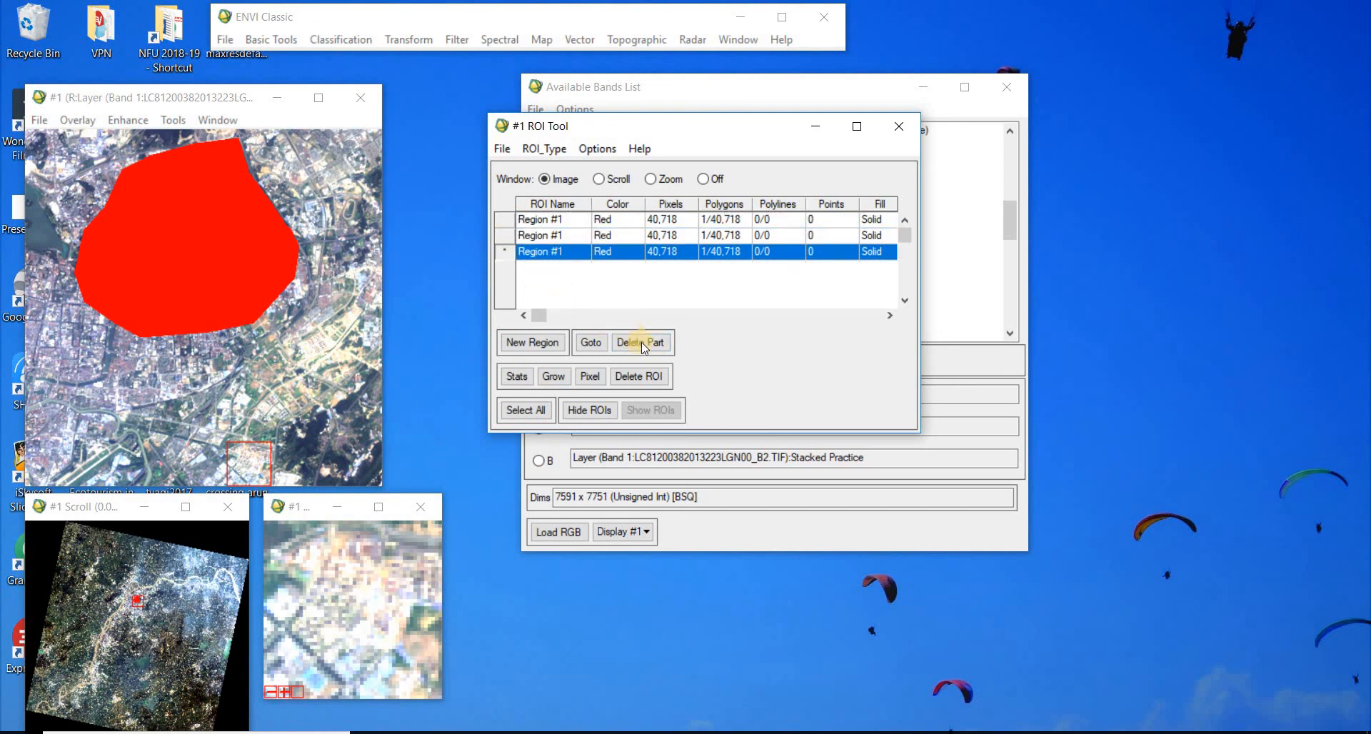
{"action": "left_click", "coordinate": [644, 377]}
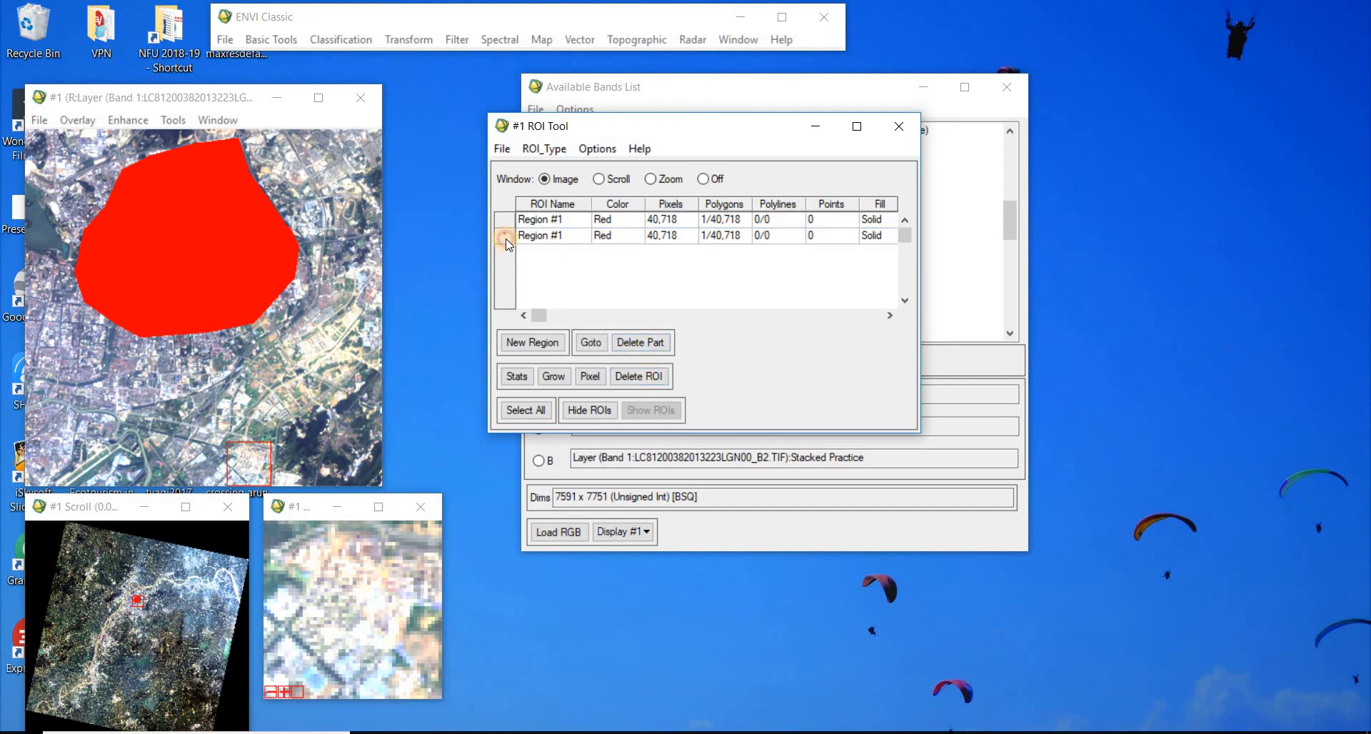
{"action": "left_click", "coordinate": [631, 373]}
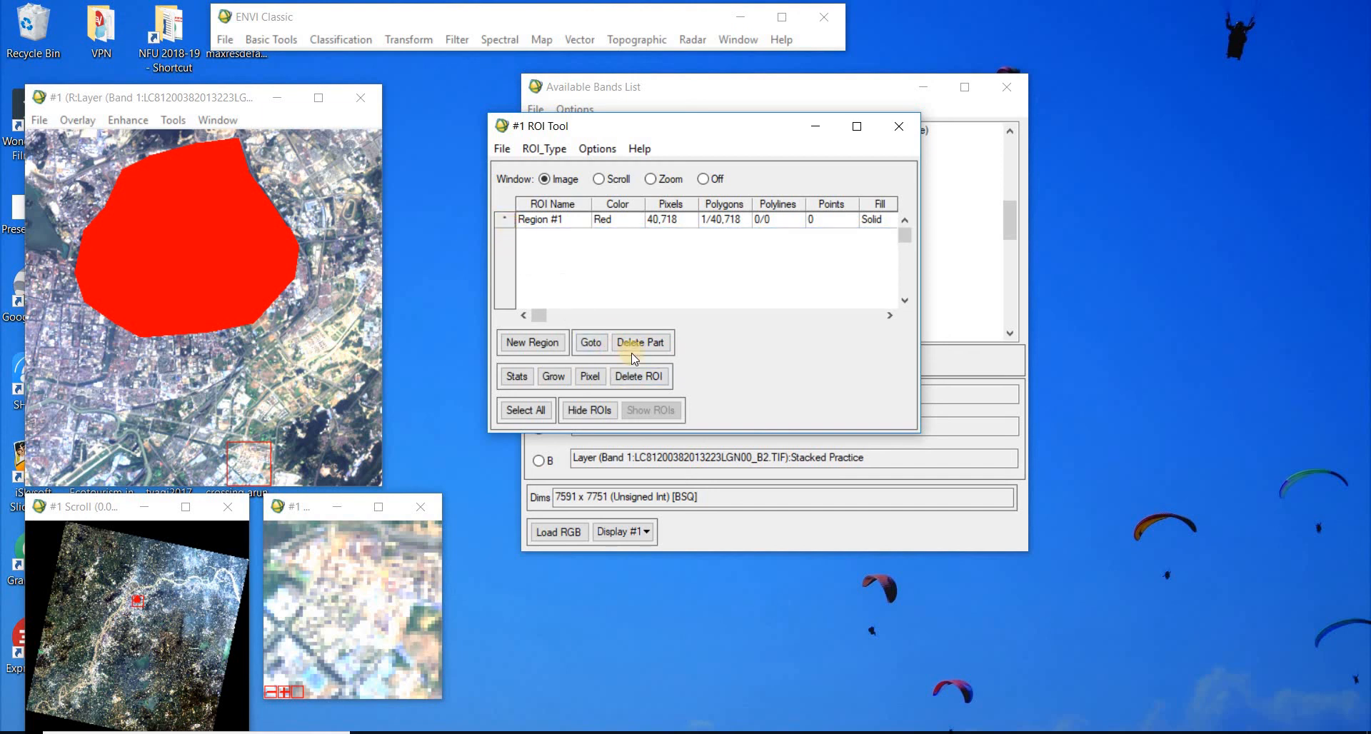
{"action": "left_click", "coordinate": [650, 376]}
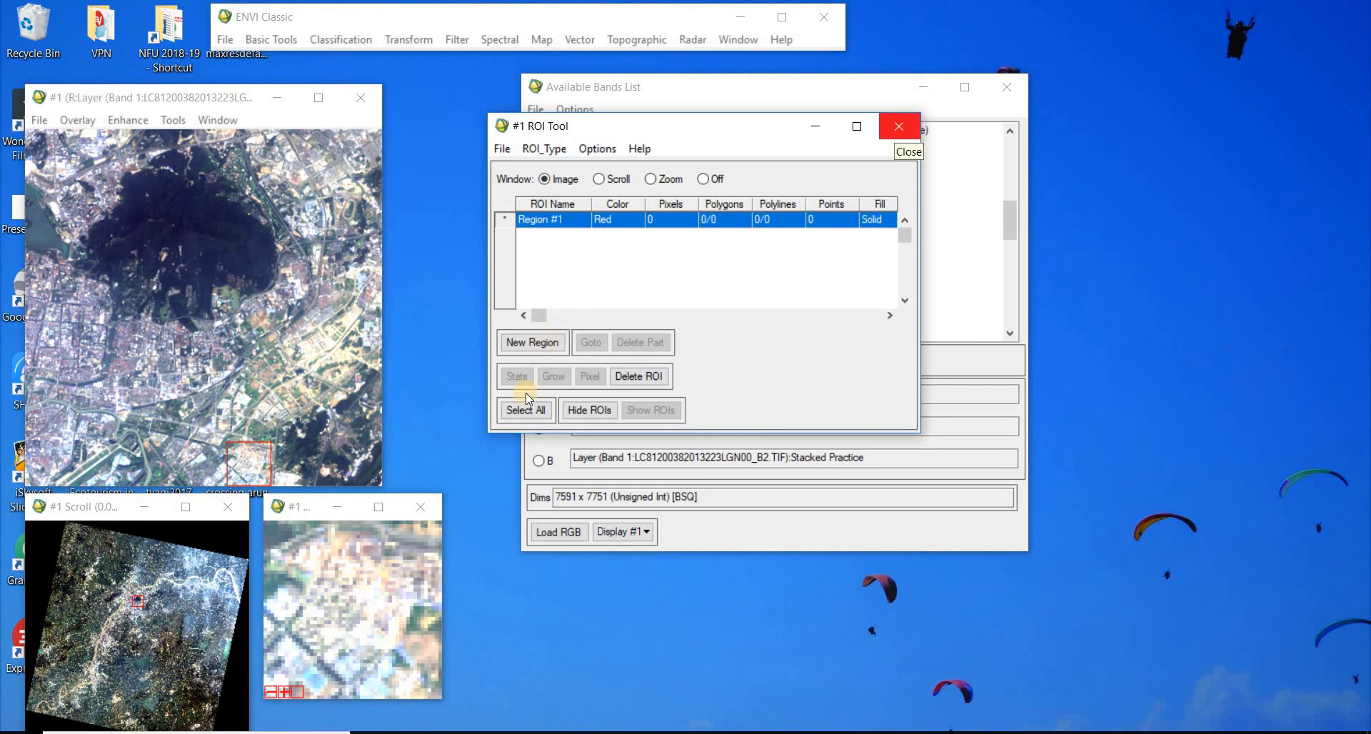
Step: Delete the remaining empty Region #1 entry and close the ROI Tool
{"action": "left_click", "coordinate": [512, 413]}
{"action": "left_click", "coordinate": [633, 375]}
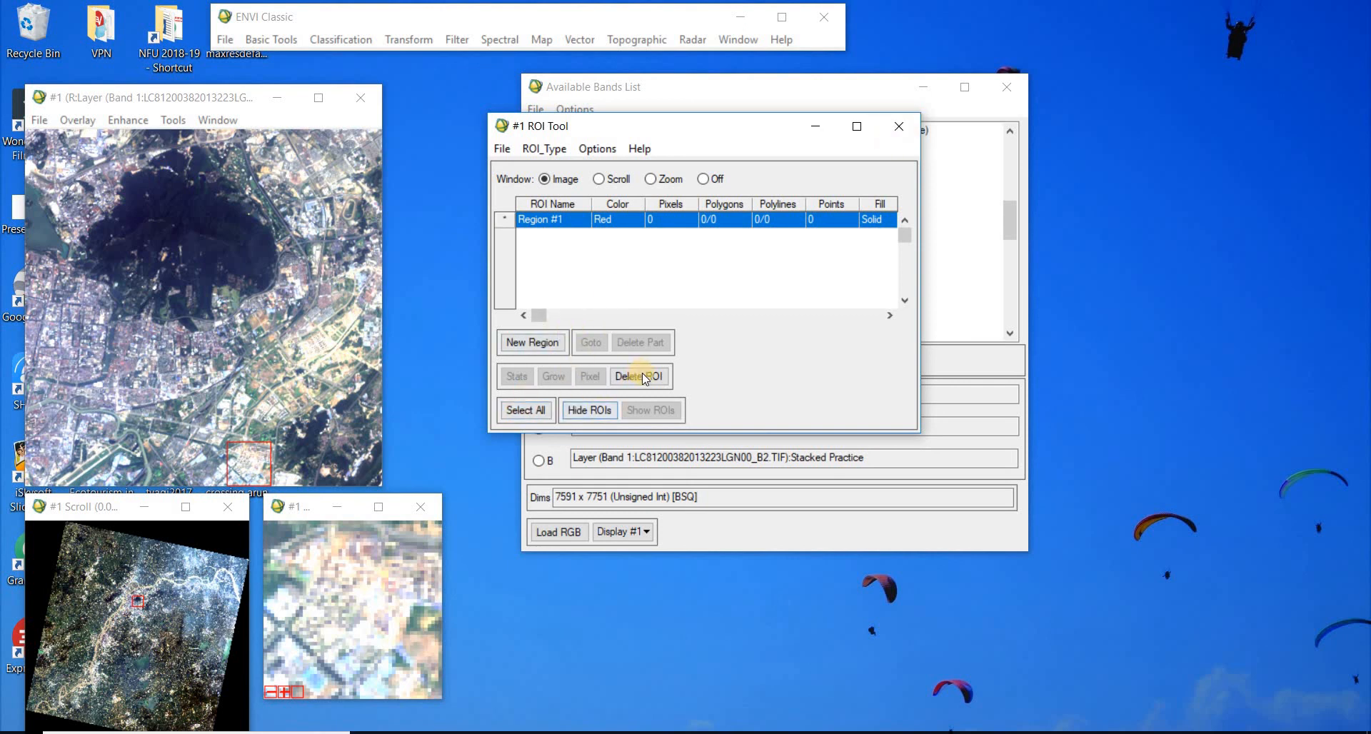
{"action": "left_click", "coordinate": [904, 128]}
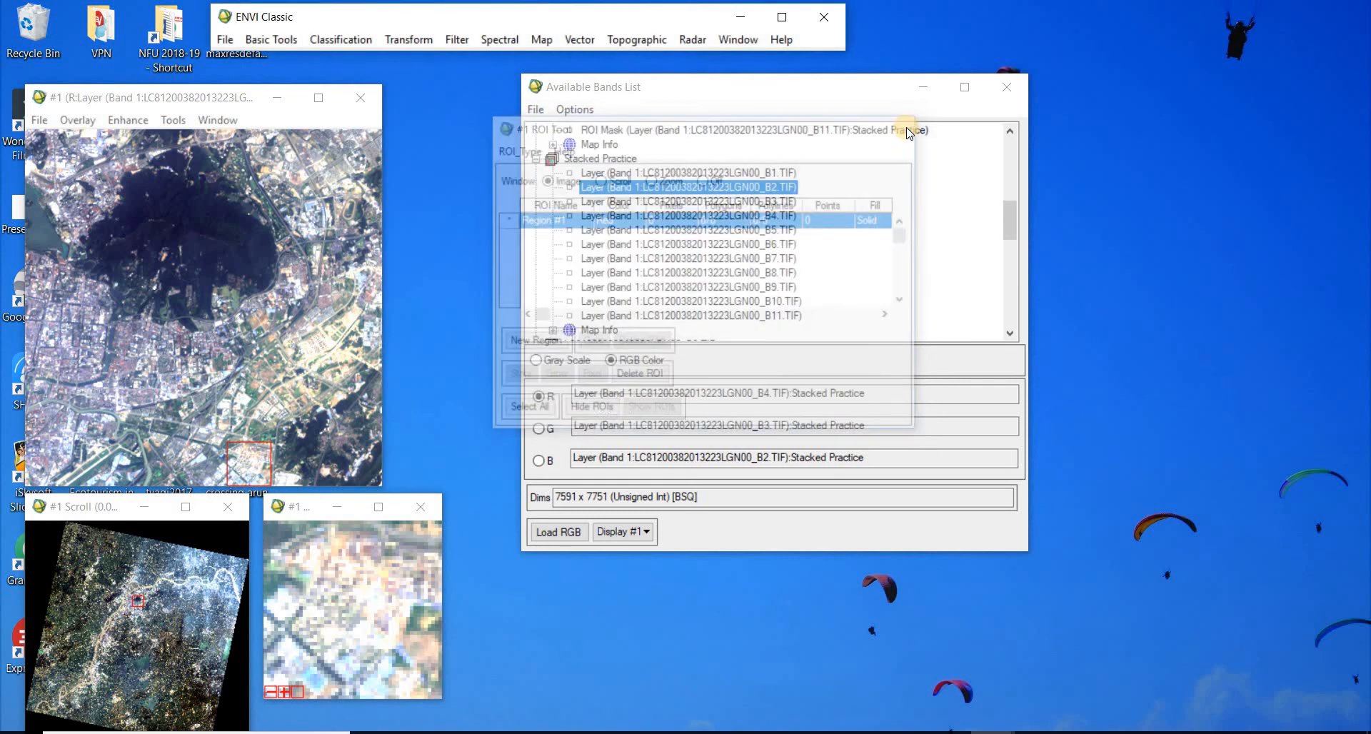
Step: Load Subset lake regular in Display #1 as an RGB composite with B4 as red, B3 as green and B2 as blue
{"action": "left_click", "coordinate": [602, 159]}
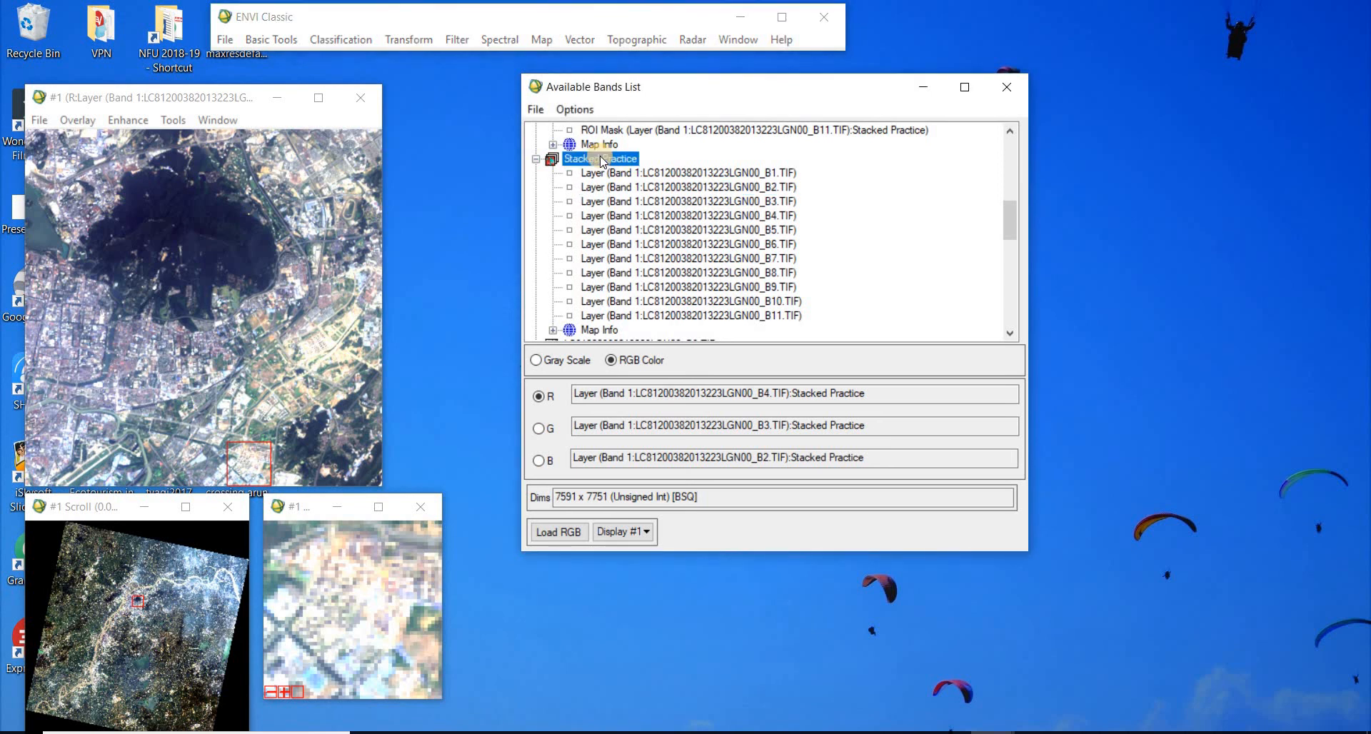
{"action": "scroll", "coordinate": [654, 238], "scroll_direction": "up", "scroll_amount": 5}
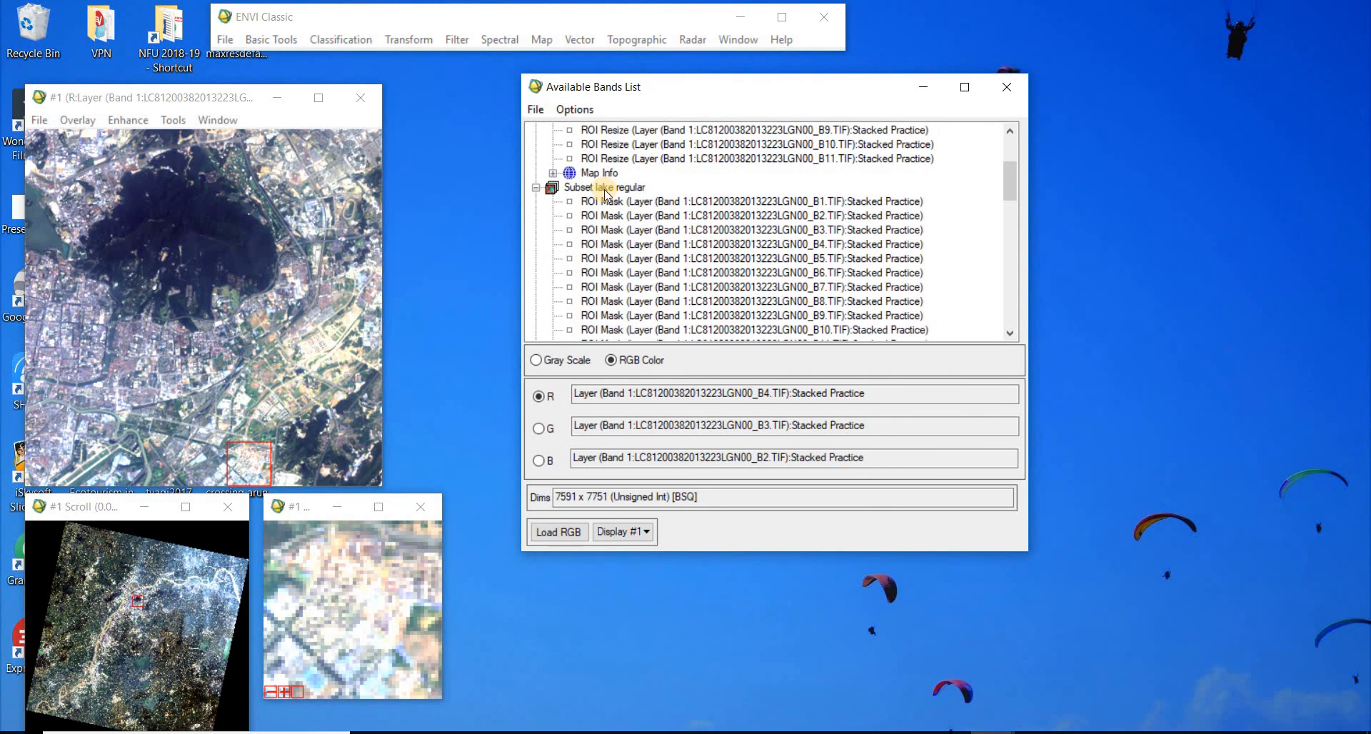
{"action": "left_click", "coordinate": [675, 242]}
{"action": "left_click", "coordinate": [675, 229]}
{"action": "left_click", "coordinate": [679, 215]}
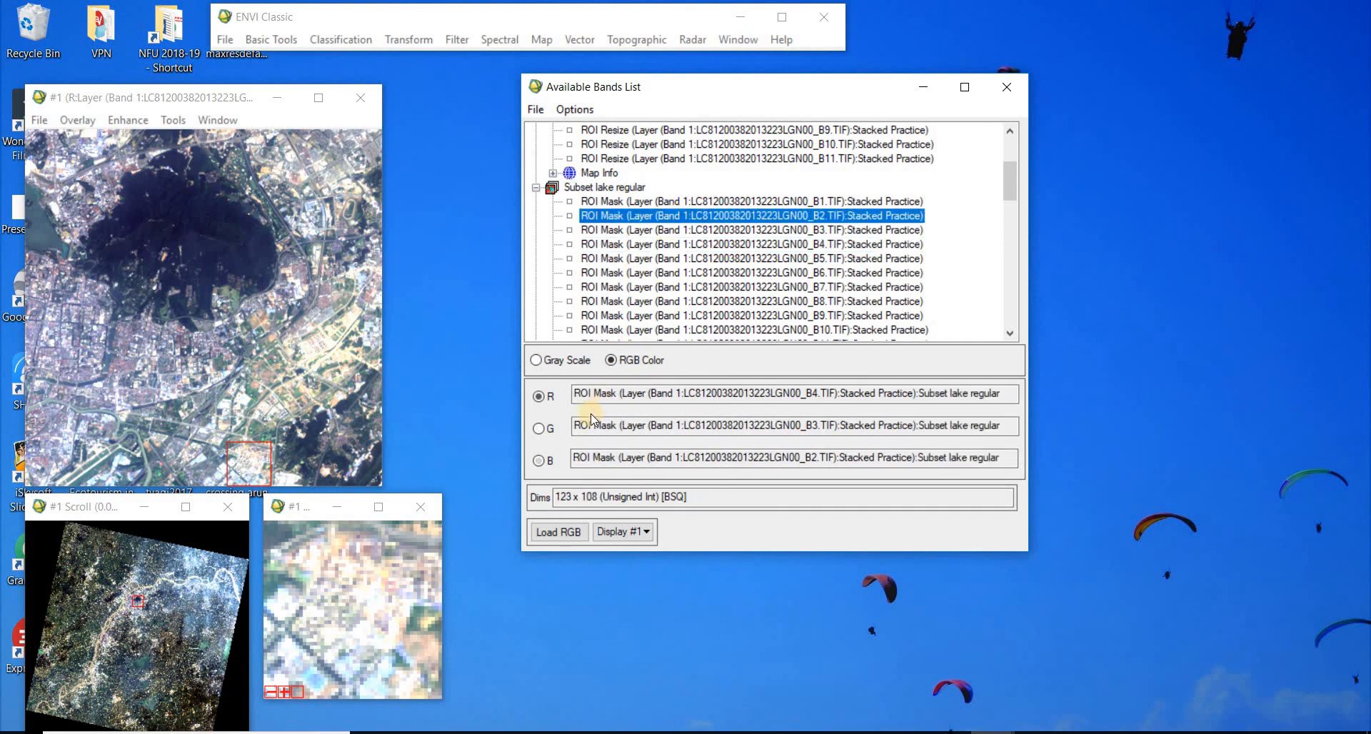
{"action": "left_click", "coordinate": [564, 531]}
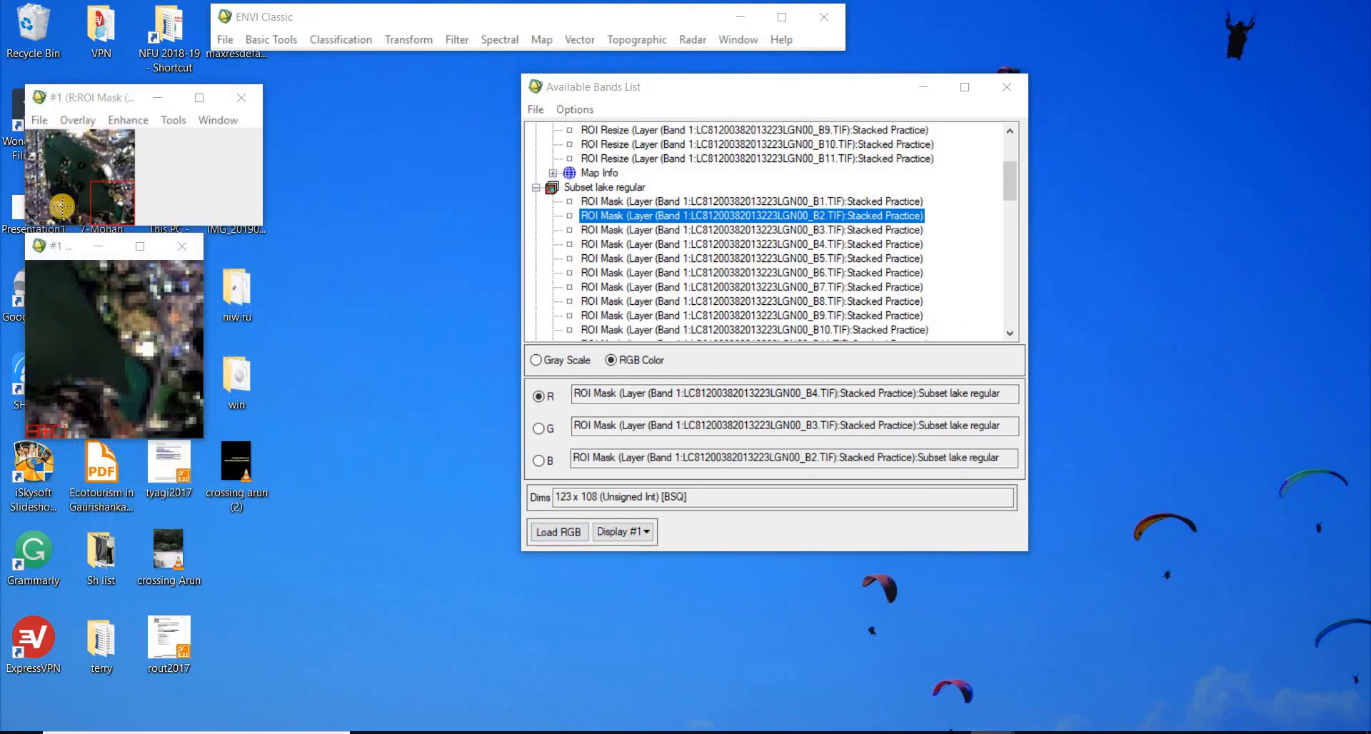
Step: Load Subset mountain Irregular in Display #1 as RGB with B4, B3 and B2, and view the central hill area
{"action": "scroll", "coordinate": [593, 253], "scroll_direction": "up", "scroll_amount": 3}
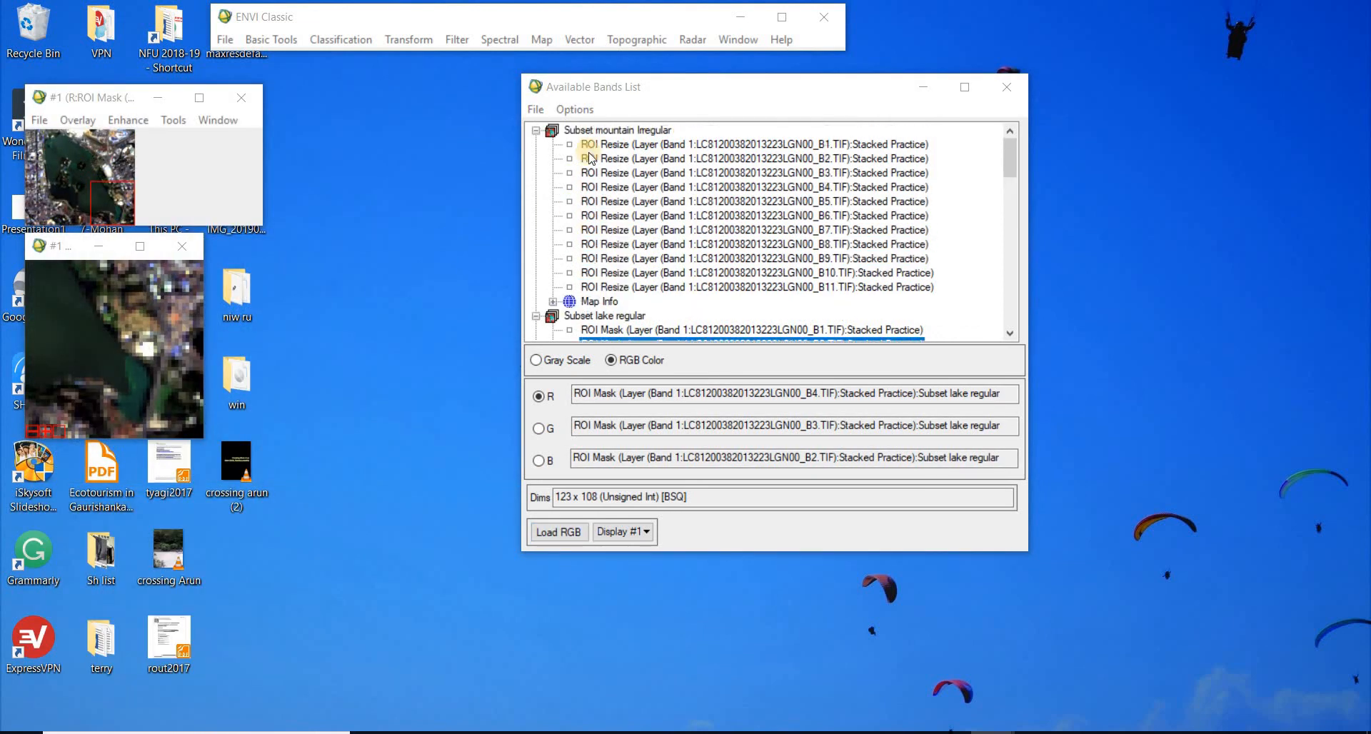
{"action": "left_click", "coordinate": [590, 131]}
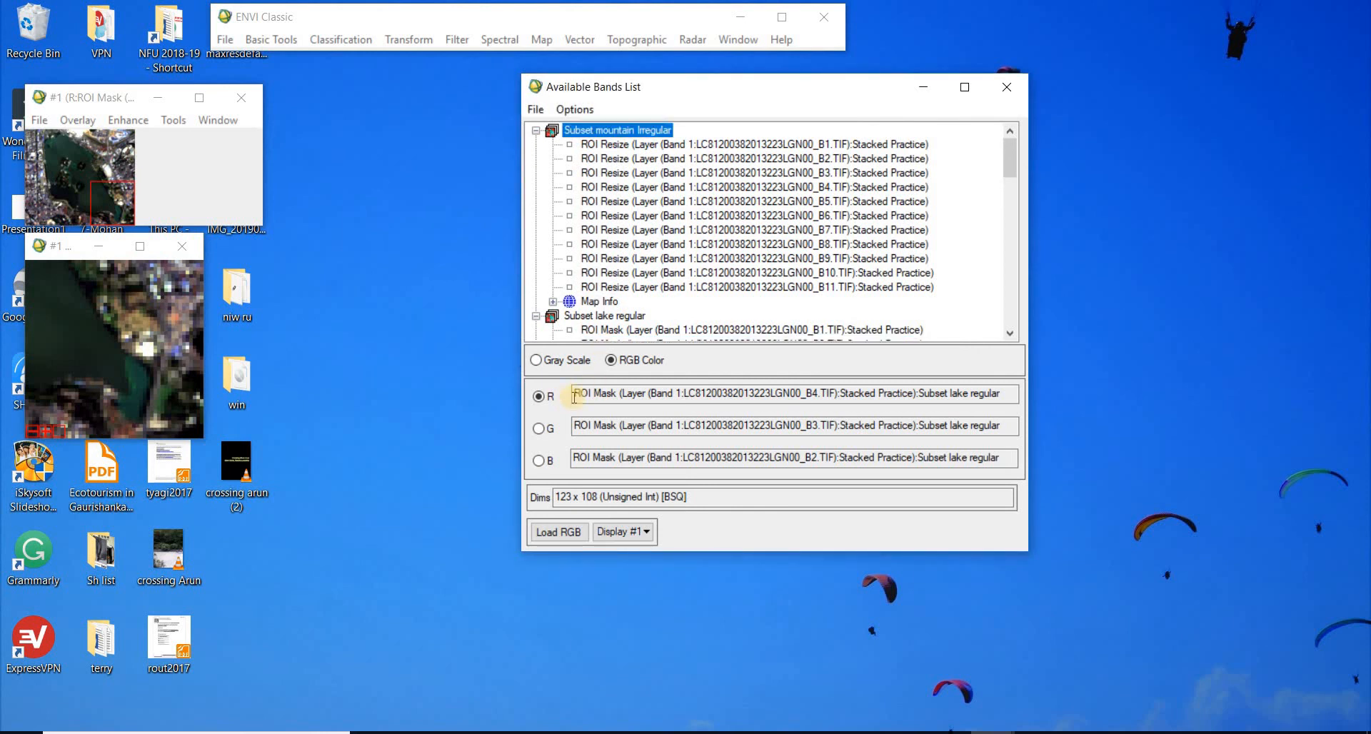
{"action": "left_click", "coordinate": [667, 190]}
{"action": "left_click", "coordinate": [793, 173]}
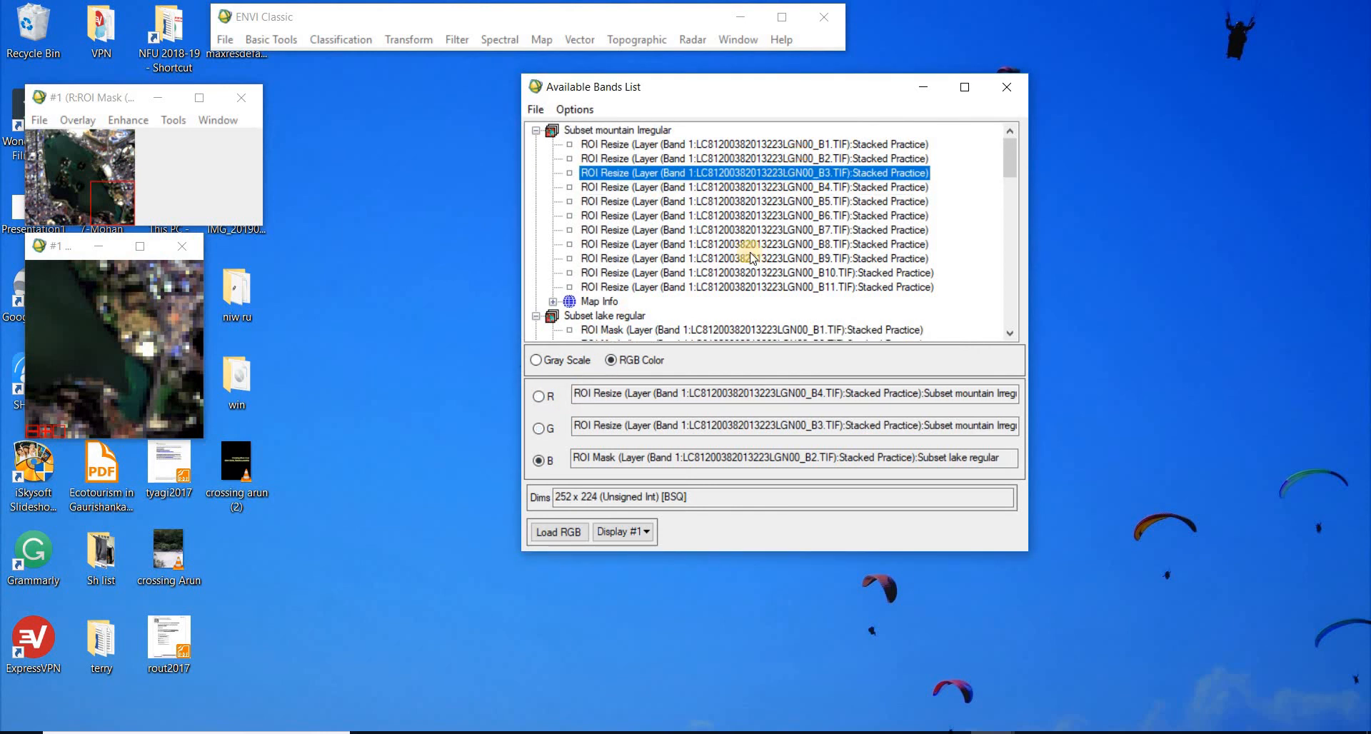
{"action": "key", "text": "Up"}
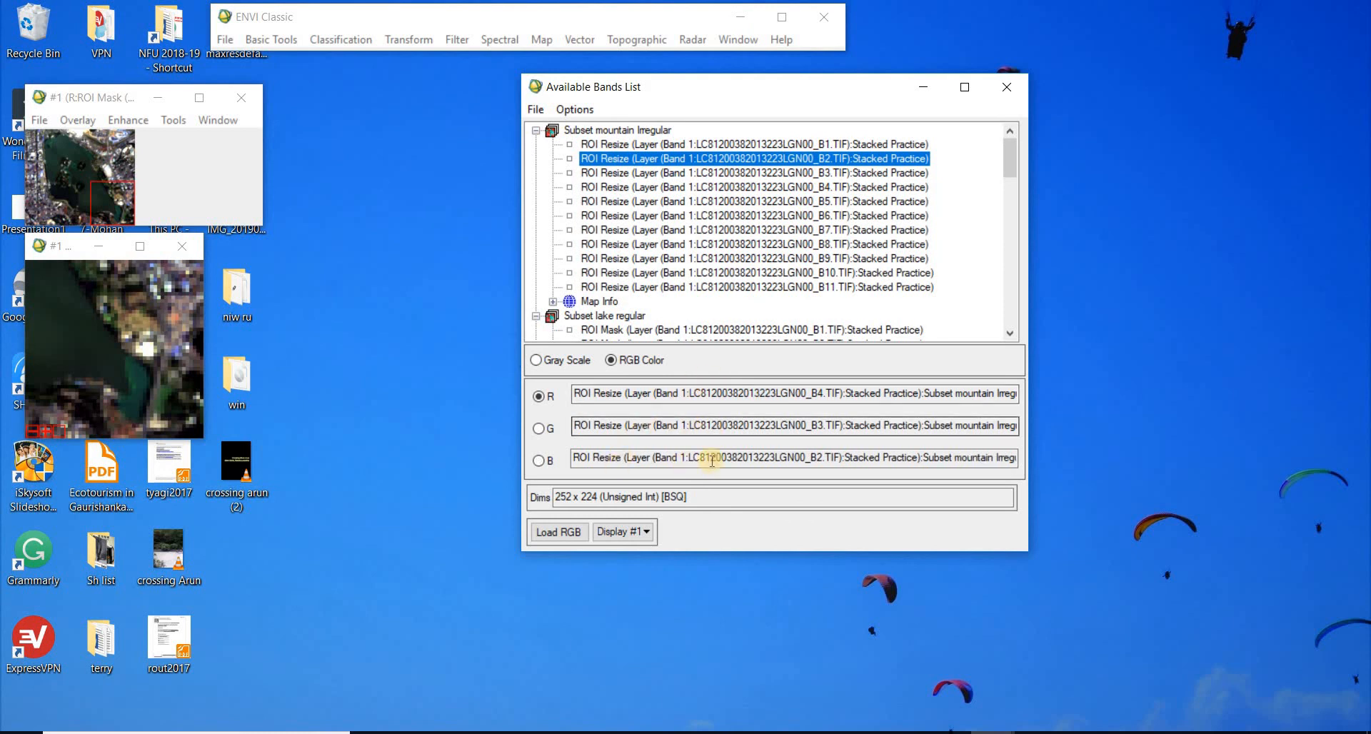
{"action": "left_click", "coordinate": [550, 533]}
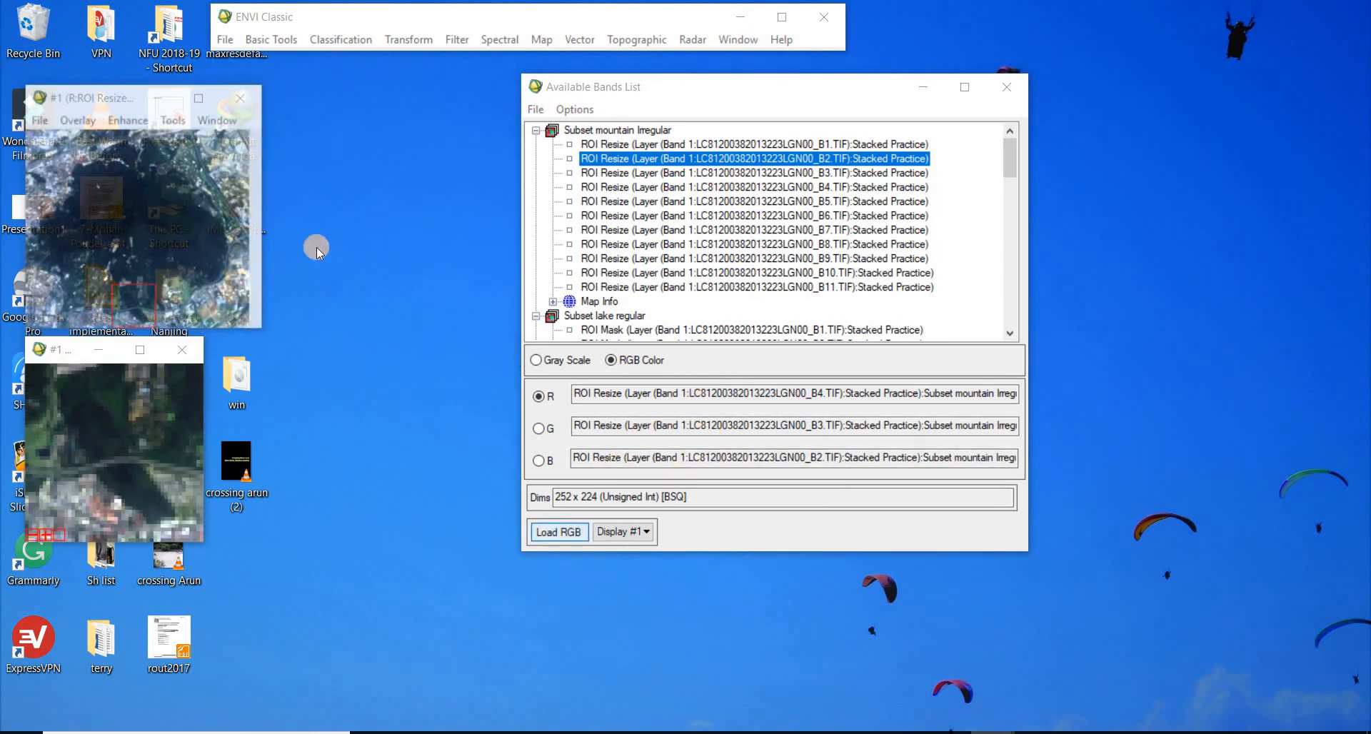
{"action": "left_click", "coordinate": [118, 247]}
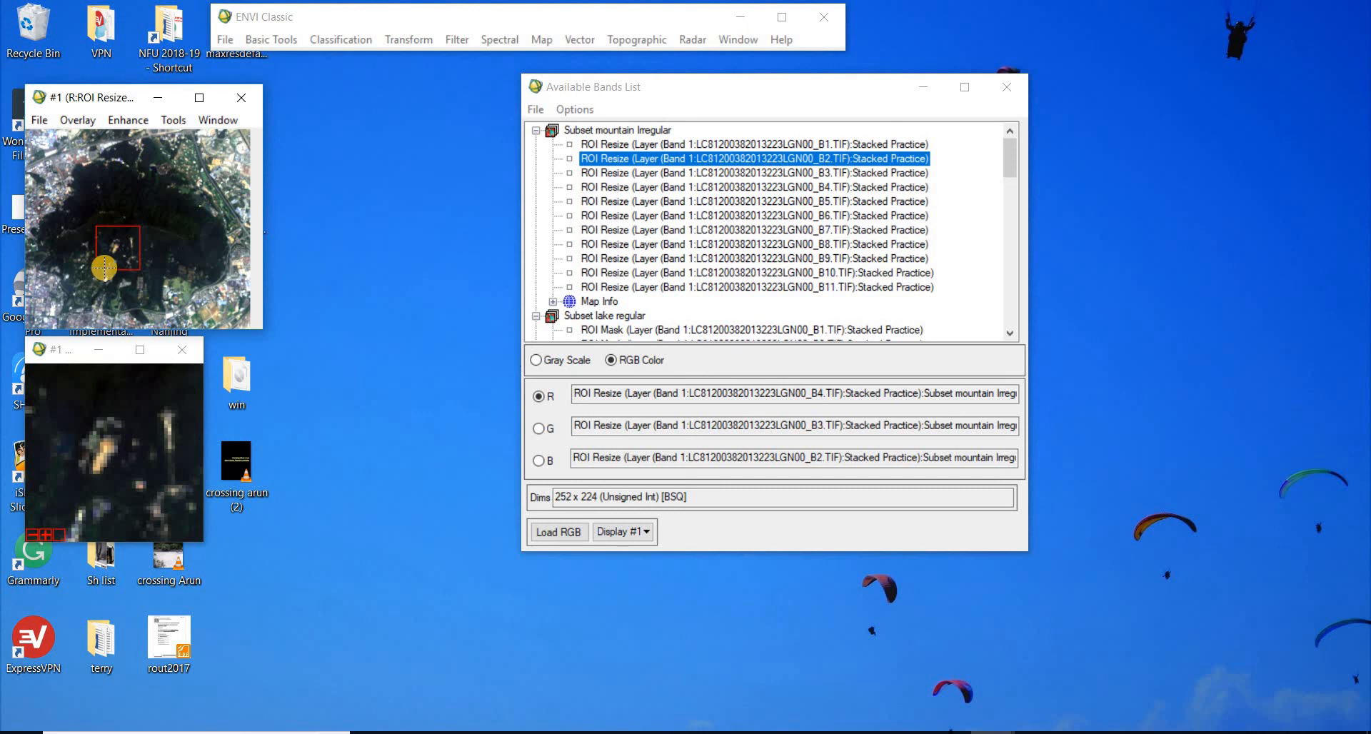
{"action": "left_click", "coordinate": [105, 269]}
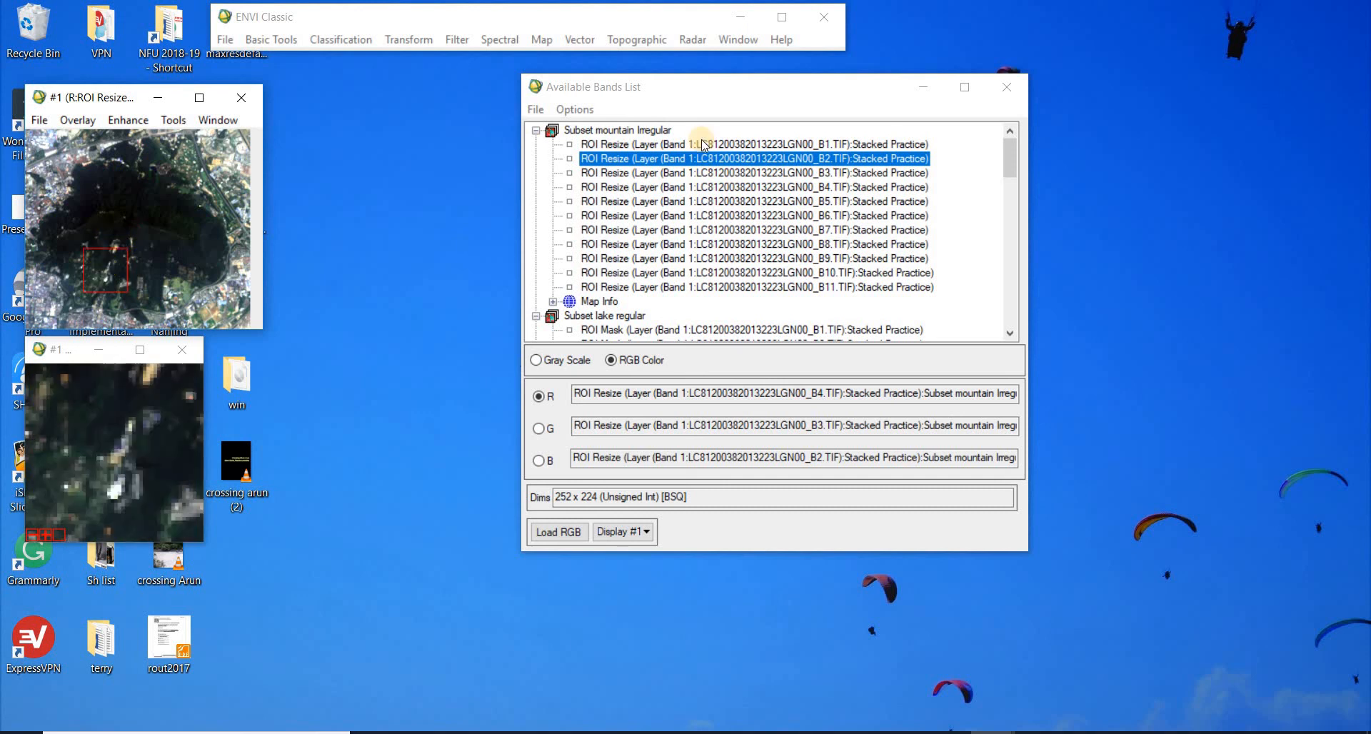
Step: Close the Available Bands List and the image display, and end the ENVI Classic session
{"action": "left_click", "coordinate": [1000, 89]}
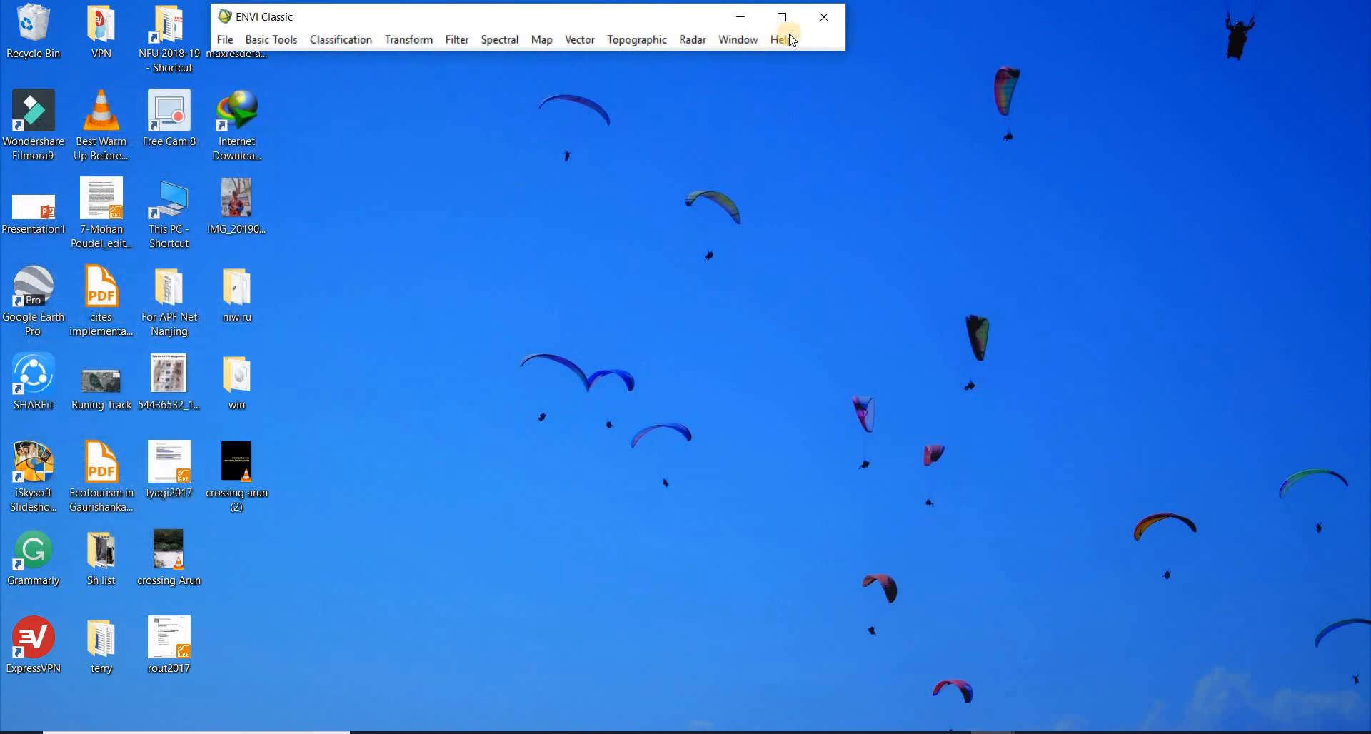
{"action": "left_click", "coordinate": [824, 16]}
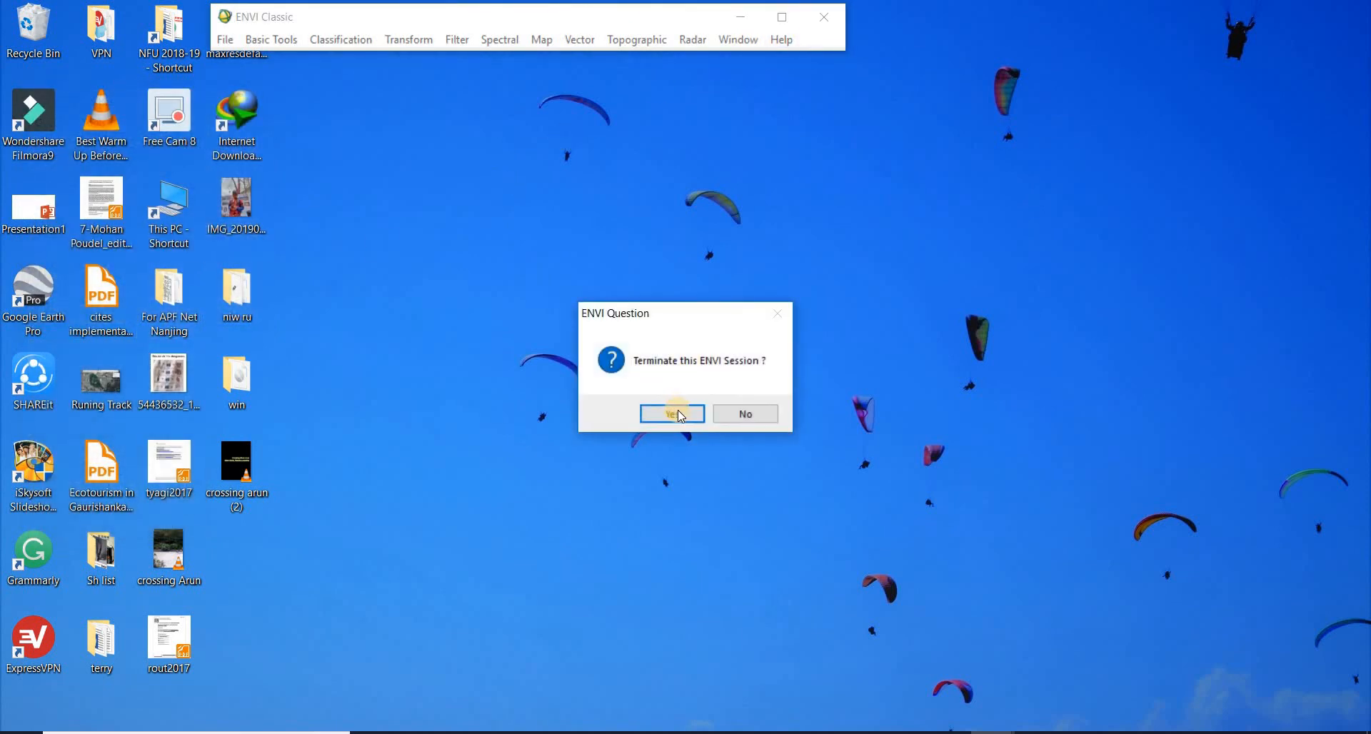